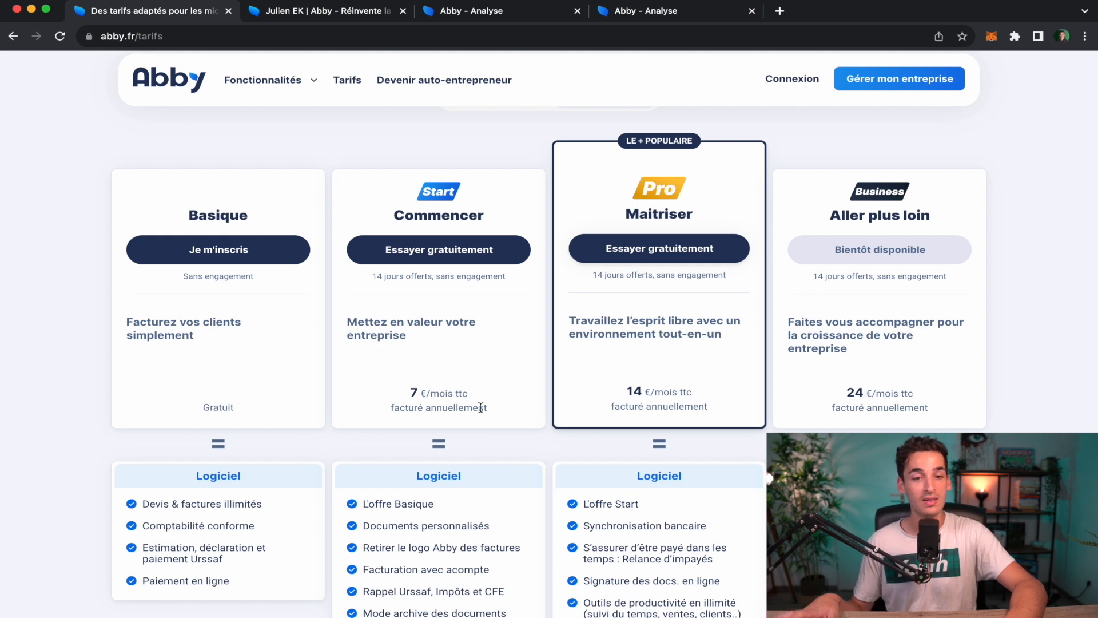
Scroll through the pricing plans, glance at the dashboard tab, and return to the tarifs page.
scroll(420, 401, "down", 1)
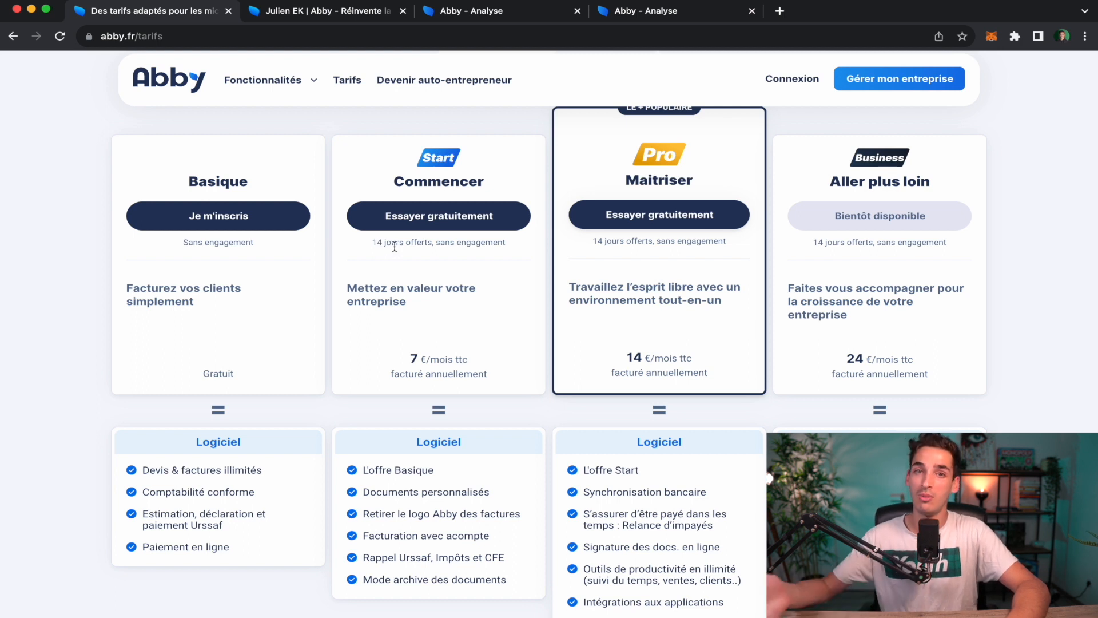
scroll(394, 247, "down", 3)
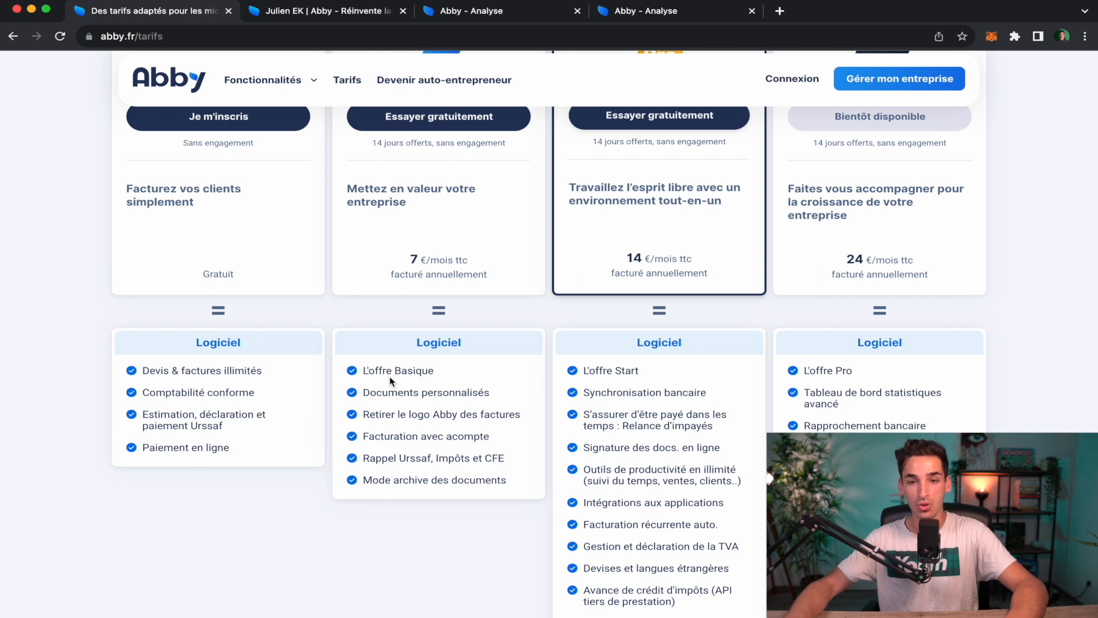
scroll(390, 376, "up", 5)
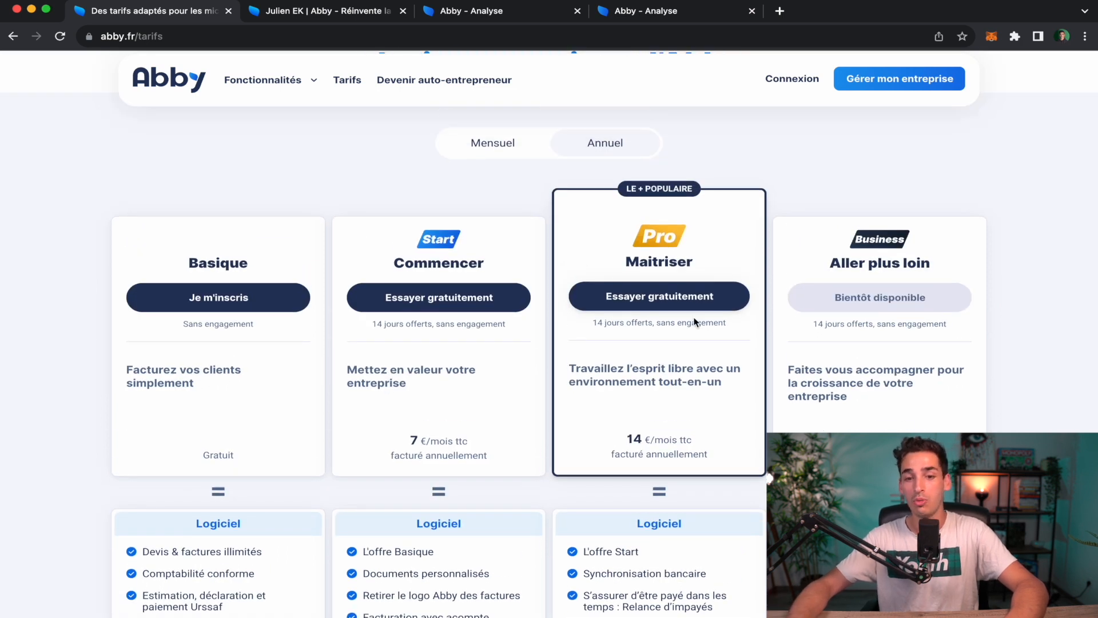
left_click(687, 17)
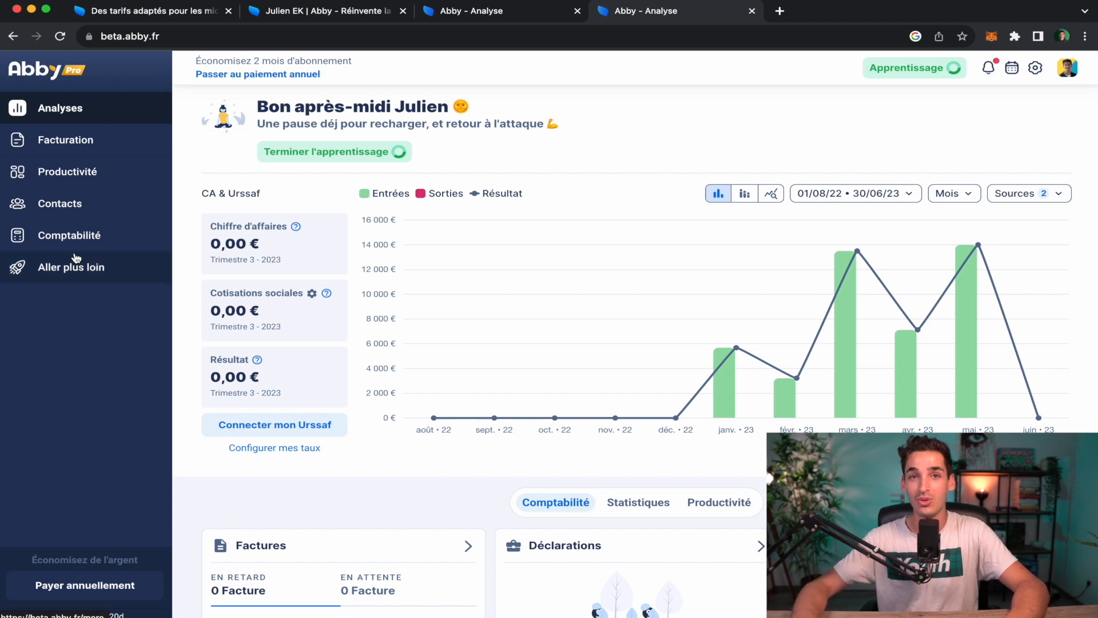
left_click(140, 12)
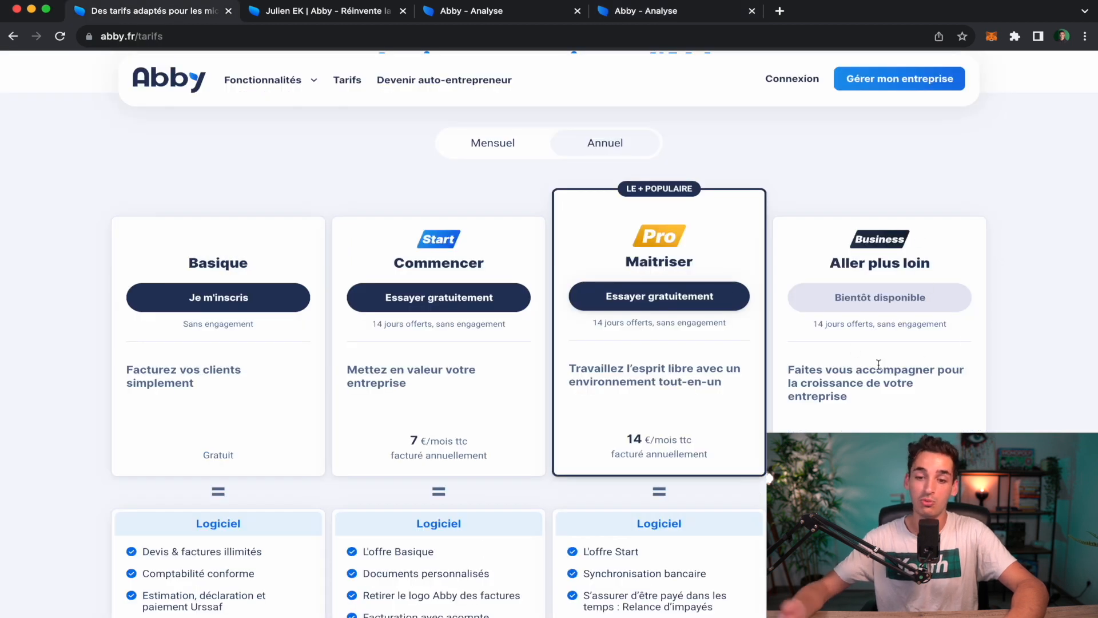
Review the plans again, then switch to the 'Julien EK | Abby' partner page offering -20%.
scroll(879, 366, "down", 1)
scroll(879, 365, "down", 2)
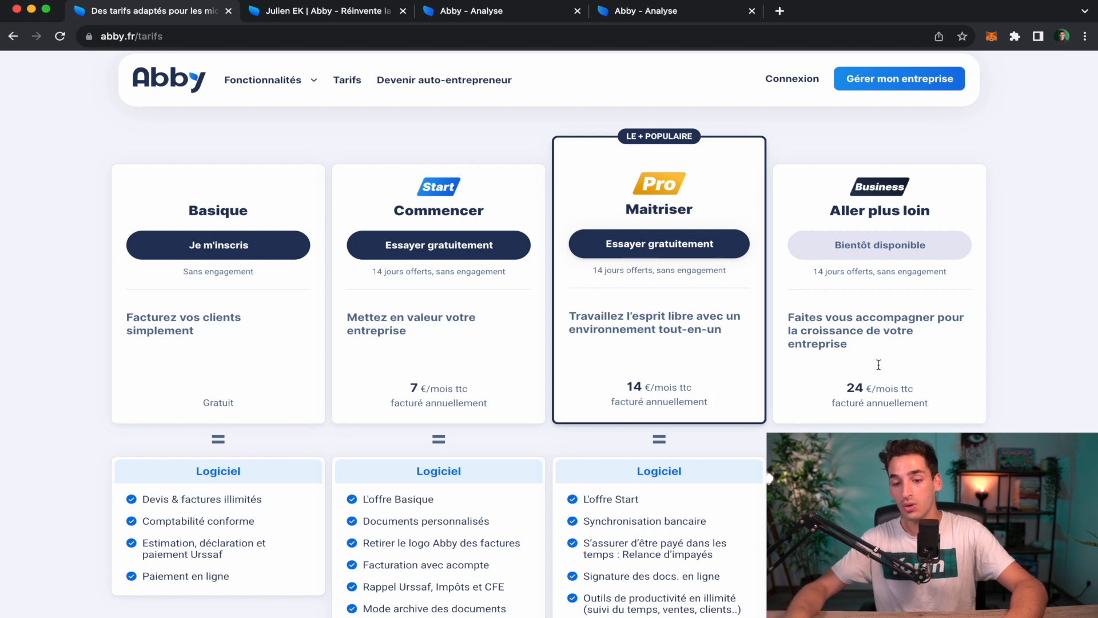
scroll(879, 365, "down", 3)
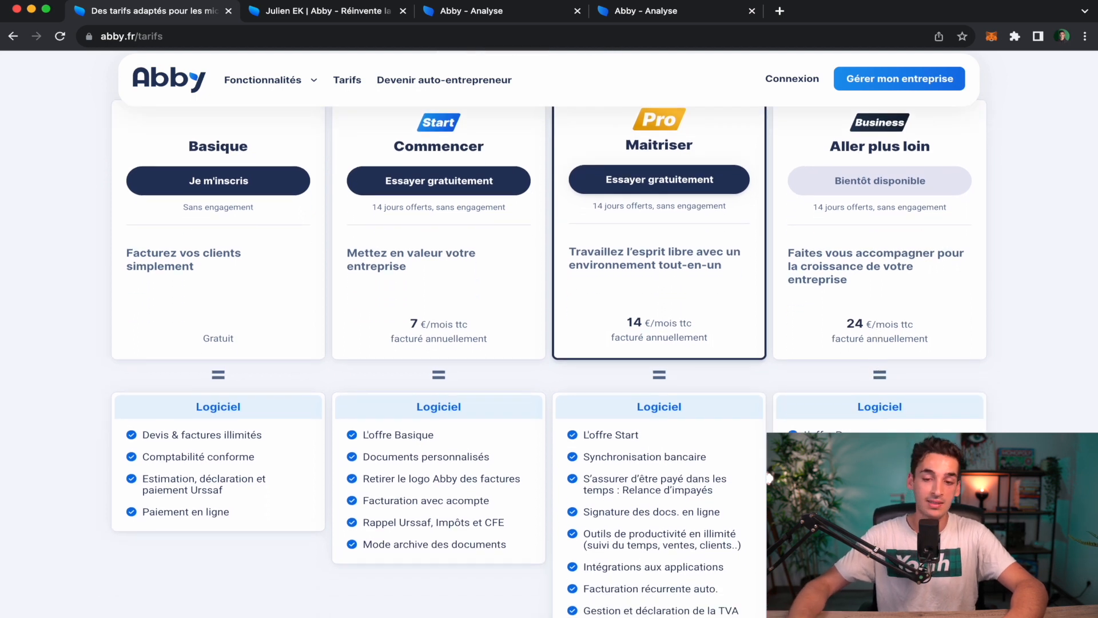
scroll(708, 356, "up", 2)
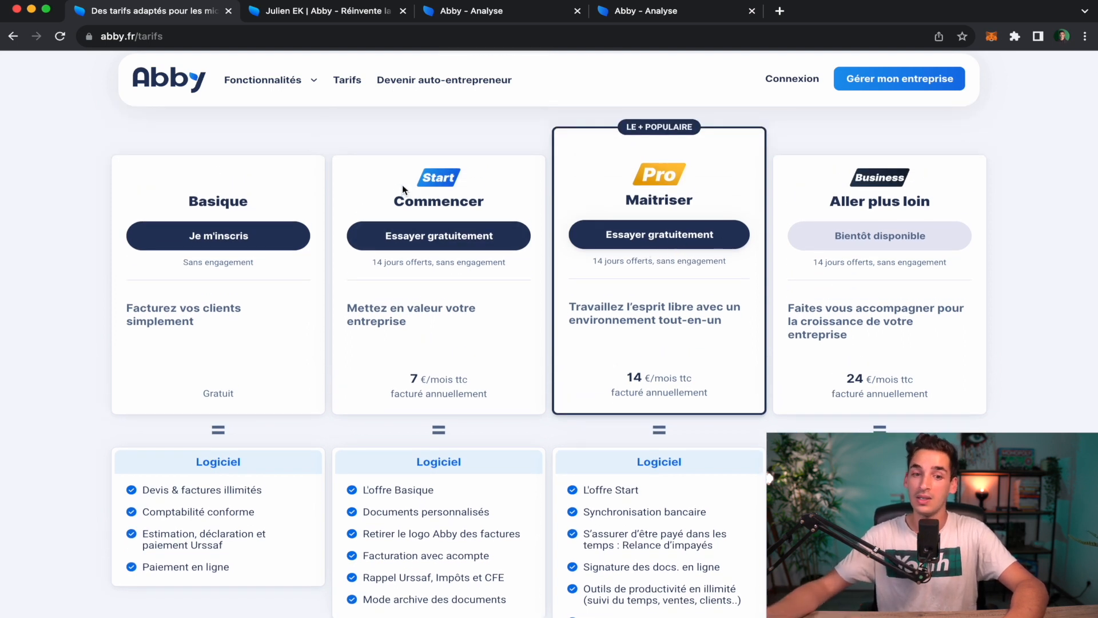
scroll(538, 341, "up", 1)
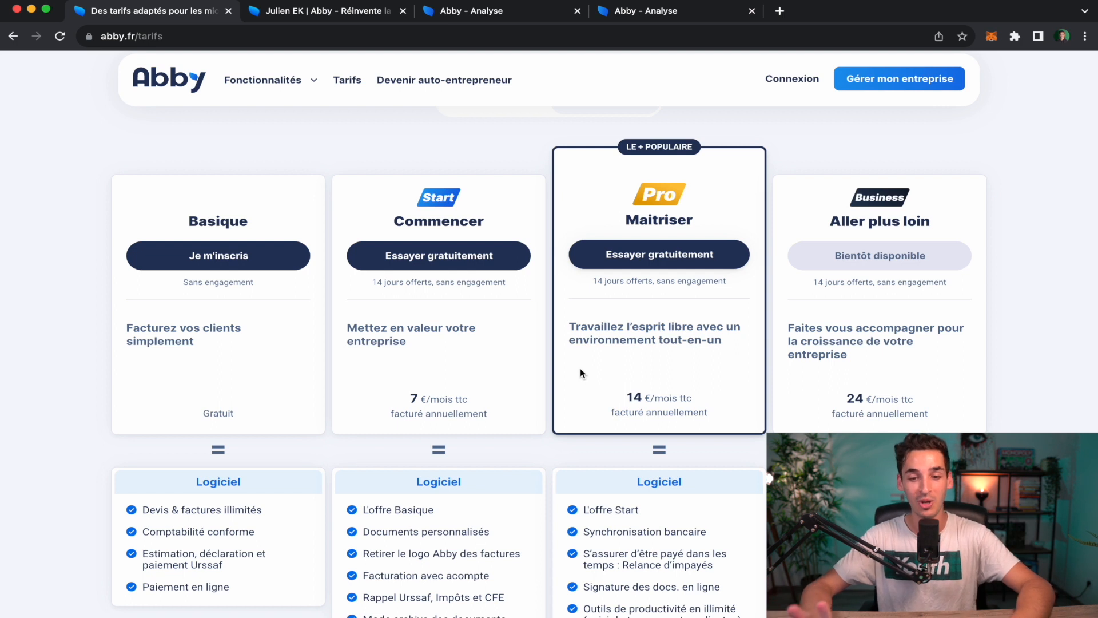
scroll(586, 349, "up", 1)
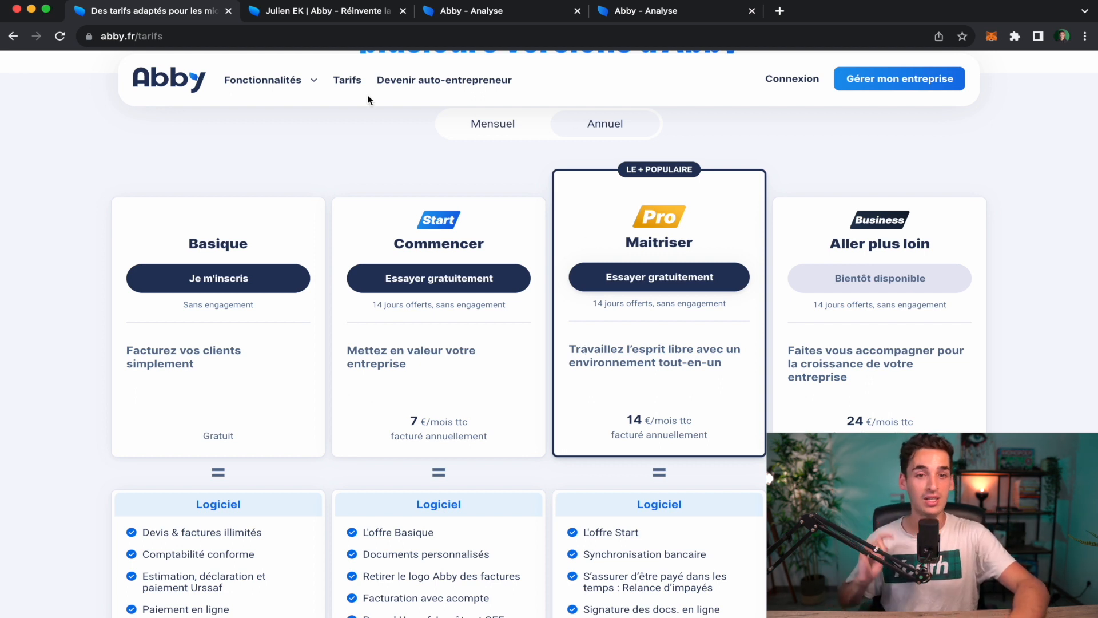
left_click(334, 18)
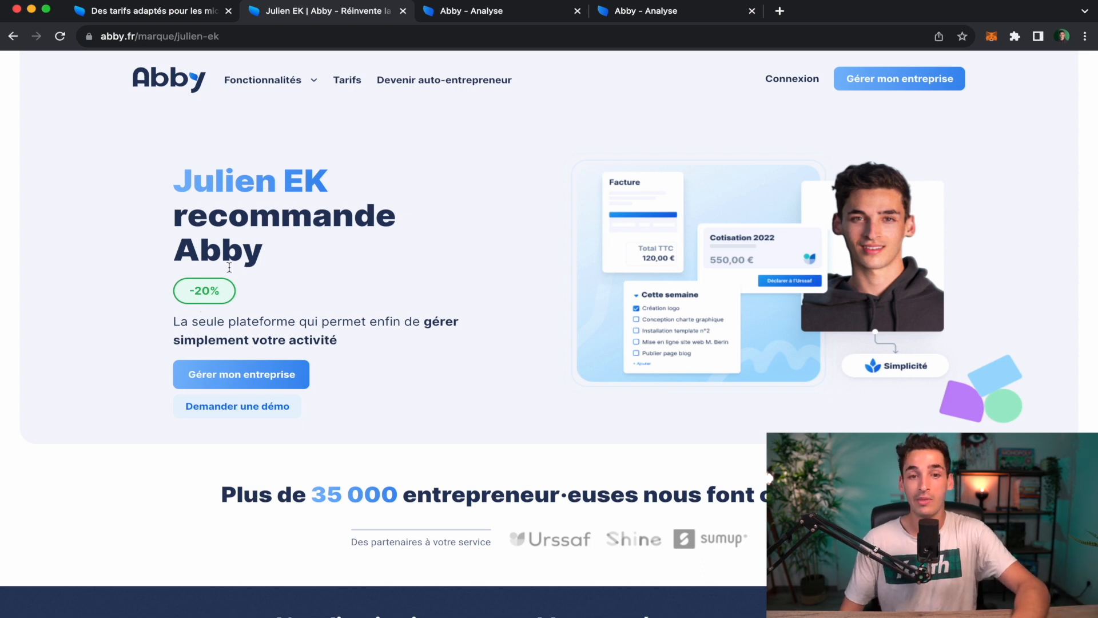
From the free account's dashboard, open 'Débloquer toutes les fonctionnalités' and choose 'Je m'abonne maintenant' under Pro.
left_click(198, 15)
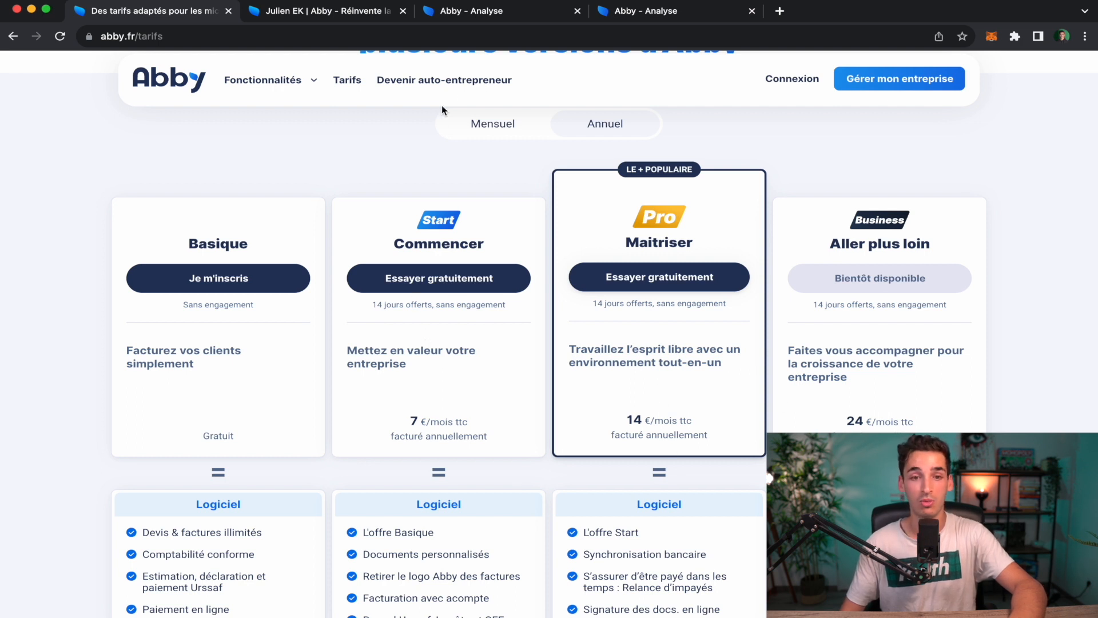
left_click(491, 12)
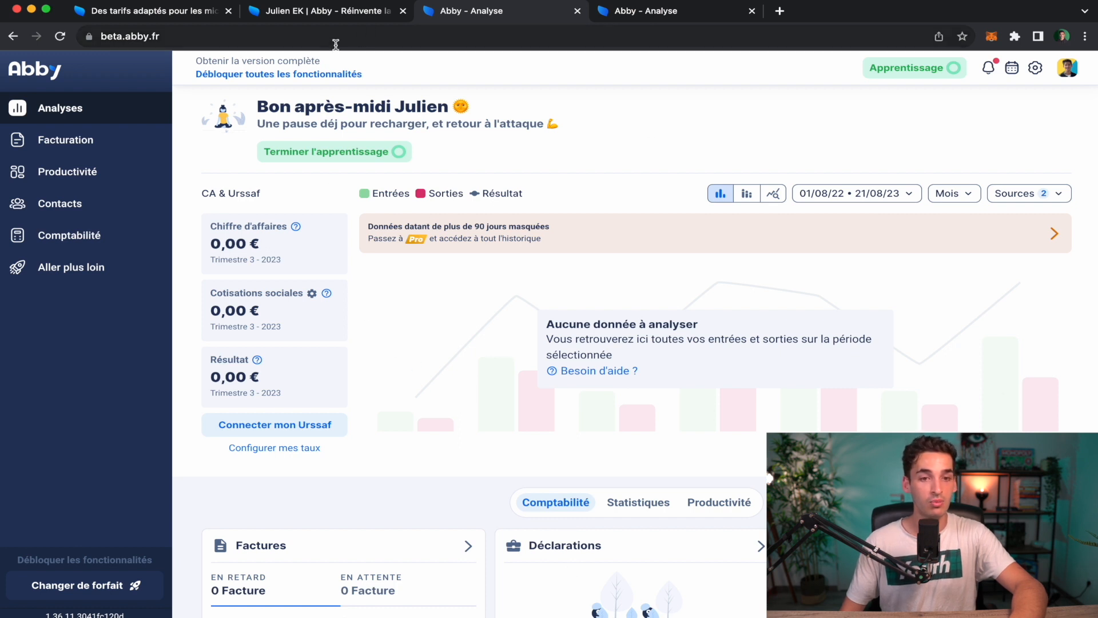
left_click(308, 75)
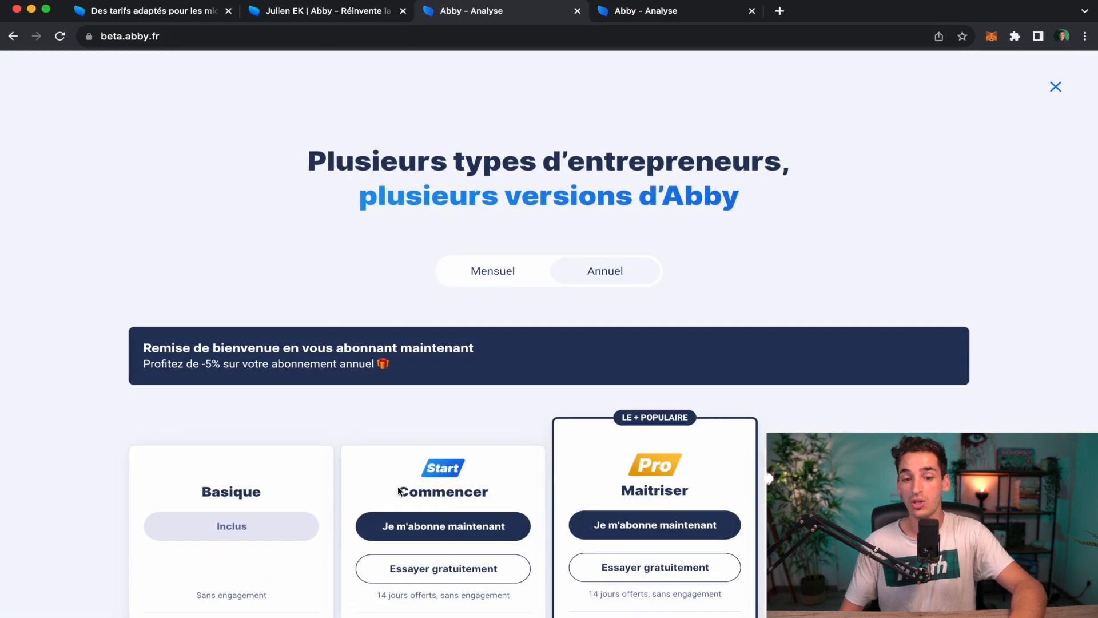
scroll(399, 491, "down", 5)
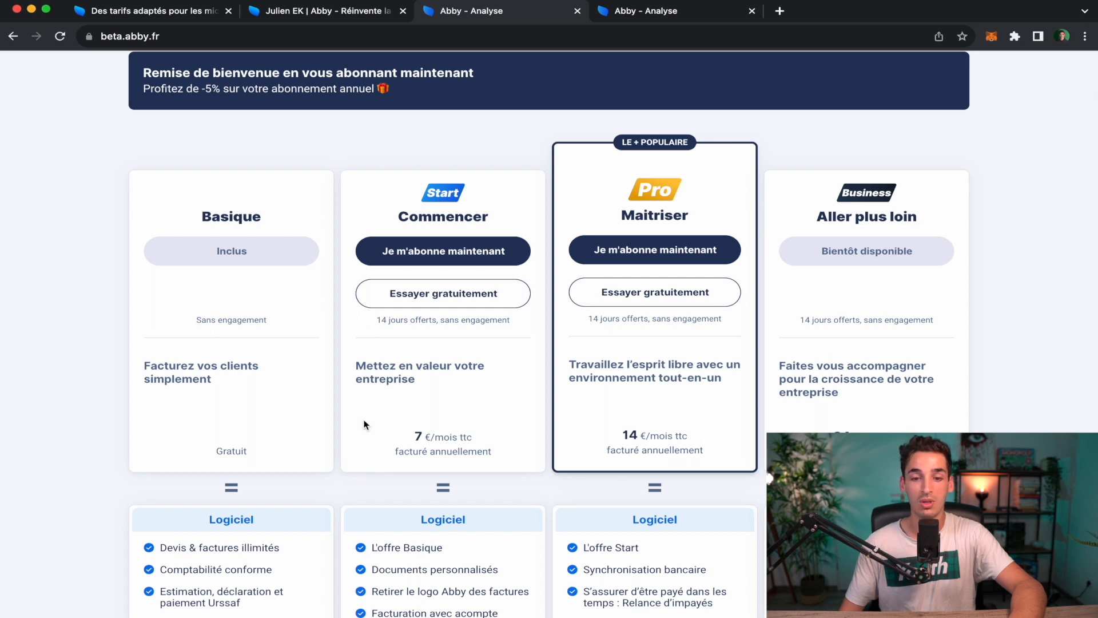
left_click(664, 252)
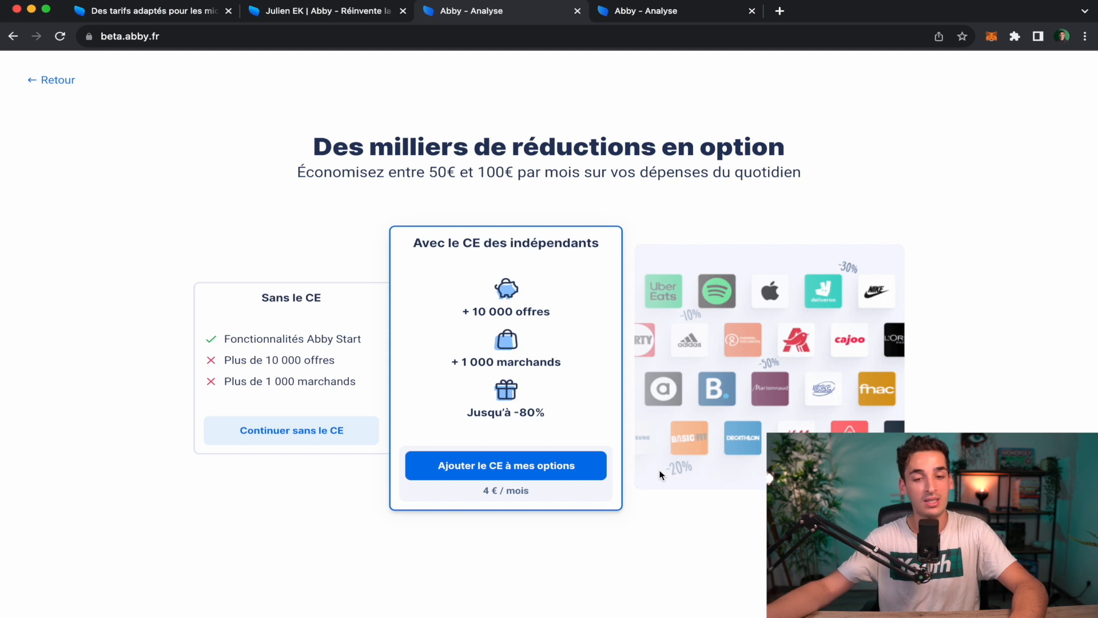
Continue without the CE option and set billing to Mensuelle.
left_click(274, 438)
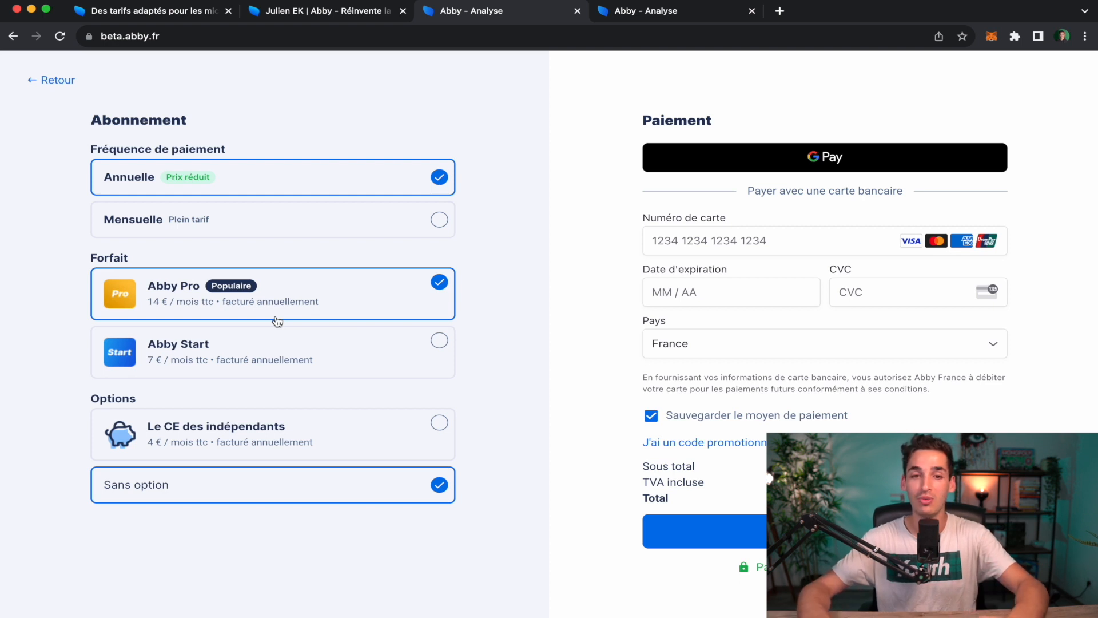
left_click(668, 12)
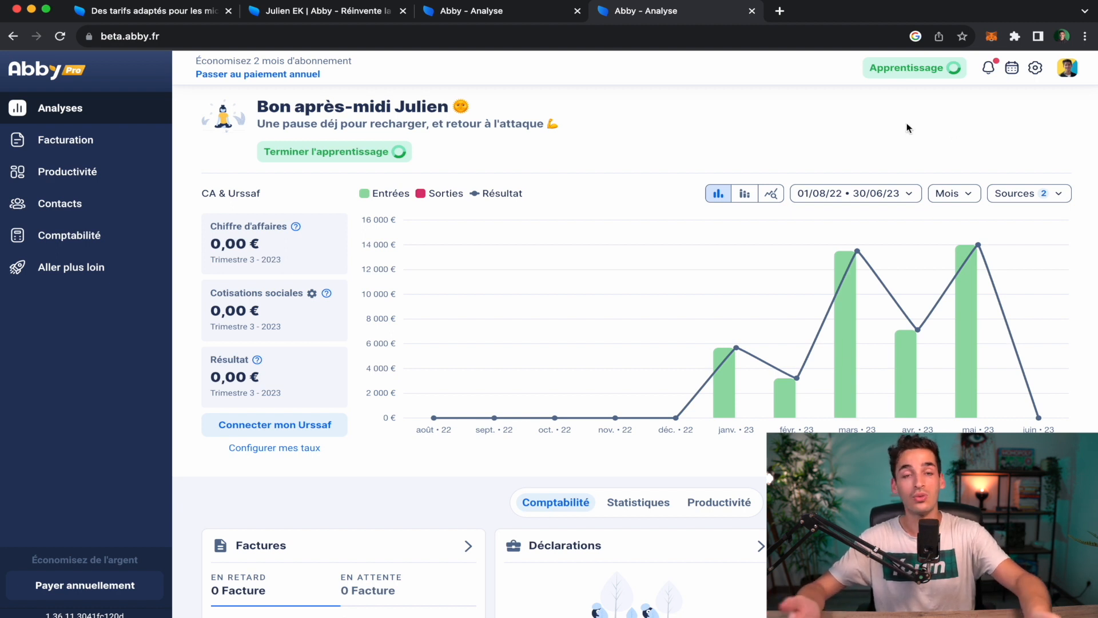
left_click(485, 14)
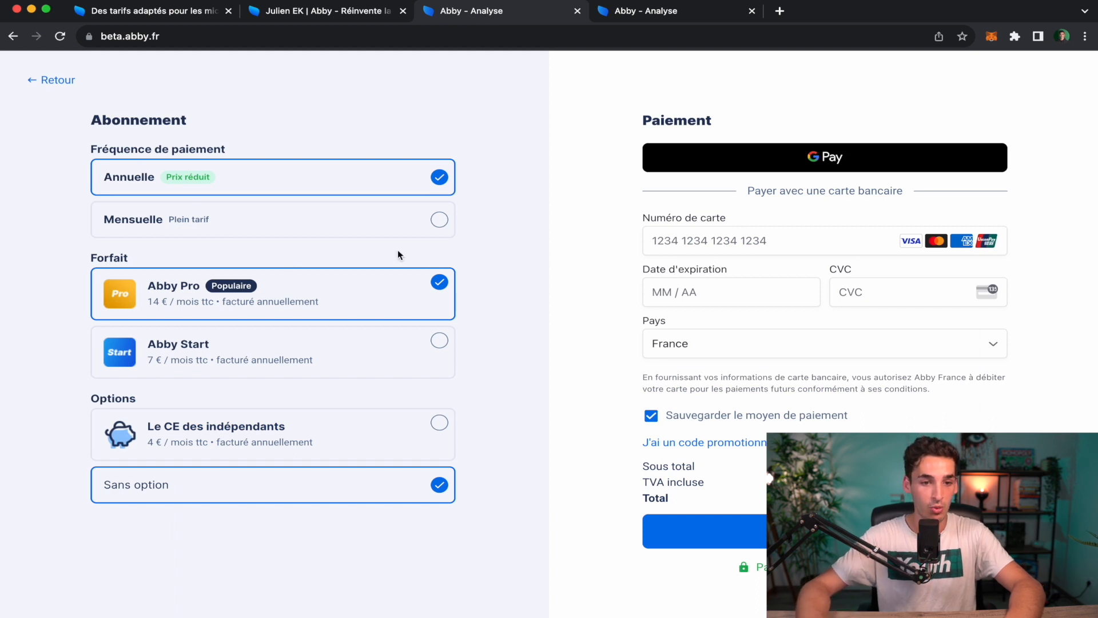
left_click(438, 222)
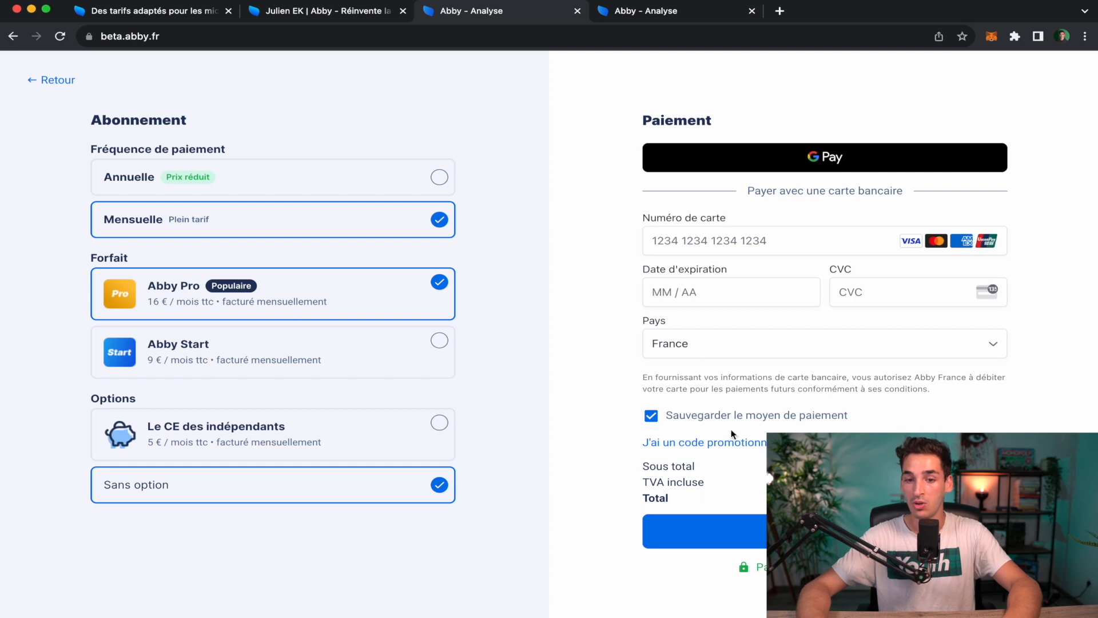
Enter and apply the partner promo code, then toggle the plan to Start and back to Pro.
left_click(716, 443)
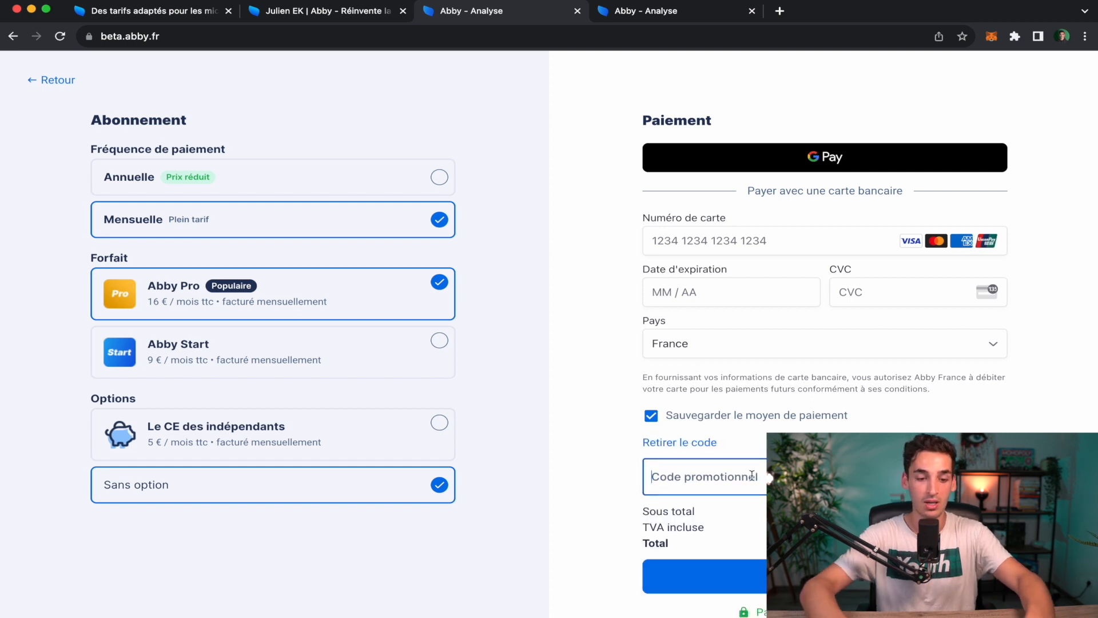
type("Julien")
left_click(968, 475)
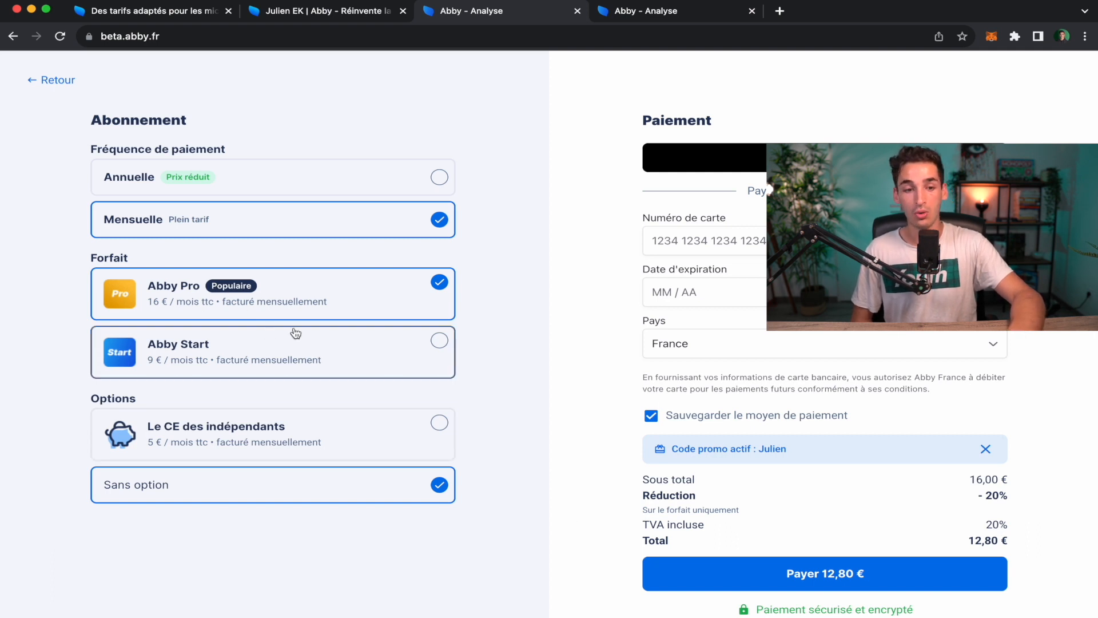
left_click(252, 359)
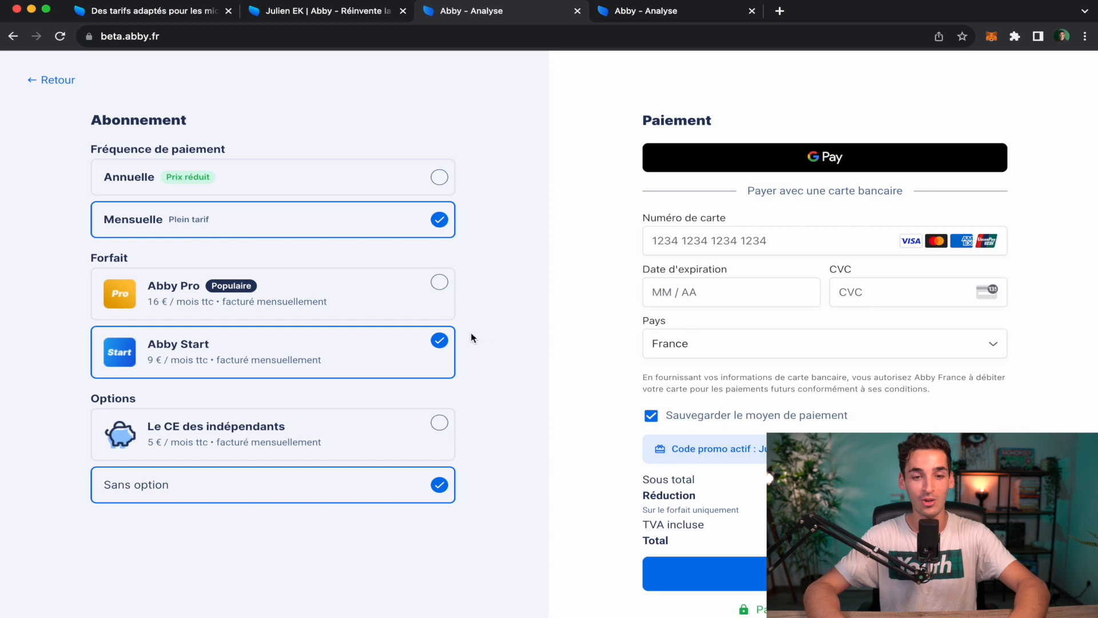
left_click(424, 302)
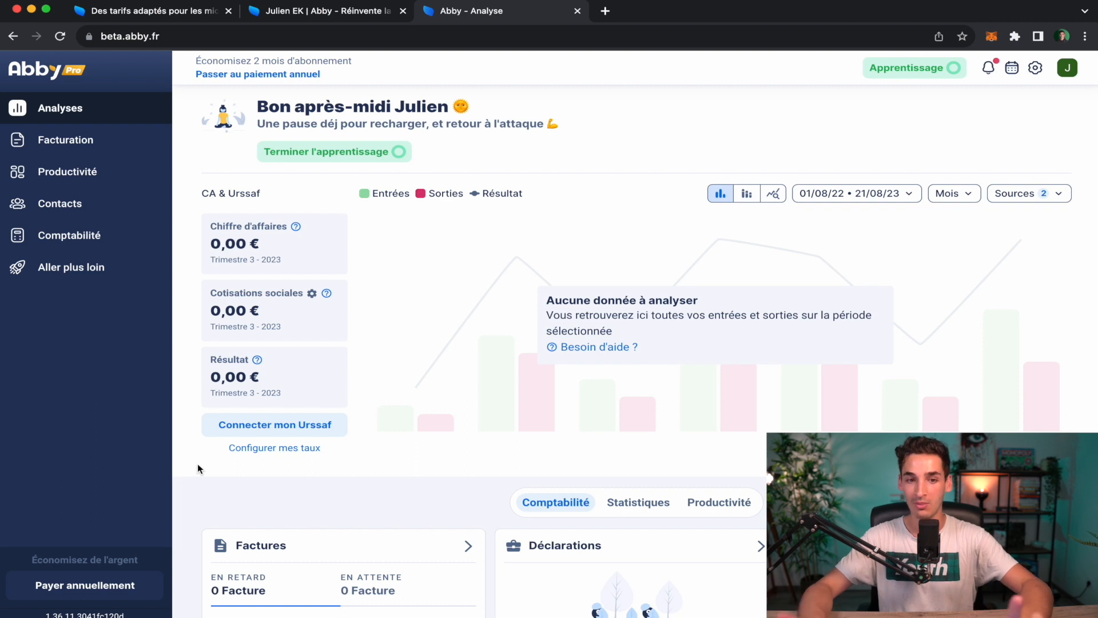
Go to Paramètres > Entreprise and open the 'Éditer mes informations' form.
left_click(1070, 73)
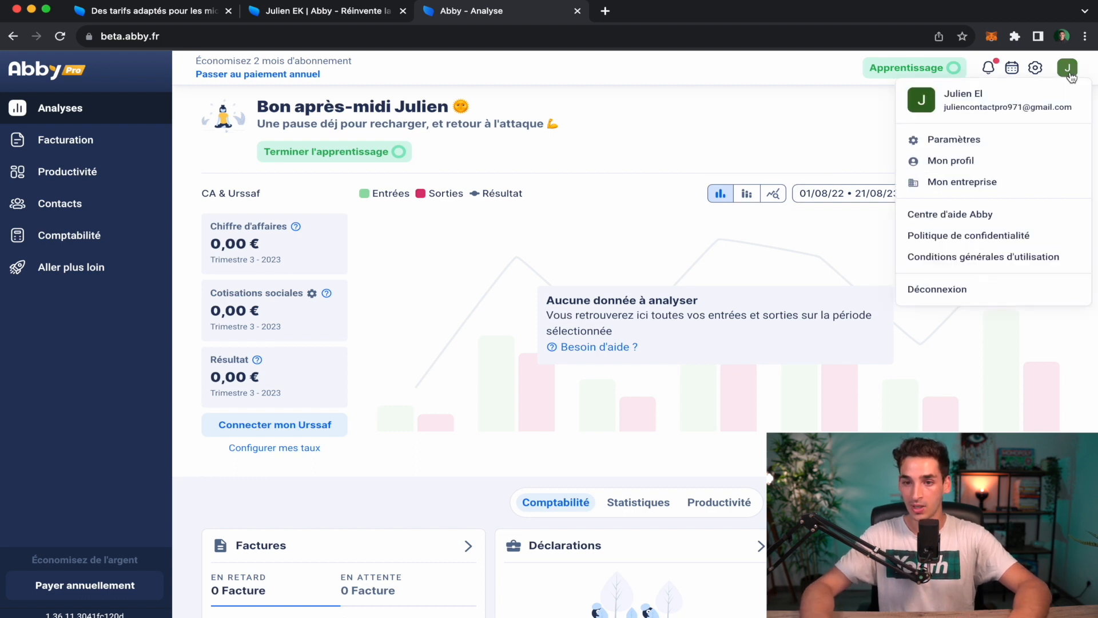
left_click(988, 140)
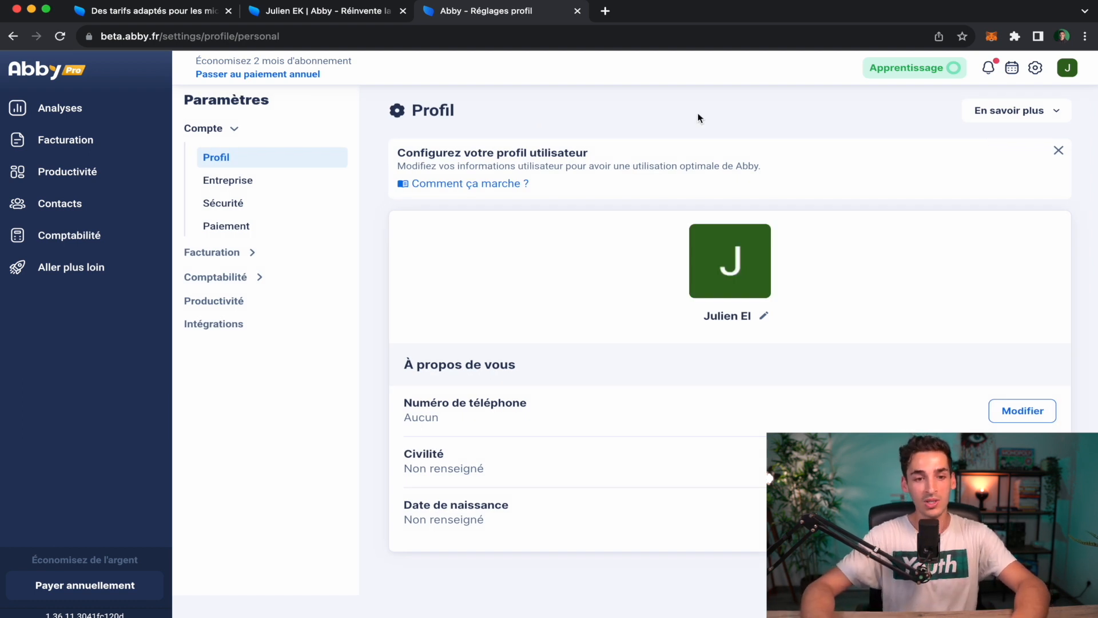
left_click(284, 180)
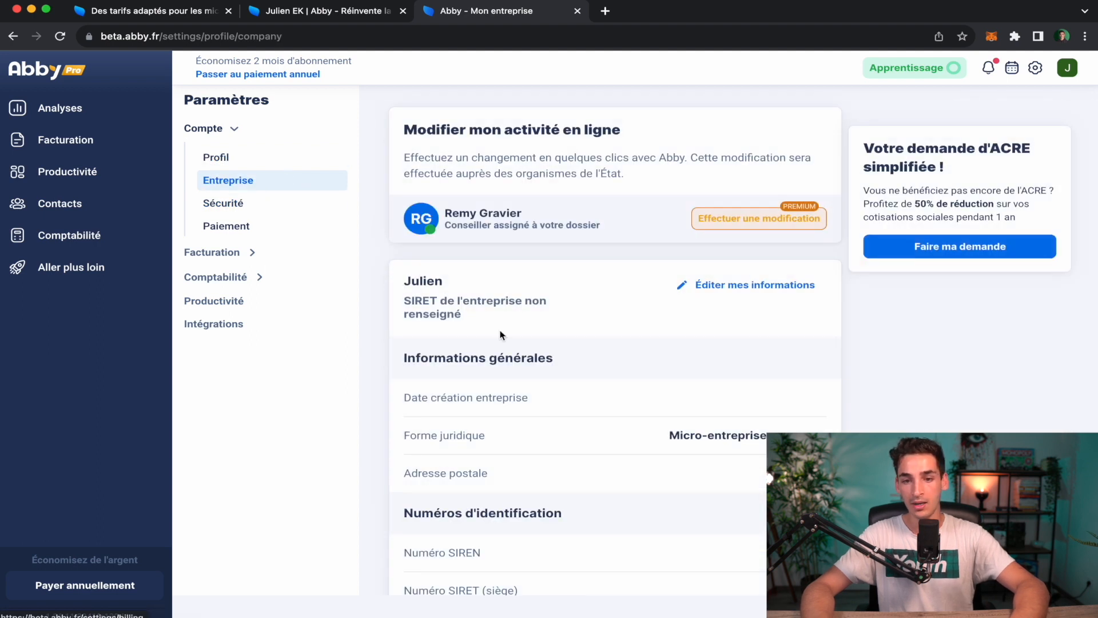
scroll(572, 314, "down", 1)
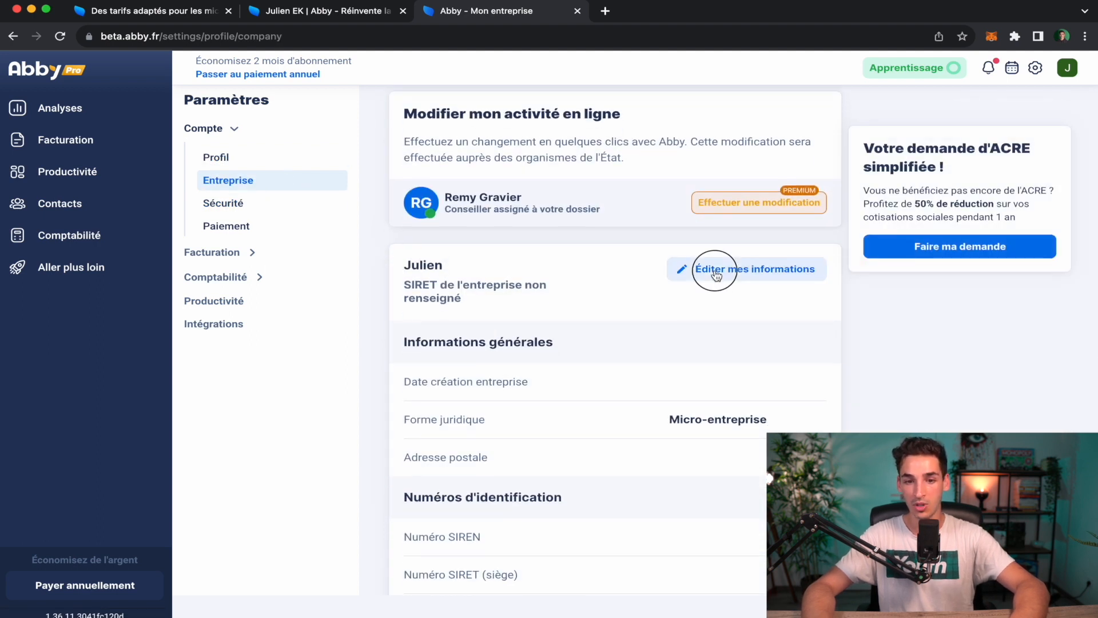
left_click(715, 275)
scroll(458, 461, "down", 1)
scroll(457, 462, "down", 1)
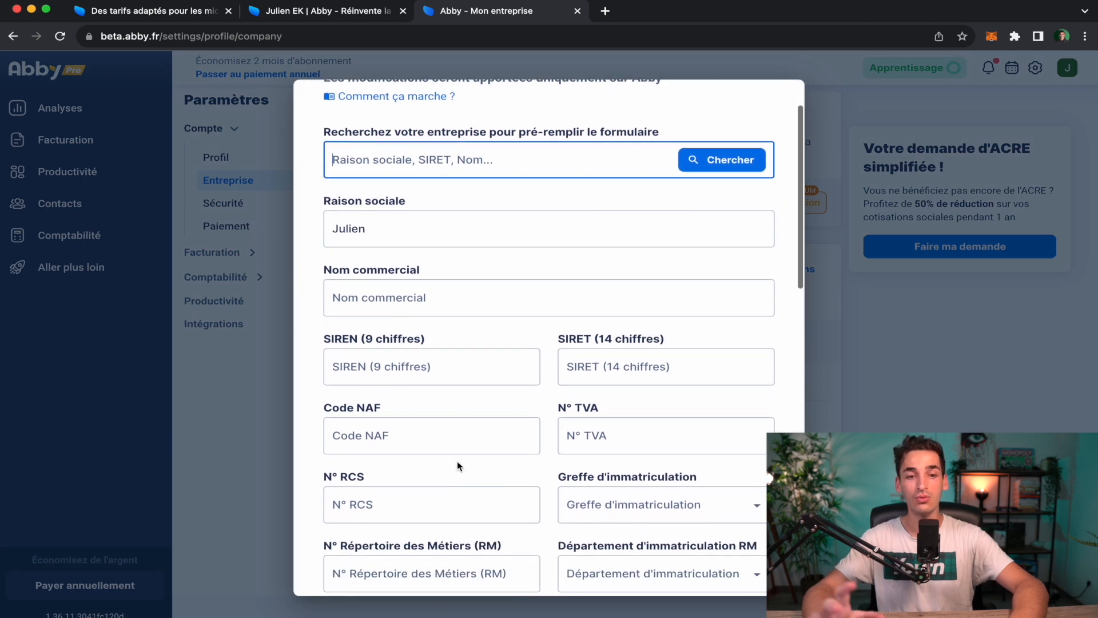
Append 'EK' to the Raison sociale, then try SIREN values 16844688 and 111111111 and clear the field.
scroll(457, 461, "up", 2)
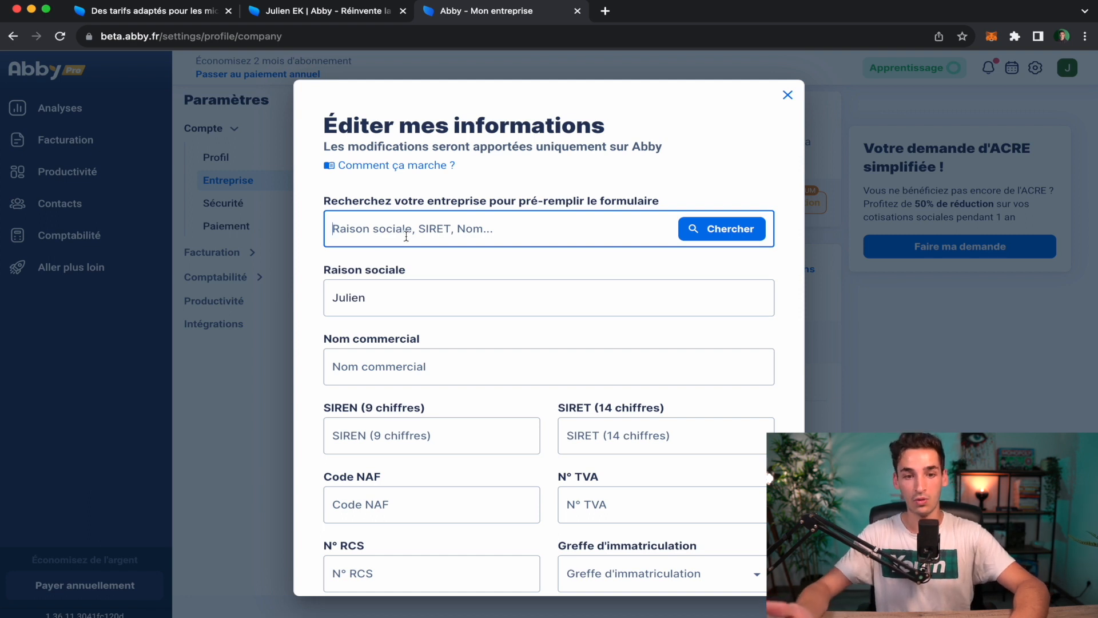
left_click(402, 299)
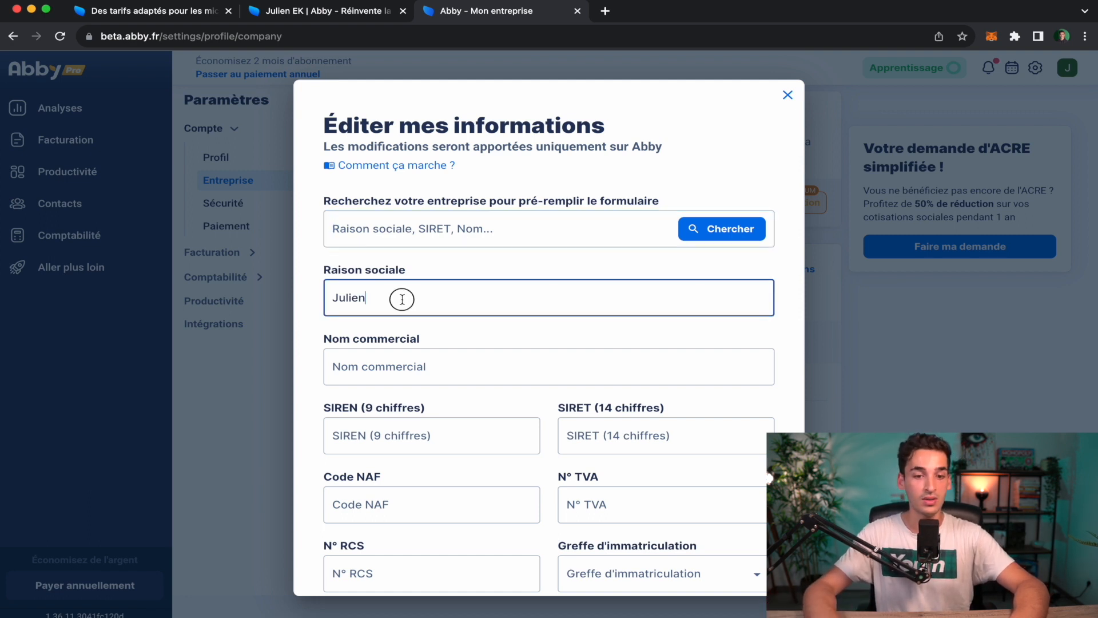
type("EK")
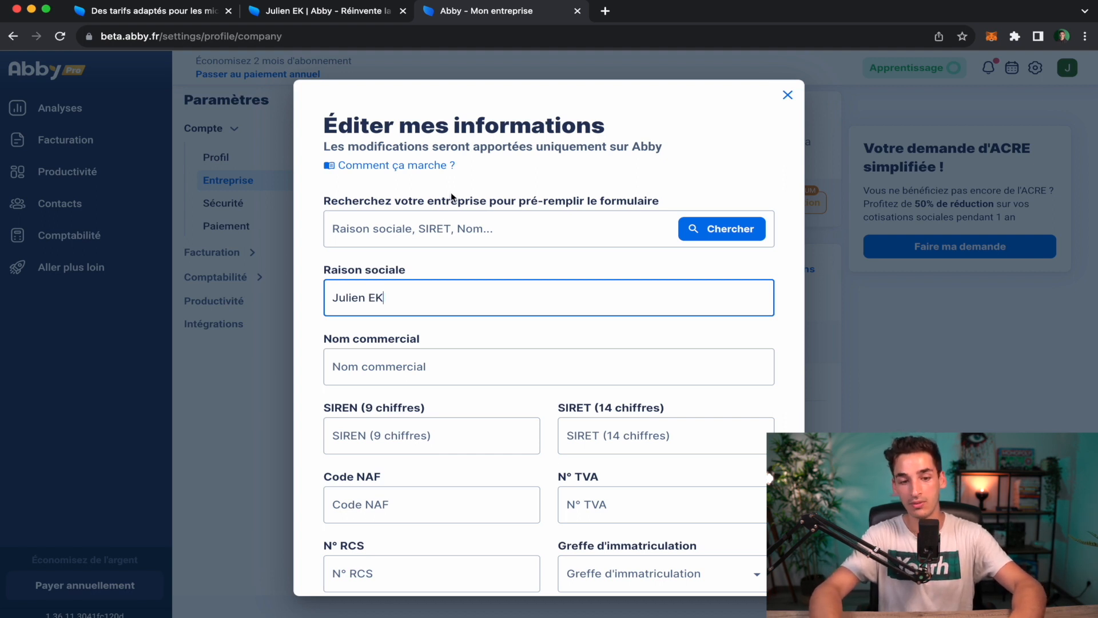
scroll(451, 192, "down", 3)
left_click(364, 342)
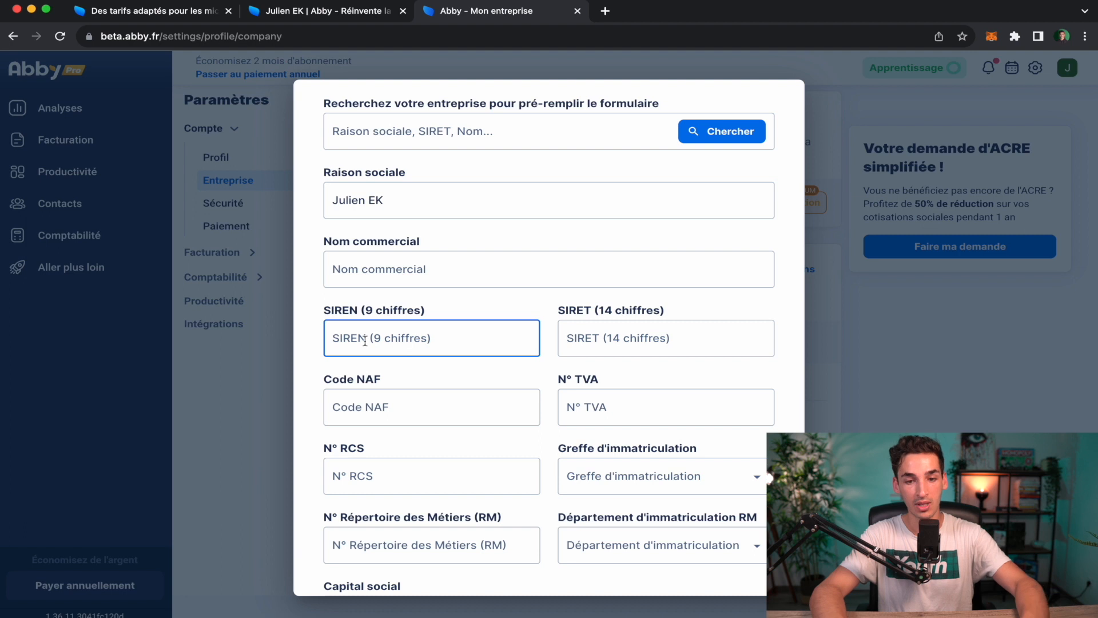
type("16844688")
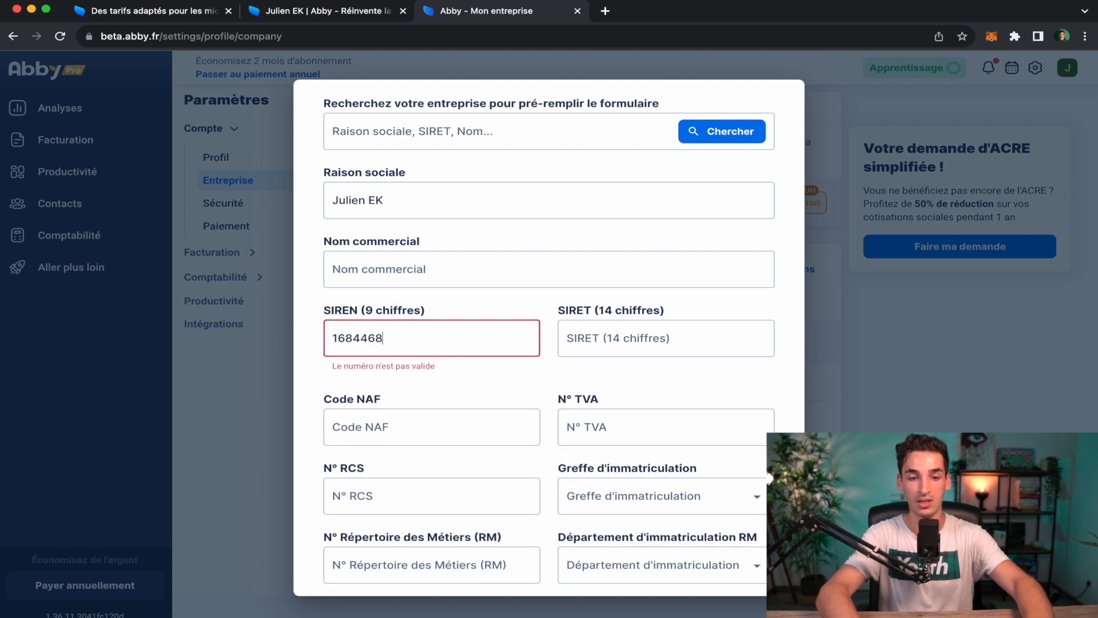
key("BackSpace")
key("BackSpace")
key("BackSpace")
key("BackSpace")
key("BackSpace")
key("BackSpace")
key("BackSpace")
key("BackSpace")
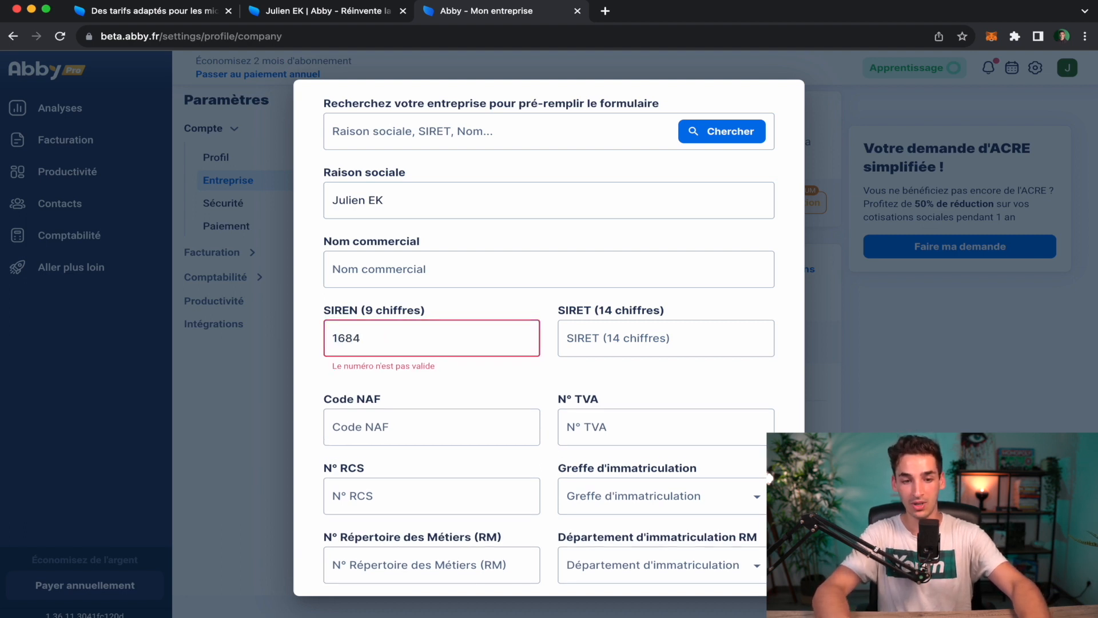
type("111111111")
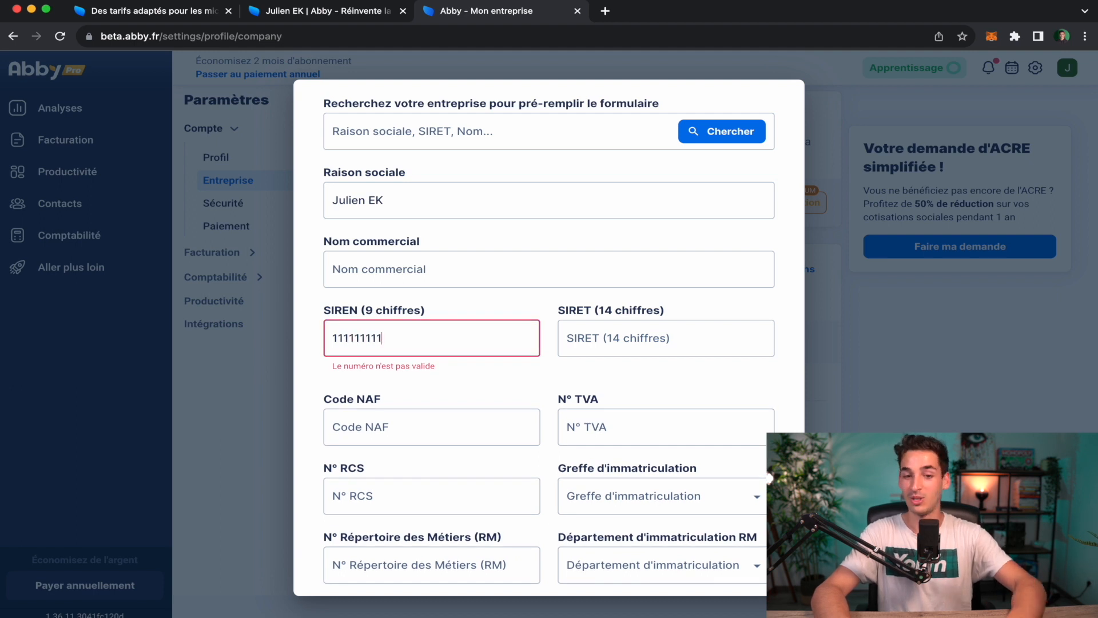
key("super+a")
key("BackSpace")
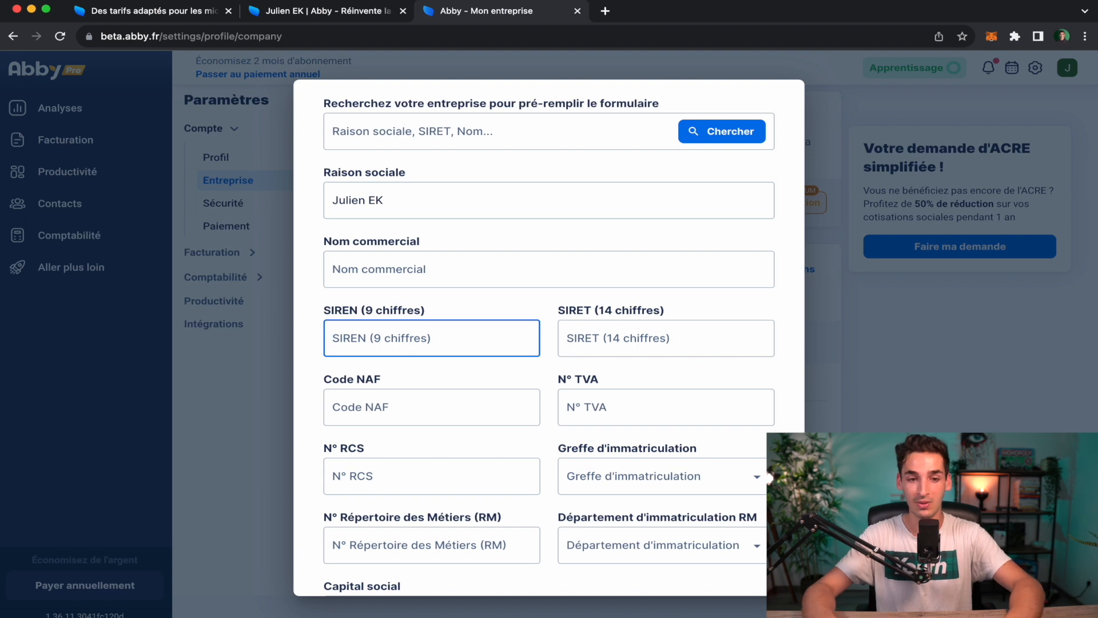
Select the VAT number field, leave it empty, and move further down the form.
scroll(705, 397, "down", 1)
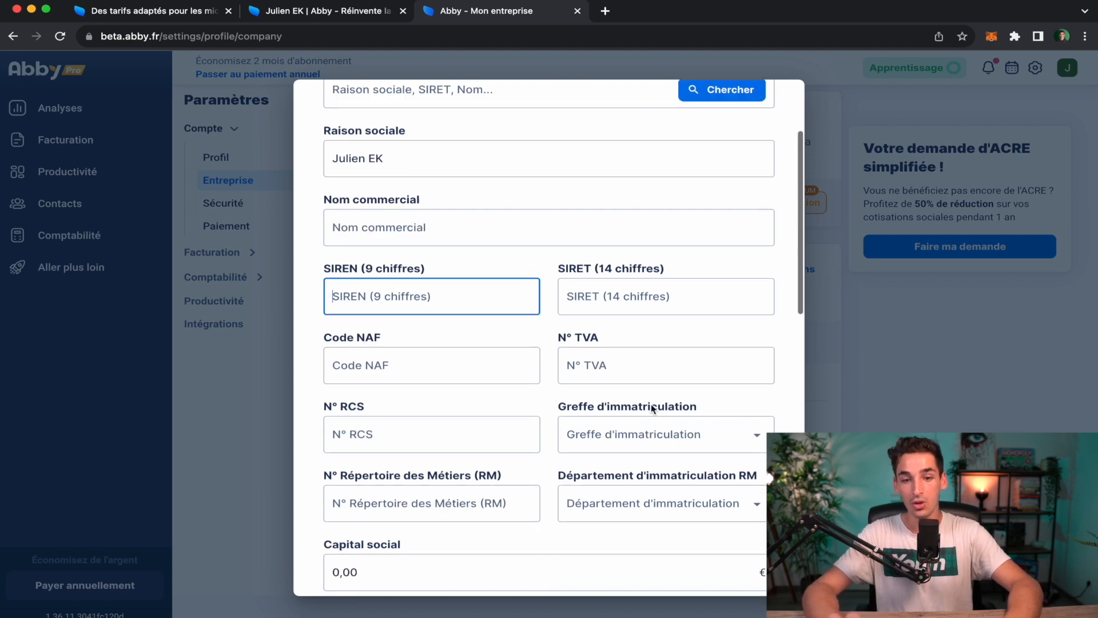
left_click(628, 372)
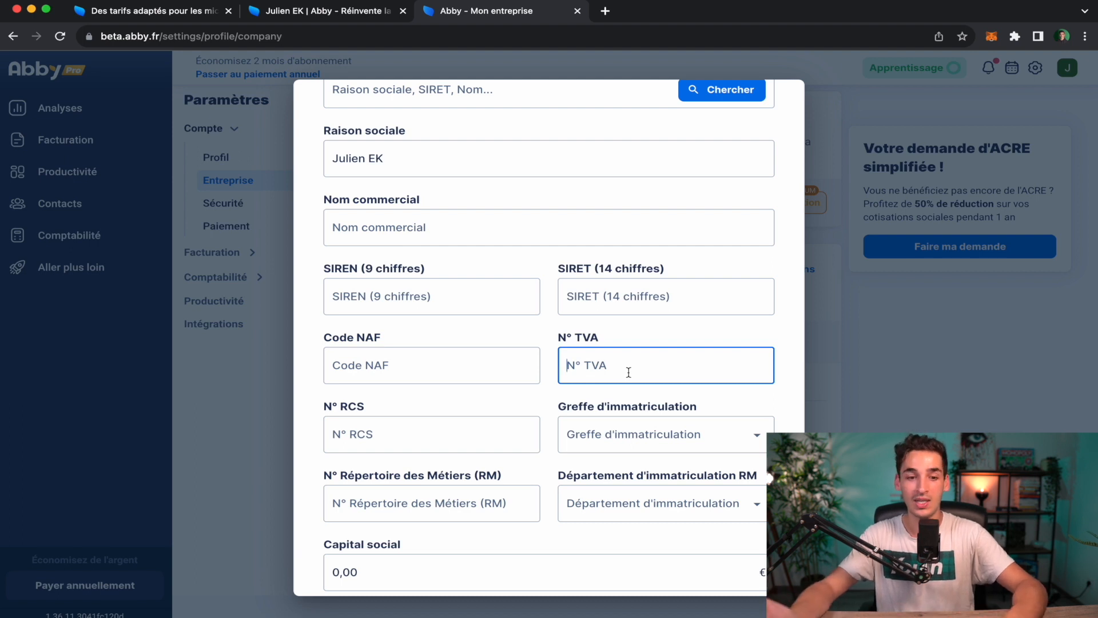
scroll(629, 372, "down", 2)
scroll(628, 372, "down", 4)
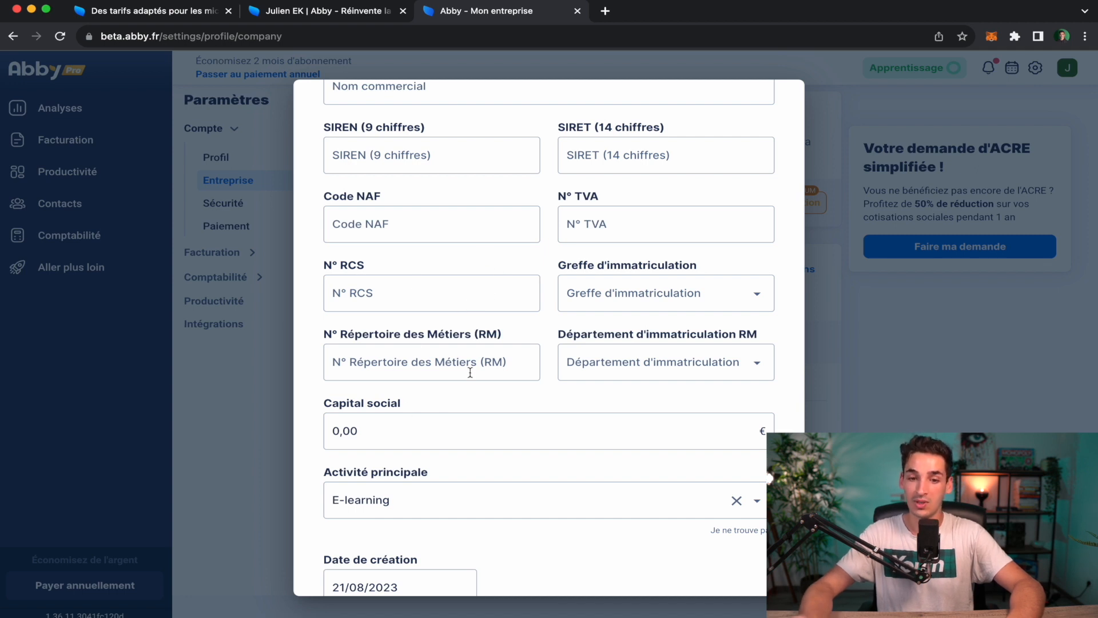
scroll(469, 369, "down", 1)
scroll(410, 371, "down", 3)
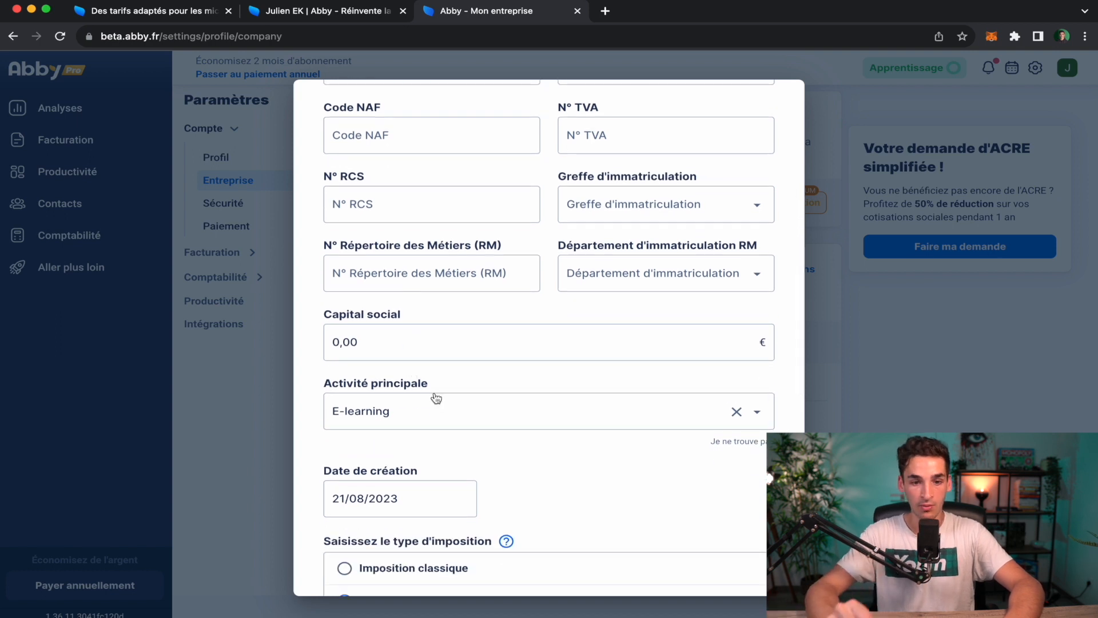
scroll(435, 397, "down", 4)
Browse the Activité principale categories, including Conseil / Expertise / Services aux entreprises, keeping E-learning.
left_click(490, 318)
scroll(584, 437, "down", 1)
scroll(583, 436, "up", 1)
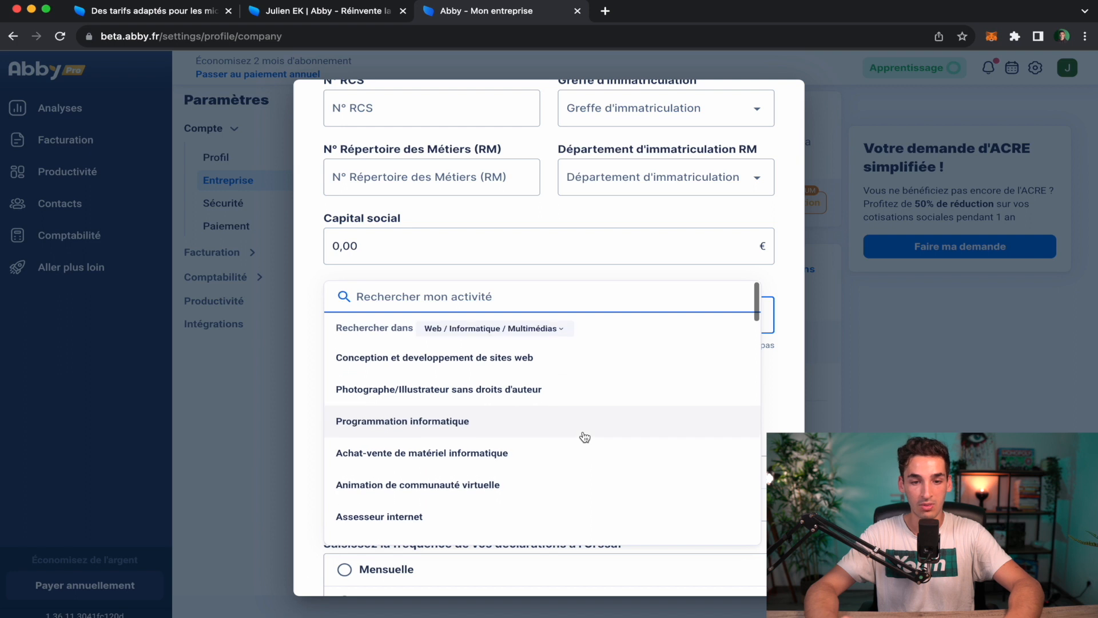
left_click(497, 329)
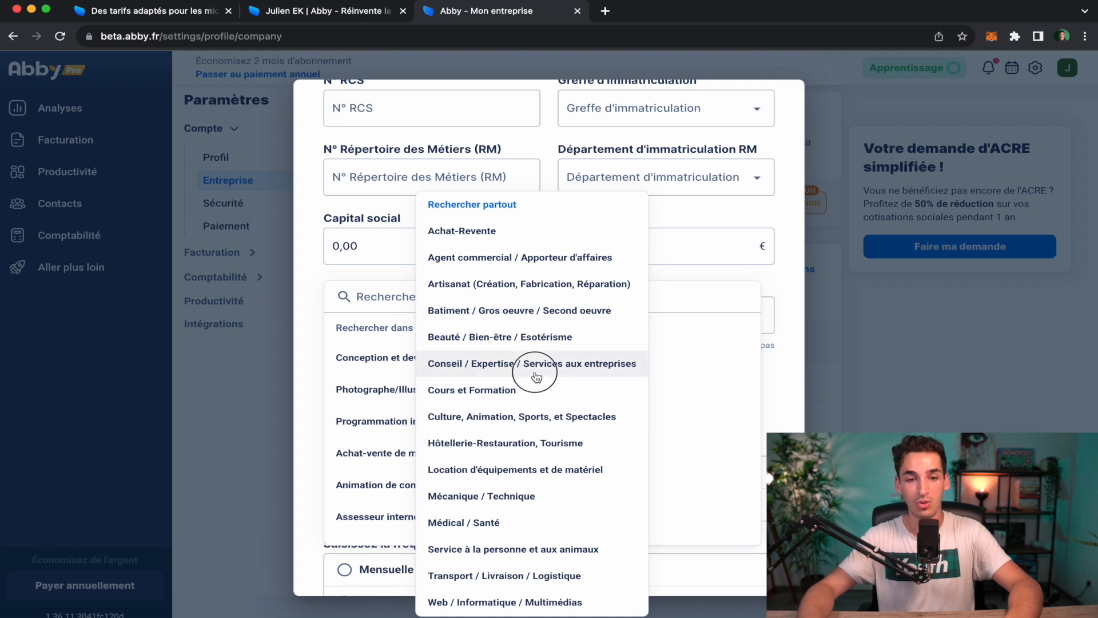
left_click(537, 367)
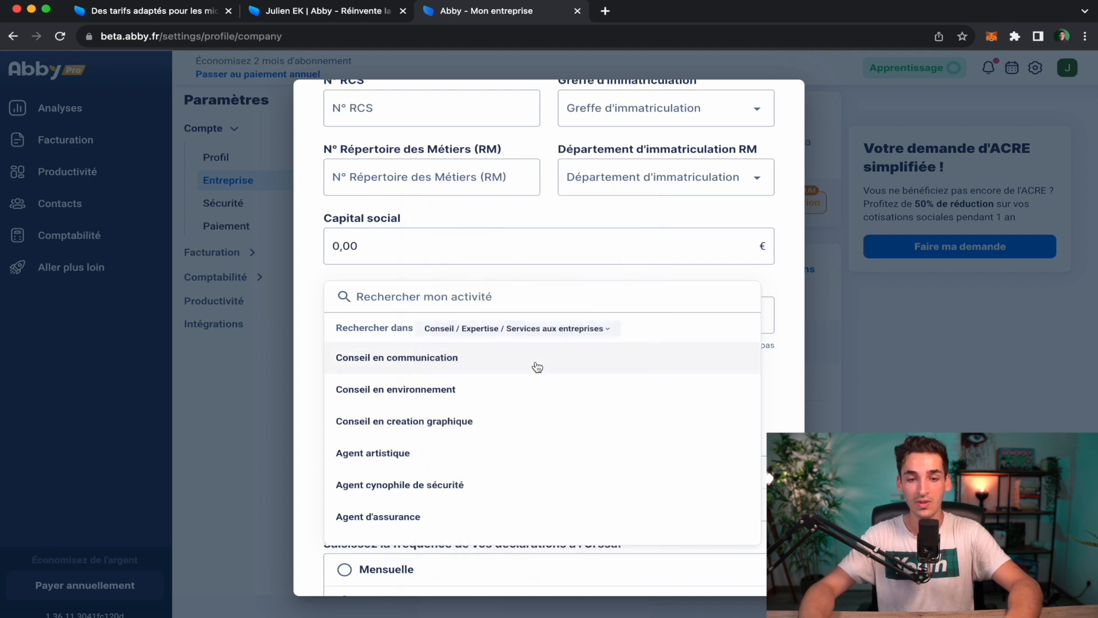
left_click(794, 283)
scroll(668, 440, "down", 2)
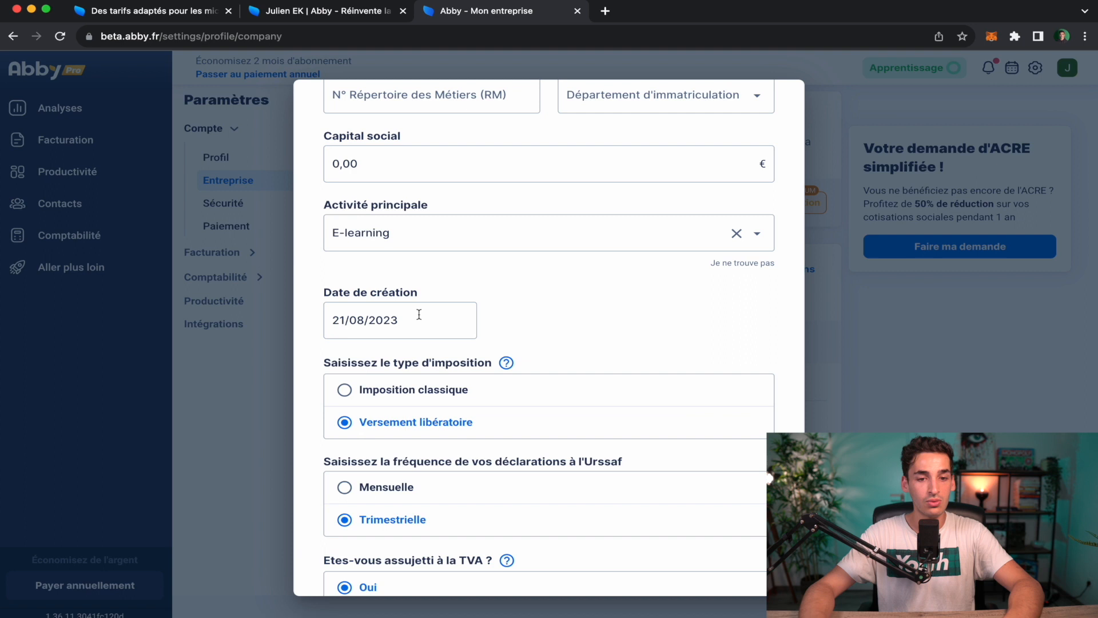
scroll(659, 338, "down", 3)
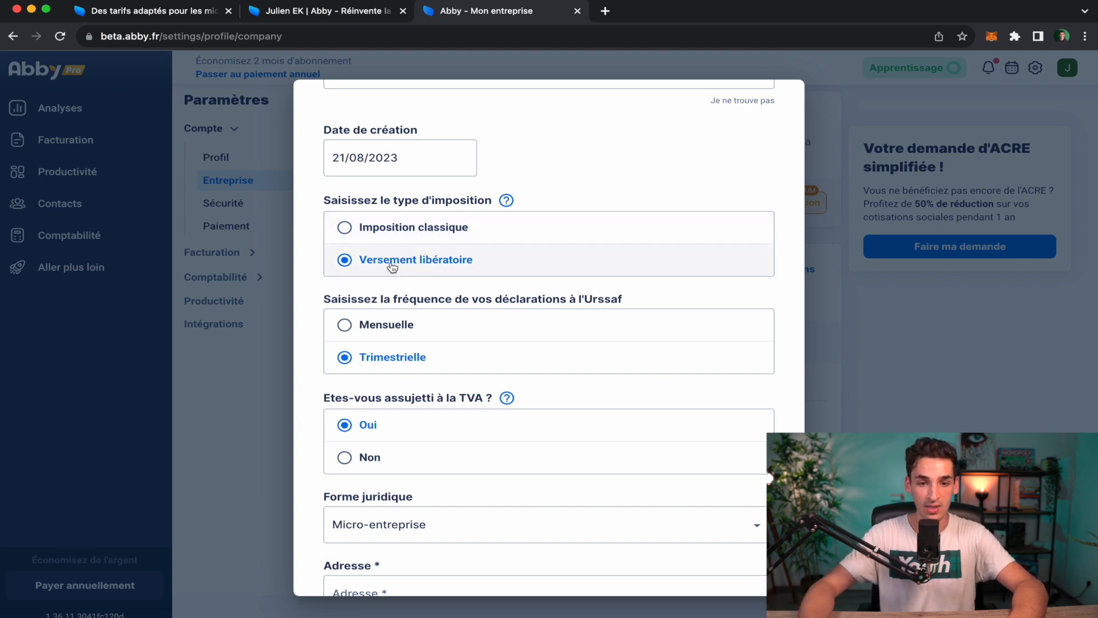
Choose Imposition classique, Mensuelle Urssaf declarations, and TVA liability Non.
left_click(418, 232)
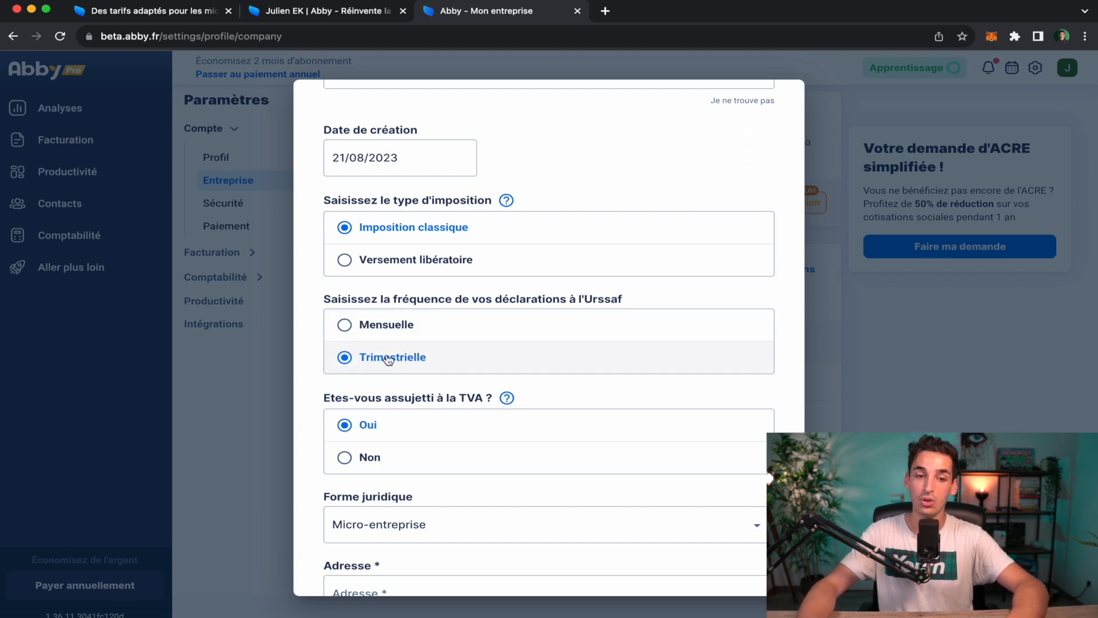
left_click(386, 326)
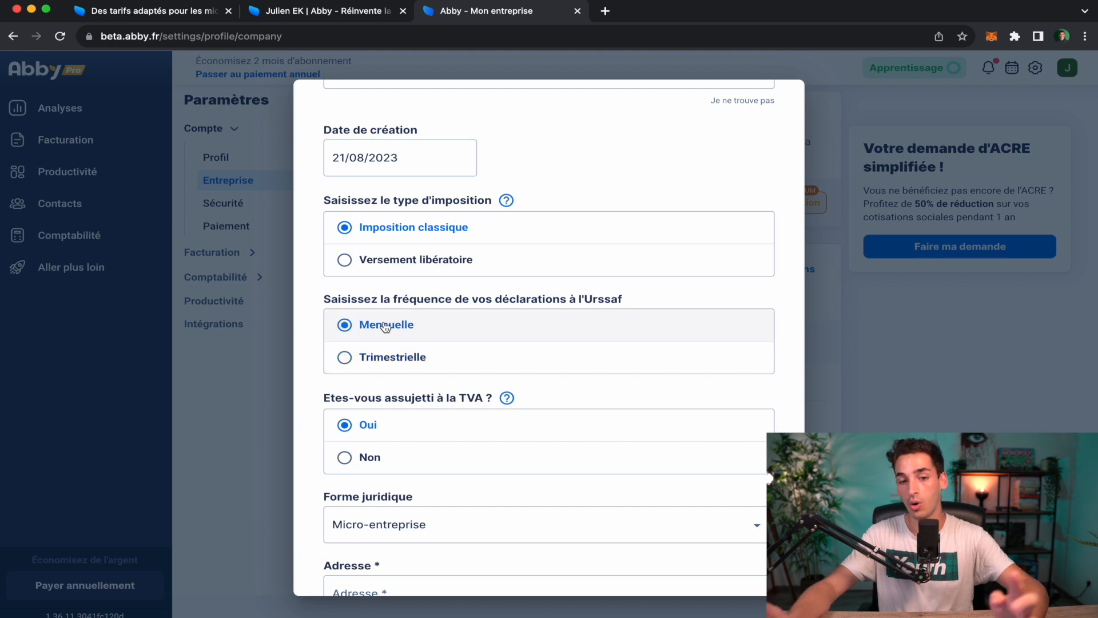
scroll(389, 366, "down", 2)
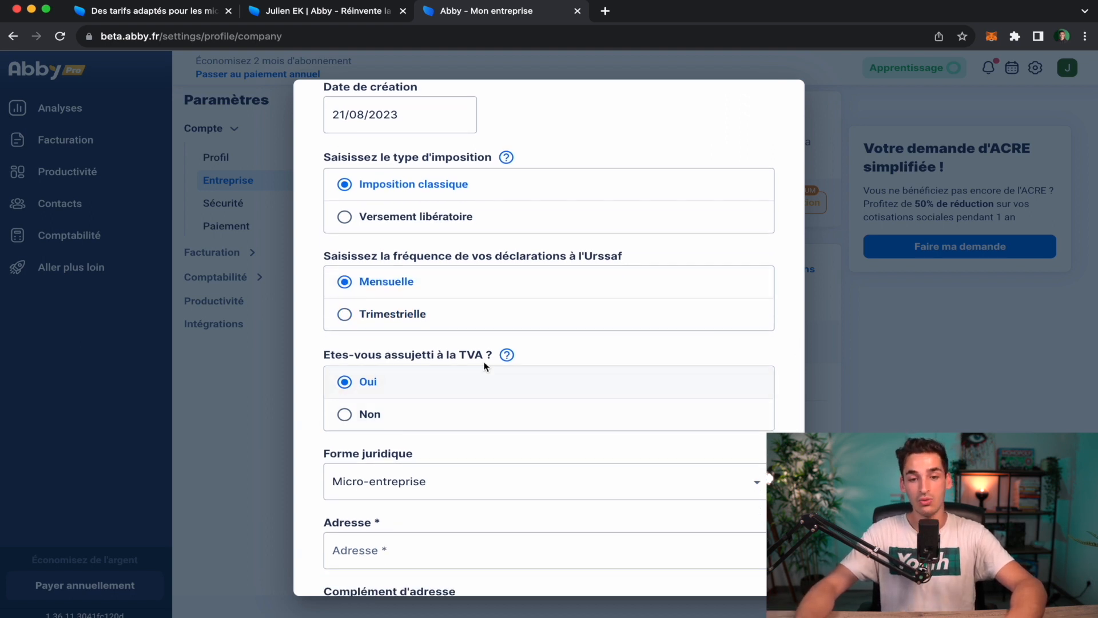
mouse_move(508, 358)
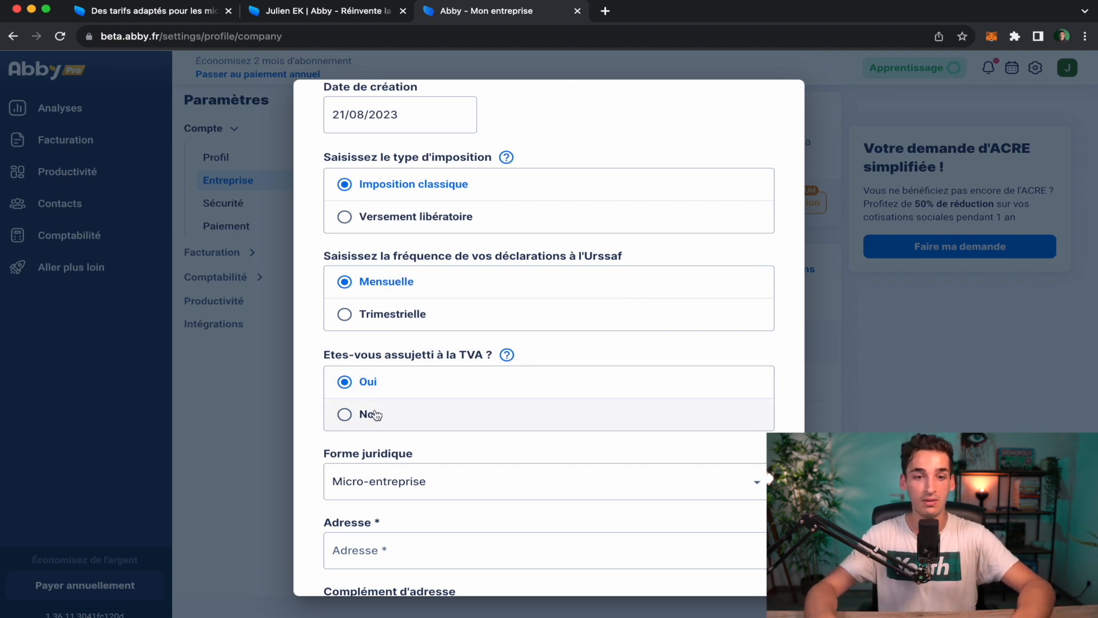
scroll(376, 414, "up", 1)
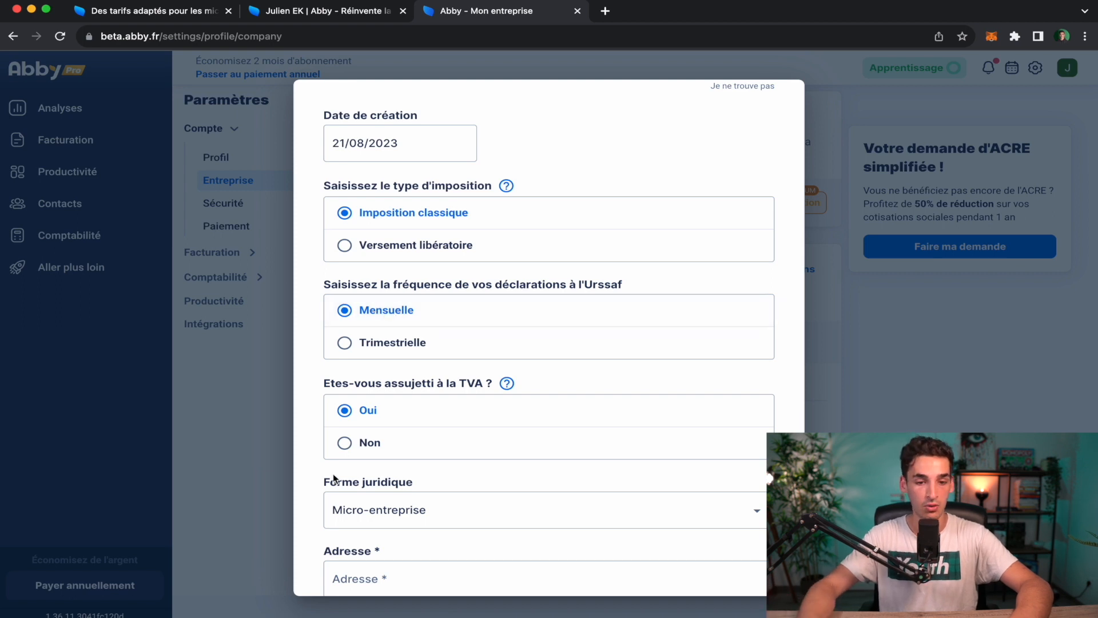
left_click(345, 442)
scroll(351, 448, "down", 3)
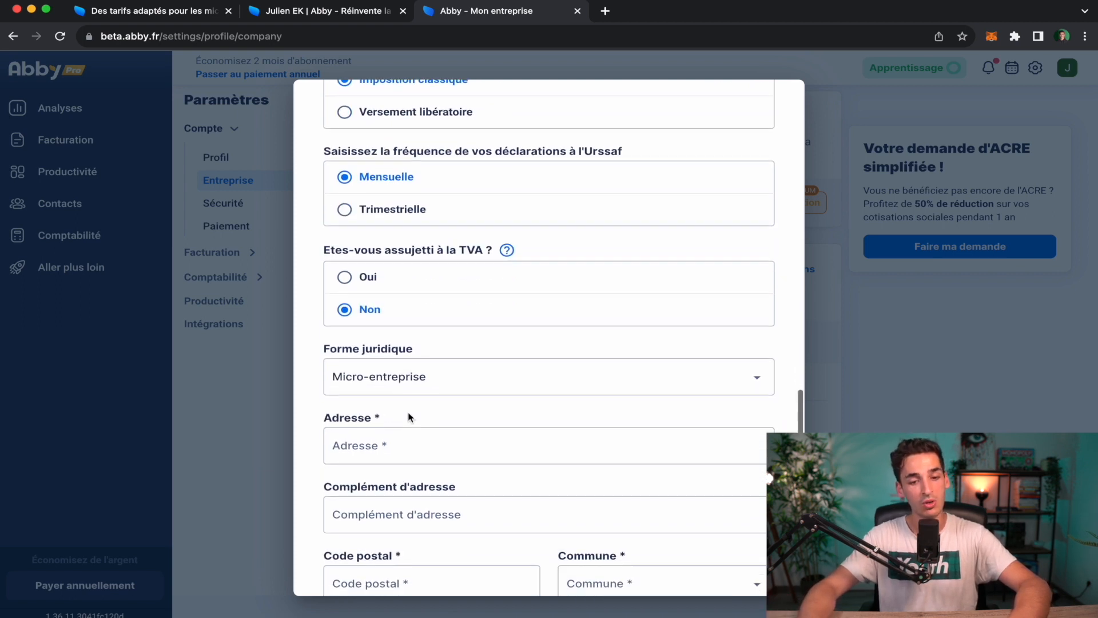
scroll(408, 416, "down", 1)
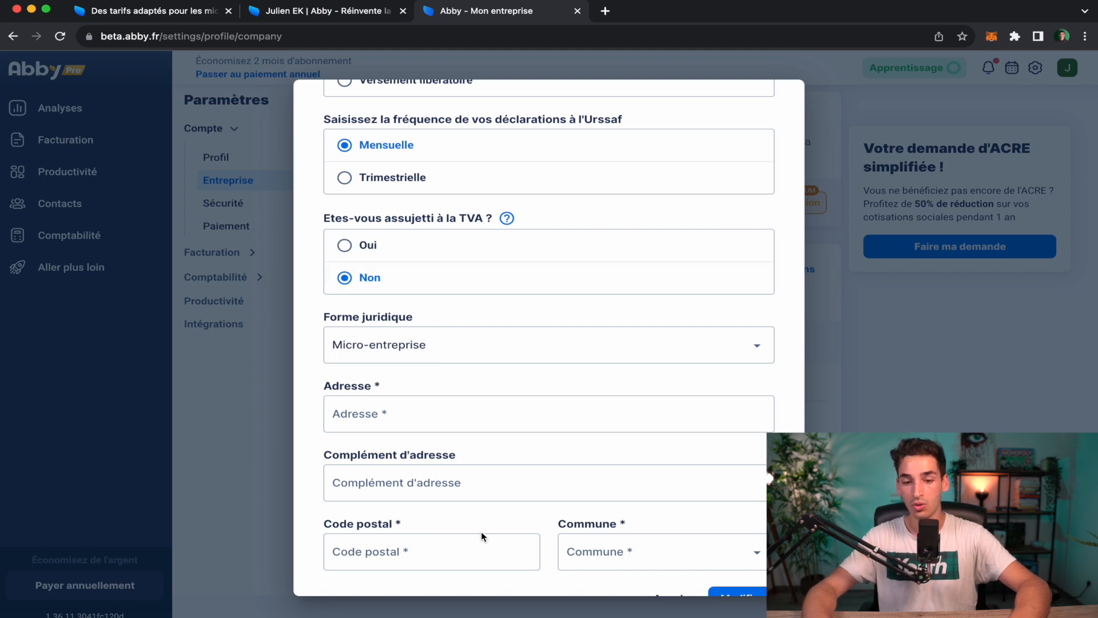
scroll(685, 548, "down", 1)
Save the company information with Modifier and acknowledge the 'C'est compris' confirmation.
left_click(741, 570)
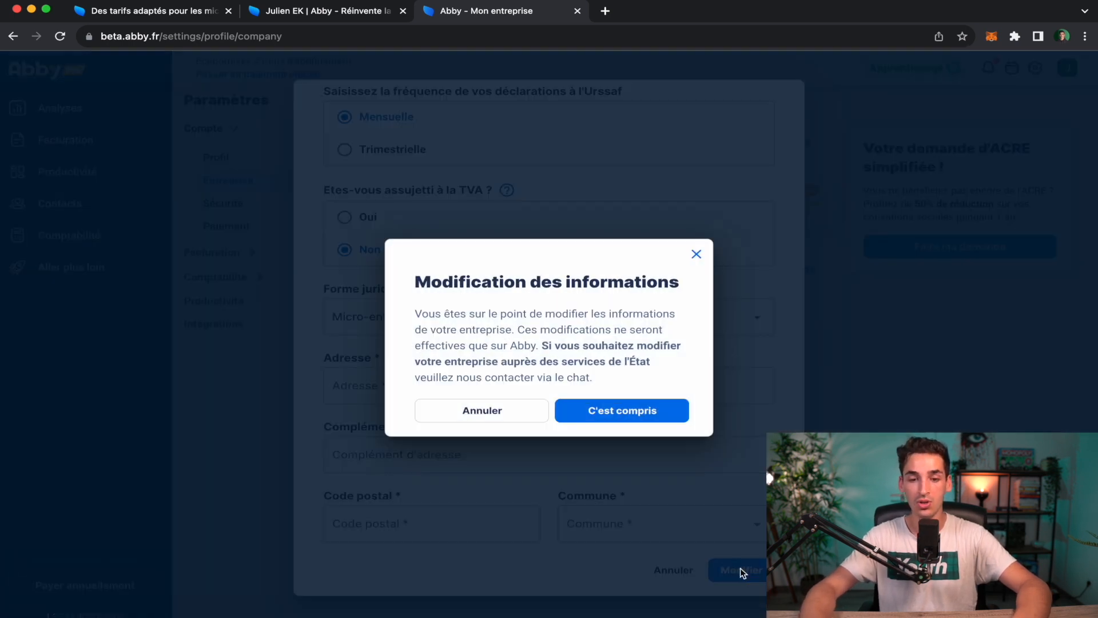
left_click(644, 409)
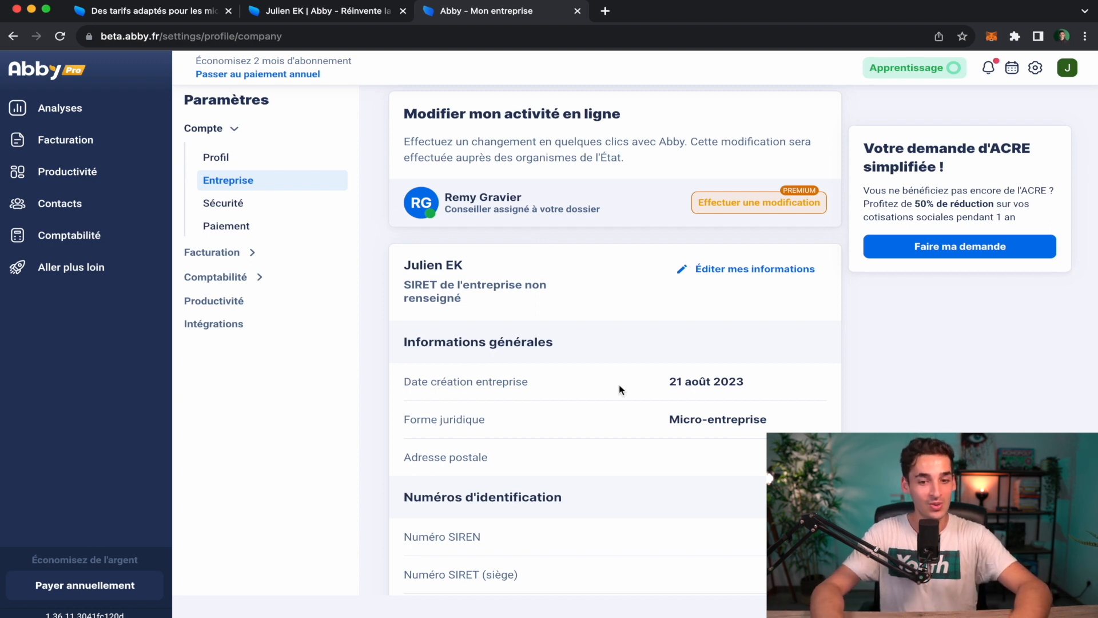
scroll(515, 366, "up", 1)
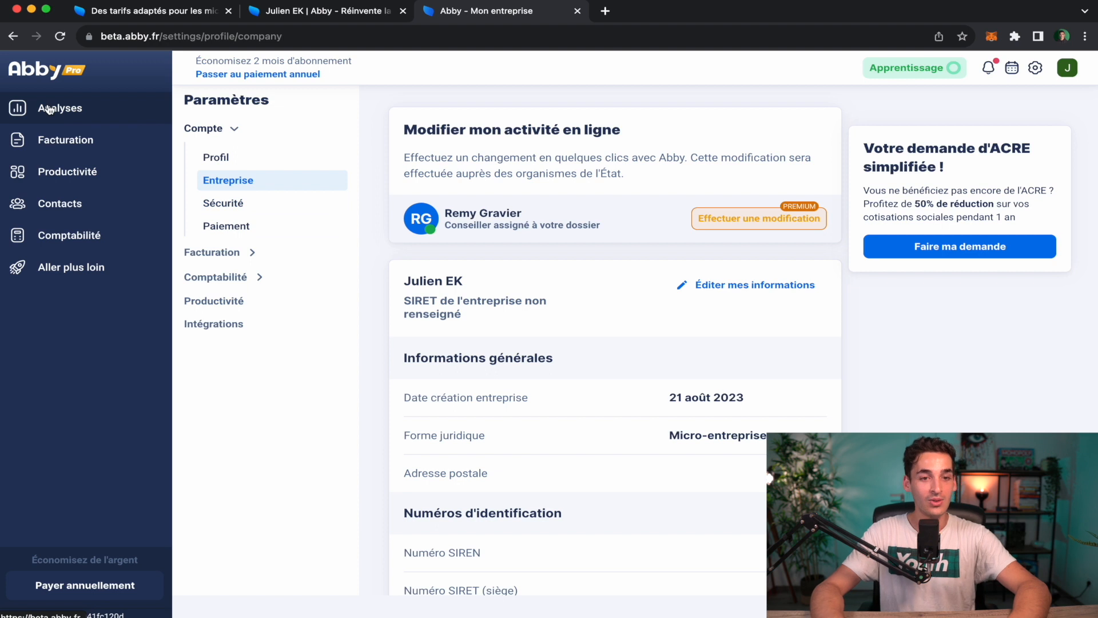
left_click(73, 114)
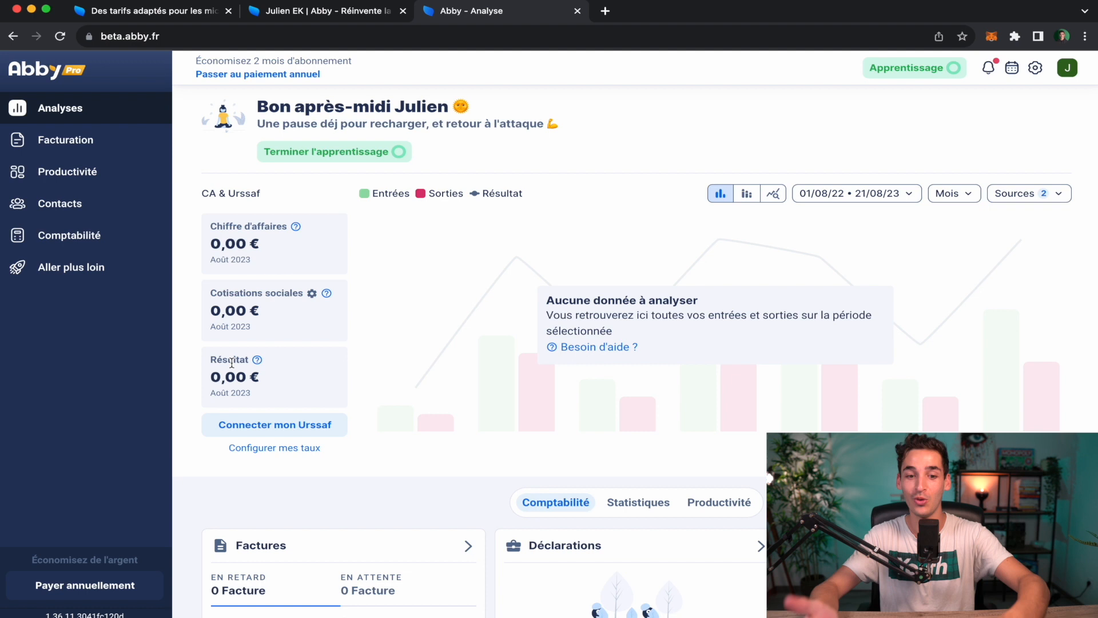
scroll(335, 437, "down", 5)
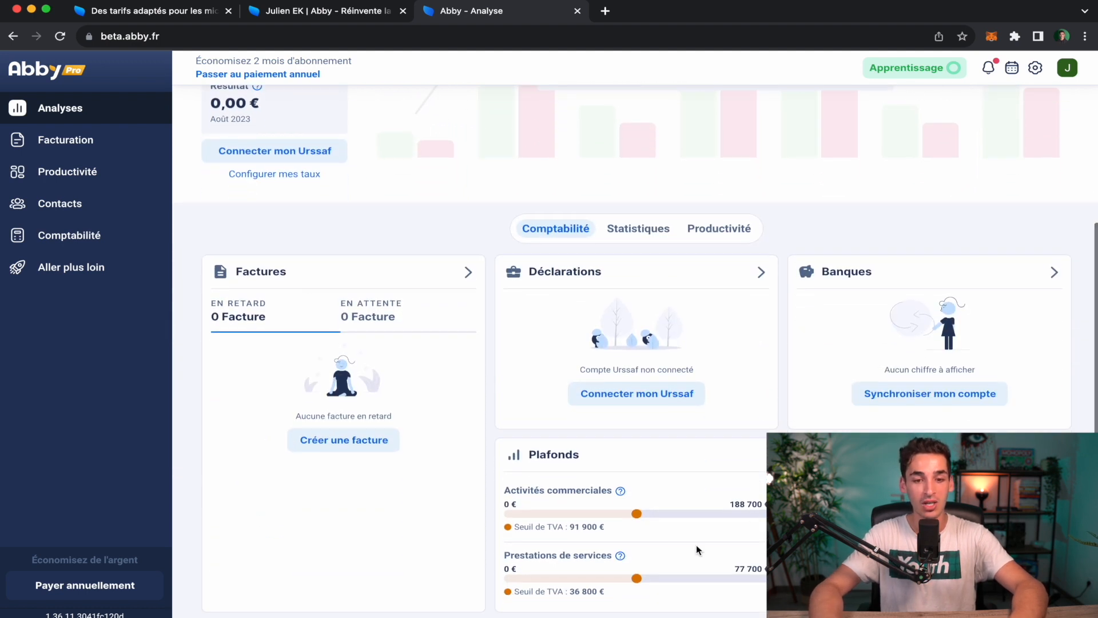
scroll(650, 537, "down", 1)
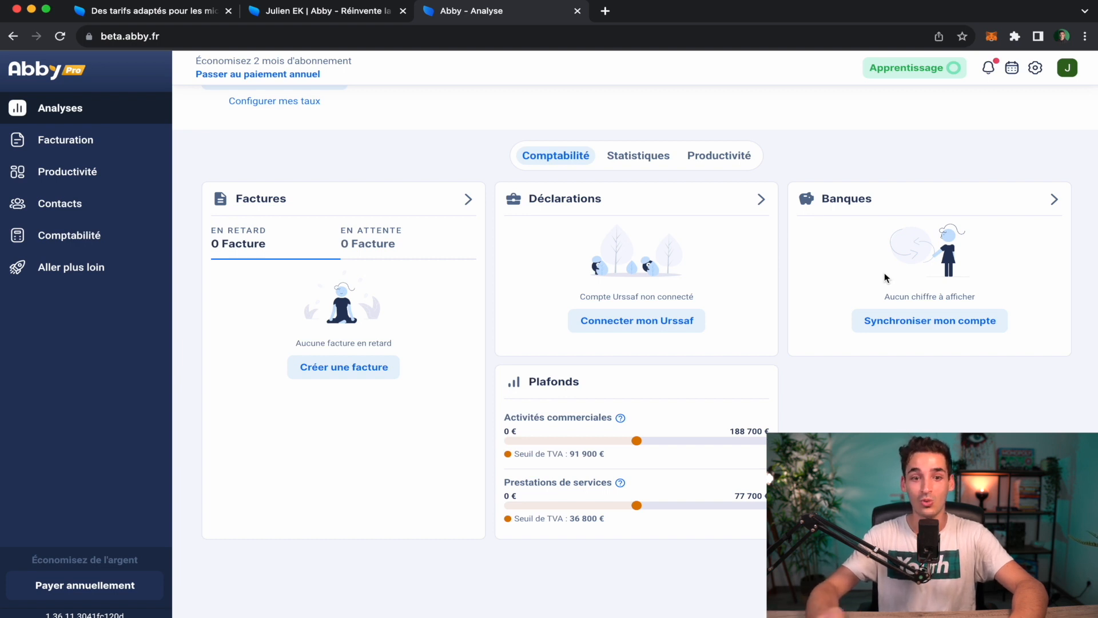
scroll(884, 272, "up", 5)
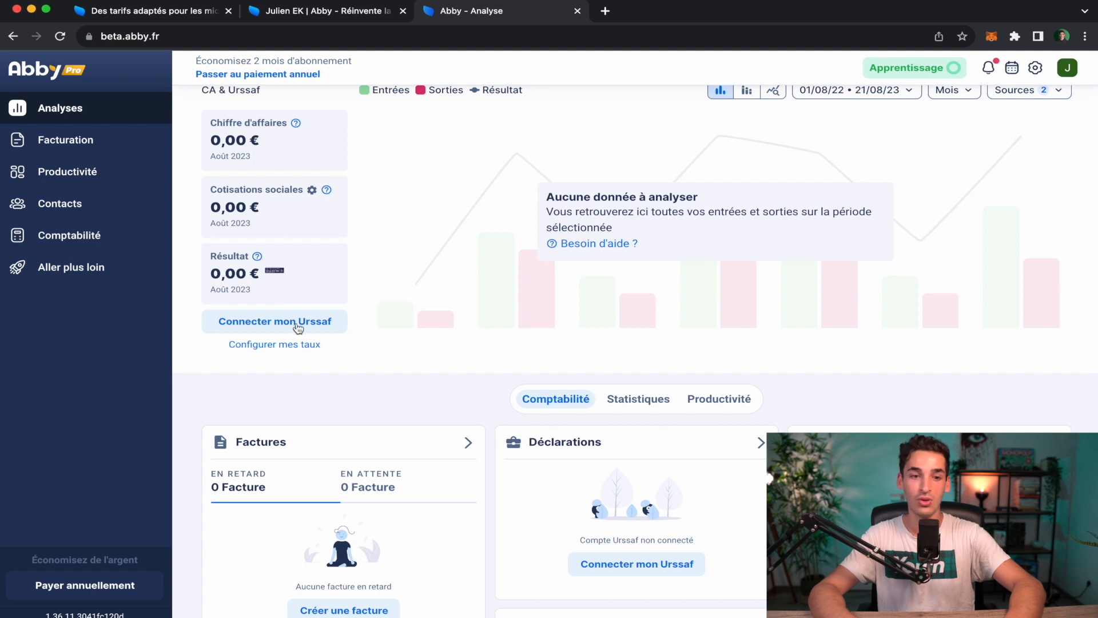
scroll(455, 387, "down", 5)
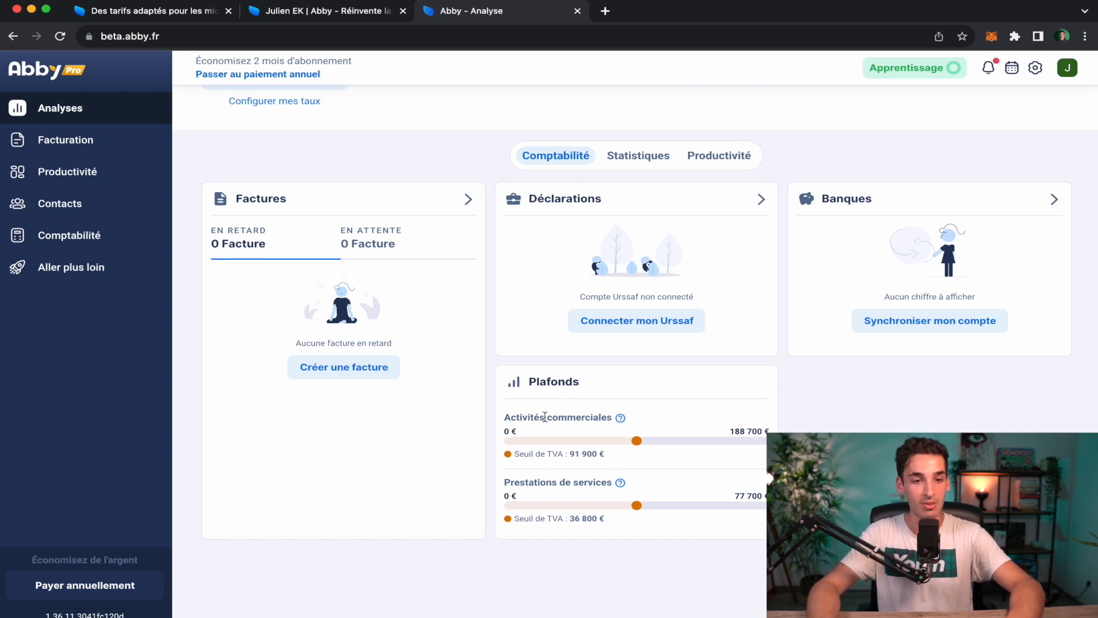
scroll(343, 378, "up", 6)
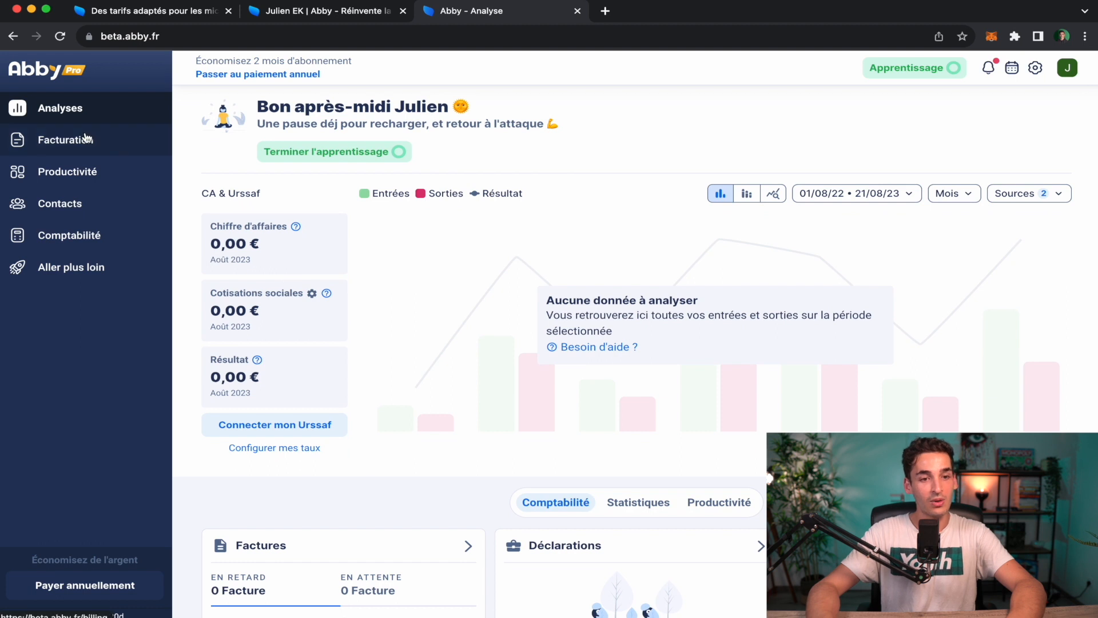
In Facturation, look at the Devis tab, then create a new invoice from Factures.
left_click(85, 138)
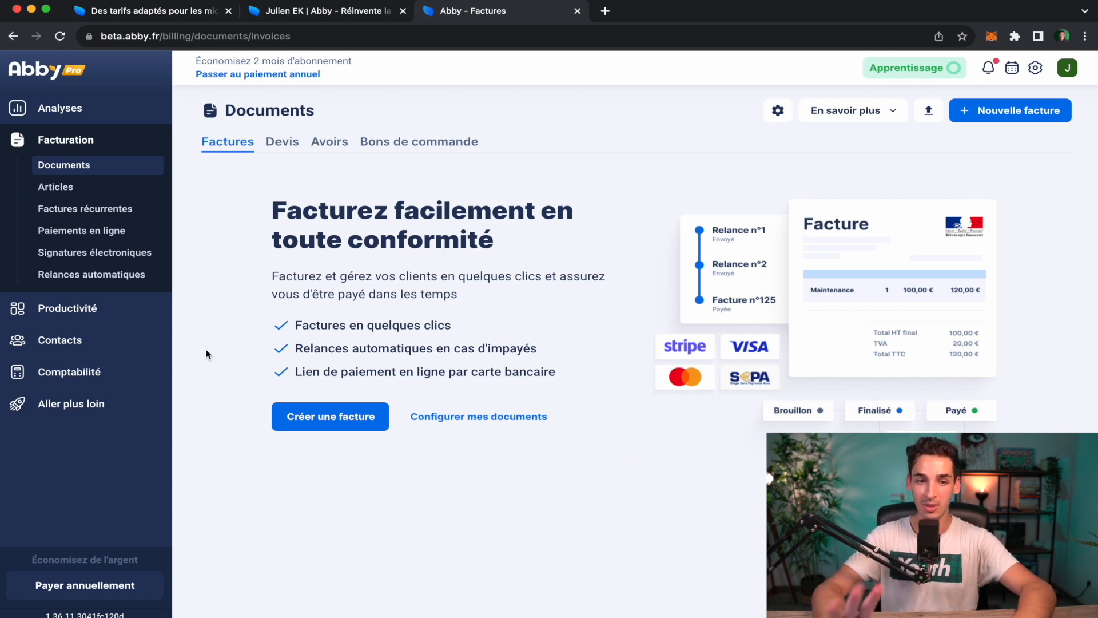
left_click(283, 143)
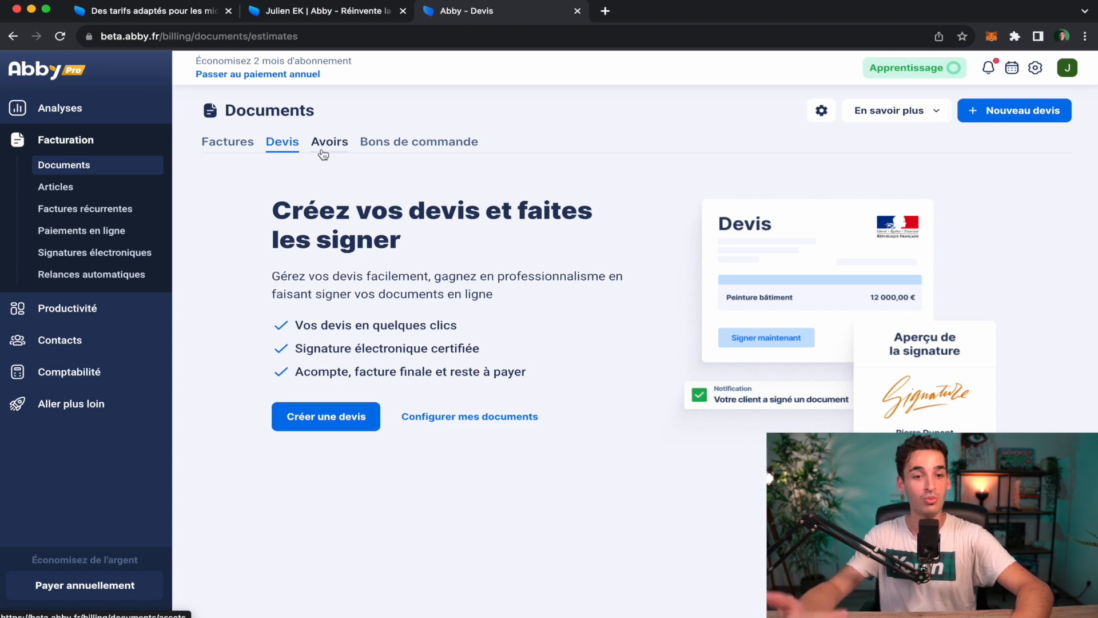
left_click(212, 144)
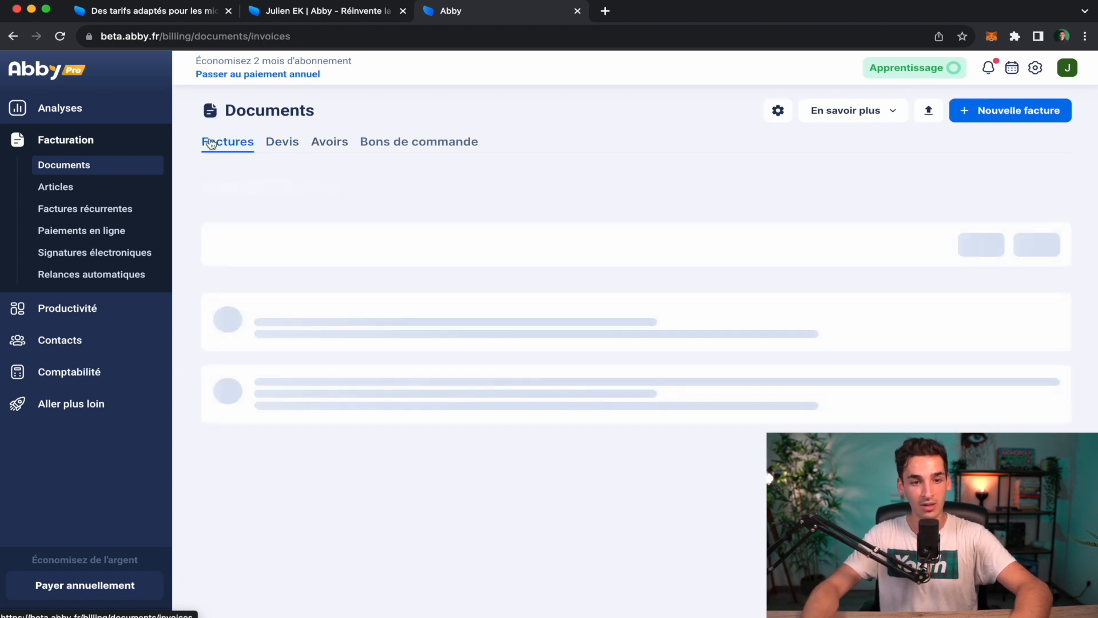
left_click(353, 423)
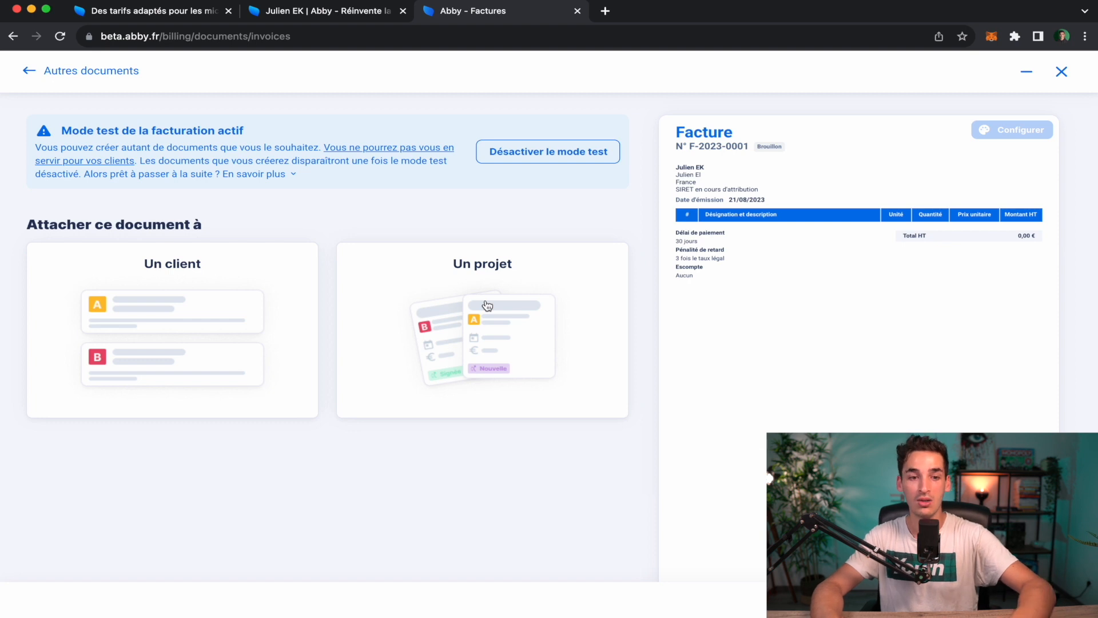
Choose 'Un client' for invoice F-2023-0001 and pick Nouveau client from the client list.
left_click(147, 316)
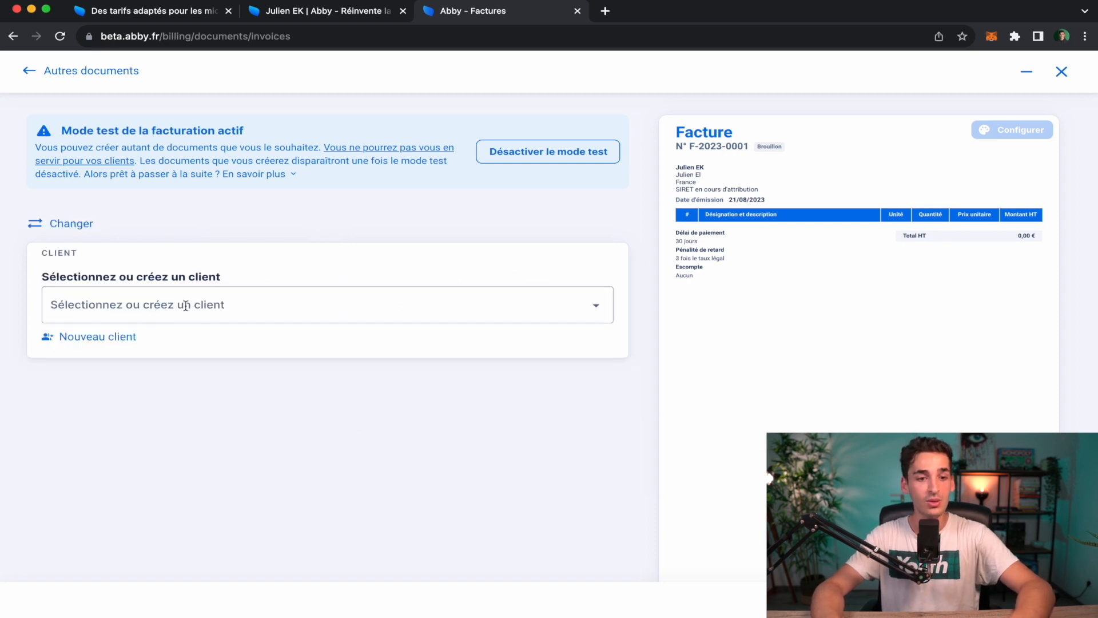
left_click(235, 305)
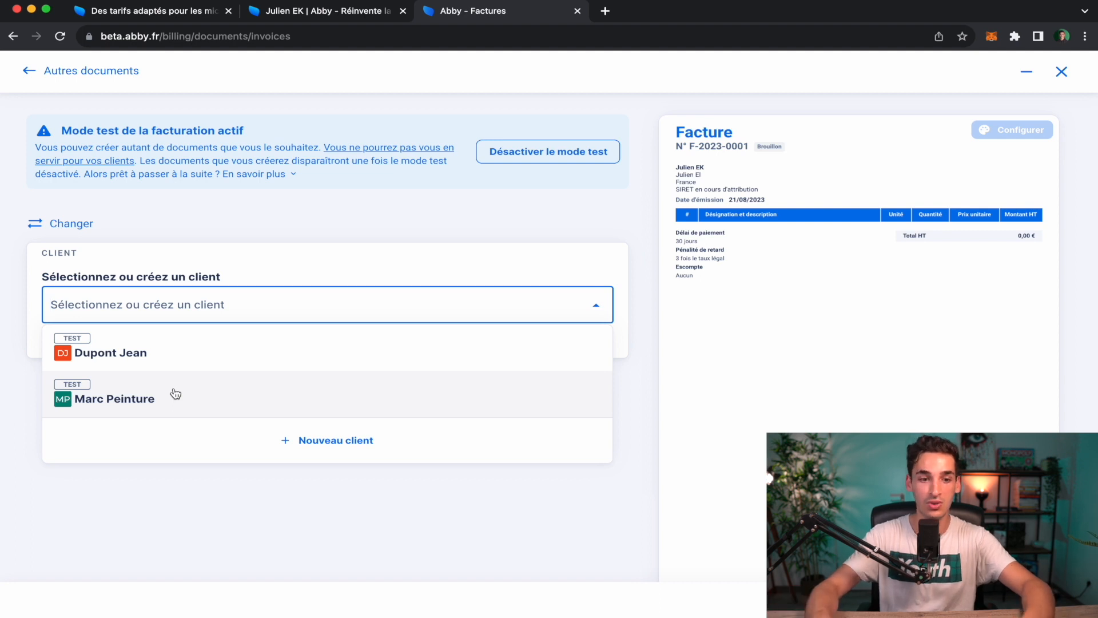
left_click(338, 442)
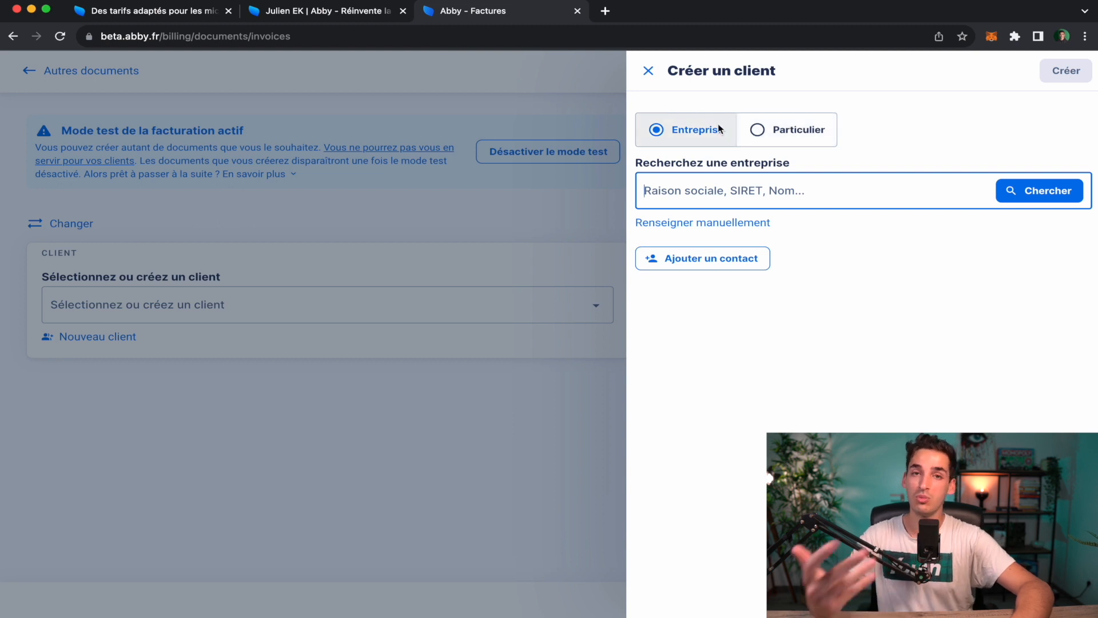
Toggle the client type to Particulier and back to Entreprise, then choose Renseigner manuellement.
left_click(784, 136)
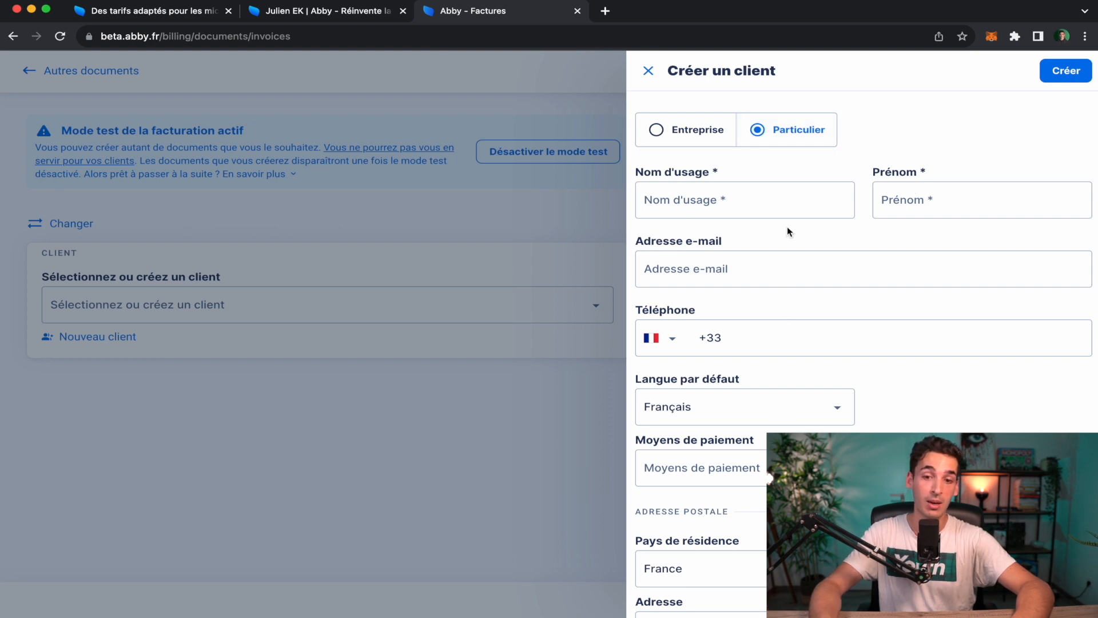
scroll(770, 478, "down", 5)
scroll(770, 477, "up", 5)
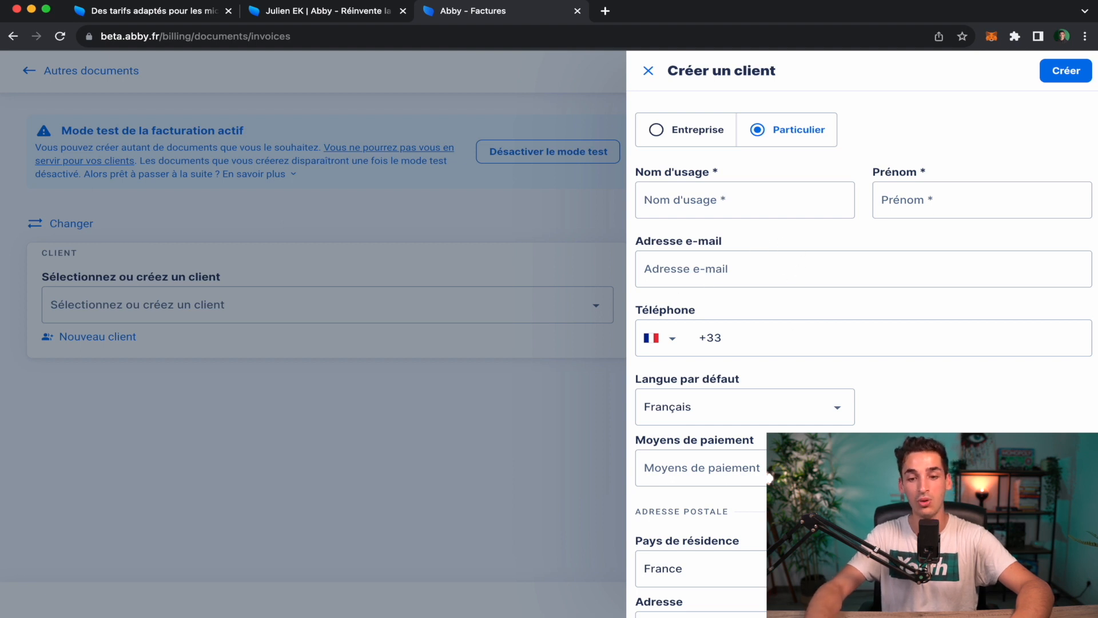
left_click(689, 145)
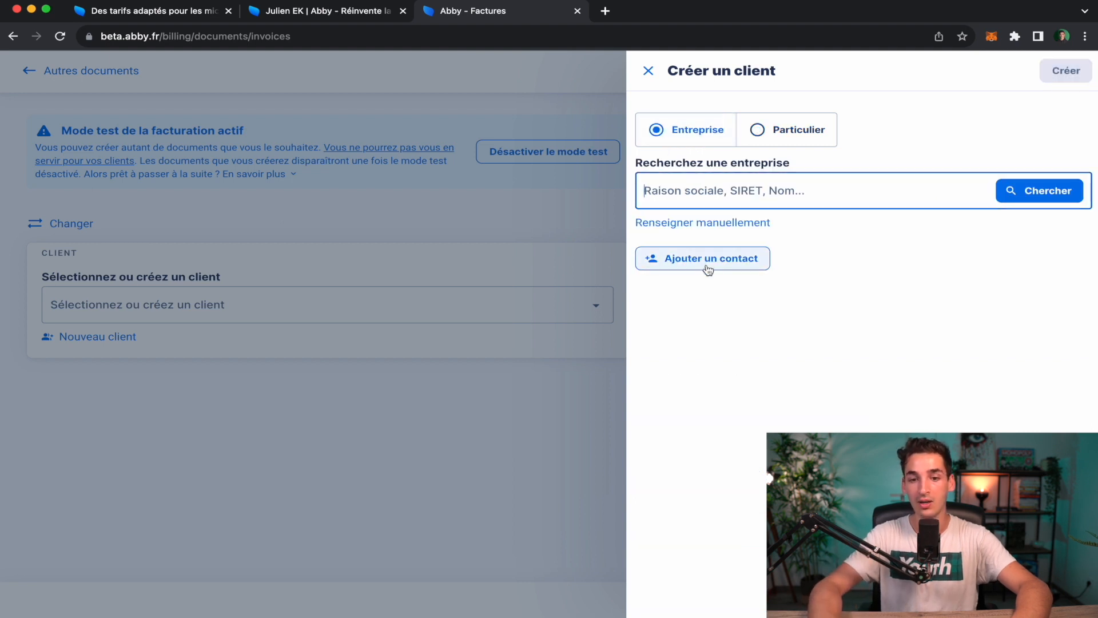
left_click(731, 224)
scroll(760, 308, "down", 2)
scroll(760, 309, "up", 2)
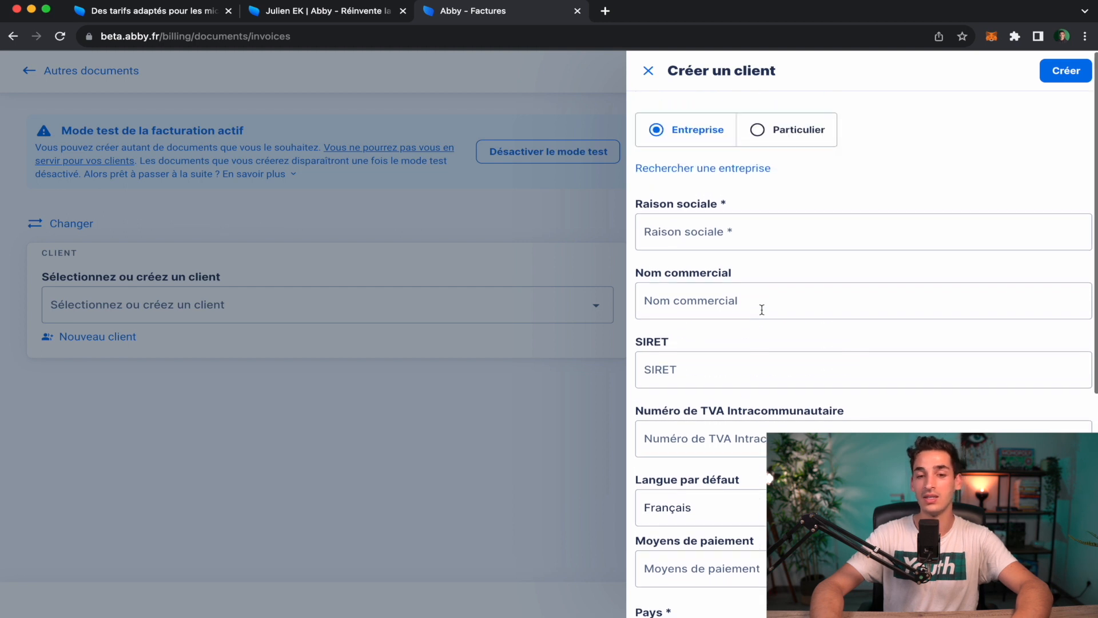
Enter the company name Indeed and its SIRET number, reusing the SIRET as the intracommunity VAT number.
left_click(703, 240)
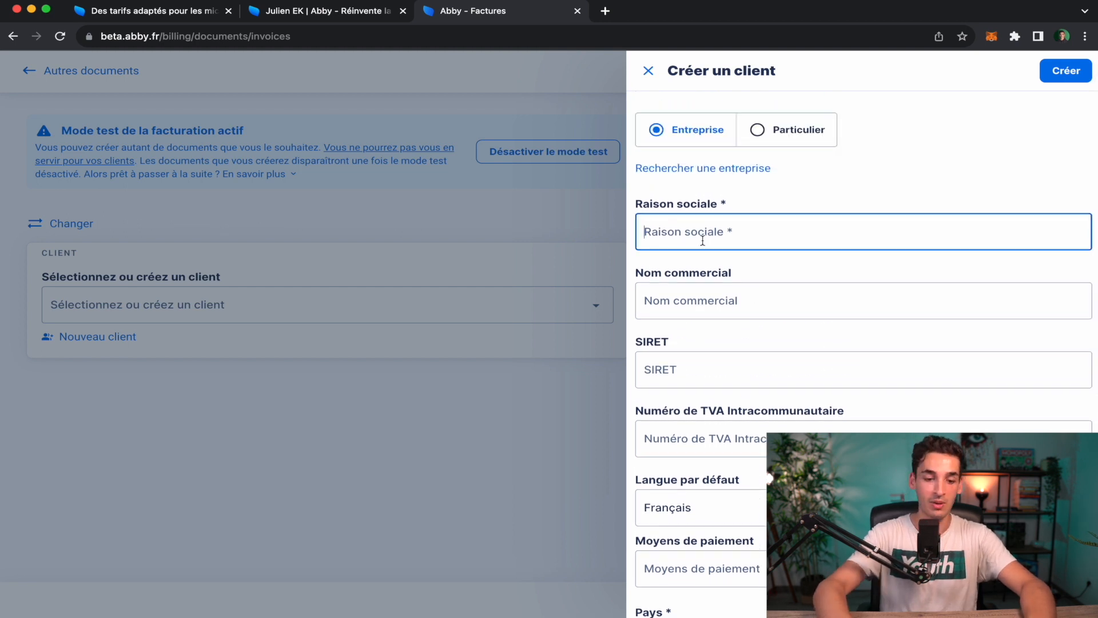
type("I")
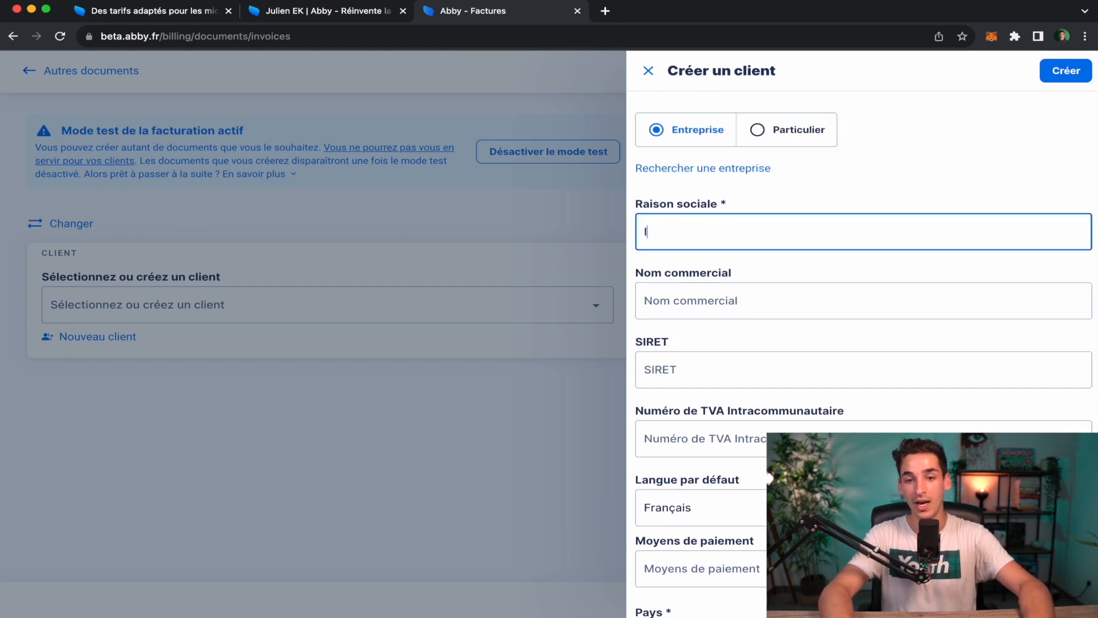
type("ndeed")
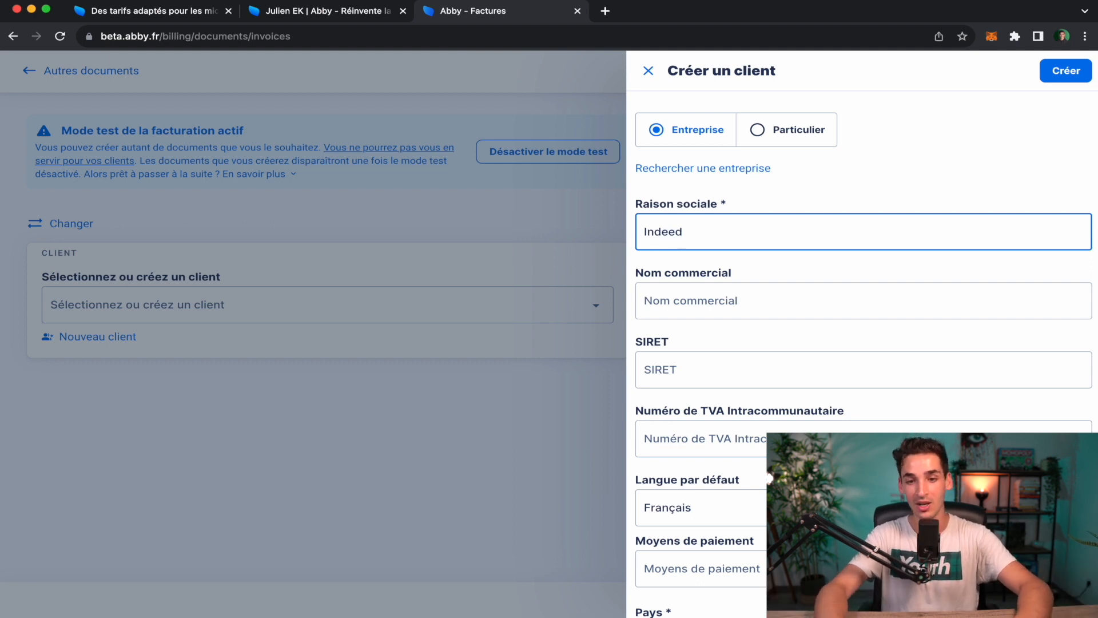
left_click(696, 368)
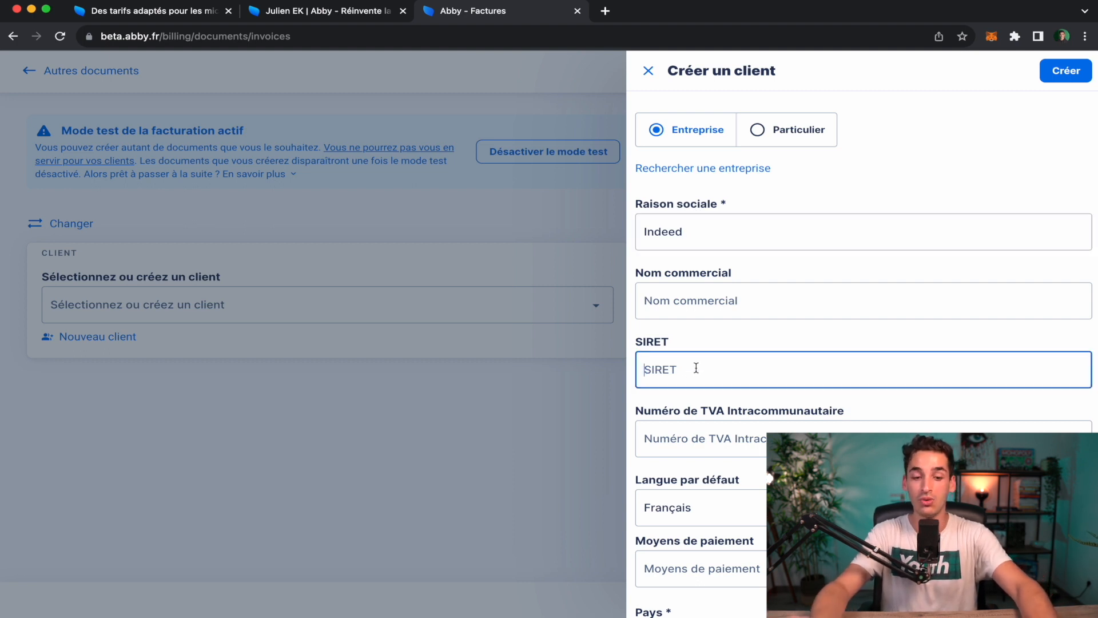
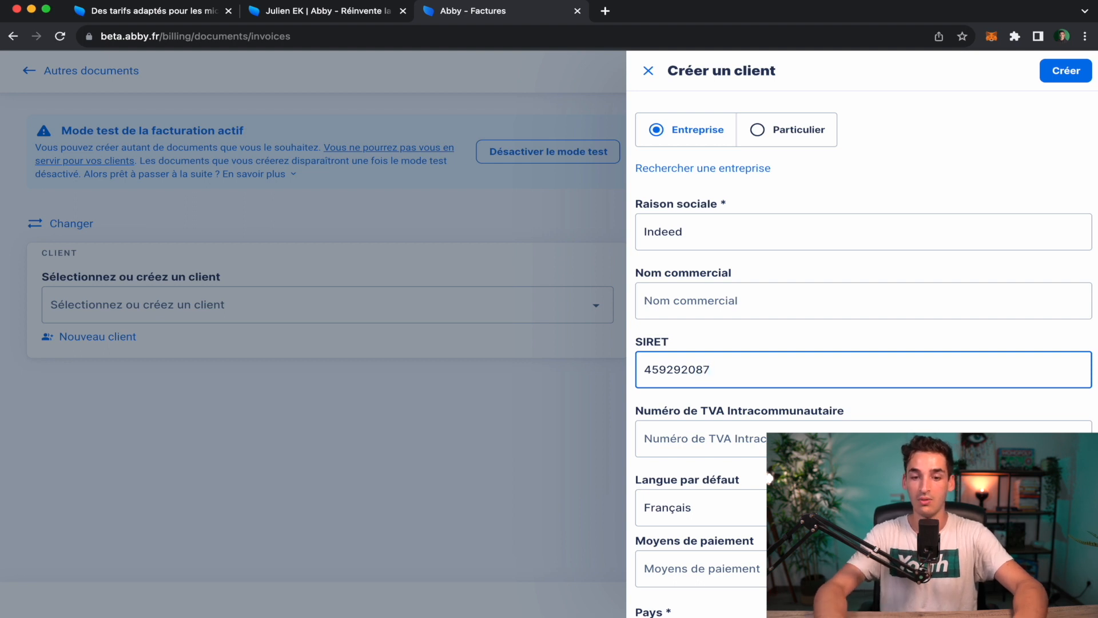
left_click(728, 434)
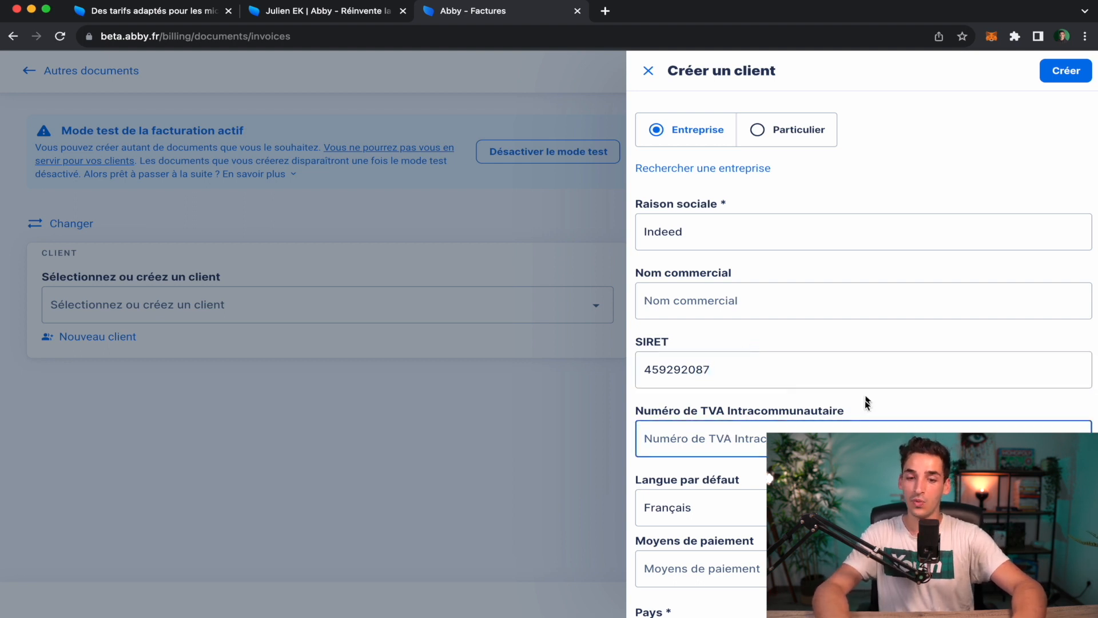
double_click(682, 366)
key("super+c")
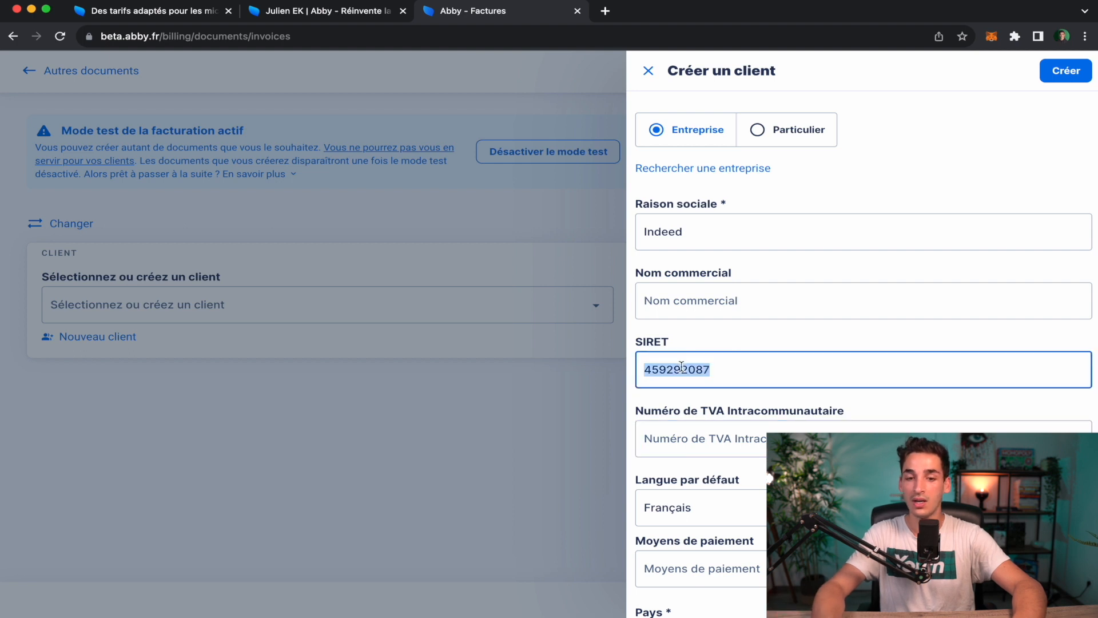
left_click(680, 447)
key("super+v")
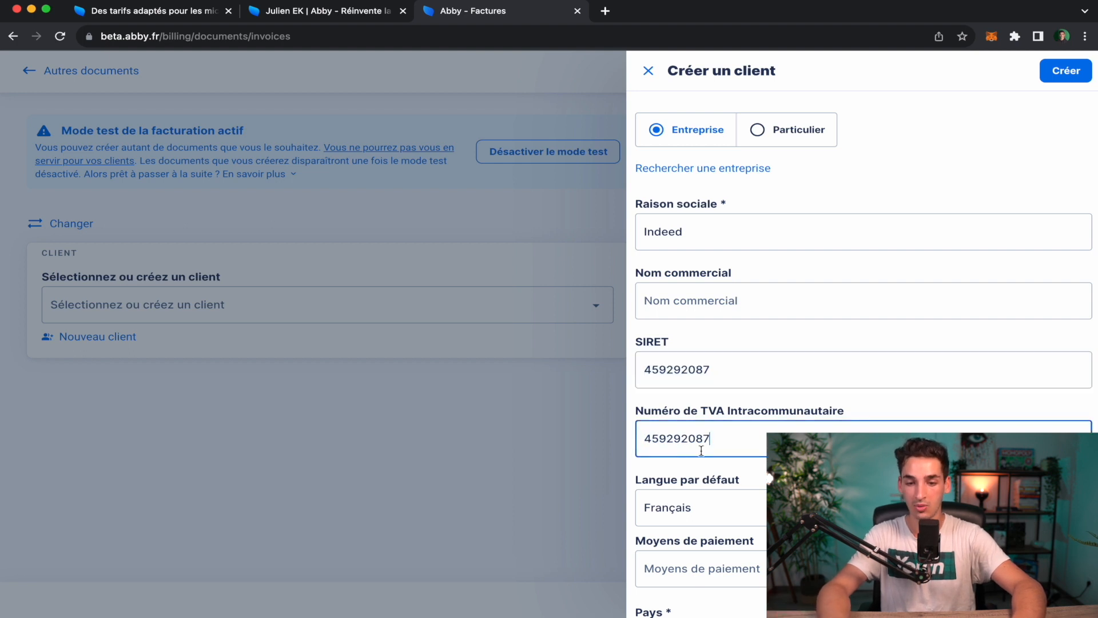
Keep Français as the default language and accept bank transfer (Virement) as payment method.
scroll(805, 423, "down", 2)
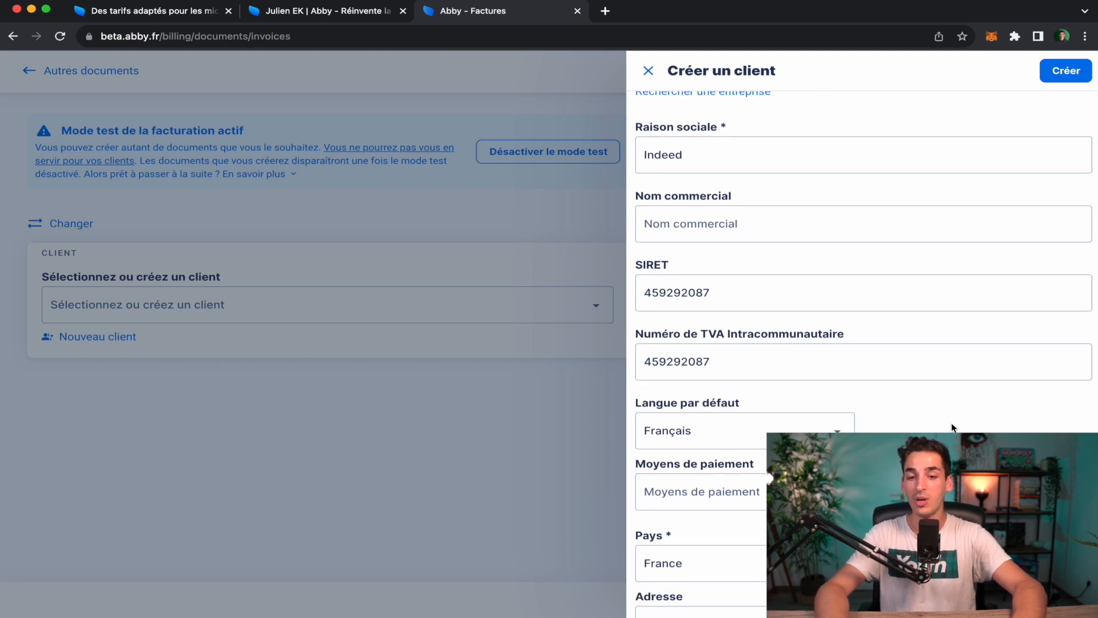
scroll(796, 343, "down", 2)
left_click(820, 336)
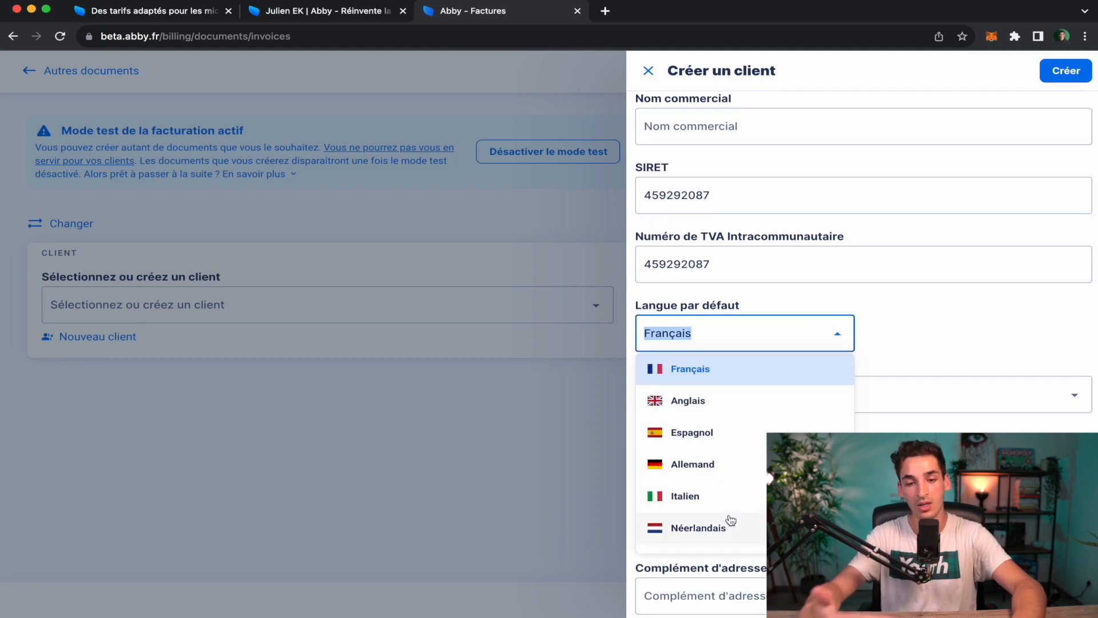
left_click(905, 337)
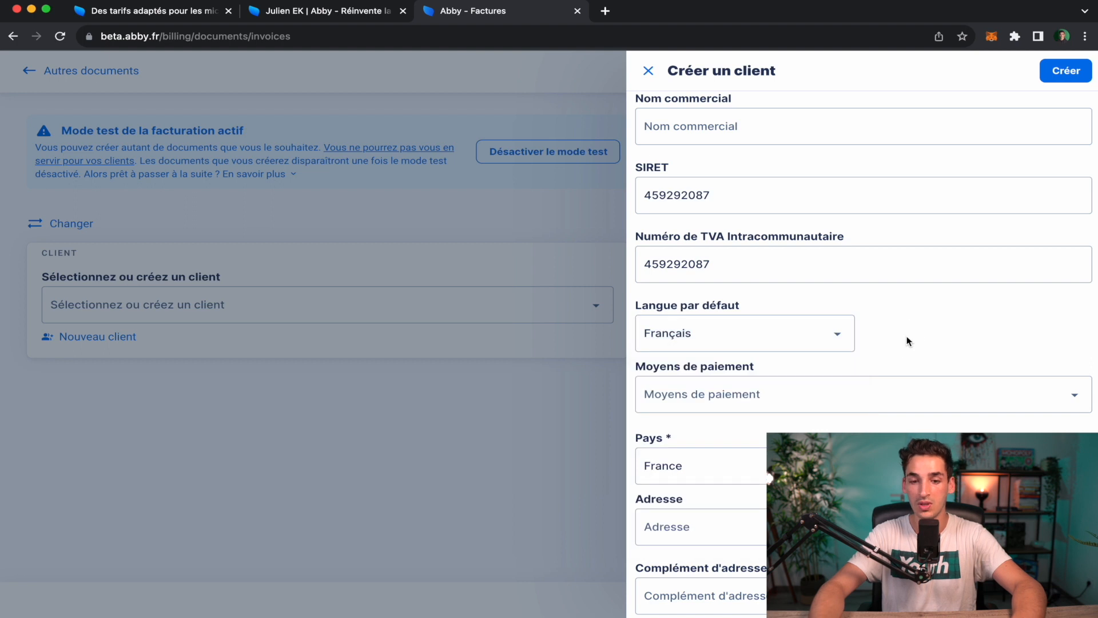
scroll(907, 342, "down", 2)
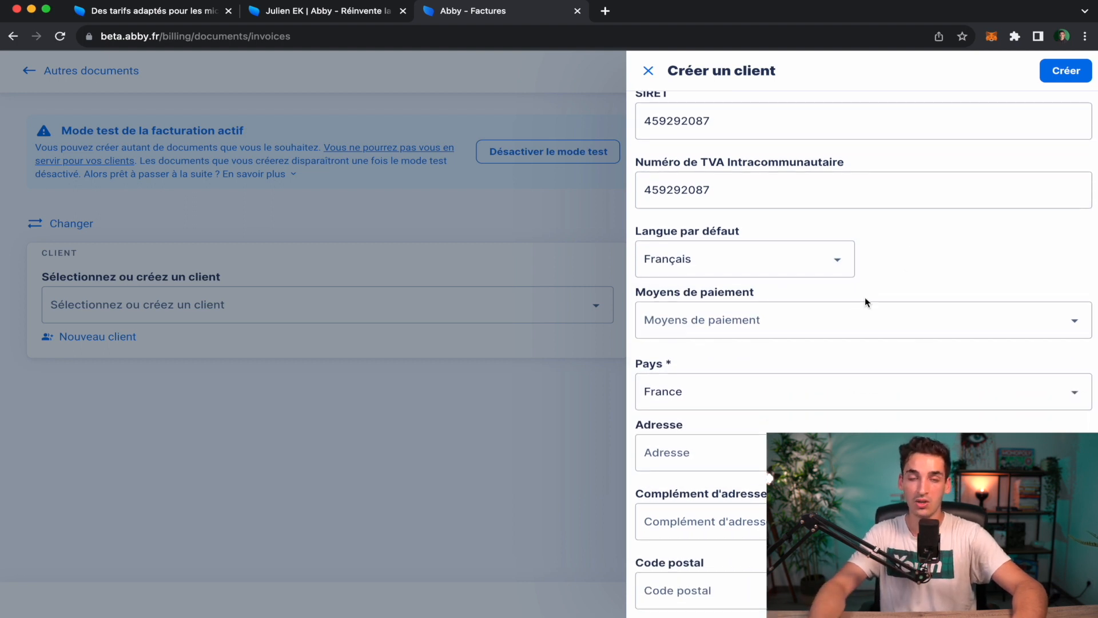
left_click(848, 324)
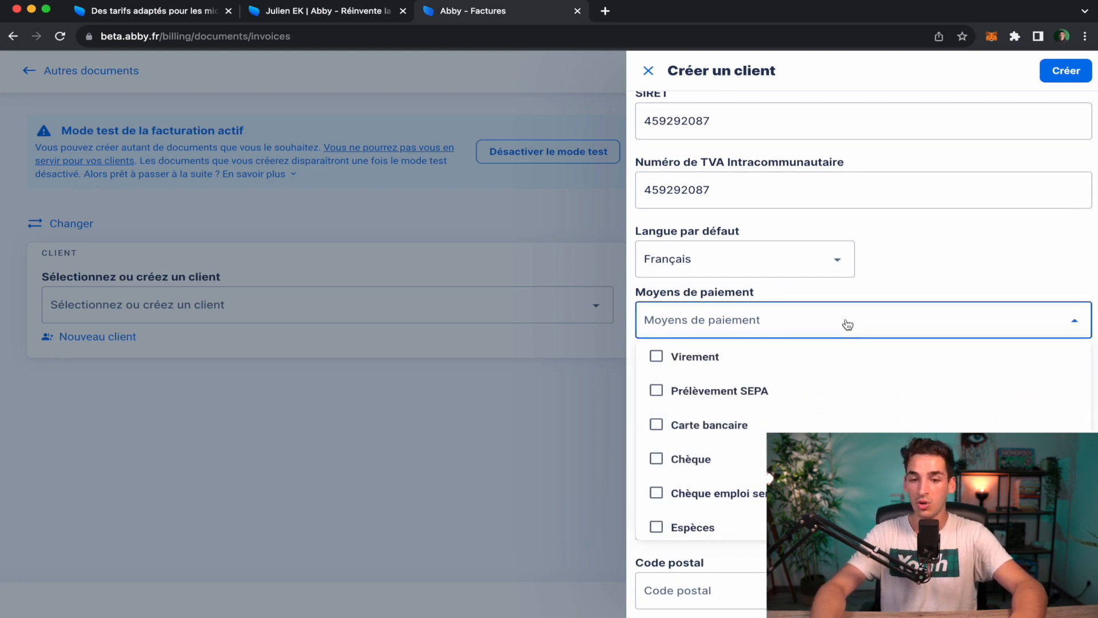
scroll(766, 453, "down", 3)
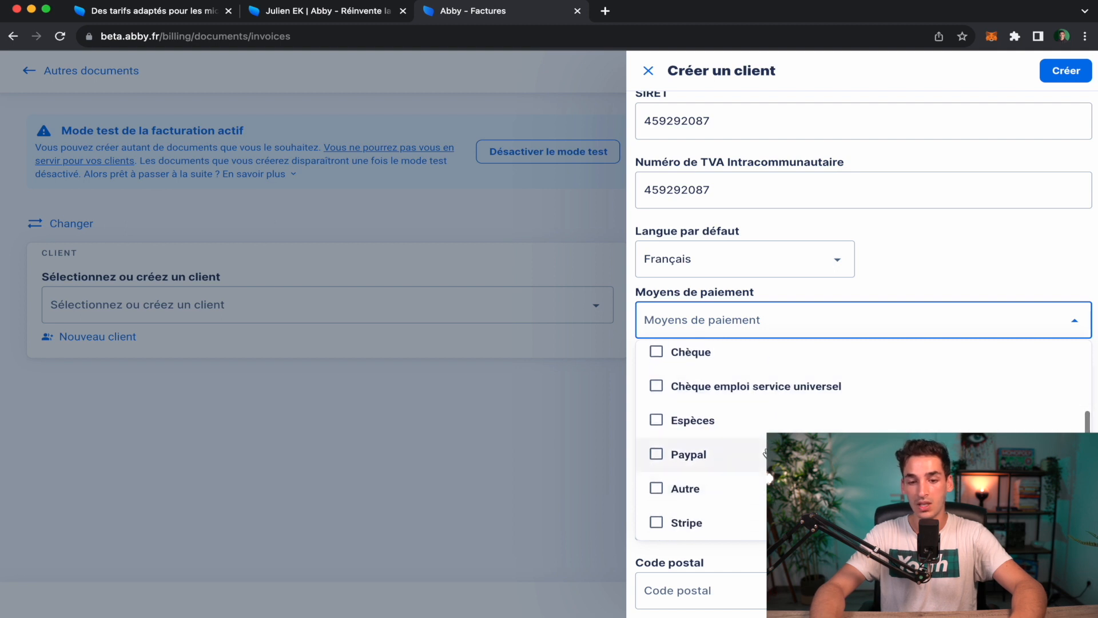
scroll(740, 520, "up", 3)
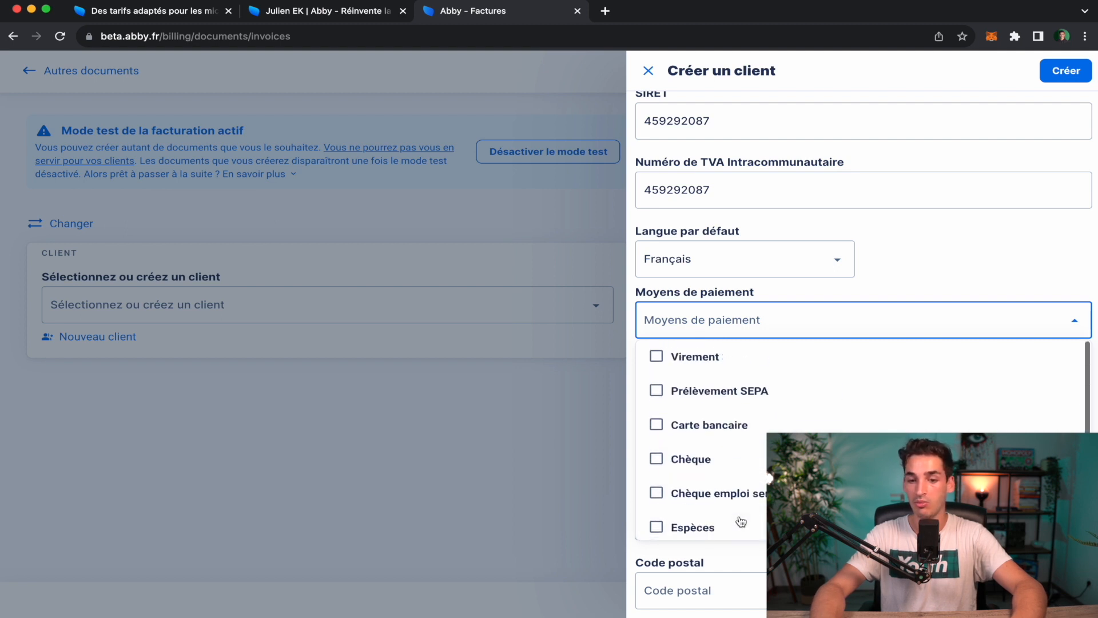
left_click(657, 356)
left_click(932, 261)
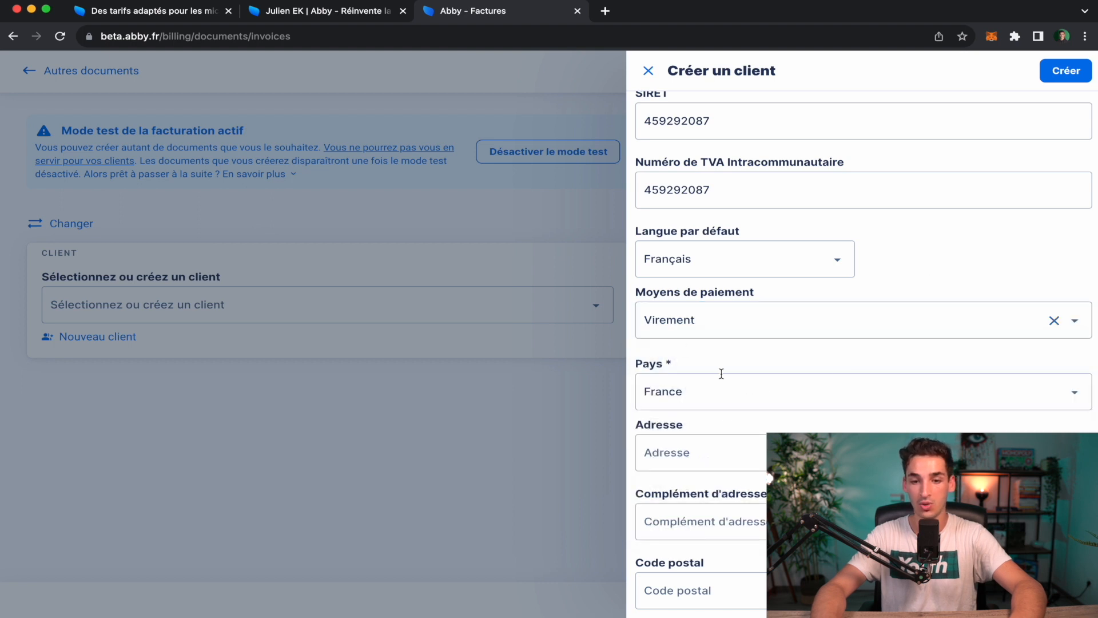
scroll(721, 374, "down", 2)
left_click(735, 414)
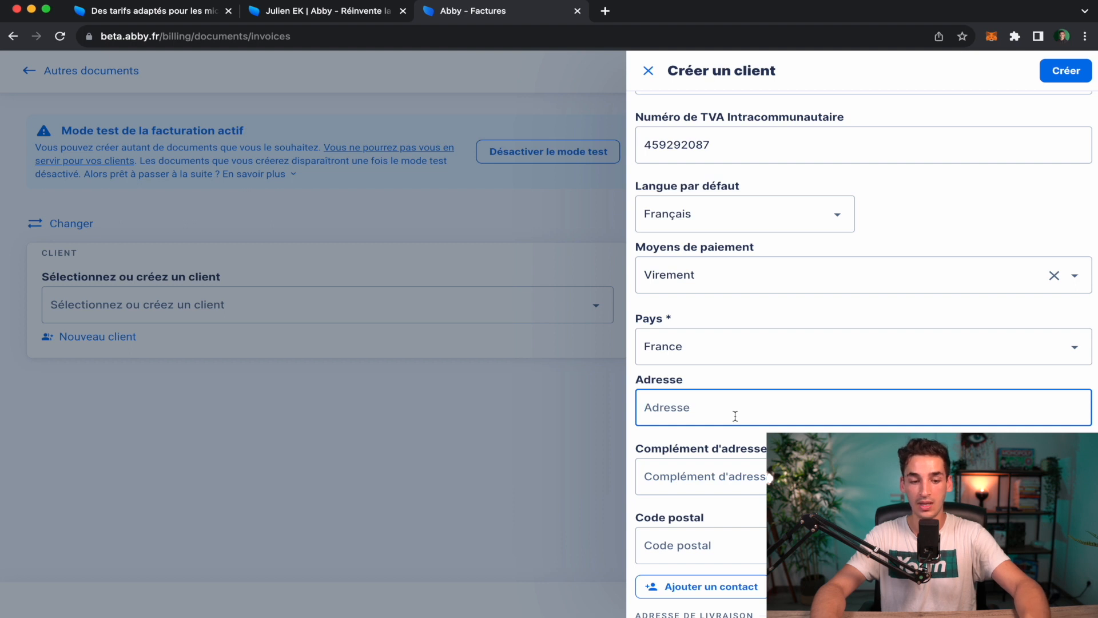
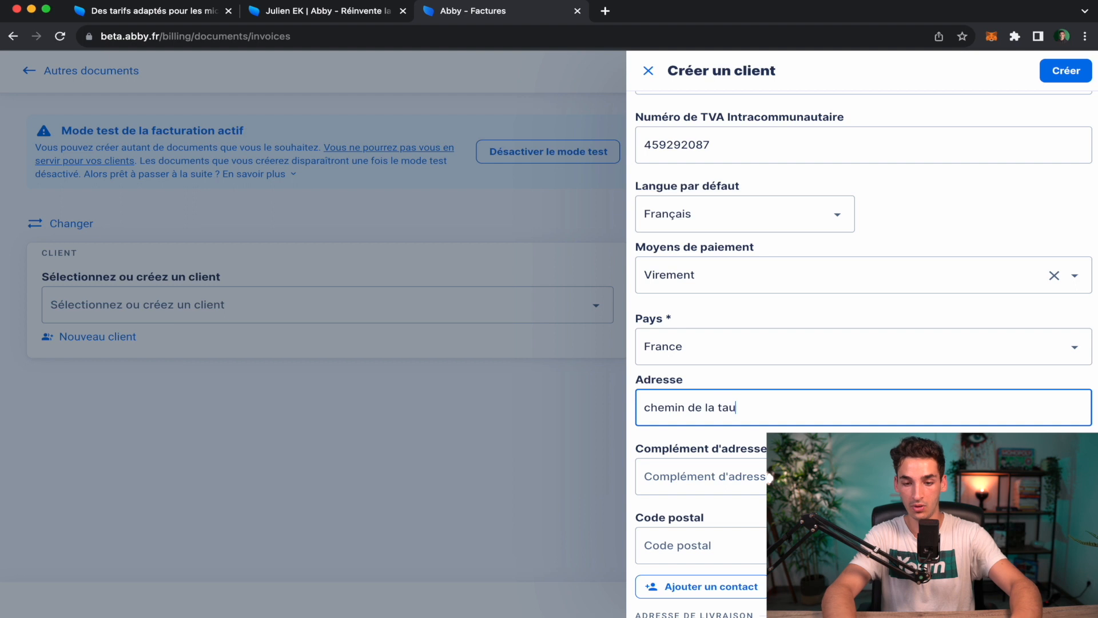
left_click(732, 467)
type("B")
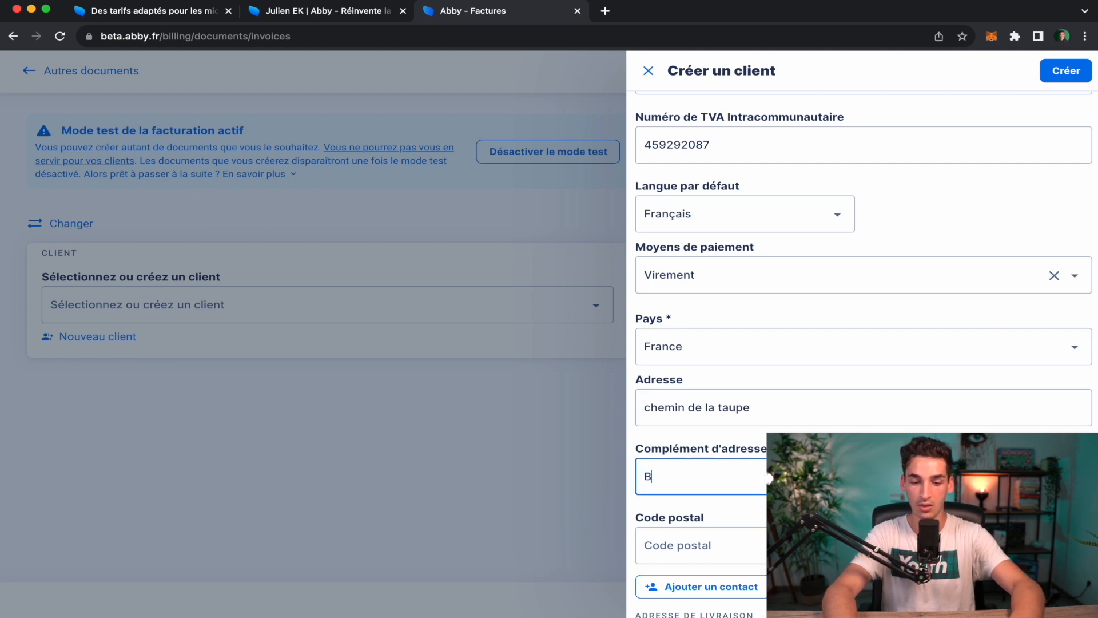
type("atiment E")
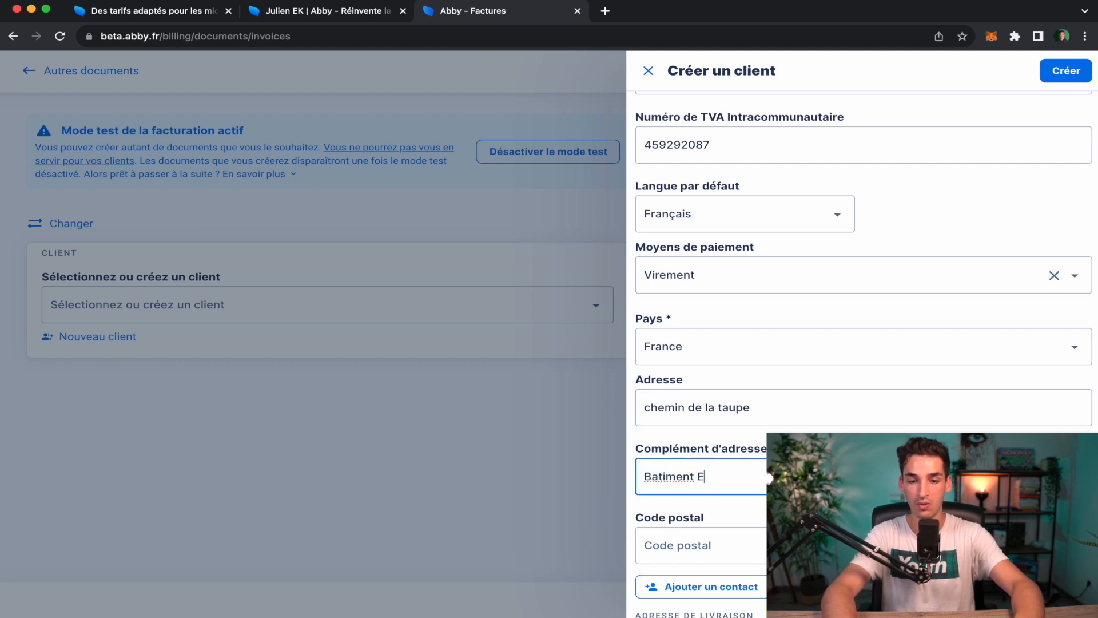
left_click(710, 543)
type("33°°°")
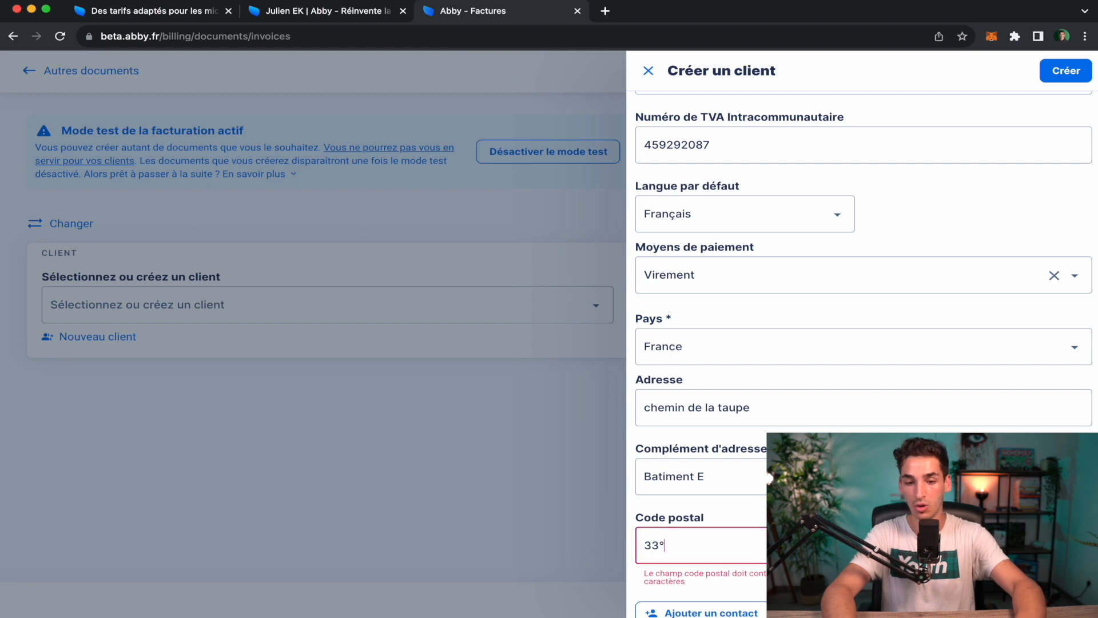
key("BackSpace")
key("BackSpace")
key("BackSpace")
type("000")
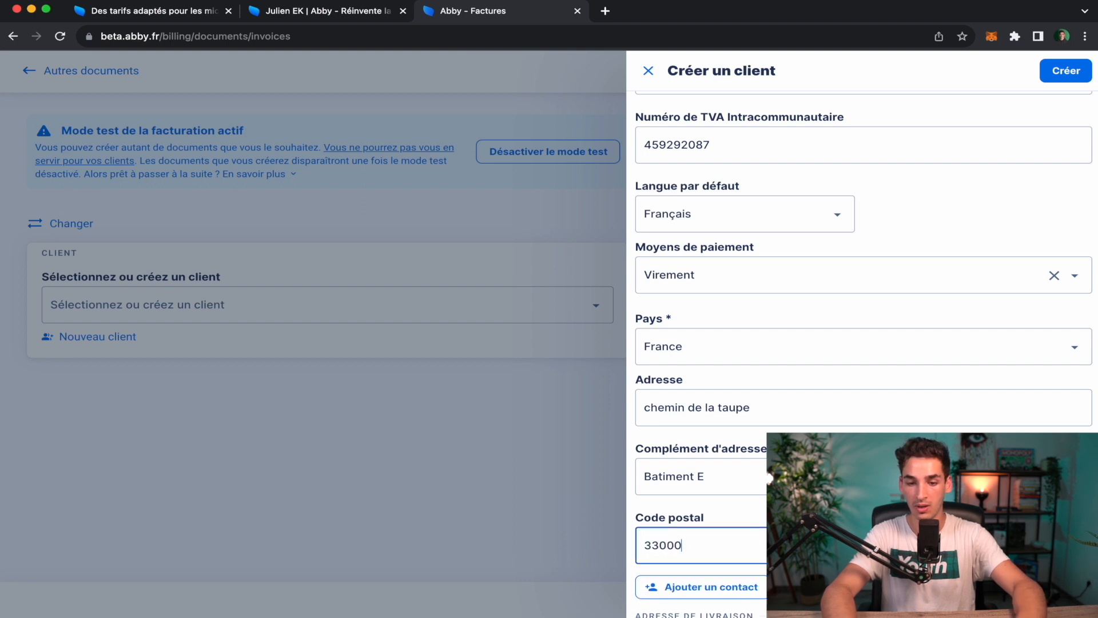
scroll(862, 410, "up", 5)
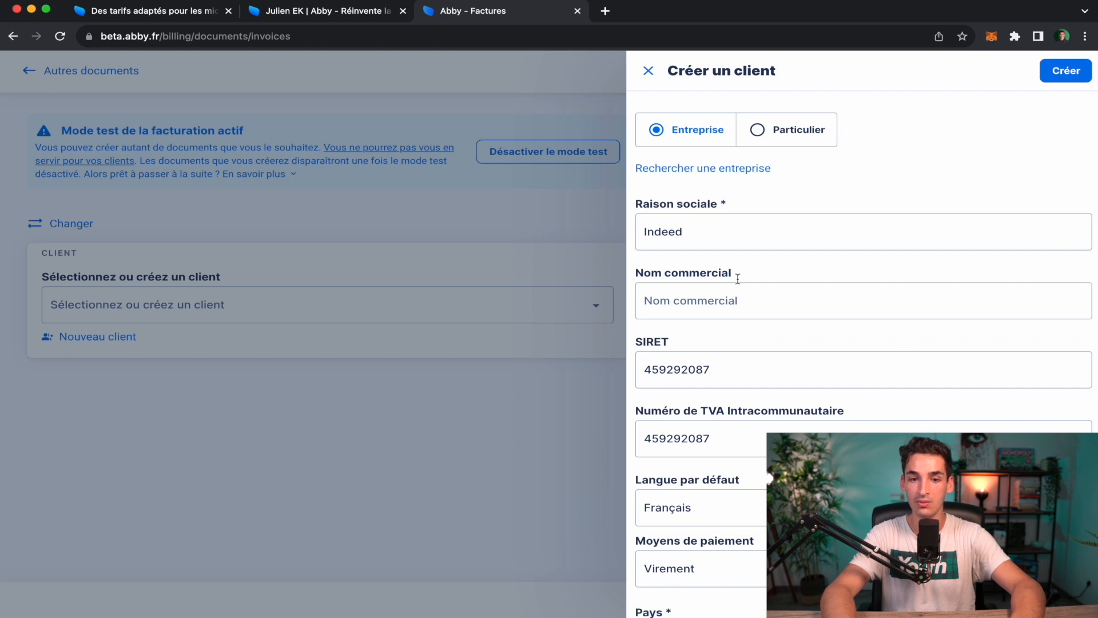
scroll(777, 245, "down", 2)
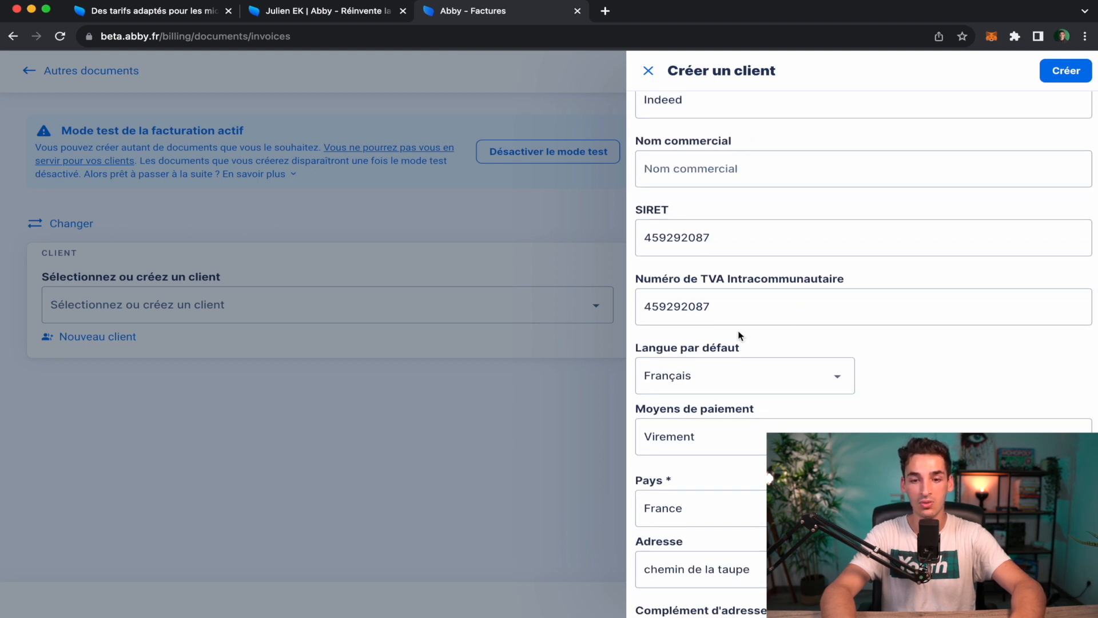
scroll(734, 344, "down", 4)
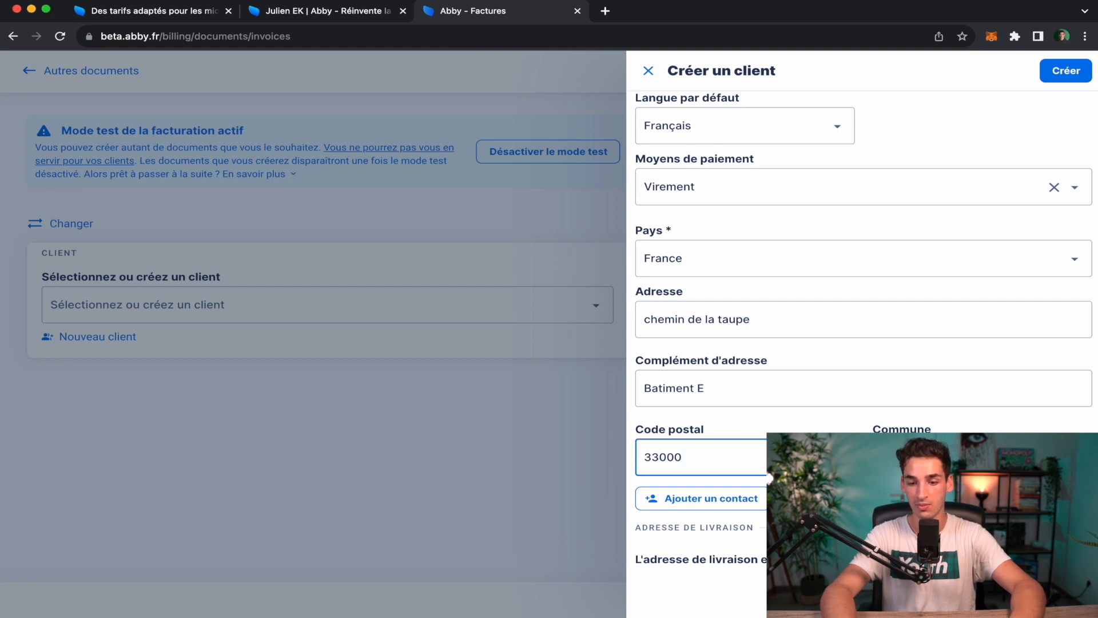
Leave the separate delivery address off and create the client Indeed.
left_click(1068, 559)
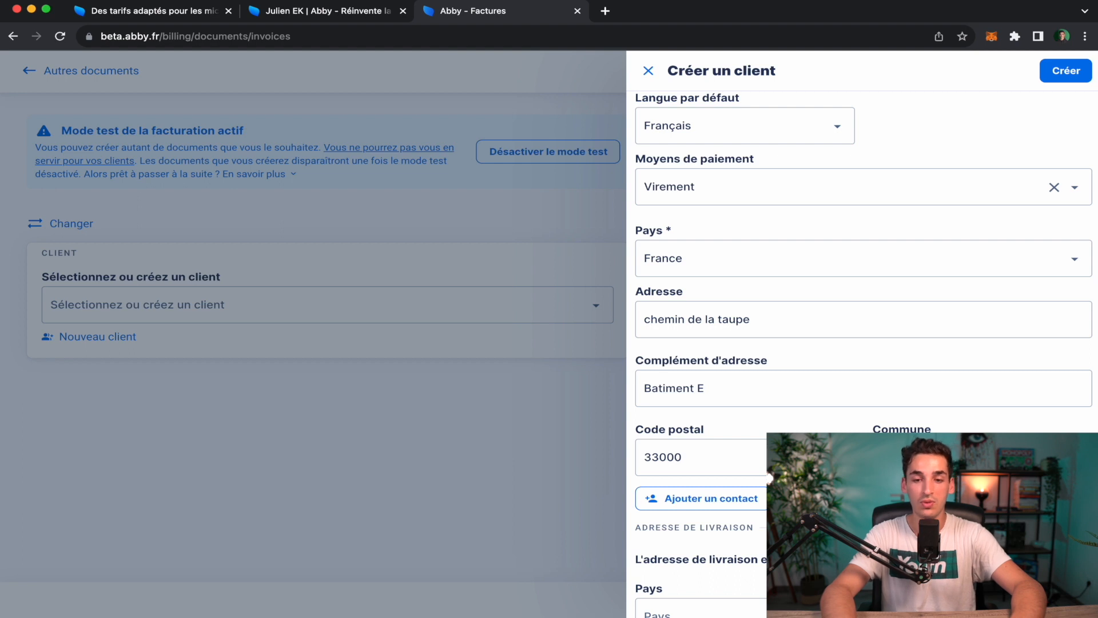
left_click(1068, 559)
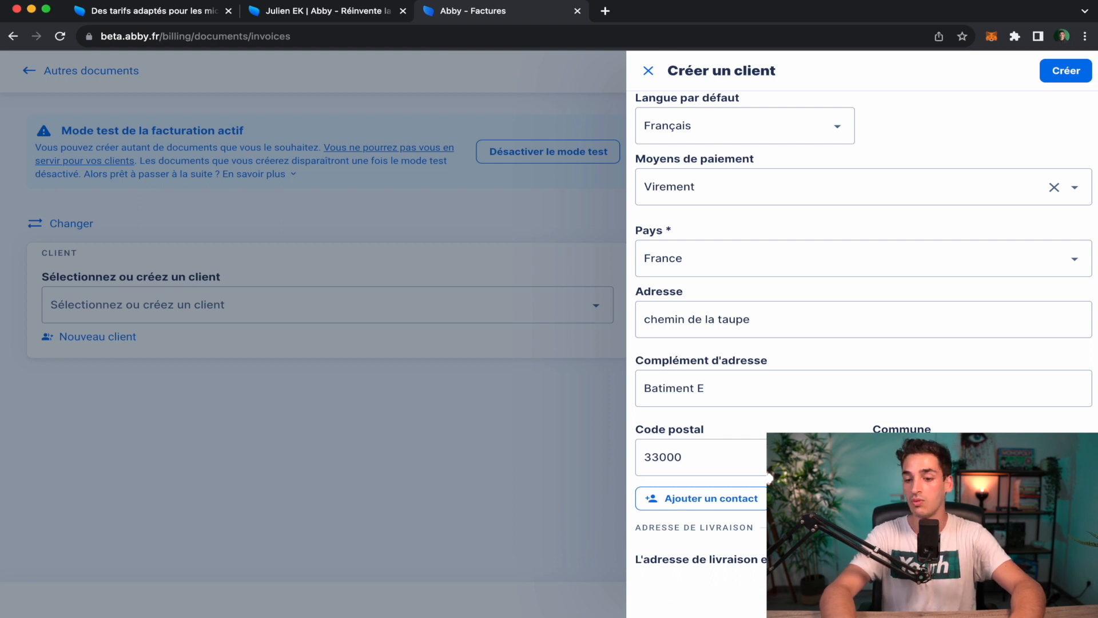
left_click(1076, 75)
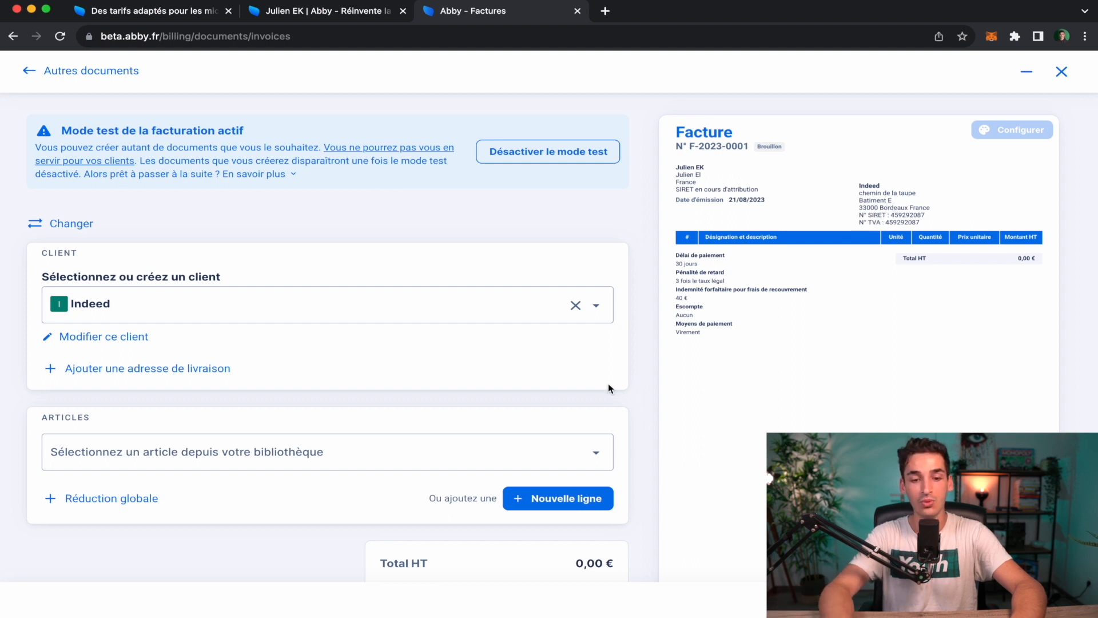
In the invoice's Articles section, choose 'Nouvel article' from the library article list.
scroll(609, 383, "down", 4)
scroll(608, 387, "down", 1)
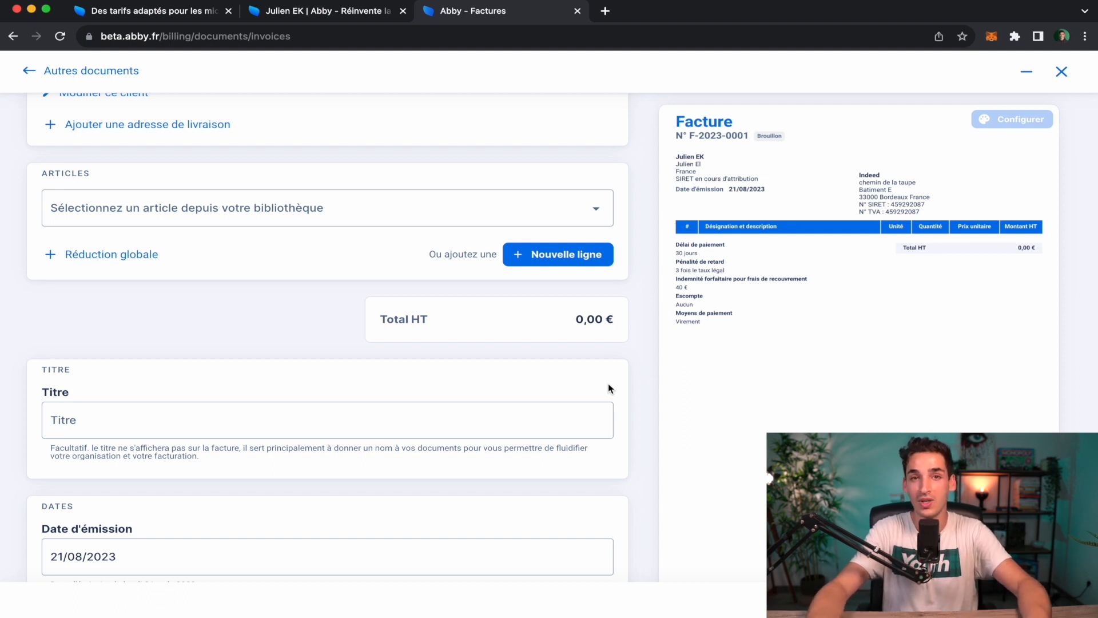
left_click(171, 217)
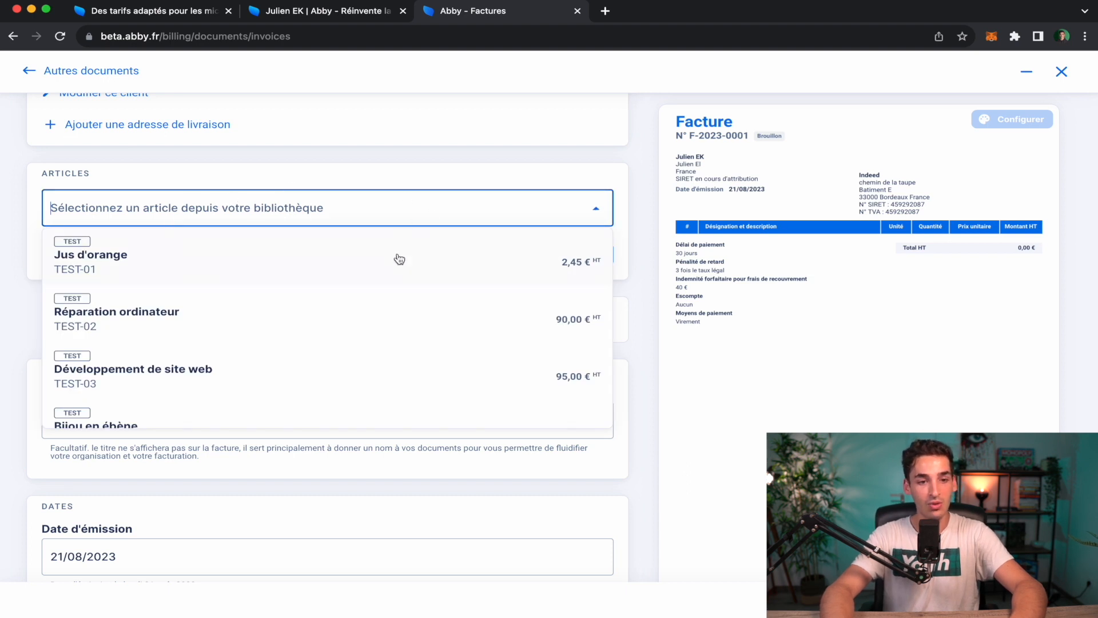
scroll(389, 360, "down", 2)
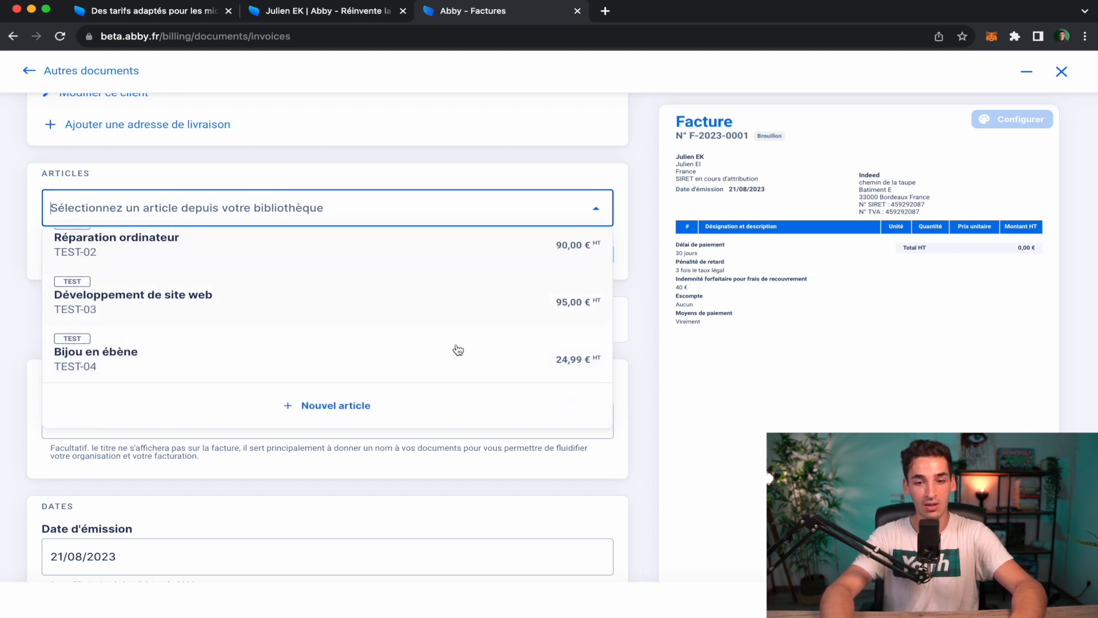
scroll(451, 283, "up", 2)
scroll(443, 297, "down", 2)
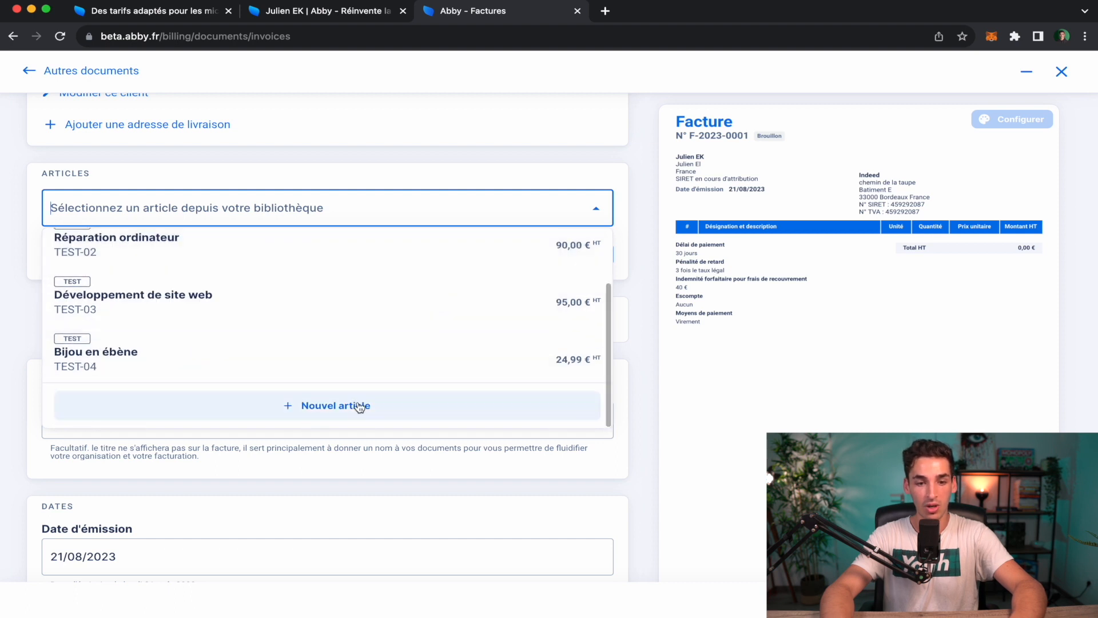
left_click(360, 405)
Save article 'Article SEO pour indeed' as Prestations de services (BNC) with unit Unité.
left_click(756, 122)
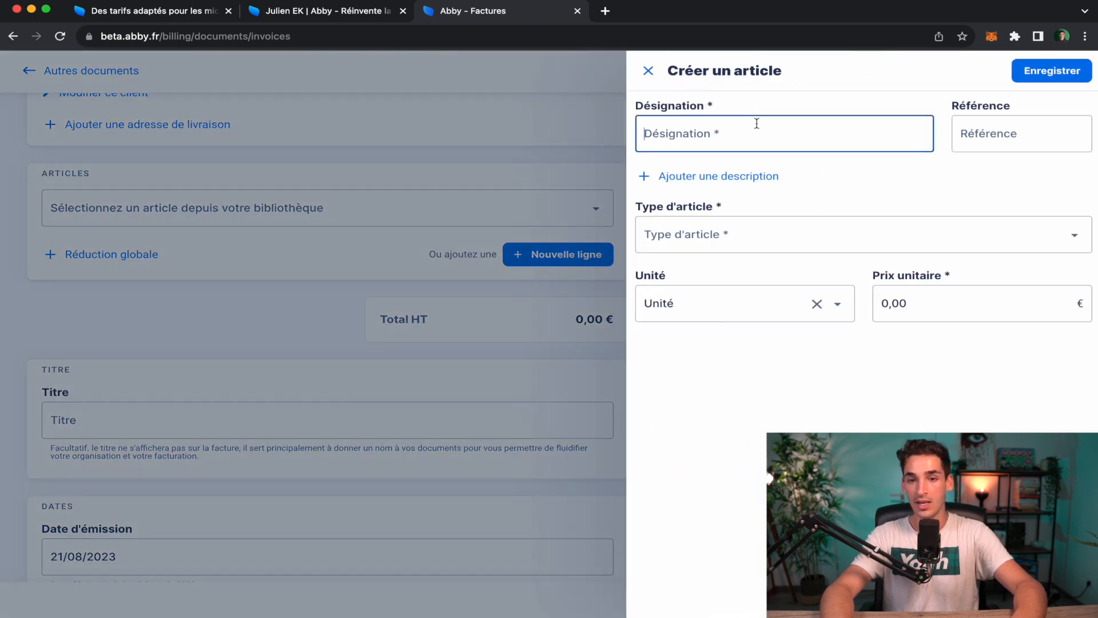
type("S")
key("BackSpace")
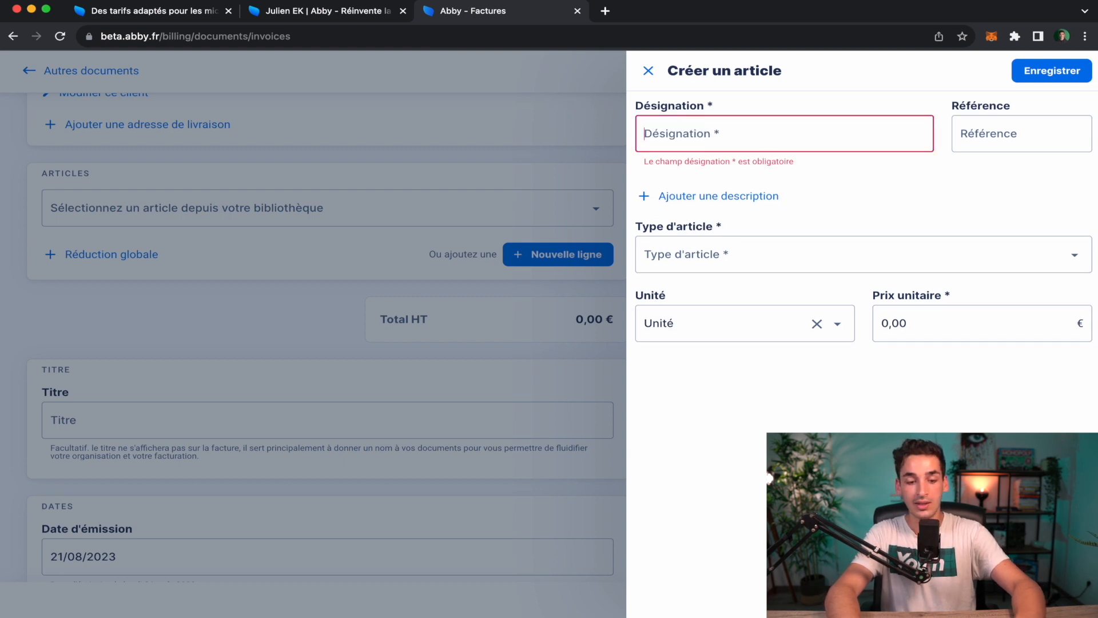
type("Article SEO")
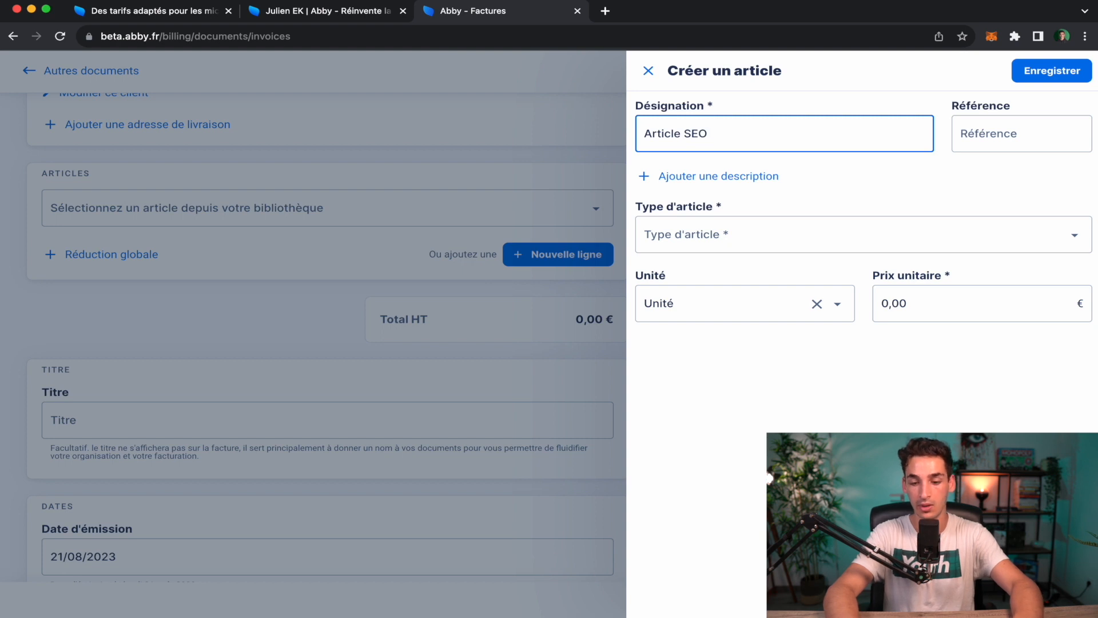
type(" pour indeed")
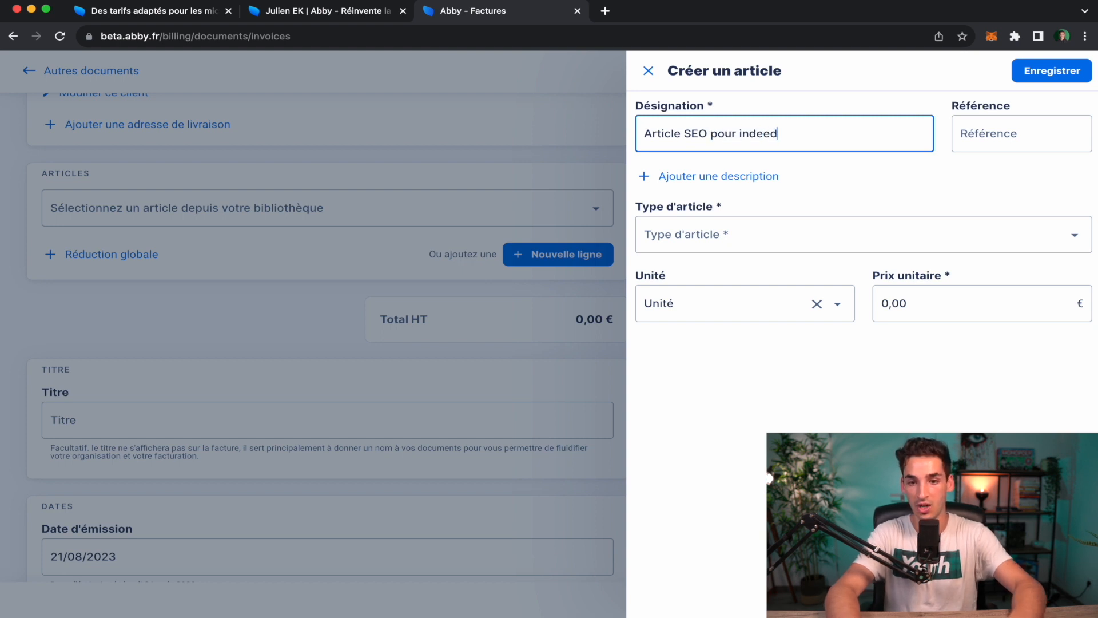
left_click(887, 179)
left_click(938, 309)
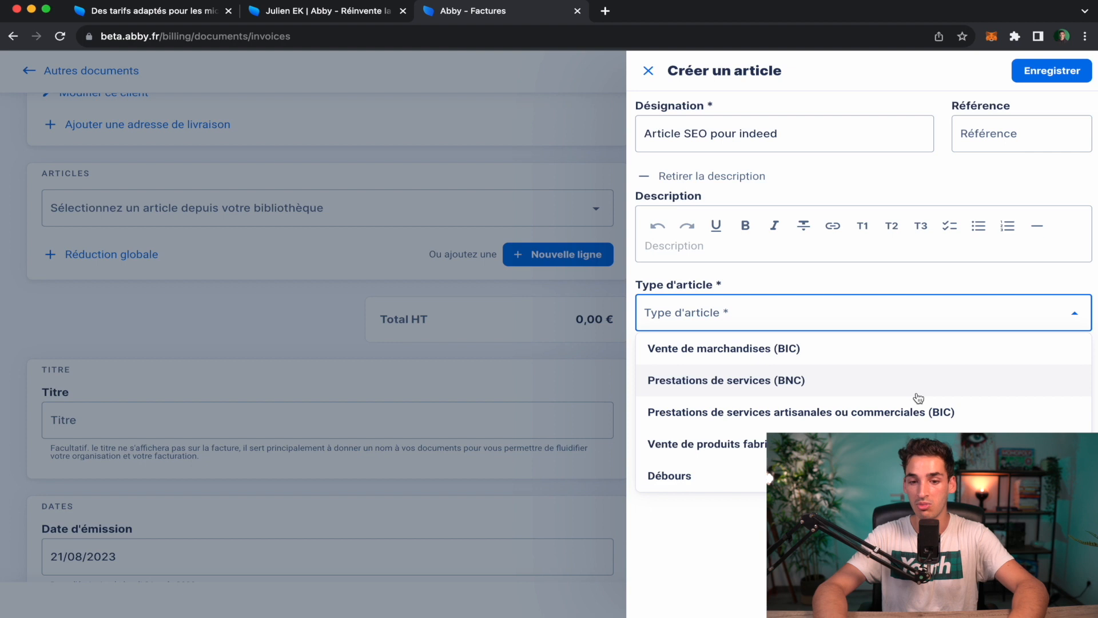
left_click(915, 382)
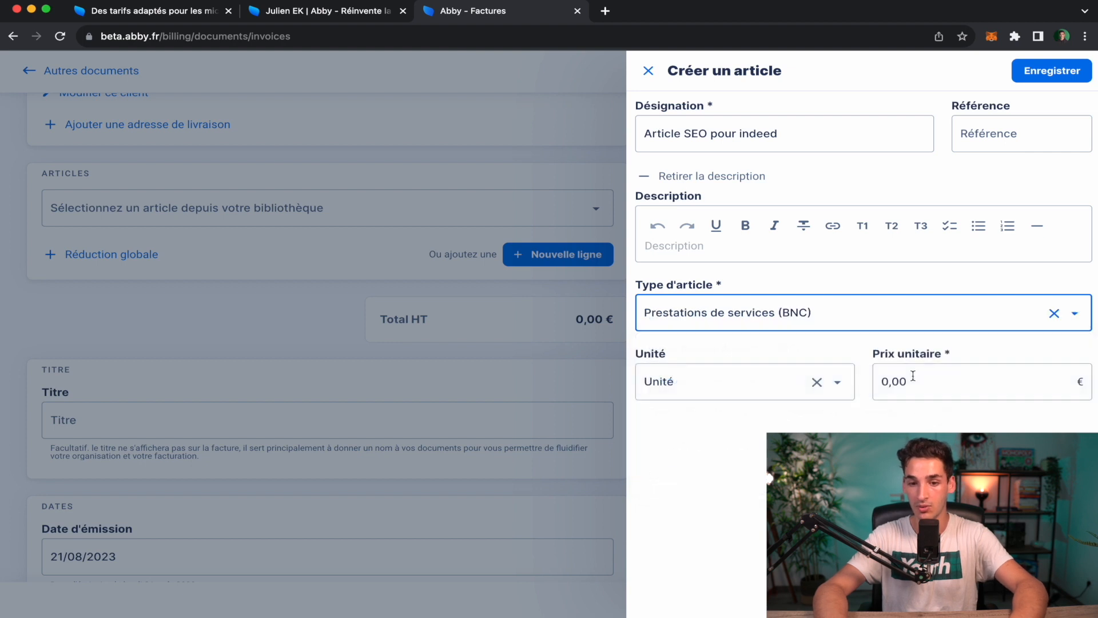
left_click(733, 385)
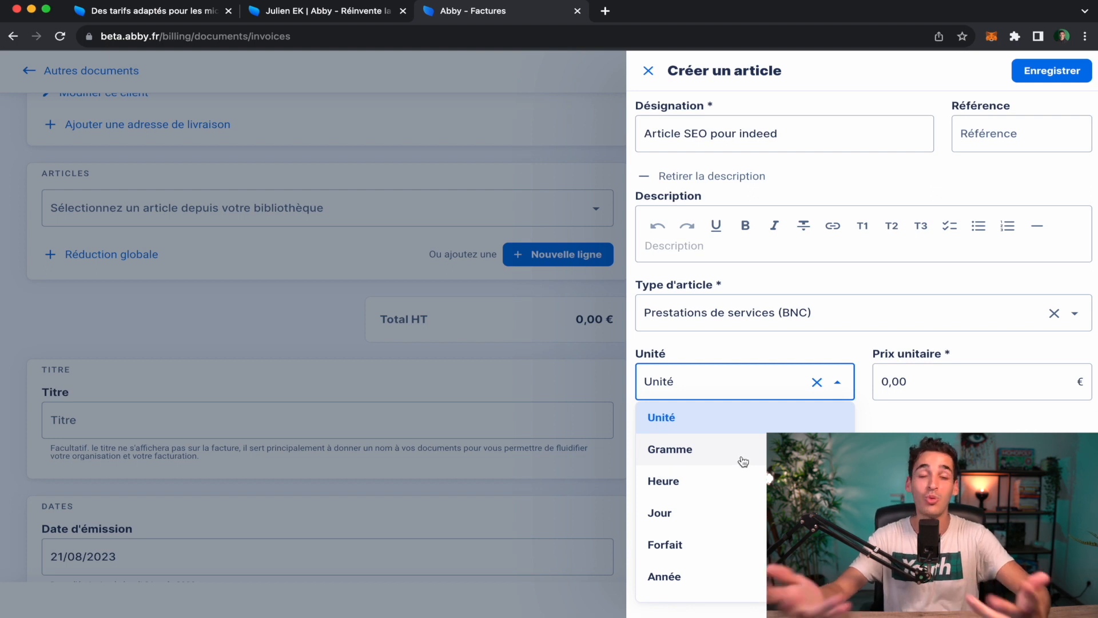
left_click(893, 458)
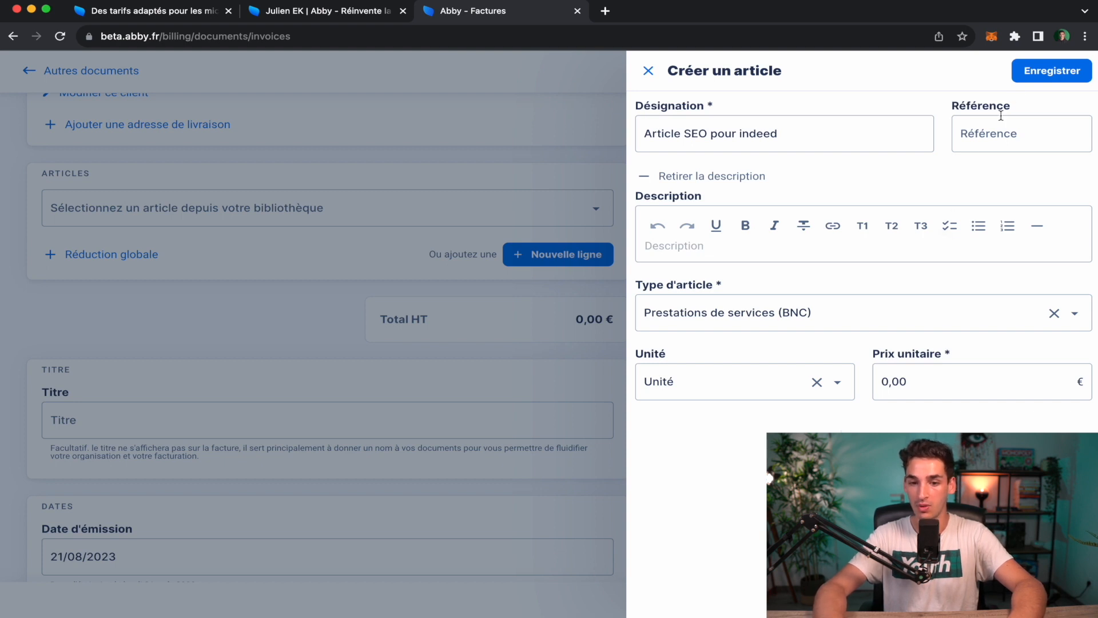
left_click(1058, 75)
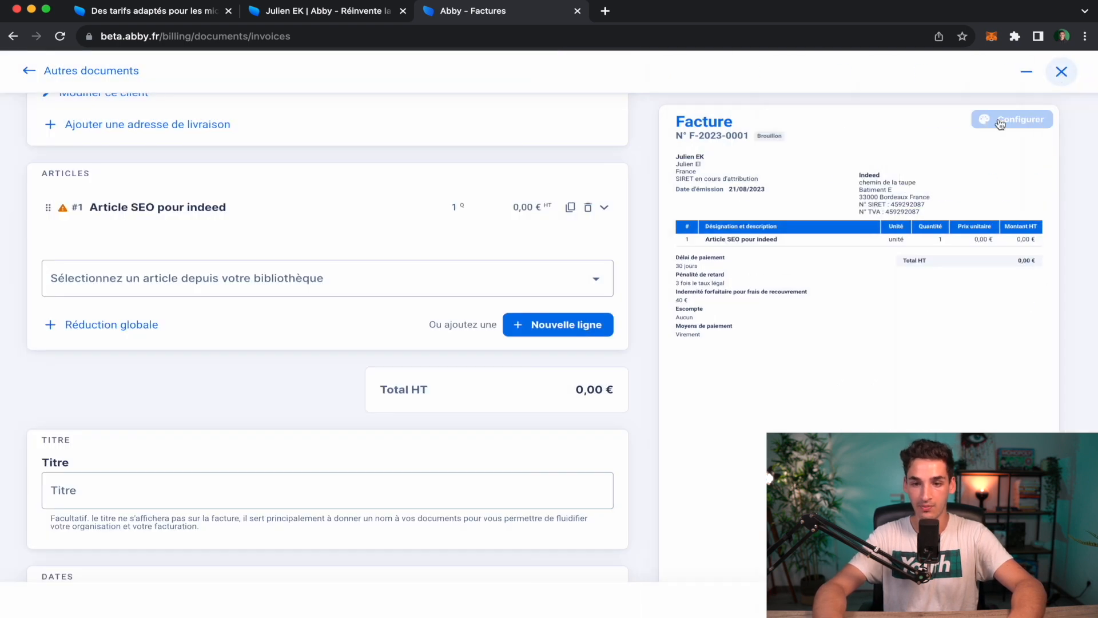
Set the quantity of invoice line #1 to 5.
scroll(609, 433, "down", 3)
scroll(609, 433, "up", 2)
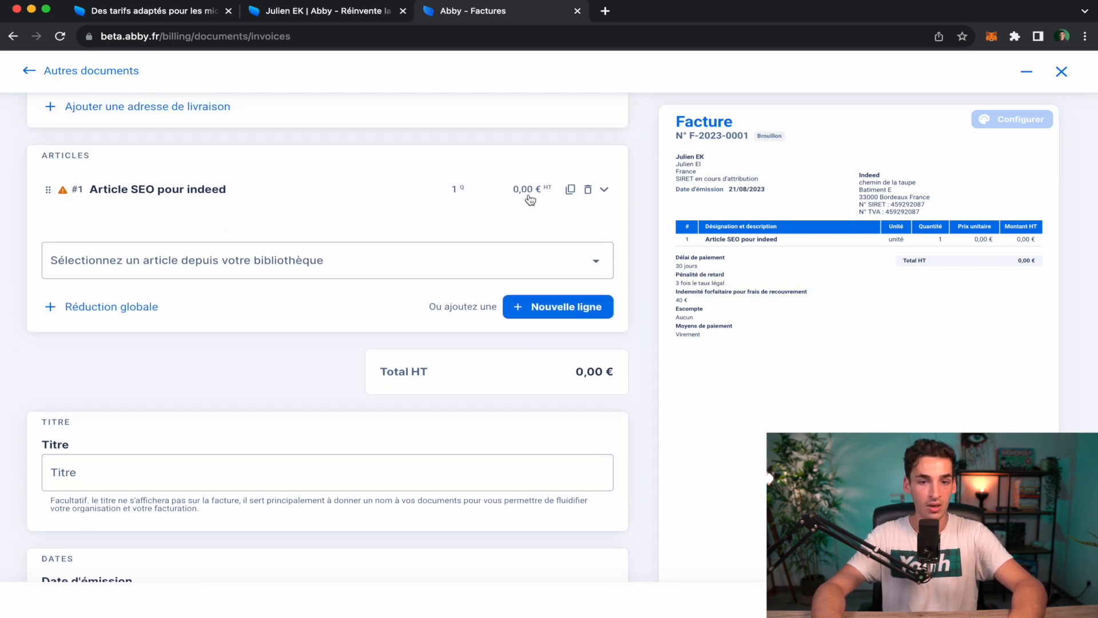
left_click(194, 191)
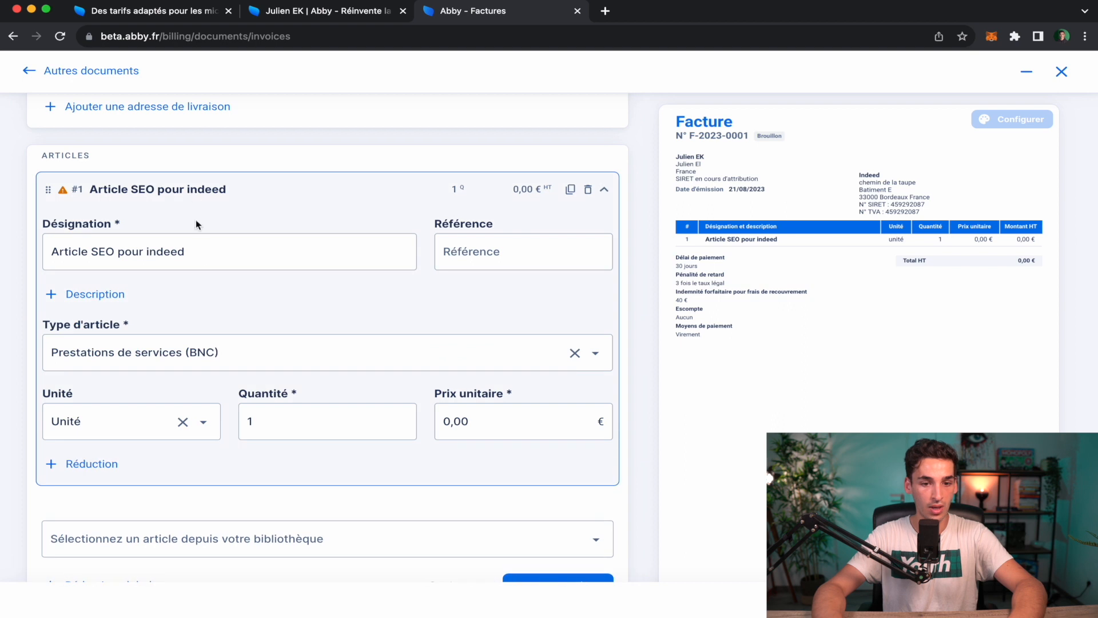
left_click(480, 430)
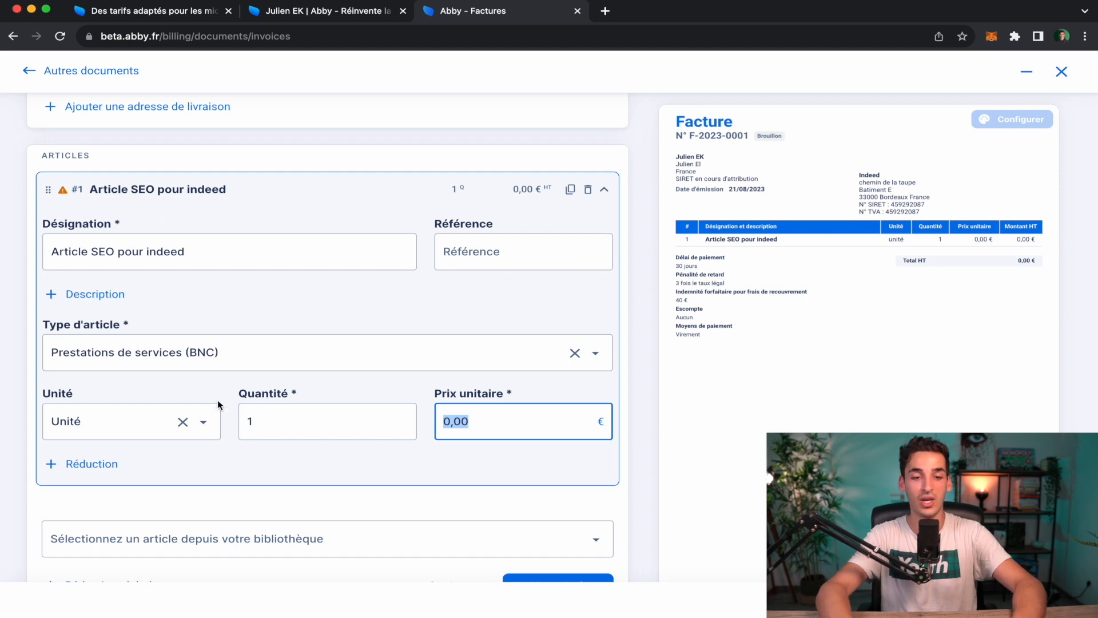
left_click(258, 421)
type("04")
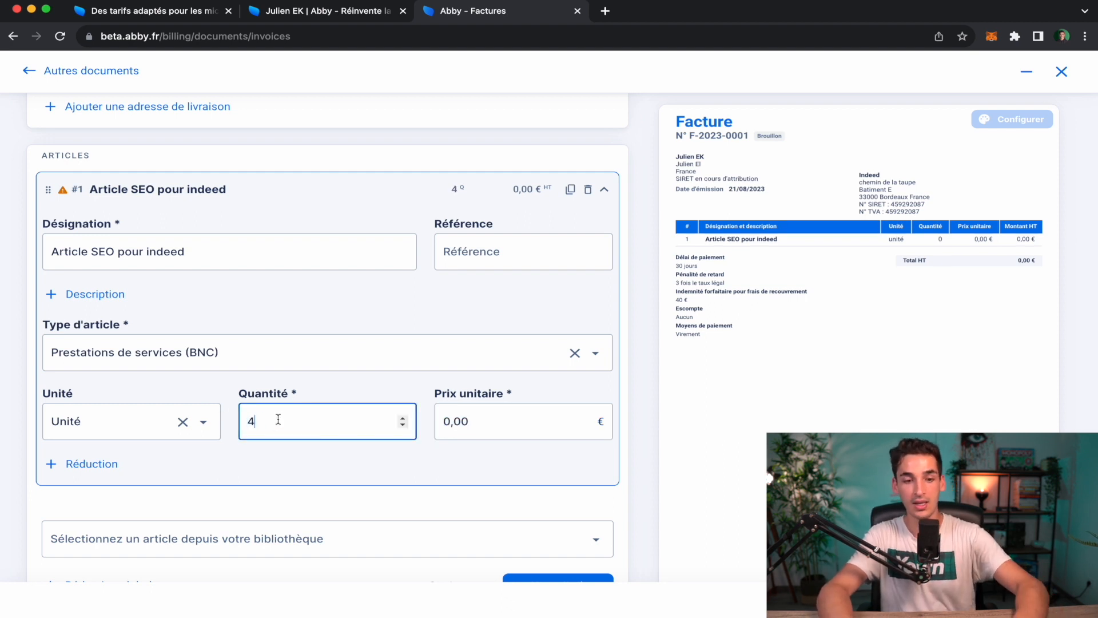
key("BackSpace")
type("05")
key("BackSpace")
key("BackSpace")
type("05")
left_click(387, 485)
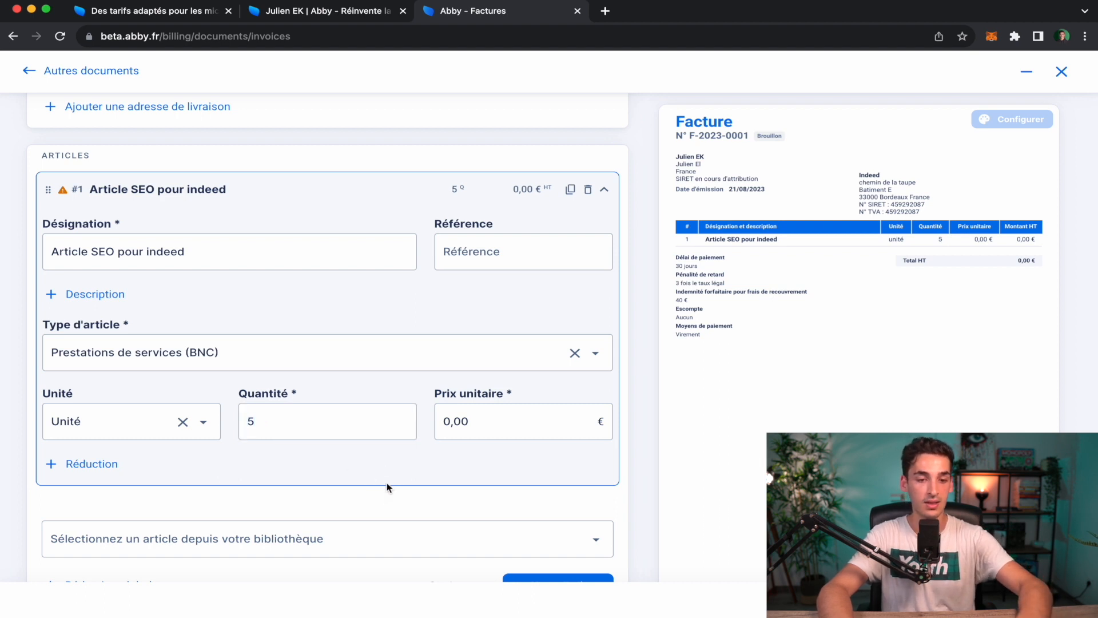
Give line #1 a 36,00 € unit price, totalling 180,00 €, and start editing its designation.
left_click(470, 408)
type("36")
left_click(478, 445)
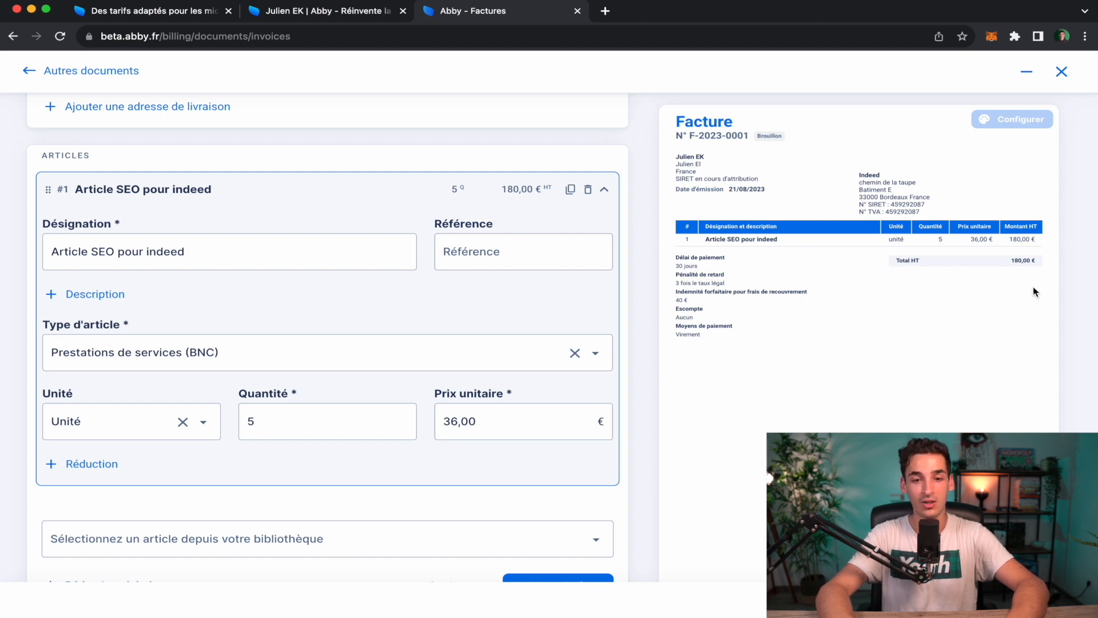
scroll(355, 304, "down", 3)
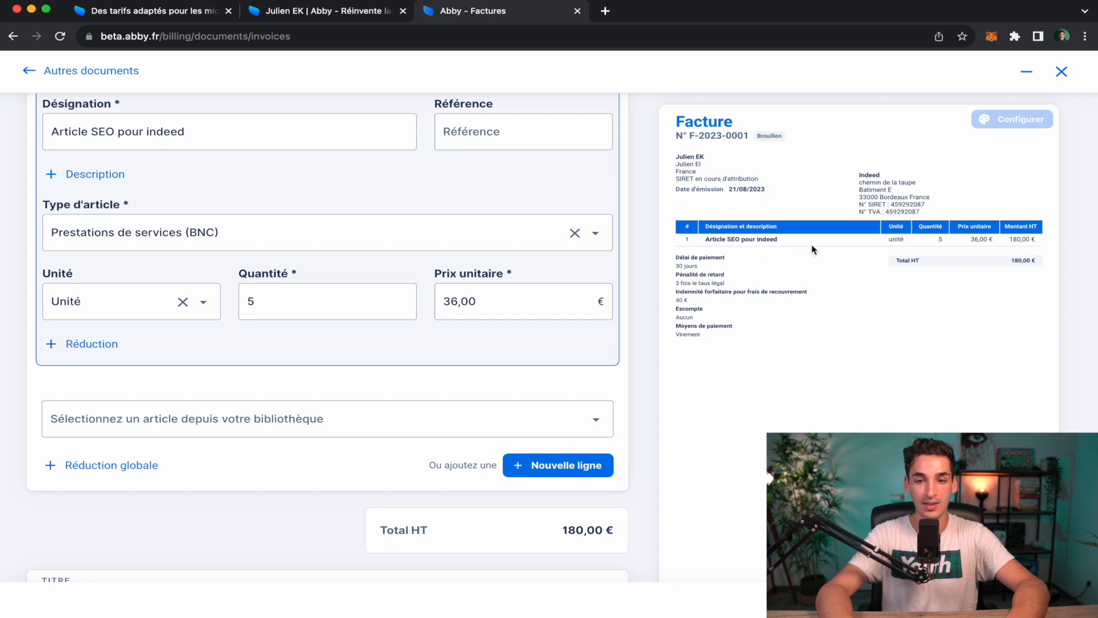
scroll(393, 327, "up", 2)
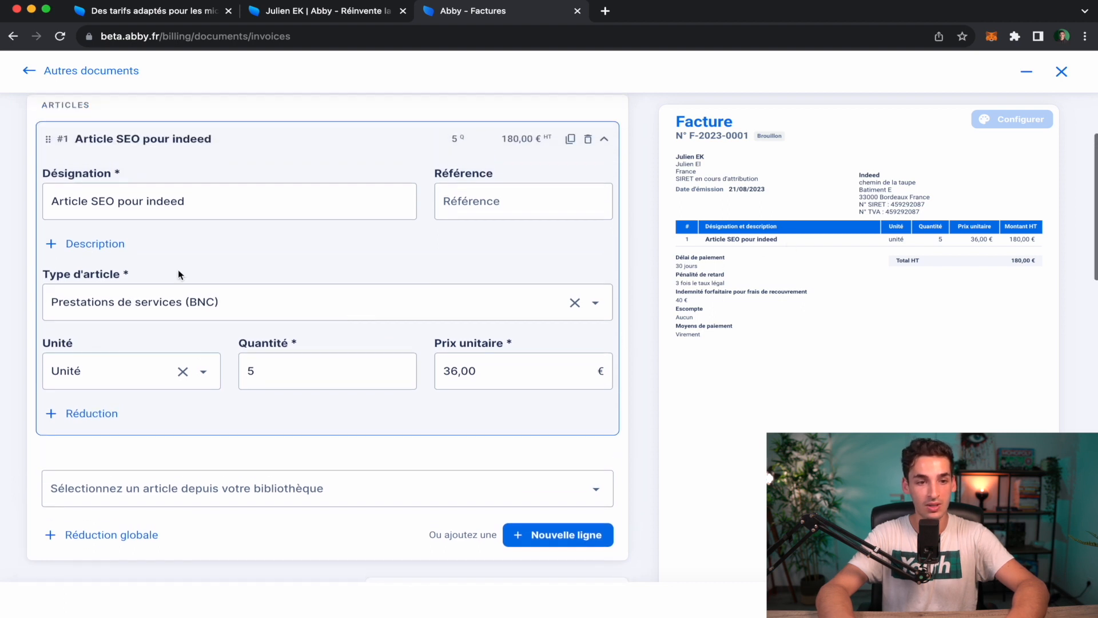
left_click(90, 198)
Rename line #1 to 'Articles SEO pour indeed' and add line #2 'Amélioration de la base mail'.
type("s")
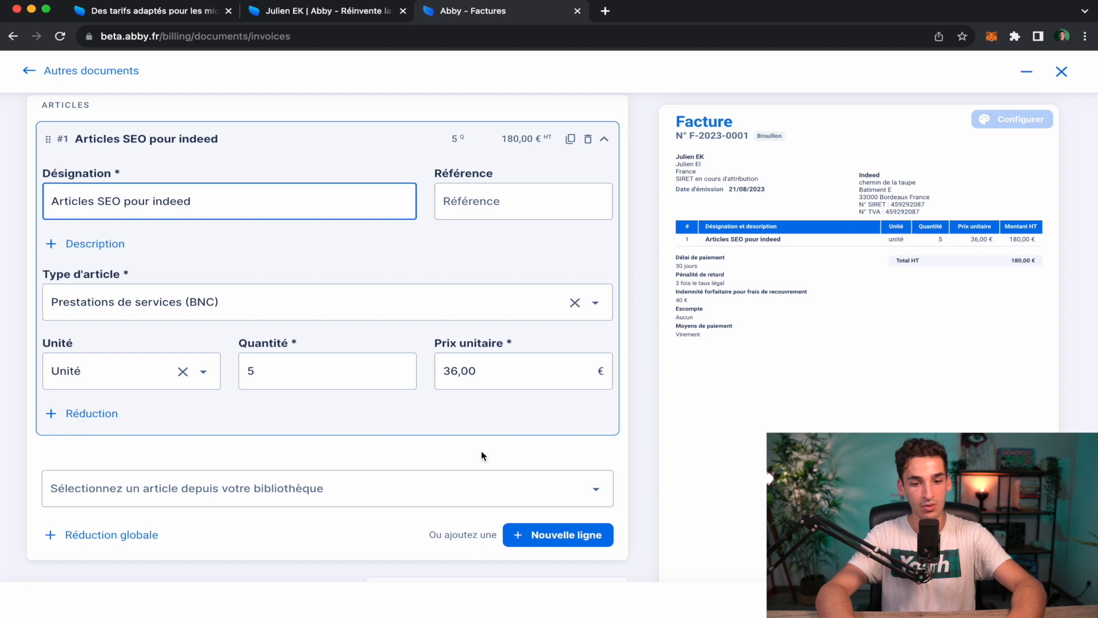
left_click(556, 532)
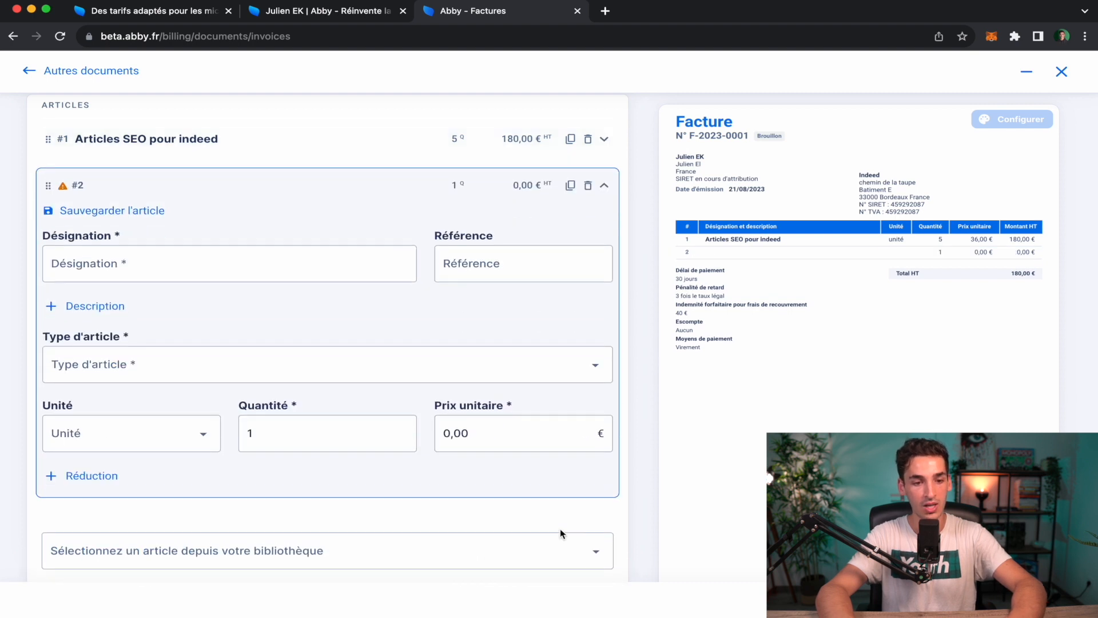
left_click(139, 252)
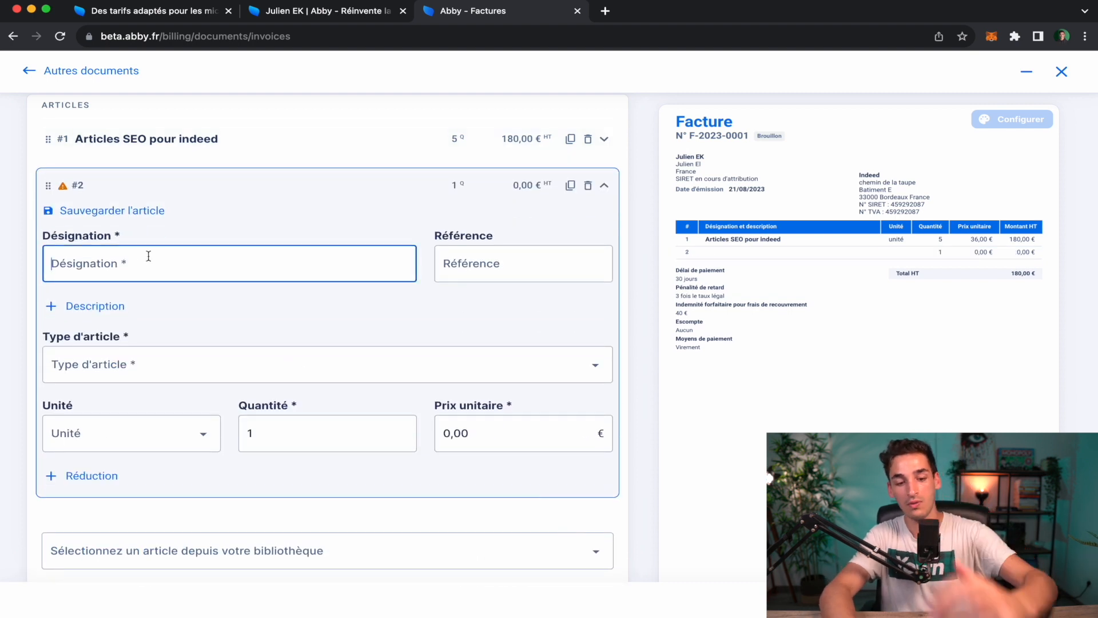
type("Amé")
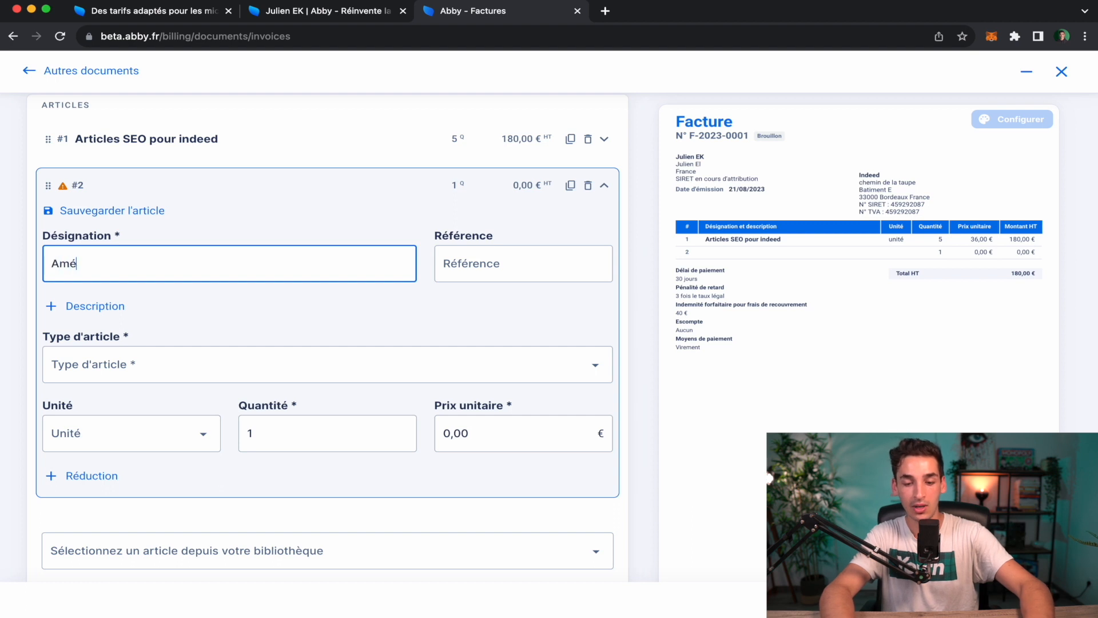
type("lioration de ")
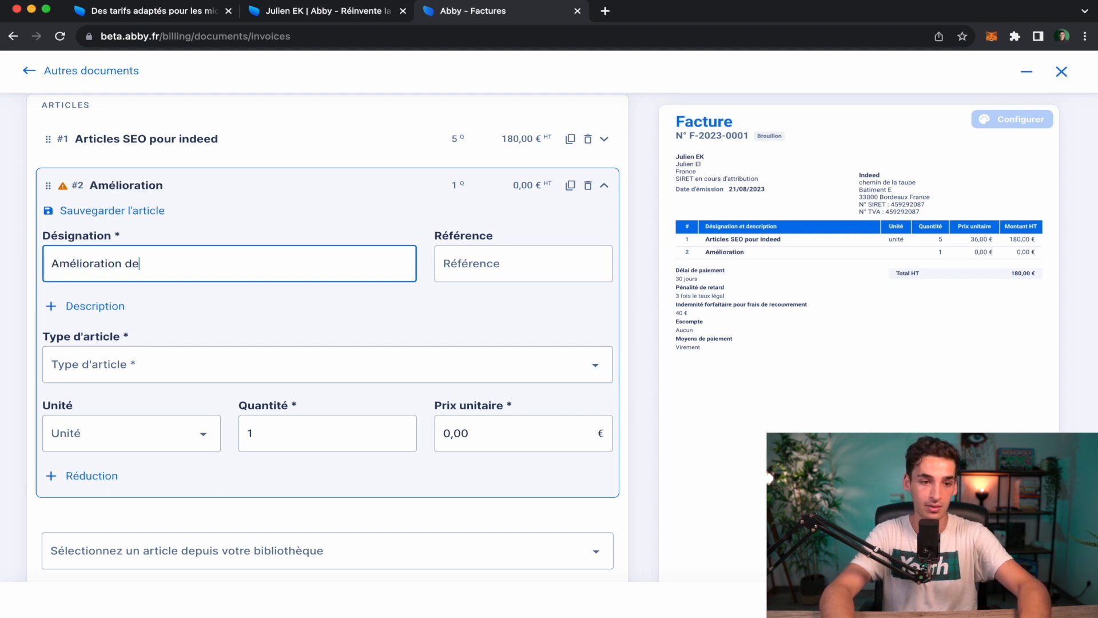
type("la base mail")
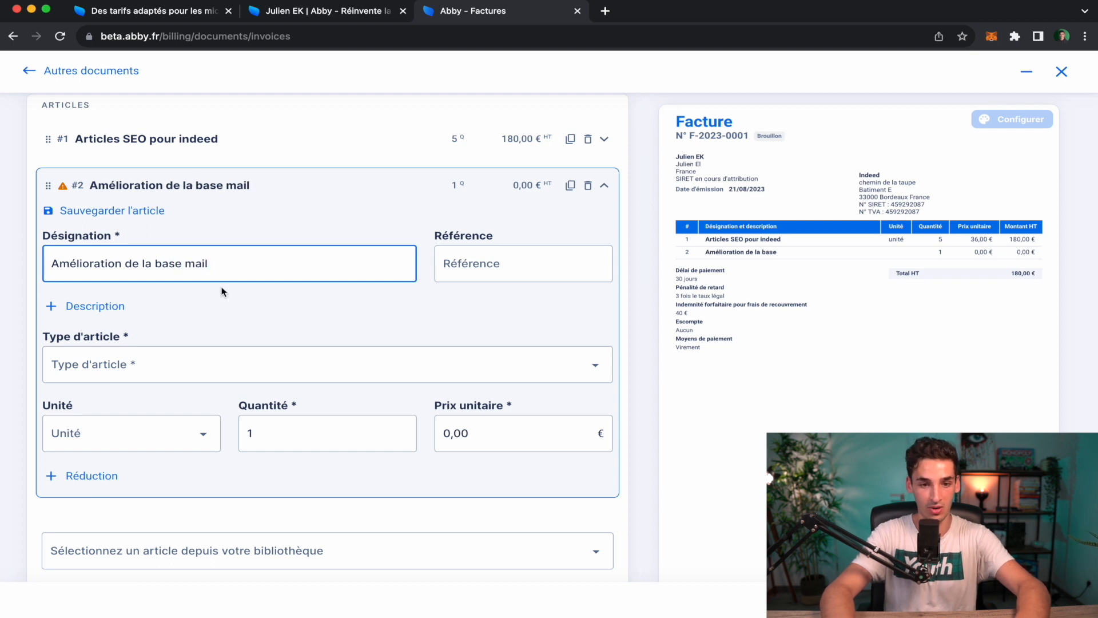
Make line #2 a Prestations de services (BNC) item priced 129,00 €, totalling 309,00 €.
left_click(95, 306)
scroll(195, 389, "down", 2)
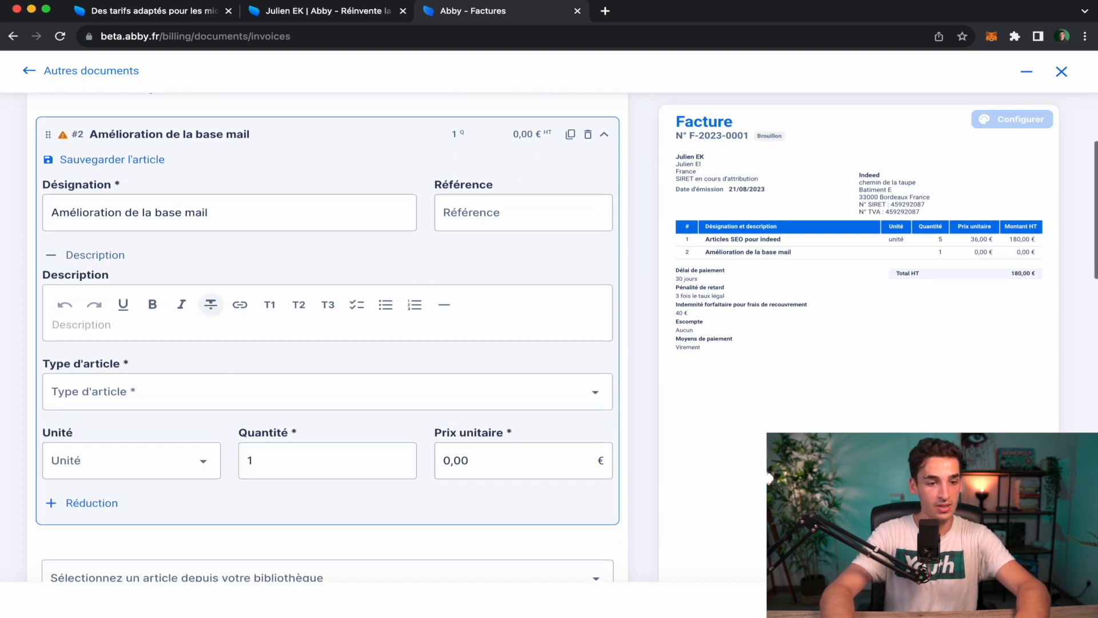
left_click(197, 408)
left_click(229, 460)
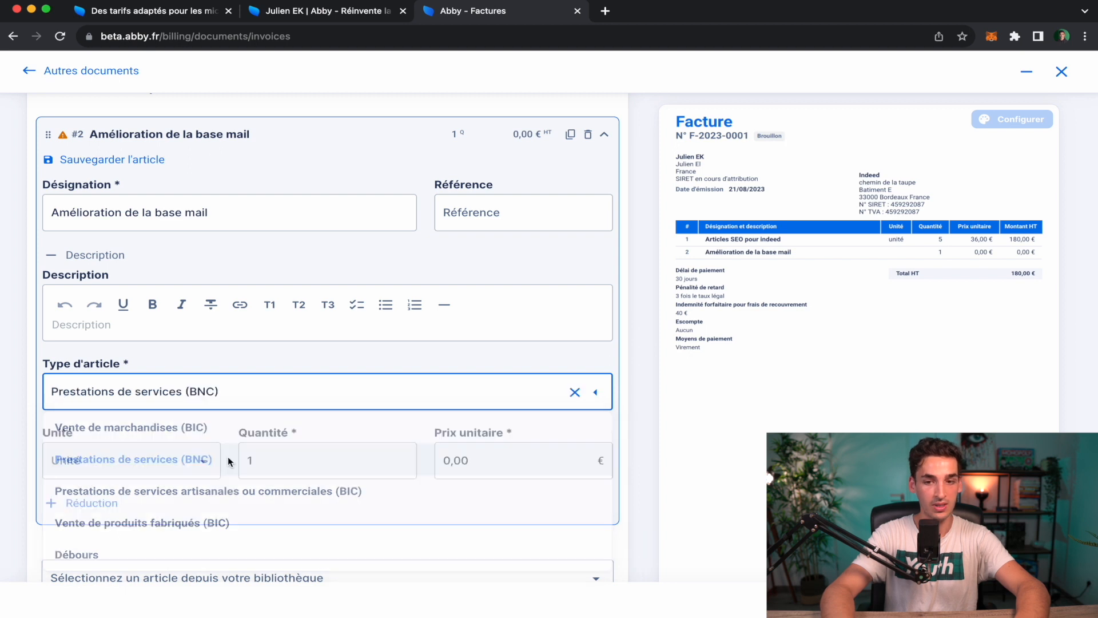
scroll(176, 465, "down", 1)
left_click(292, 426)
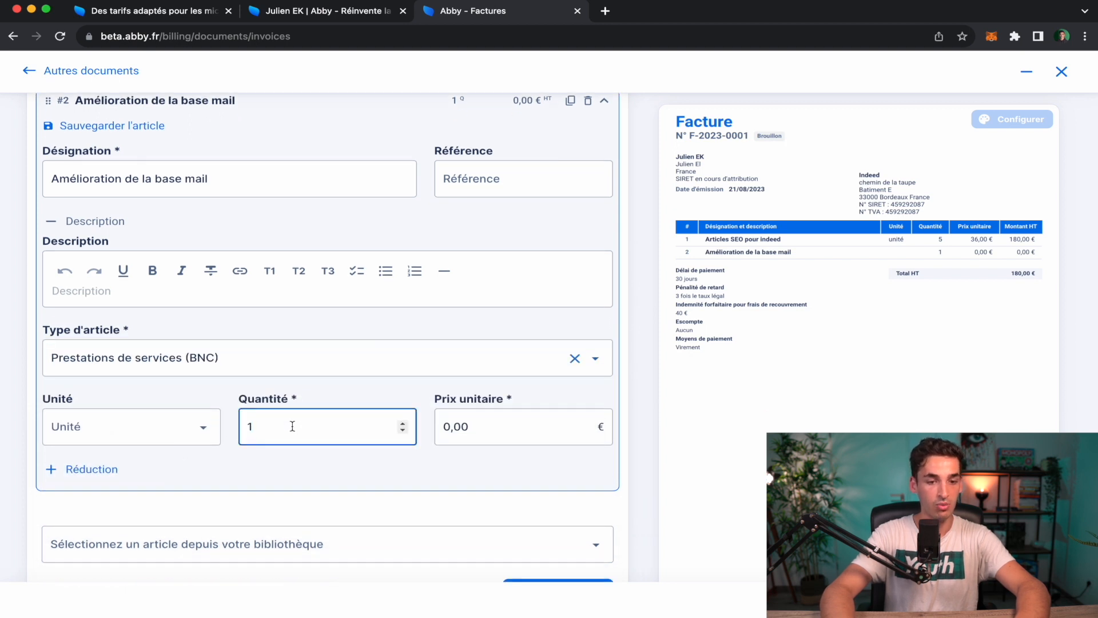
left_click(457, 439)
type("129")
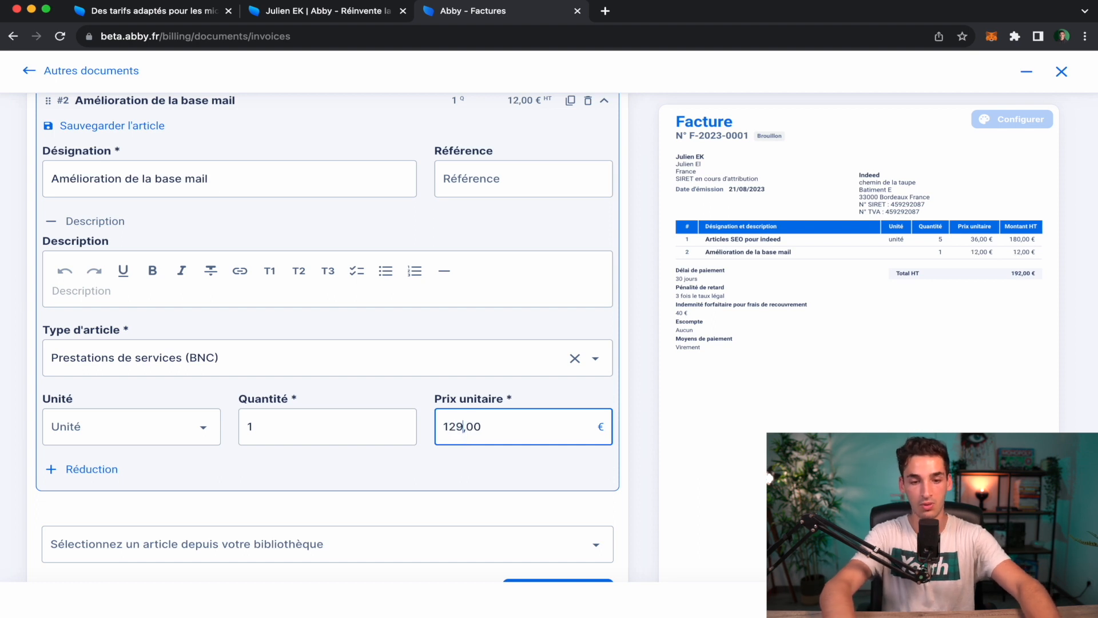
scroll(464, 436, "down", 1)
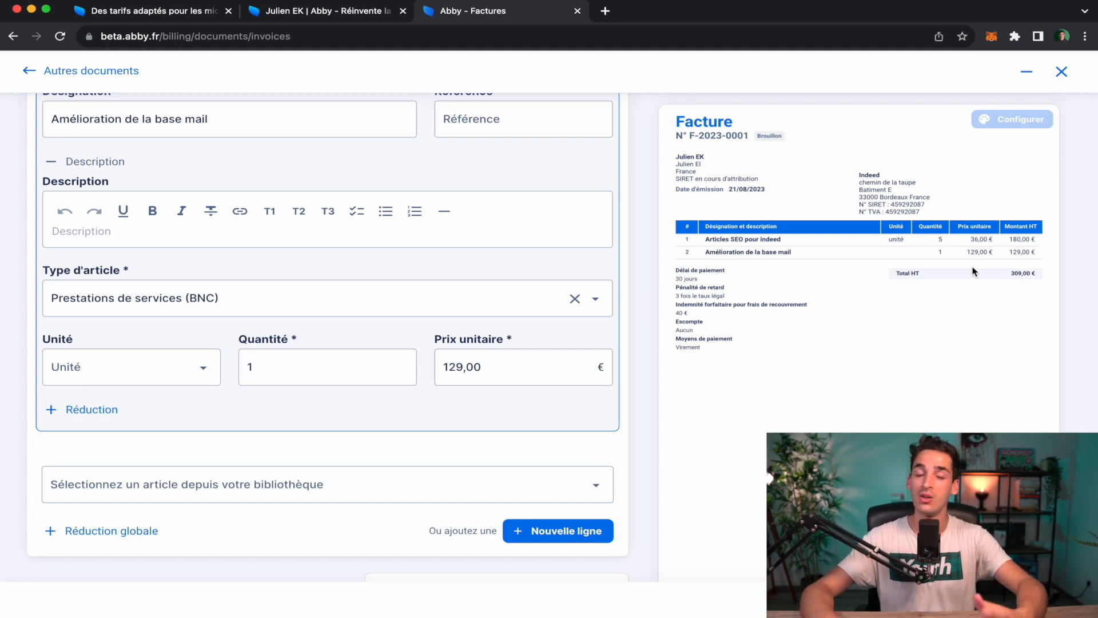
scroll(974, 272, "down", 3)
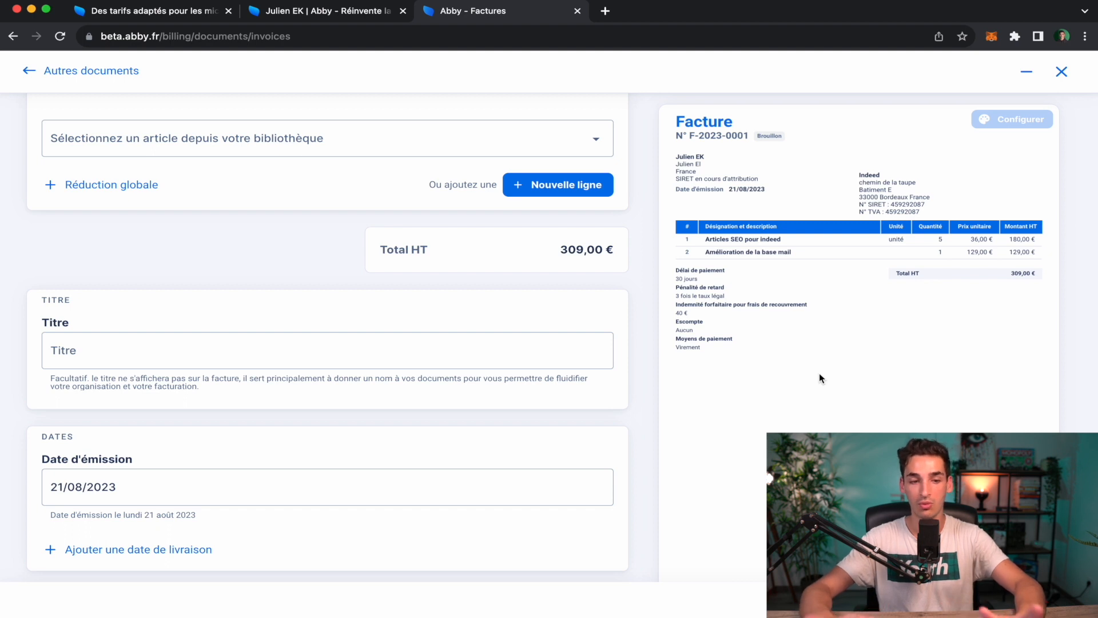
scroll(819, 375, "down", 2)
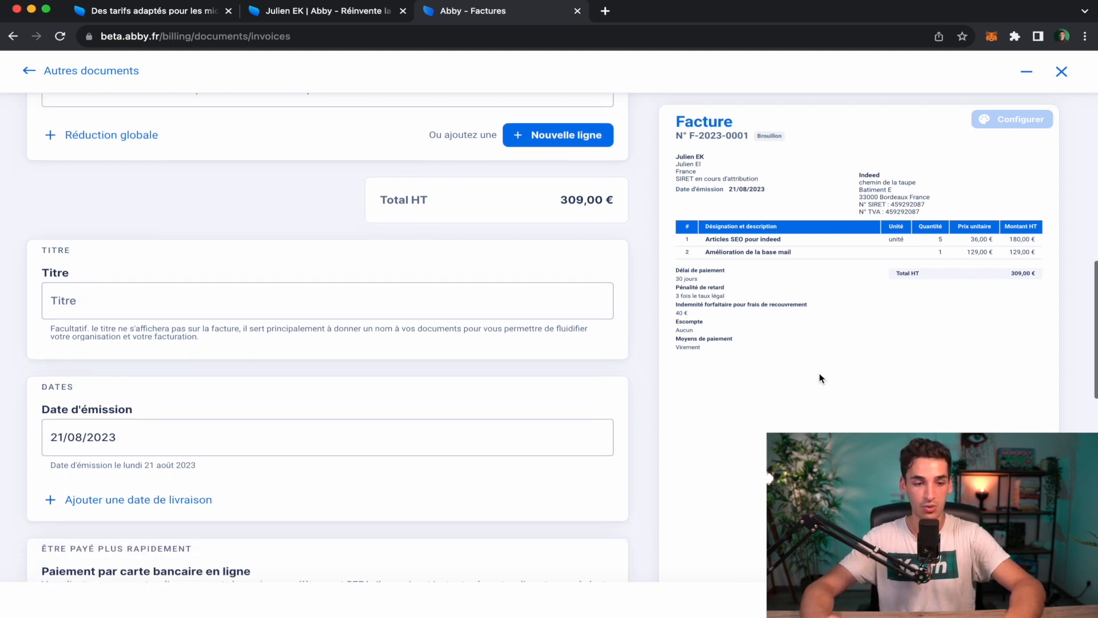
scroll(492, 377, "down", 3)
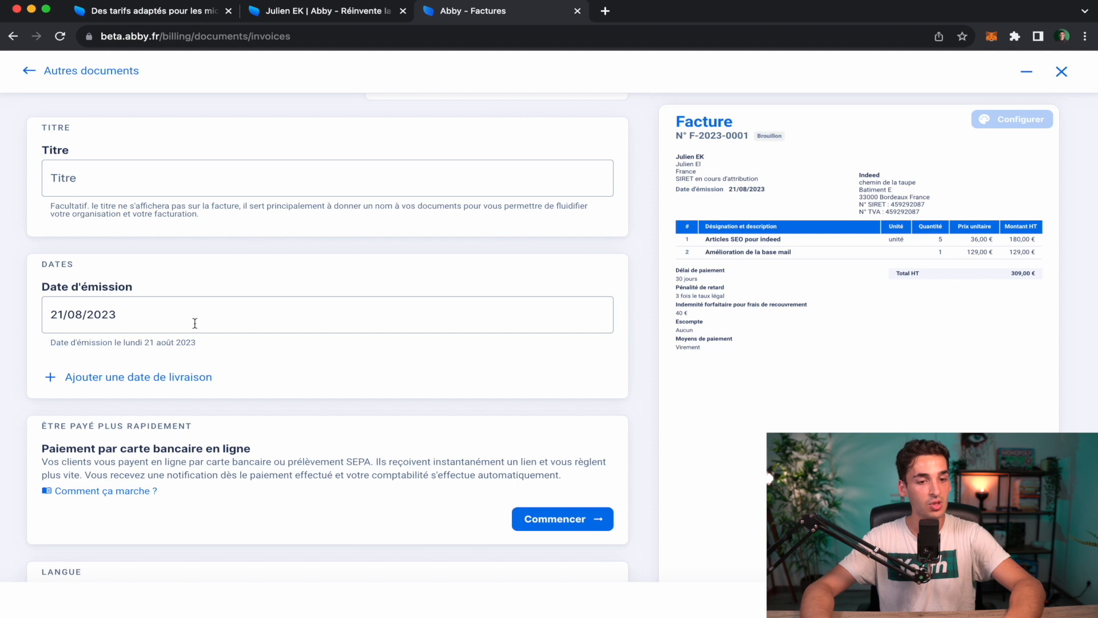
scroll(460, 353, "down", 3)
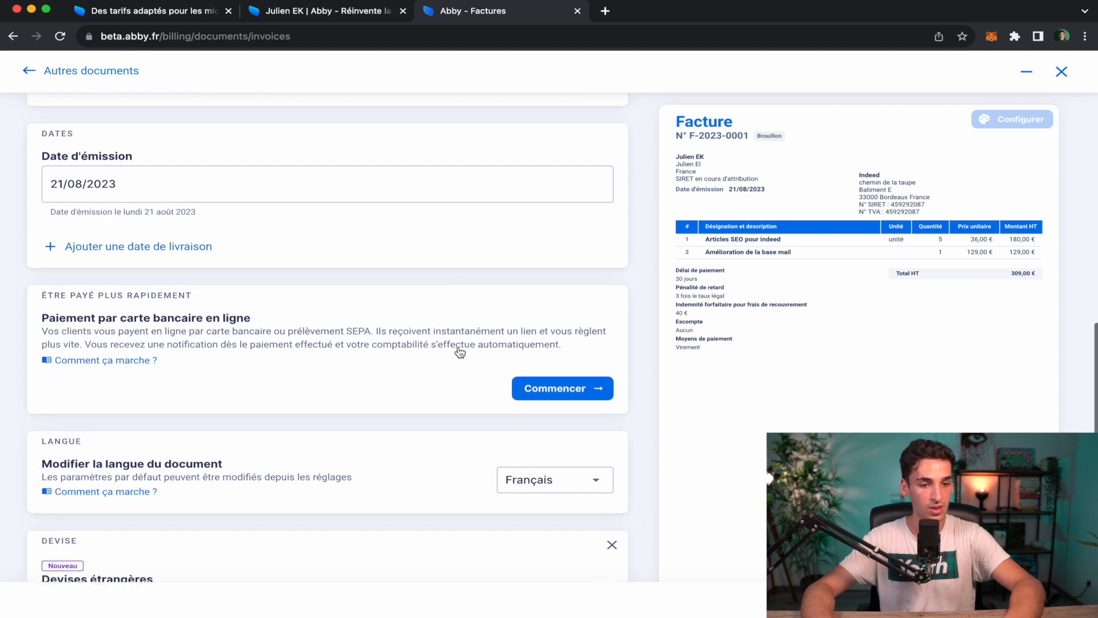
scroll(459, 353, "down", 1)
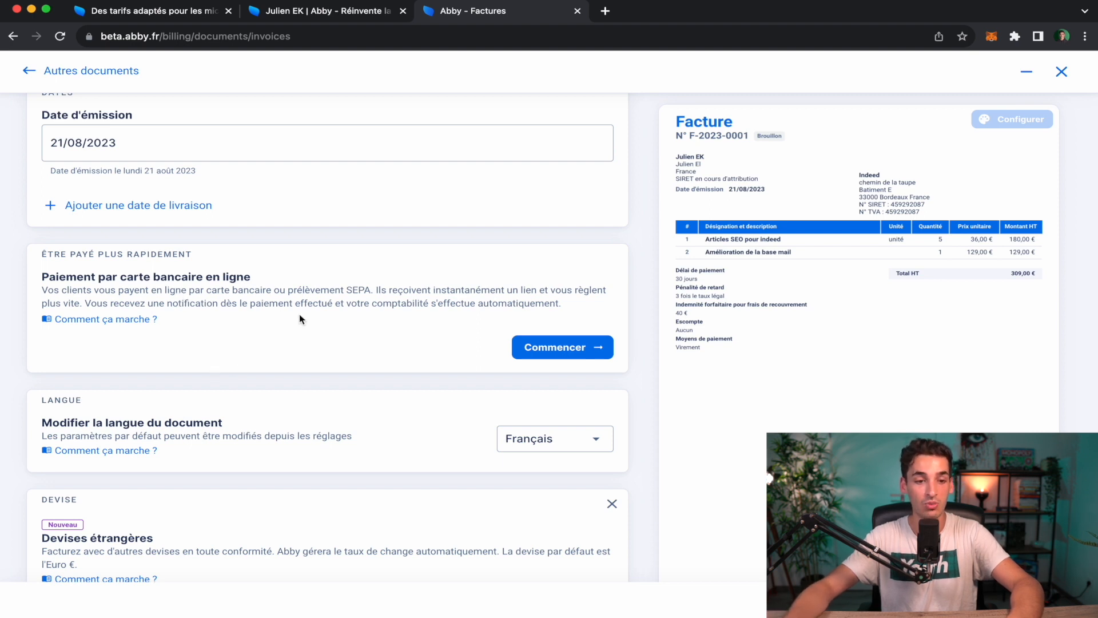
scroll(338, 319, "down", 3)
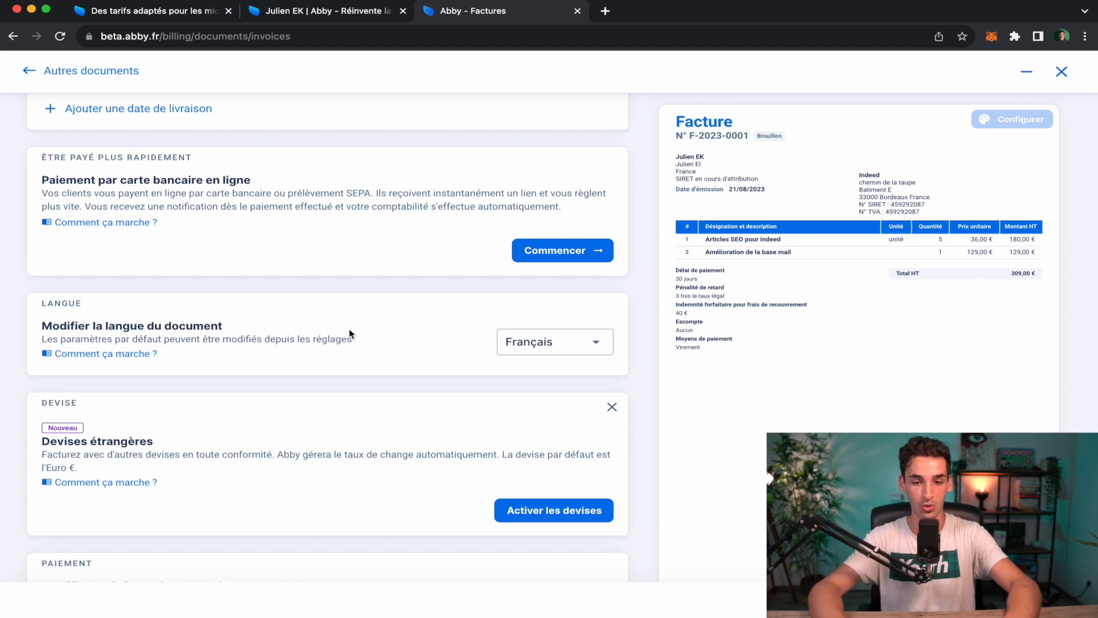
scroll(349, 332, "down", 4)
scroll(350, 332, "down", 3)
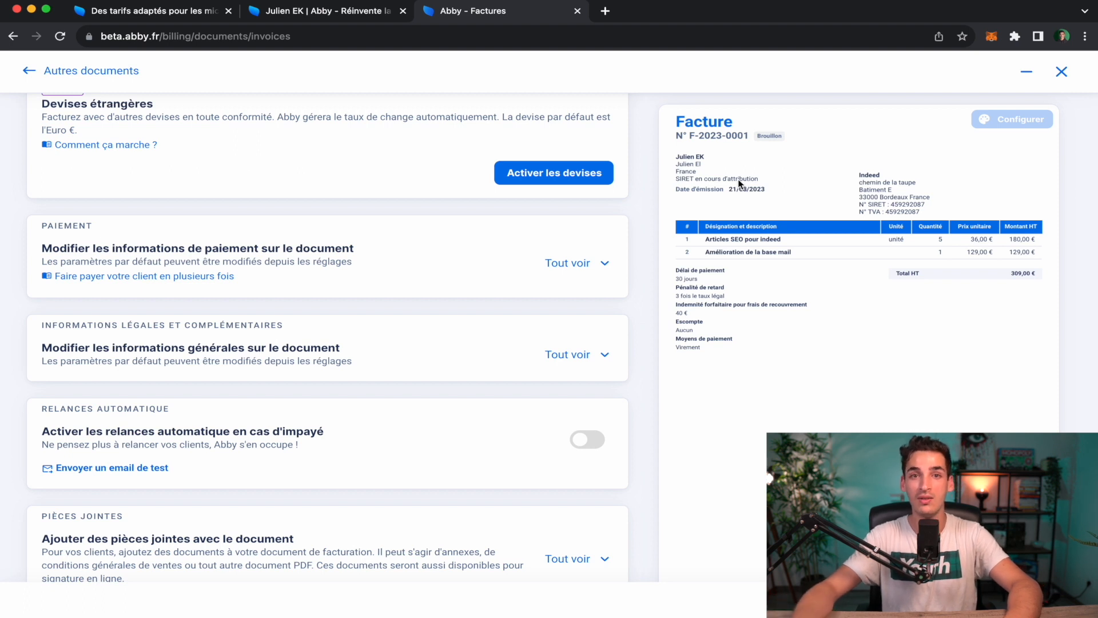
scroll(738, 183, "down", 3)
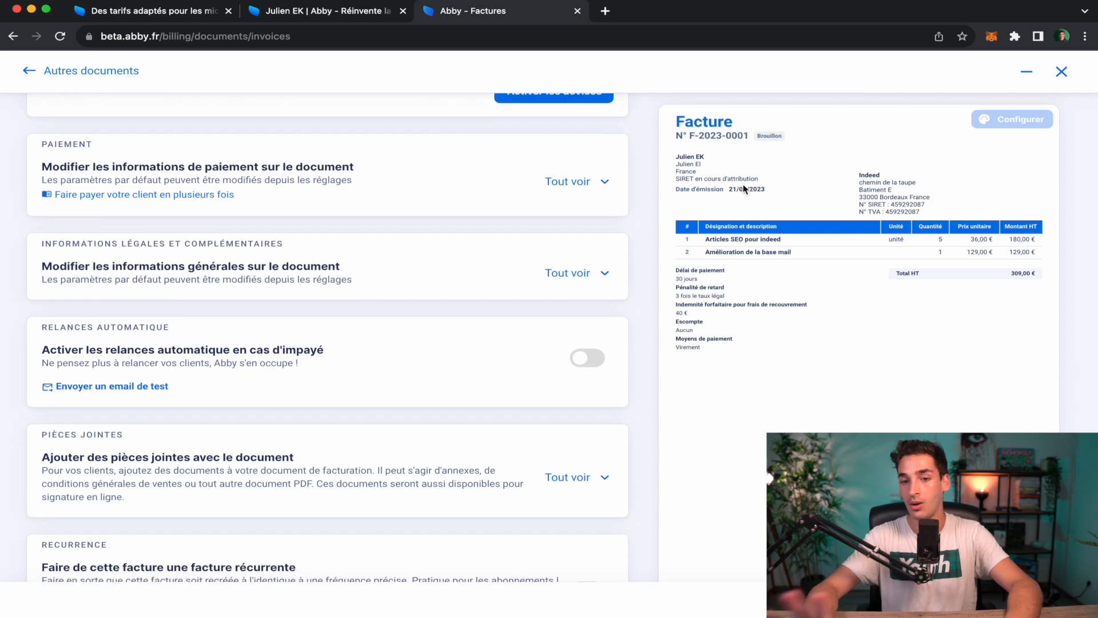
scroll(477, 313, "down", 3)
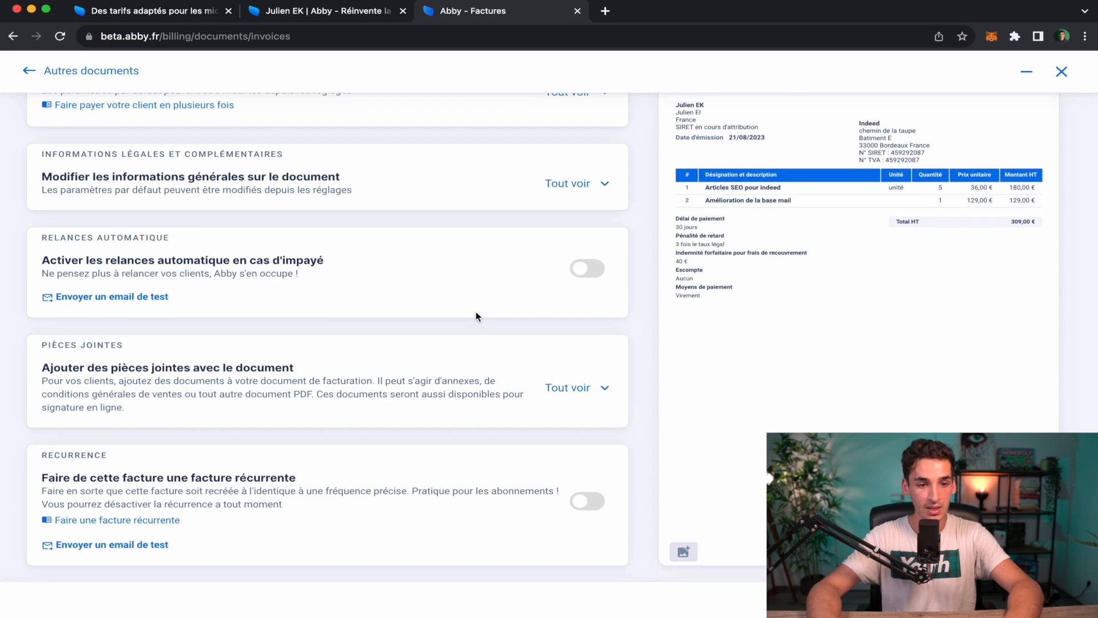
scroll(439, 328, "down", 1)
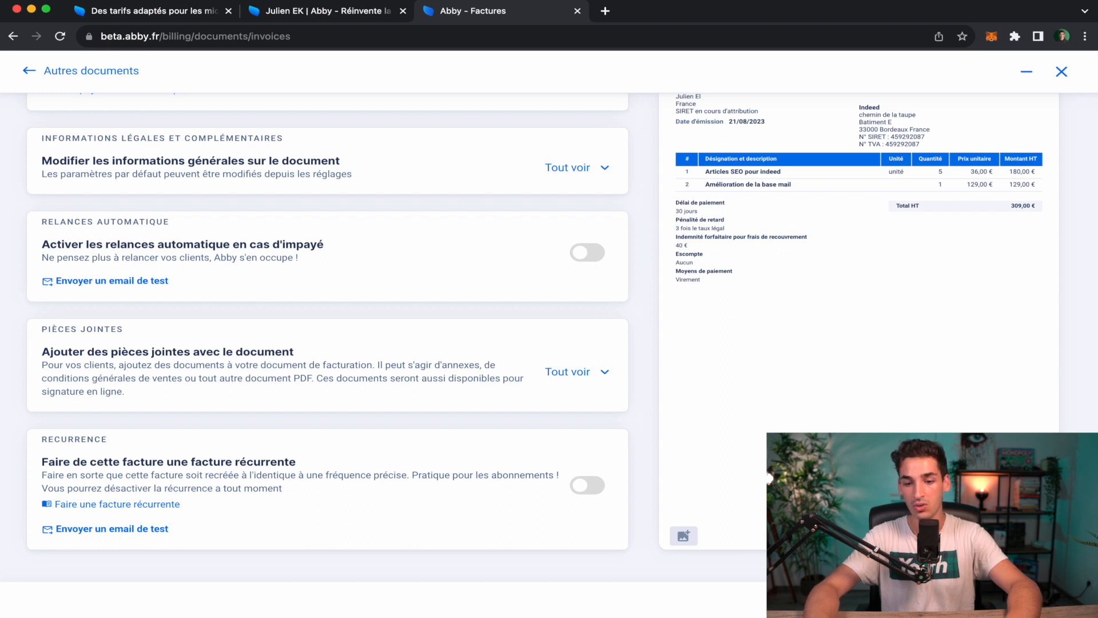
scroll(328, 338, "up", 10)
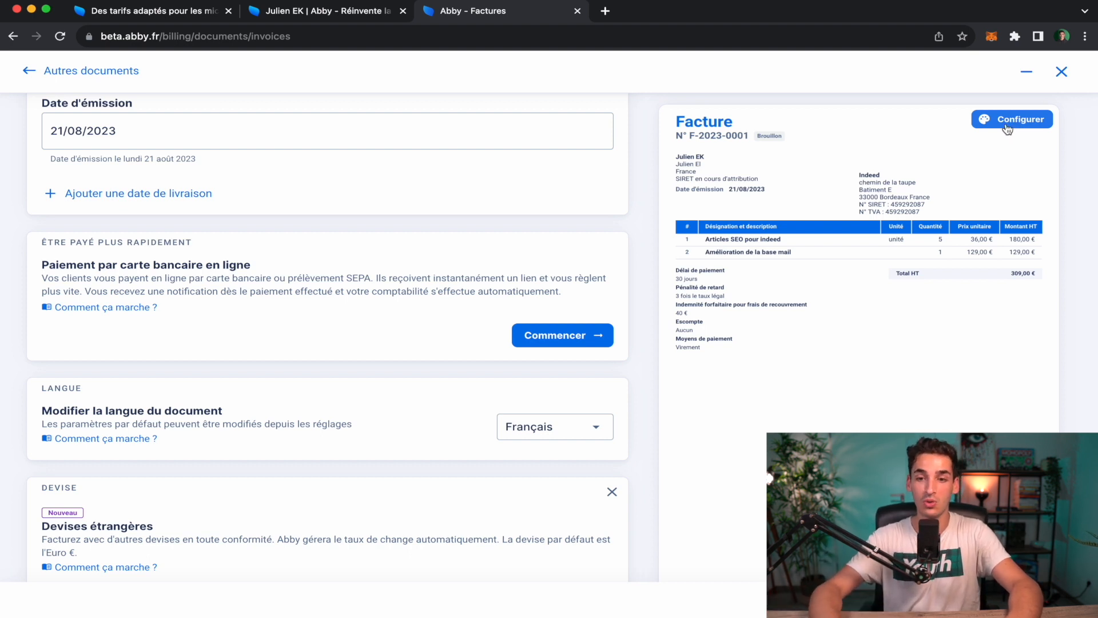
In the document style settings, set the invoice colour to yellow.
left_click(1008, 127)
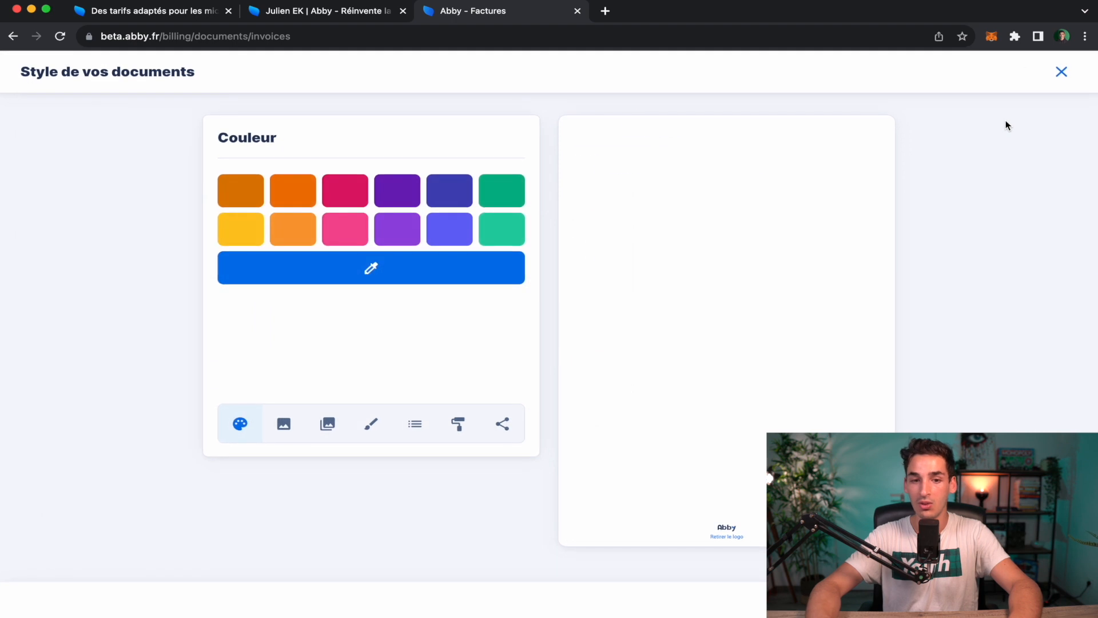
left_click(299, 190)
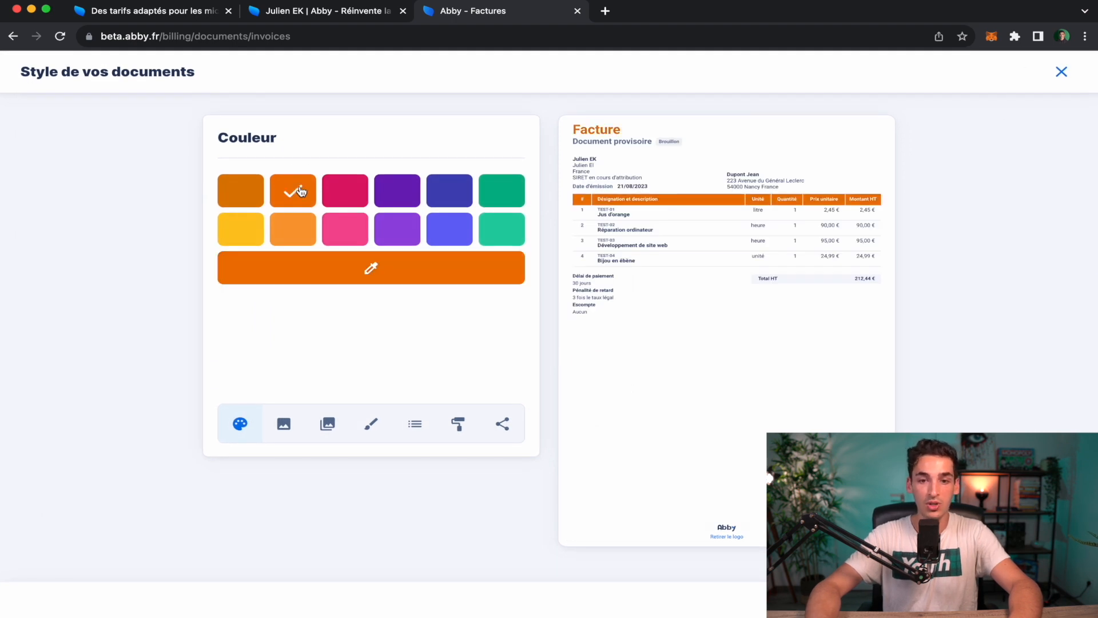
left_click(241, 224)
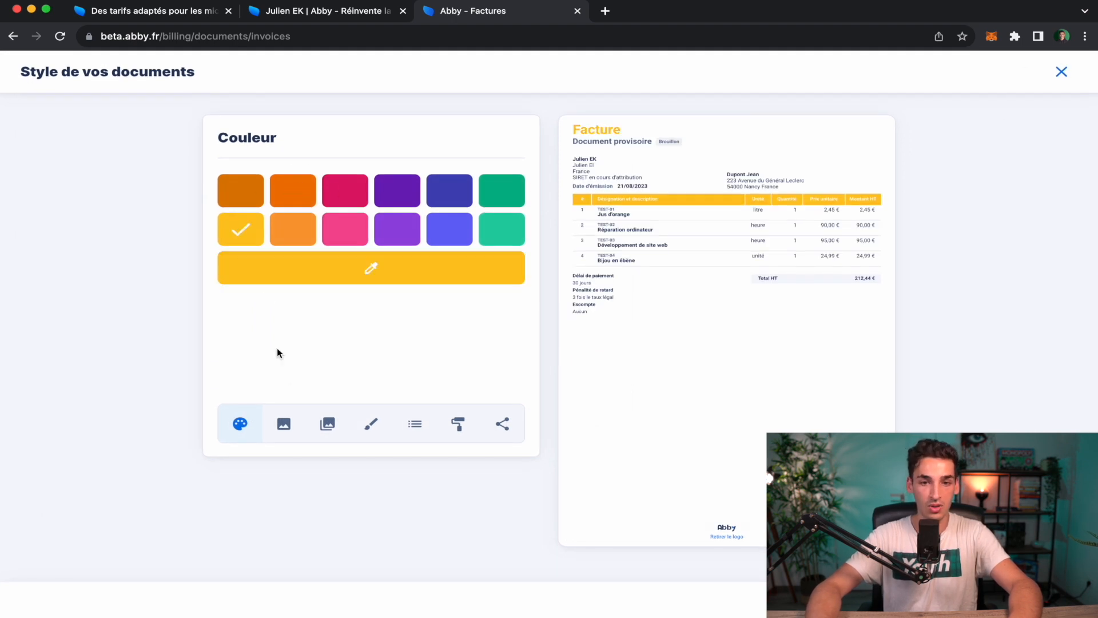
Try several header logos, settle on no logo, and remove the Abby footer logo.
left_click(284, 423)
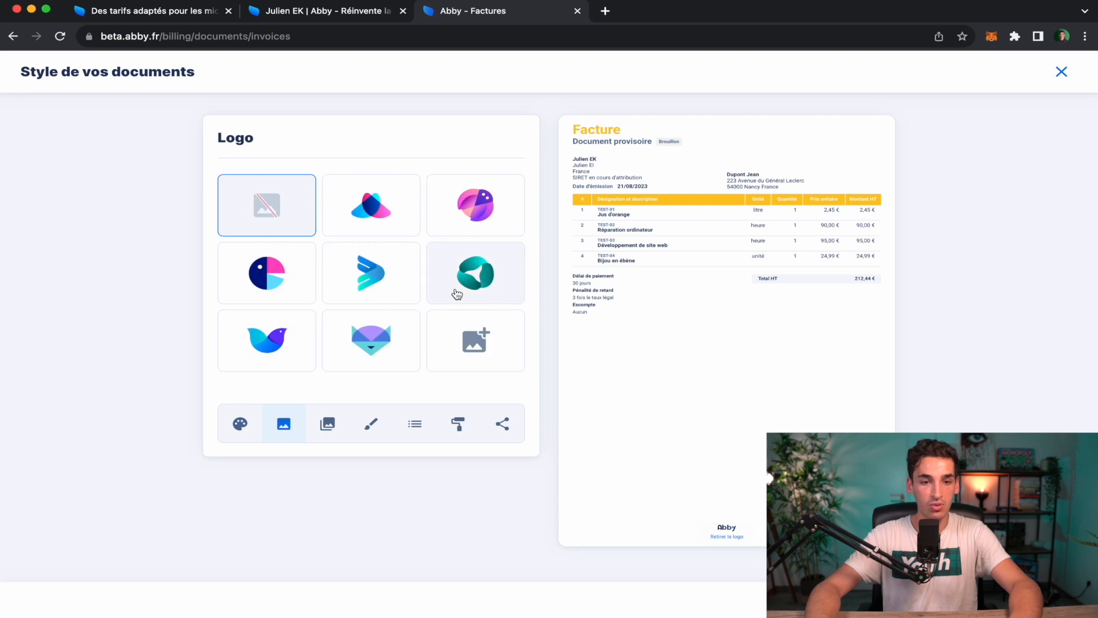
left_click(363, 255)
left_click(465, 269)
left_click(455, 217)
left_click(392, 215)
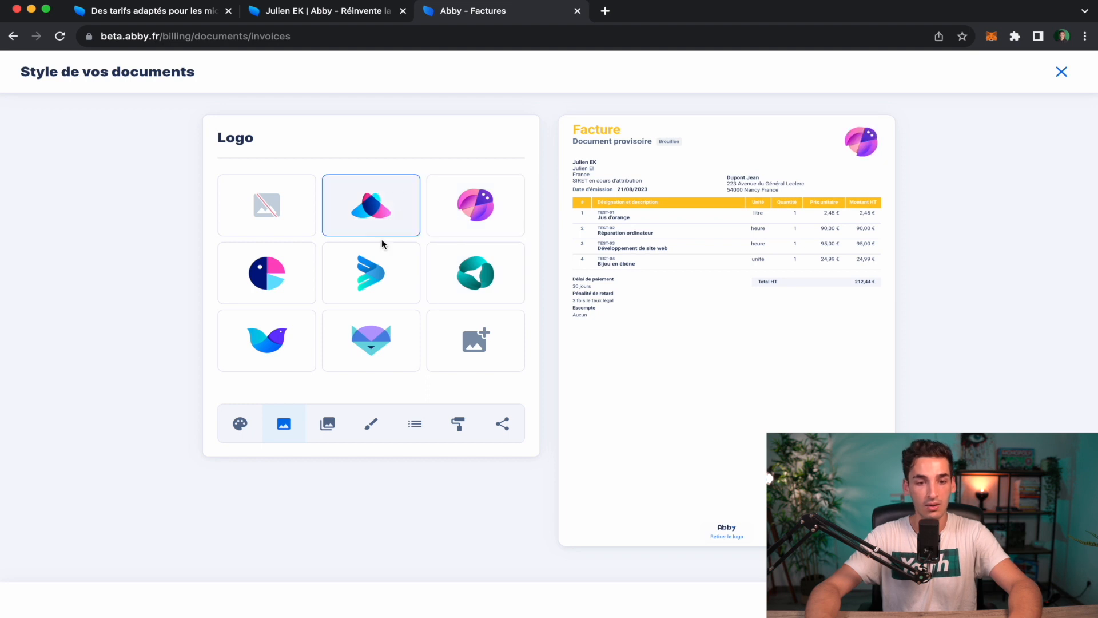
left_click(251, 181)
left_click(328, 424)
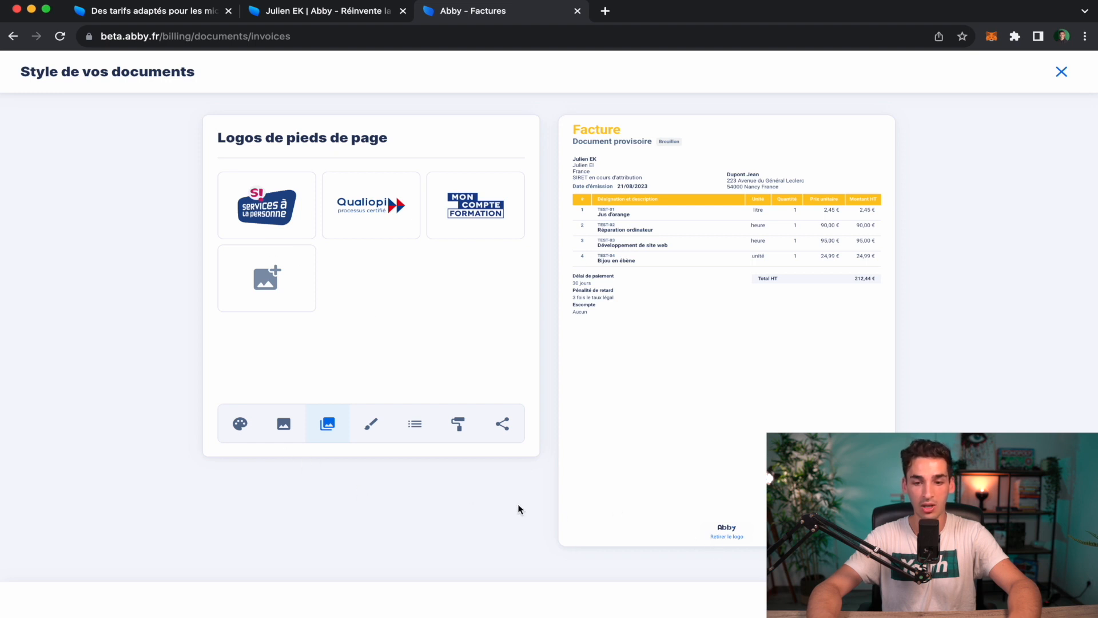
left_click(730, 537)
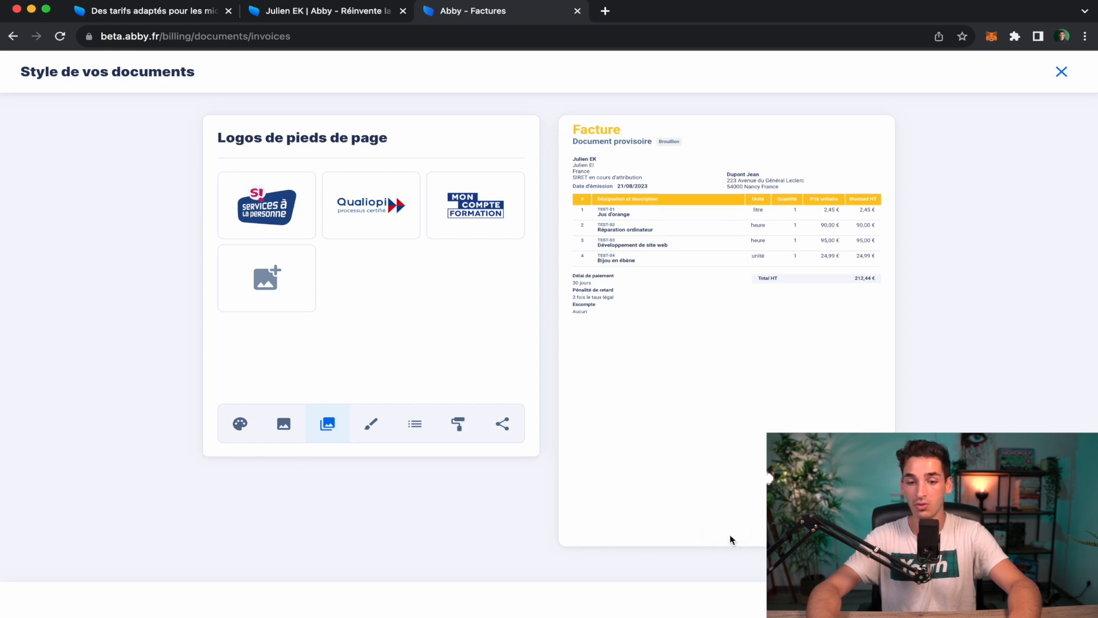
Compare the three invoice themes, ending back on the original left-aligned one.
left_click(377, 432)
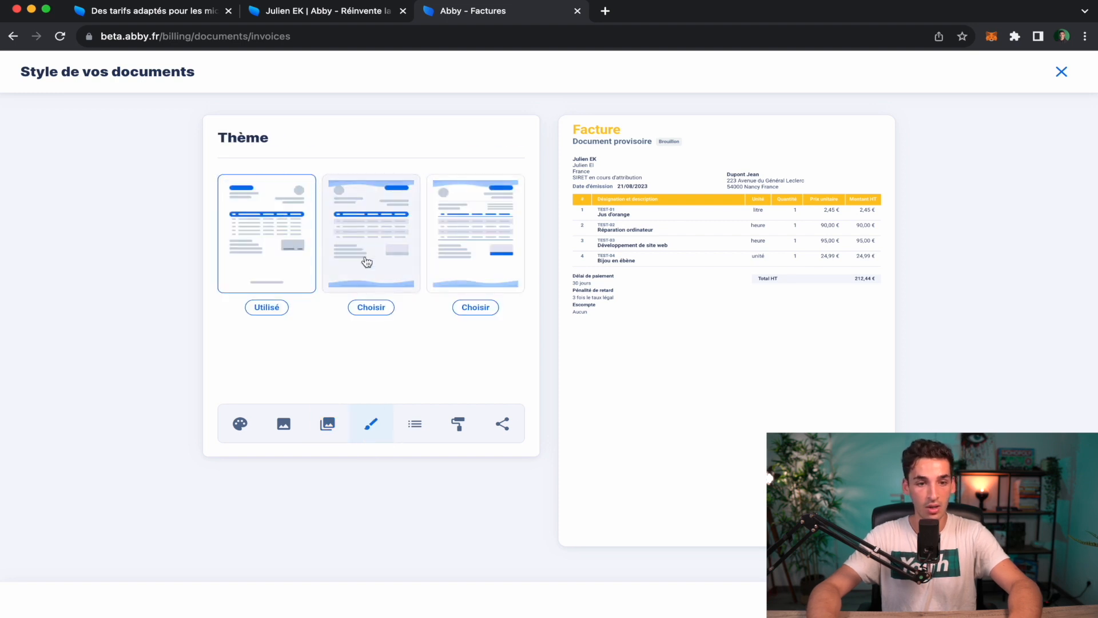
left_click(392, 285)
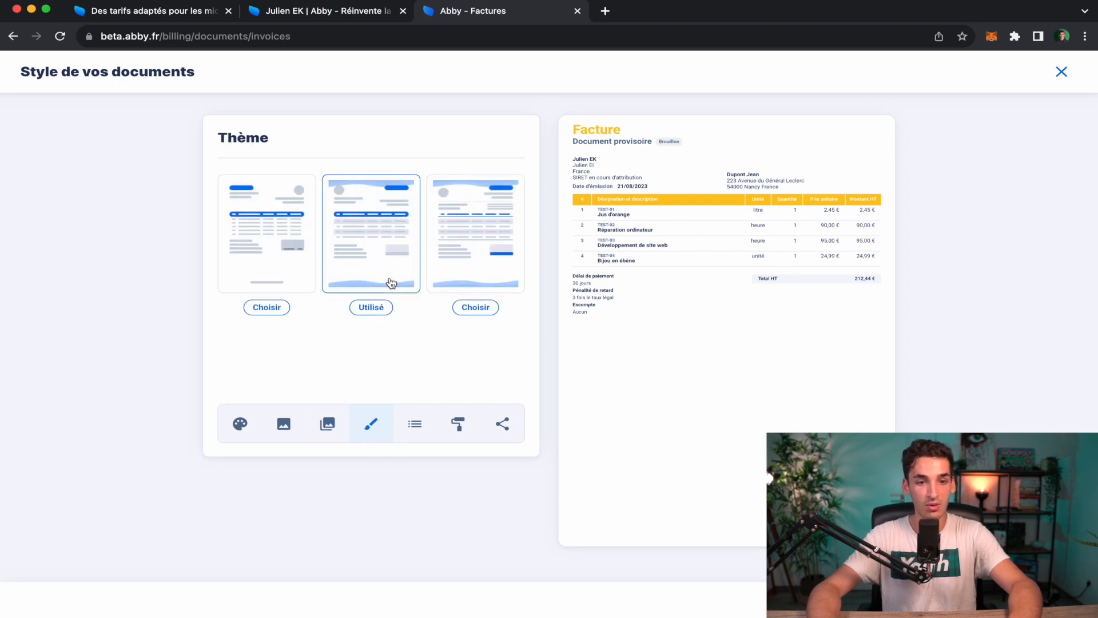
left_click(484, 260)
left_click(335, 262)
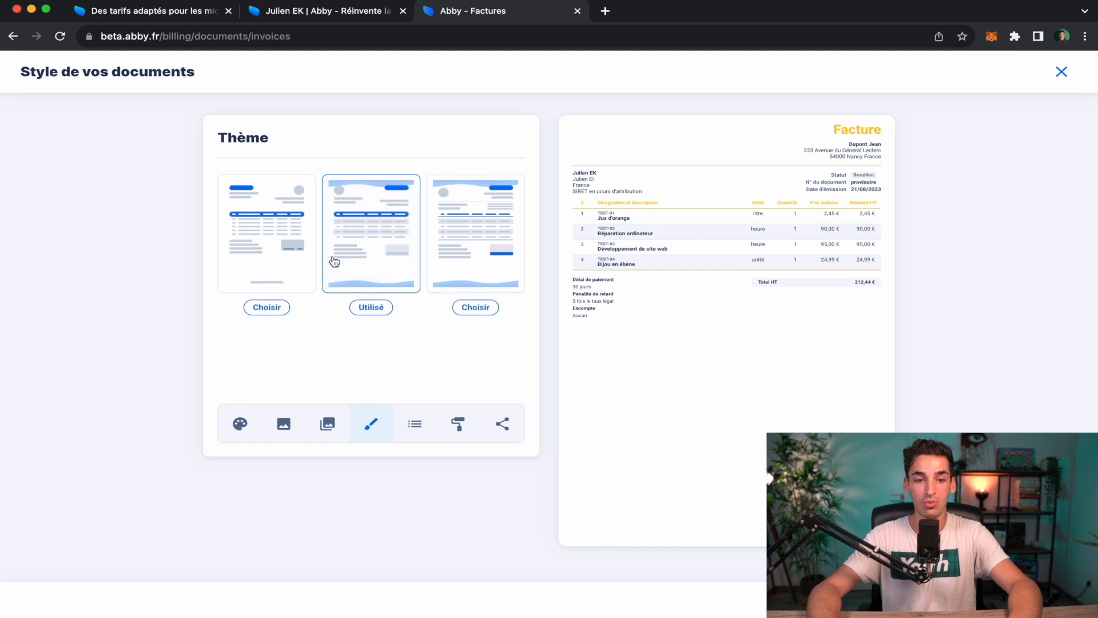
left_click(283, 285)
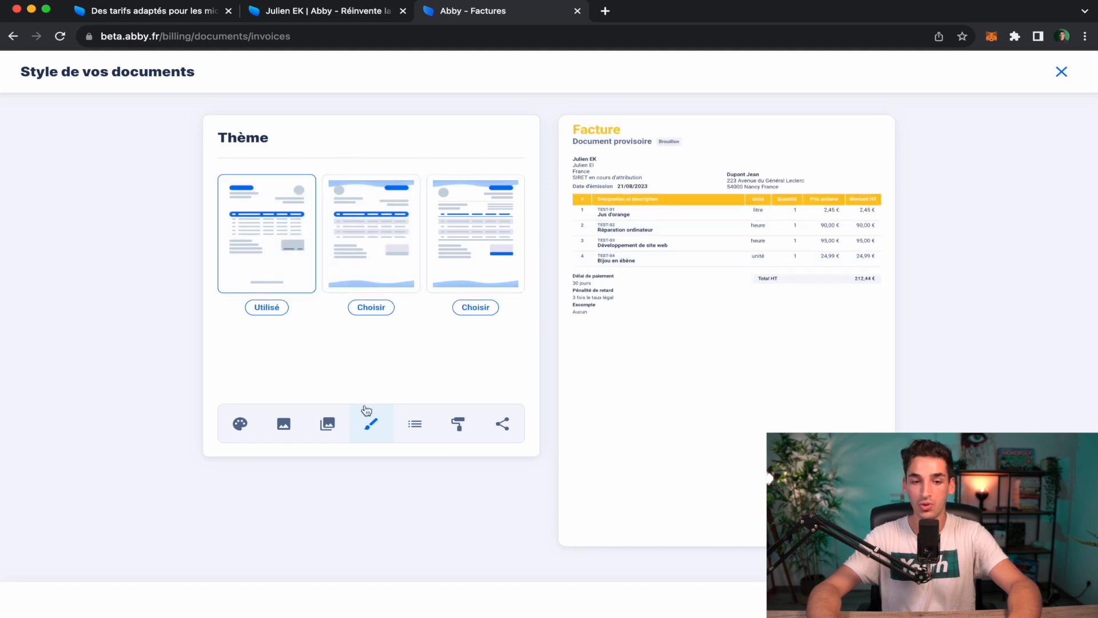
Apply the right-aligned second theme and the wave background decoration.
left_click(419, 429)
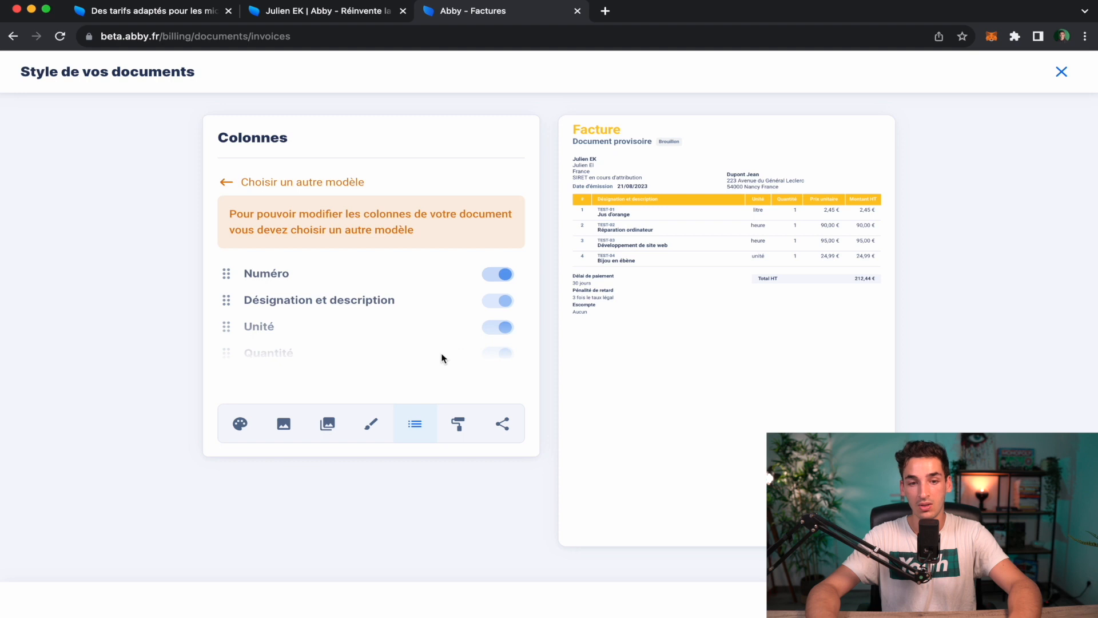
left_click(458, 426)
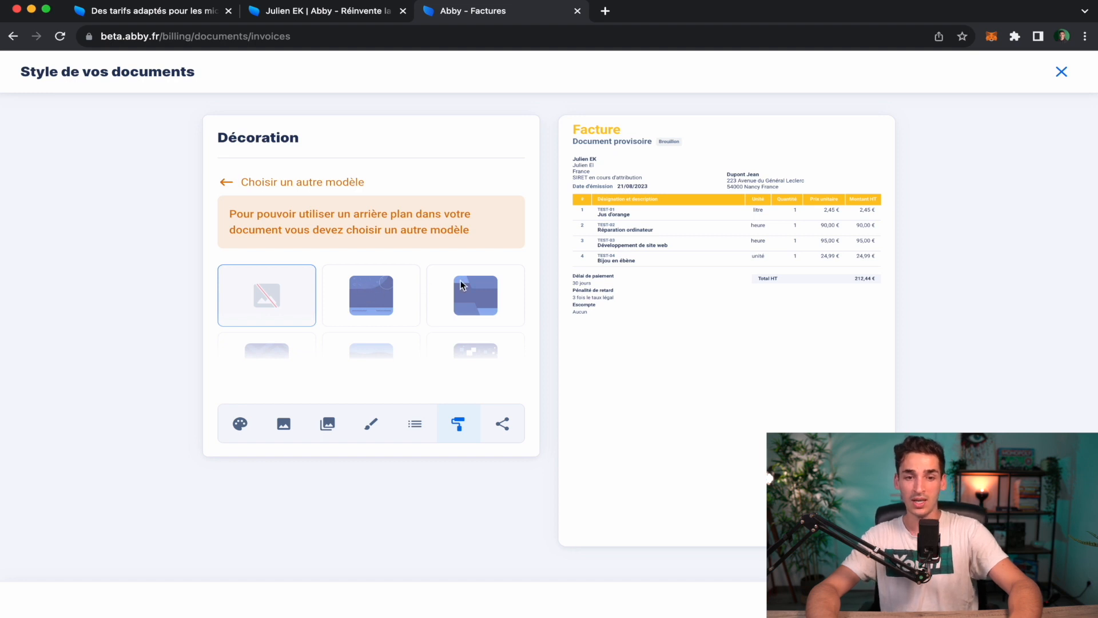
left_click(285, 426)
left_click(330, 427)
left_click(371, 425)
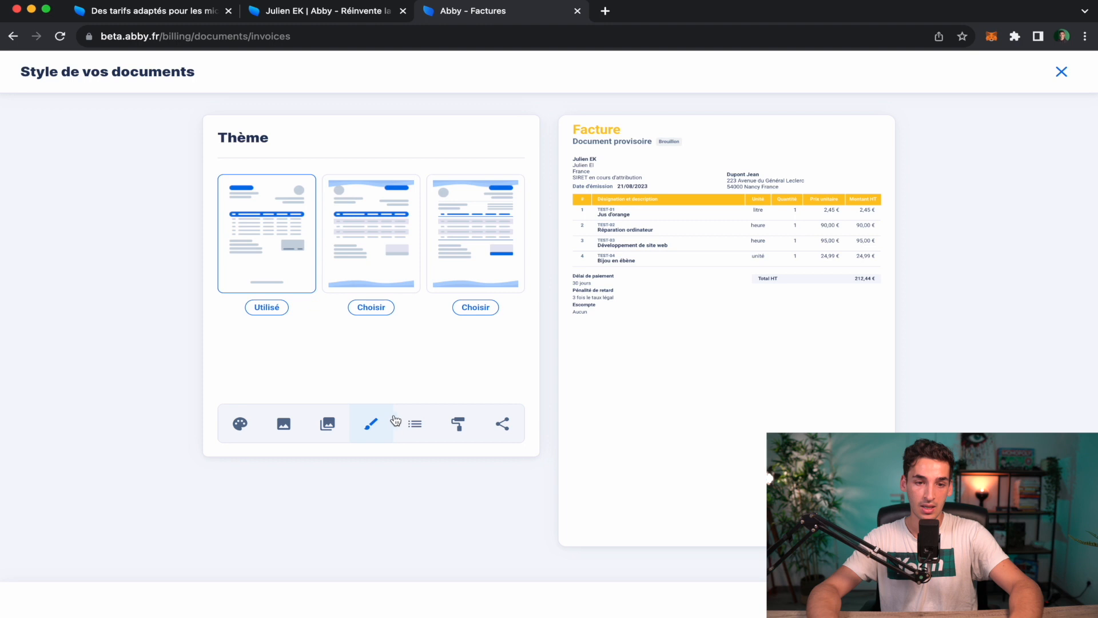
left_click(366, 268)
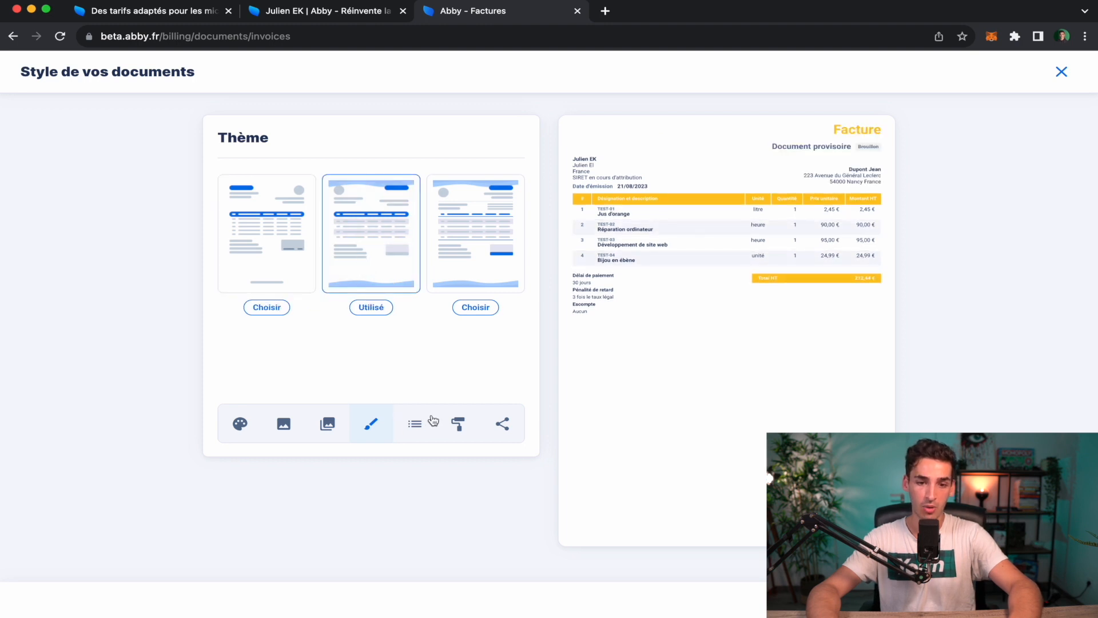
left_click(446, 434)
left_click(387, 302)
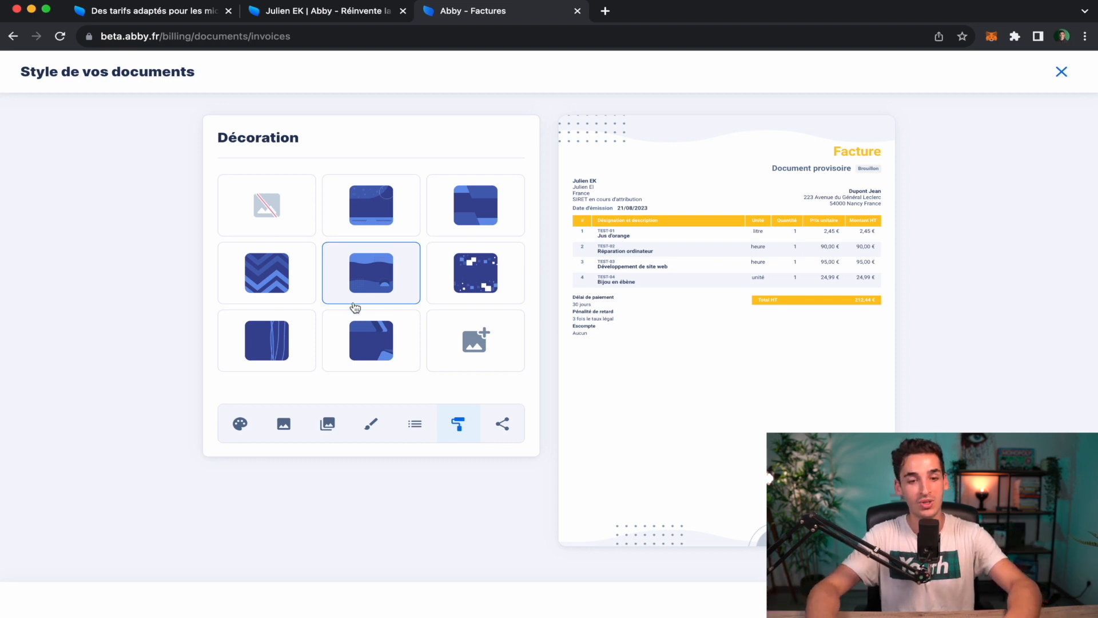
Compare the chevron, pixel and other background patterns, then settle back on the wave decoration.
left_click(258, 304)
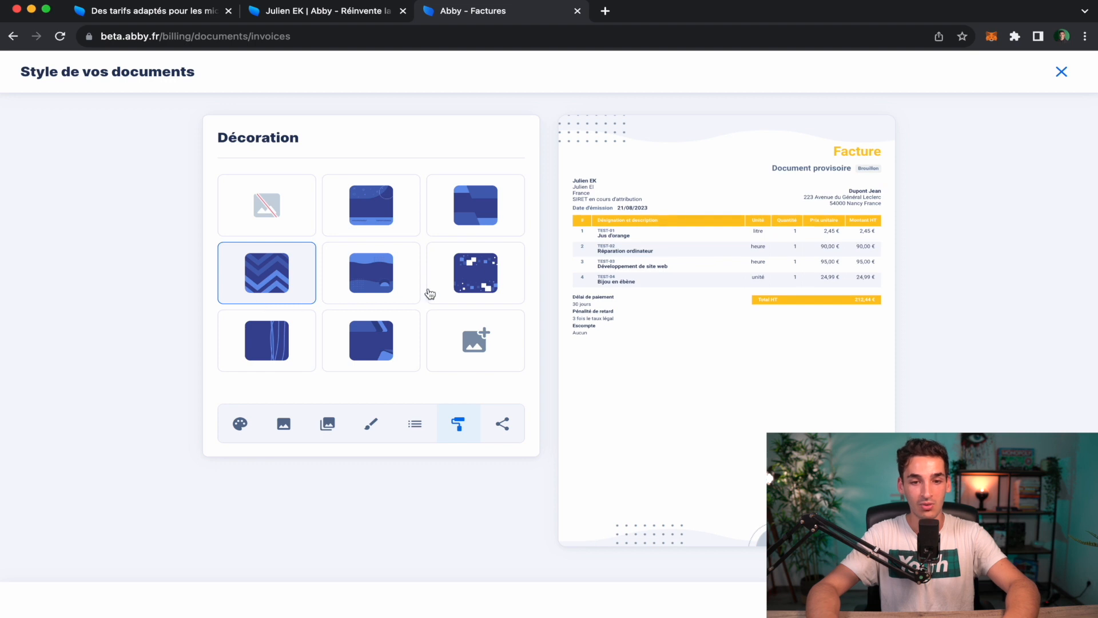
left_click(470, 286)
left_click(475, 207)
left_click(412, 209)
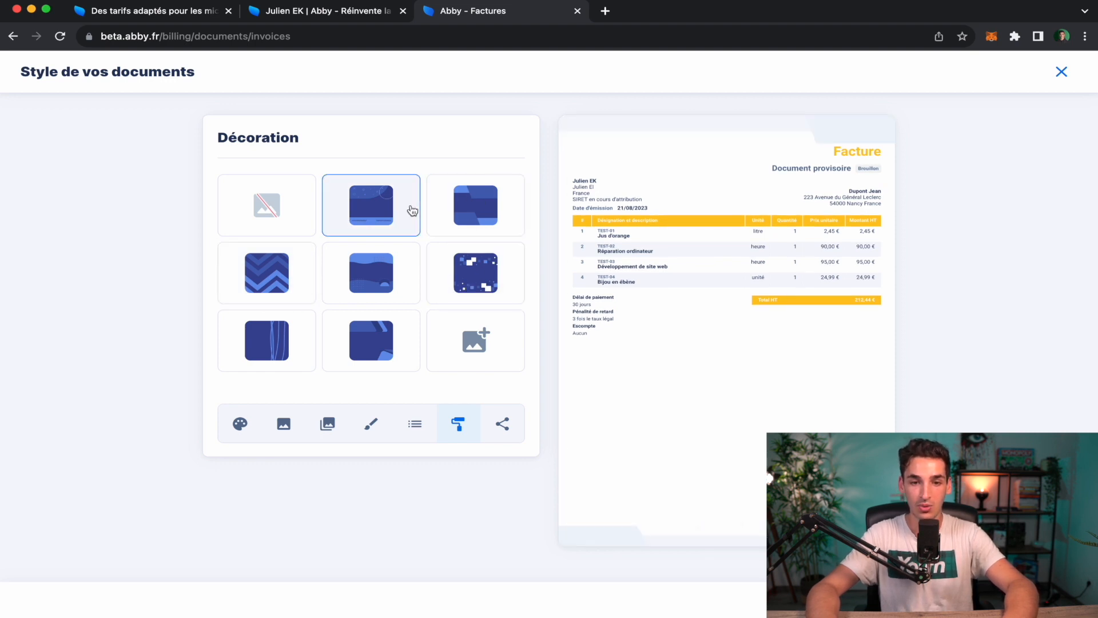
left_click(392, 269)
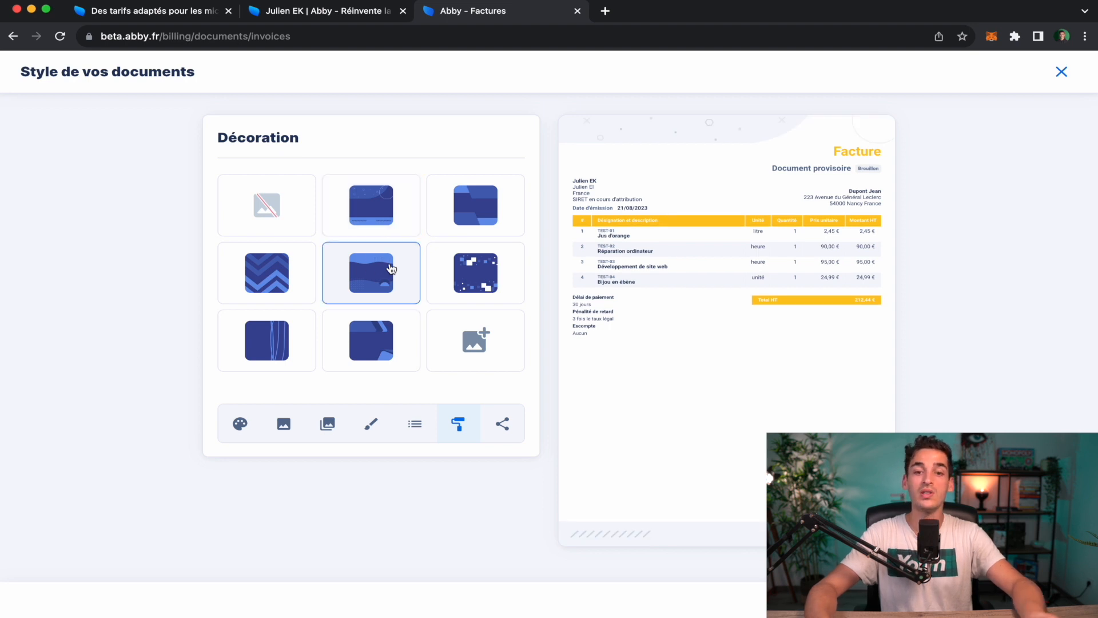
left_click(504, 426)
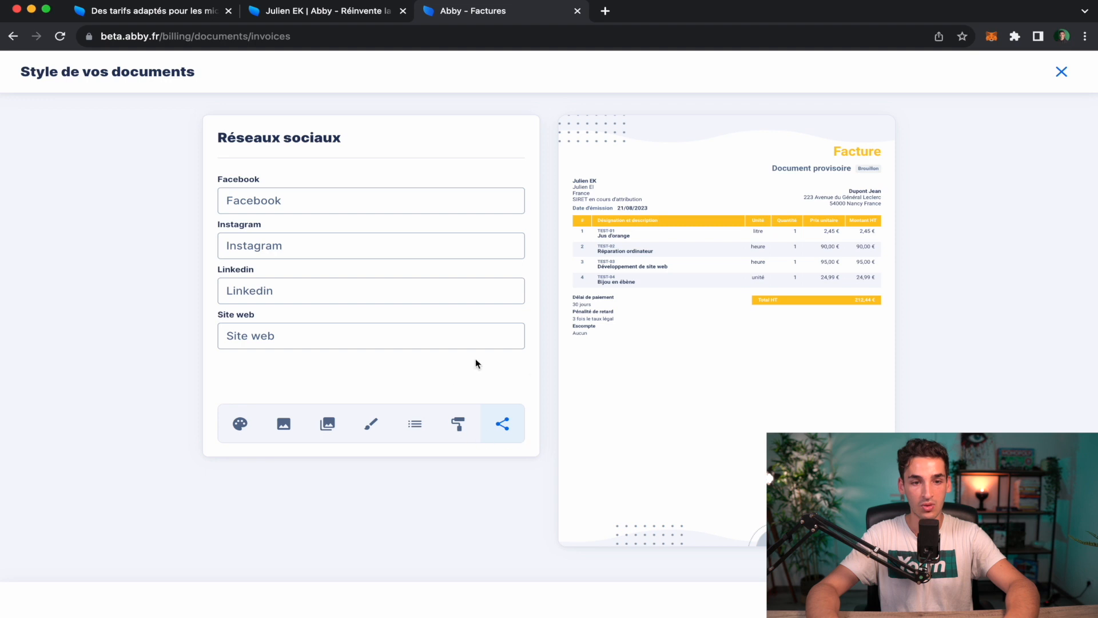
left_click(457, 428)
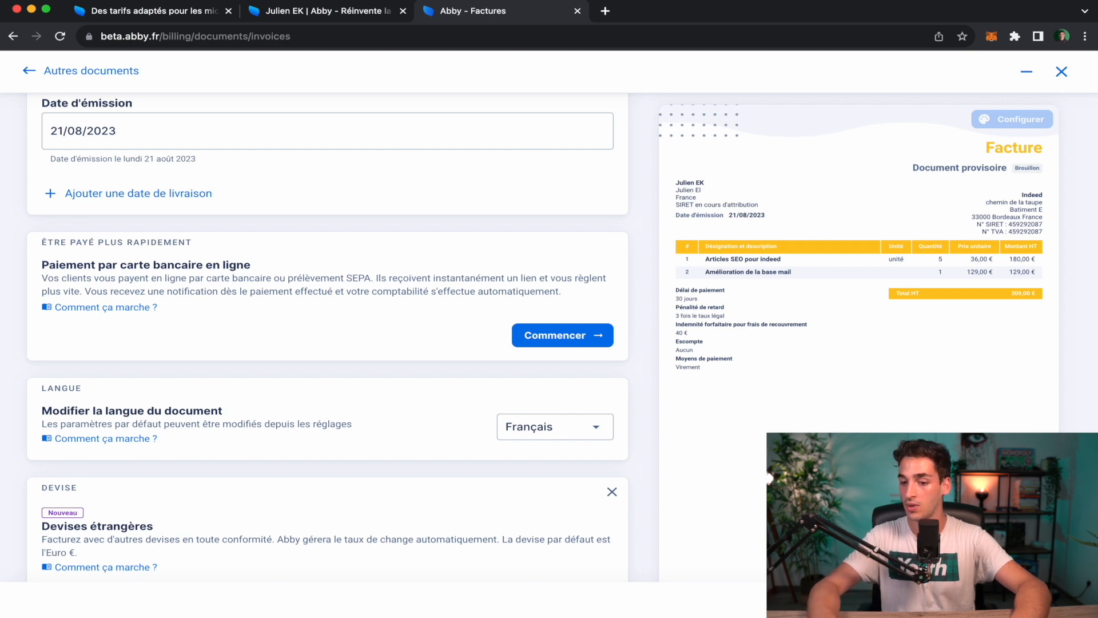
Finalise invoice F-2023-0001 via 'Finaliser et fermer' and confirm 'Marquer comme finalisé'.
left_click(1018, 599)
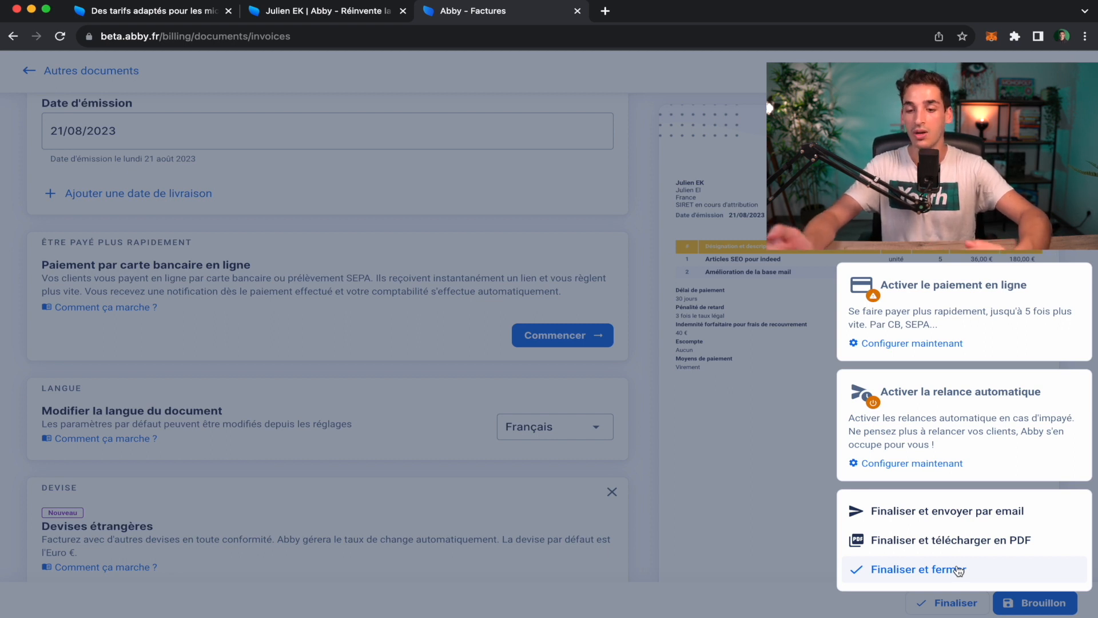
left_click(959, 570)
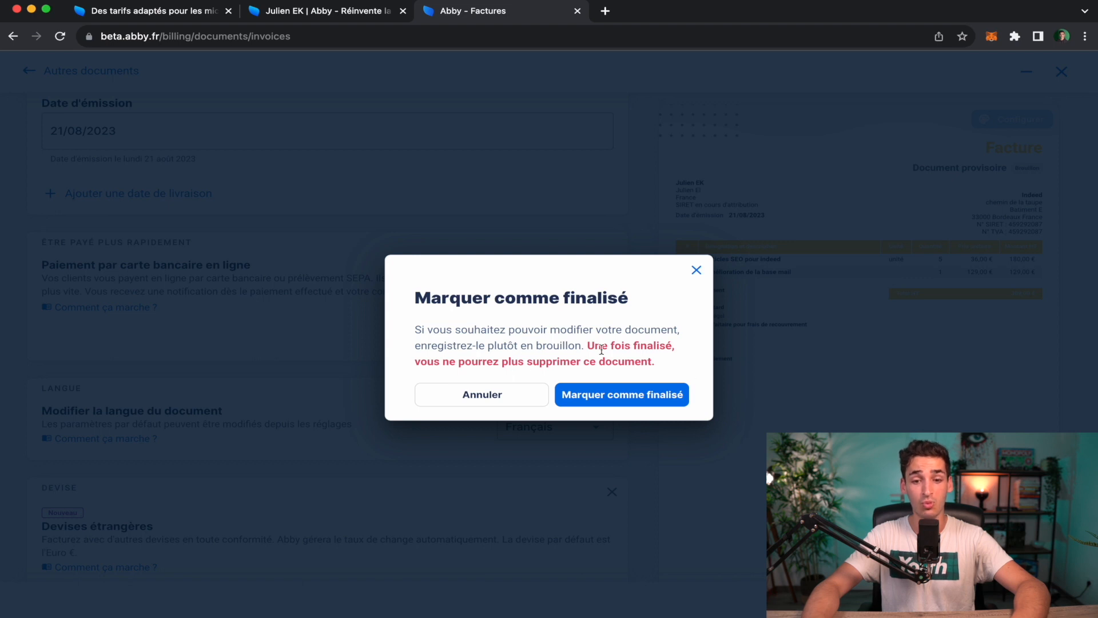
left_click(640, 398)
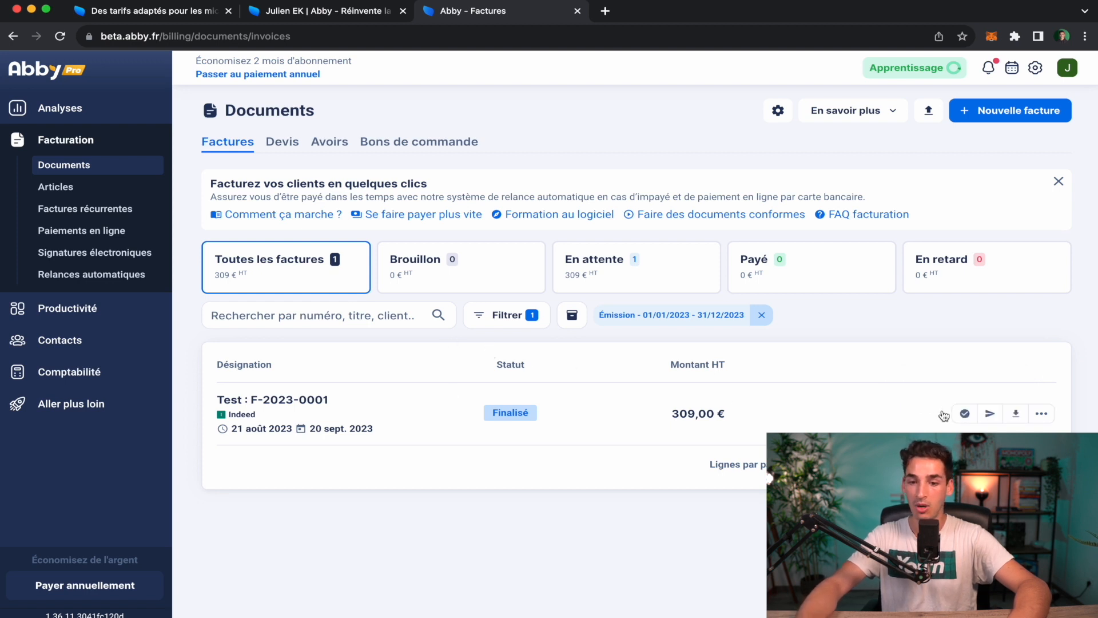
Mark F-2023-0001 as paid by a 309 € Virement dated 21/08/2023.
left_click(965, 416)
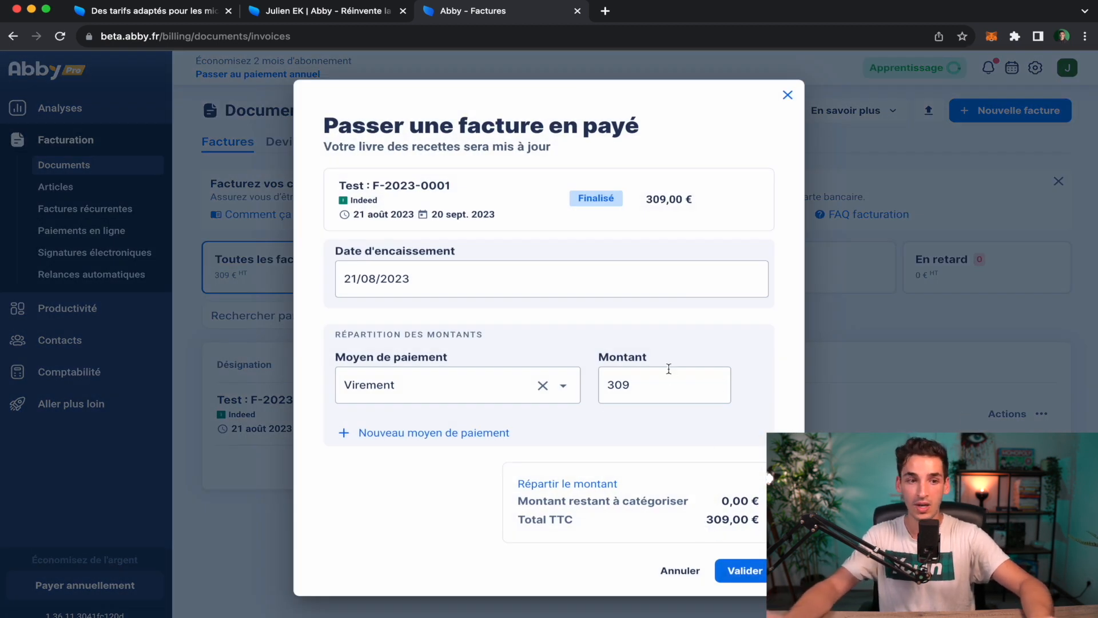
left_click(787, 94)
left_click(60, 108)
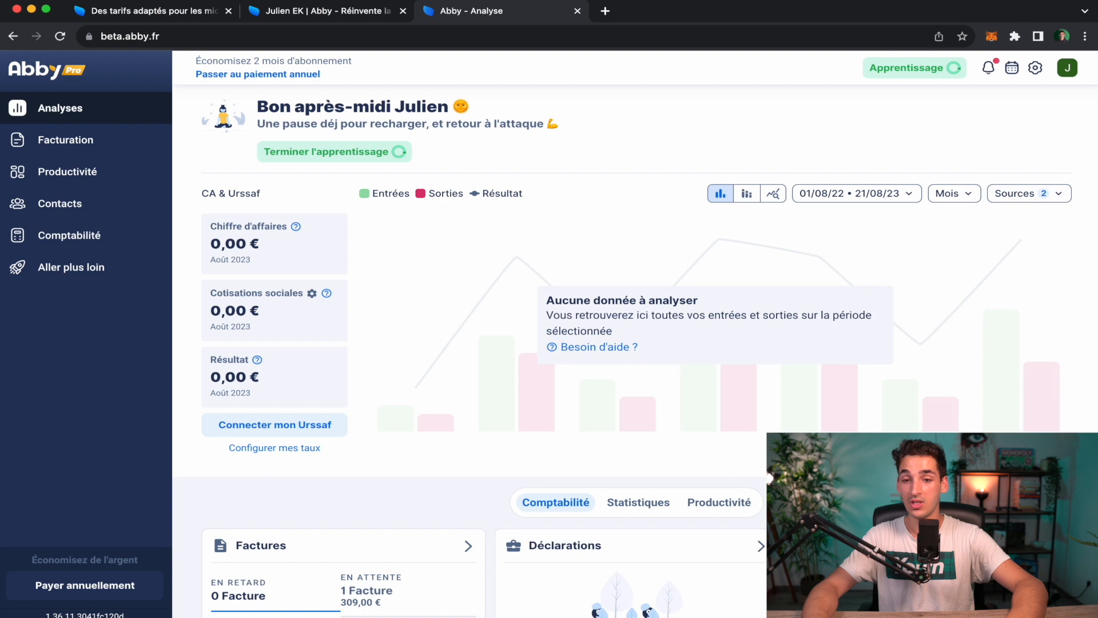
left_click(79, 141)
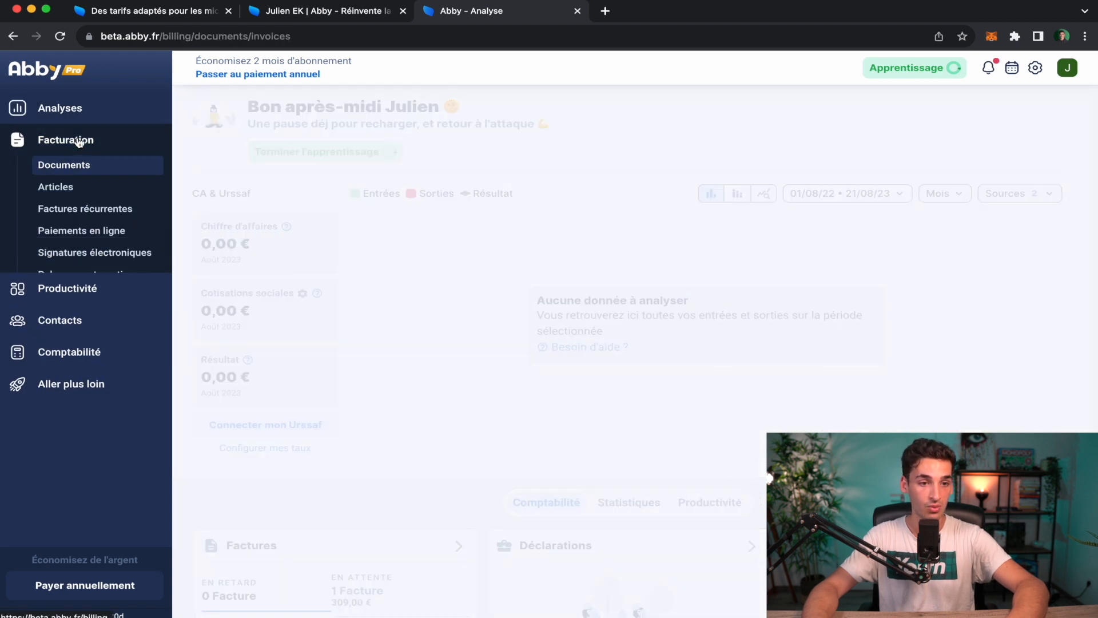
mouse_move(362, 392)
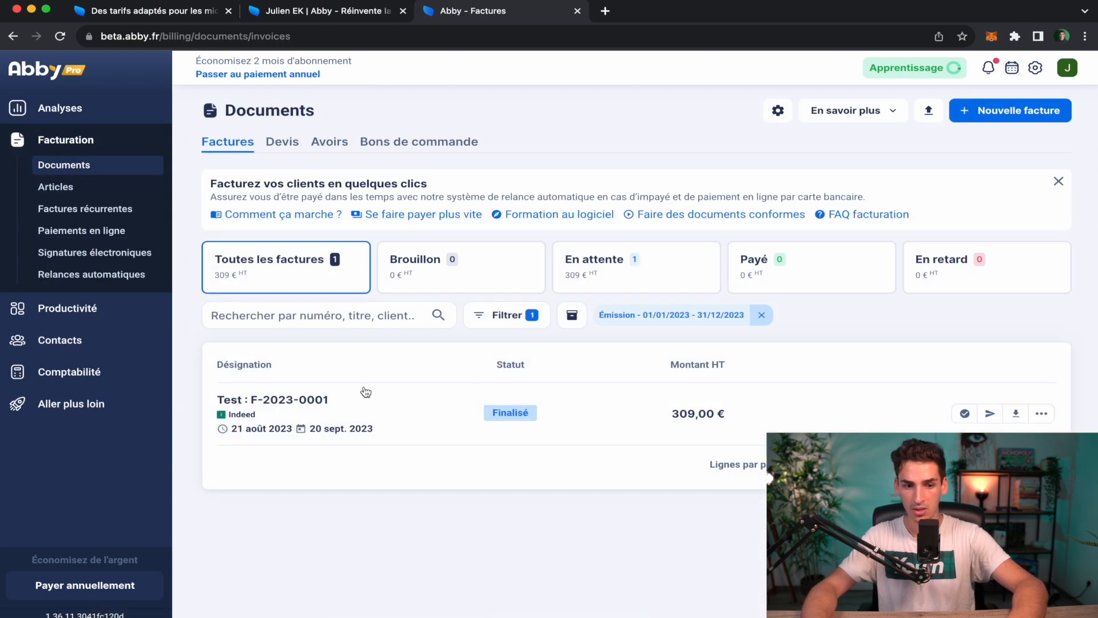
left_click(965, 413)
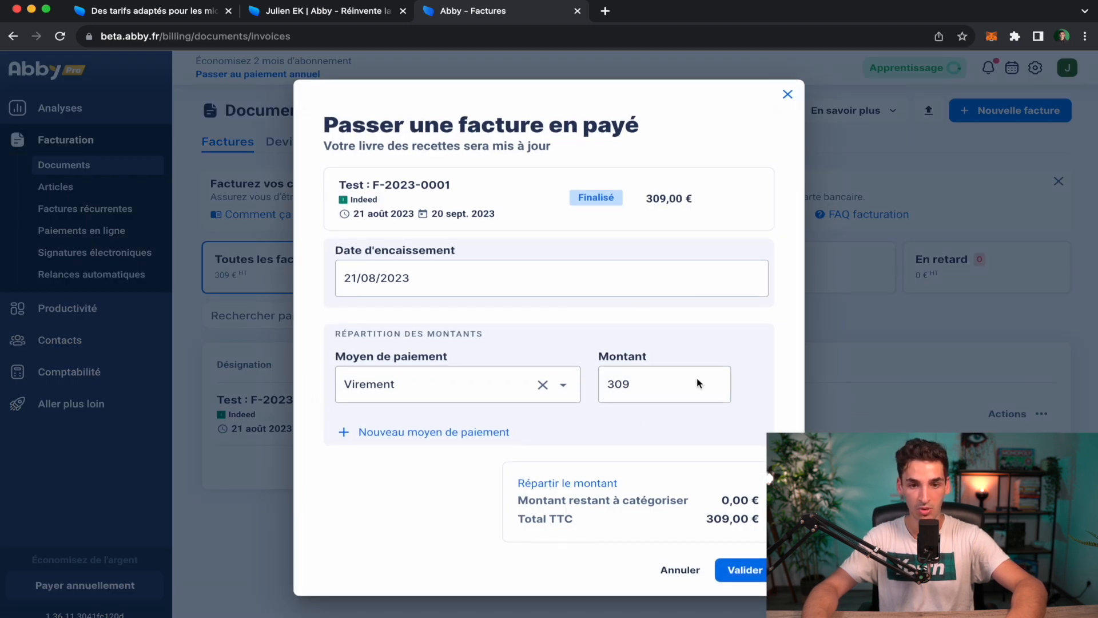
left_click(743, 568)
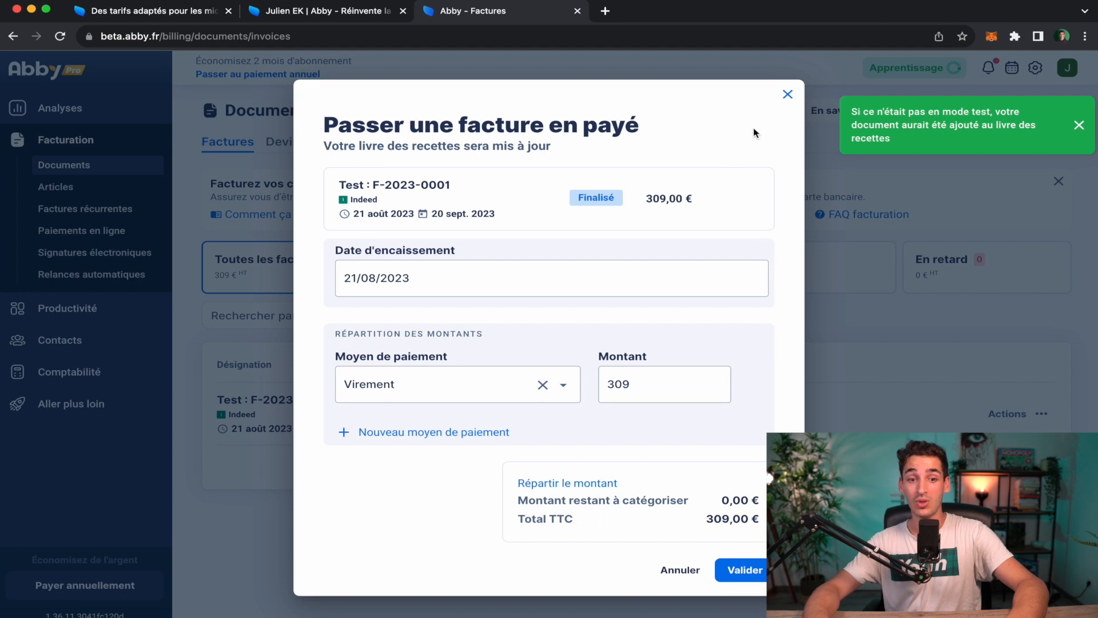
left_click(787, 94)
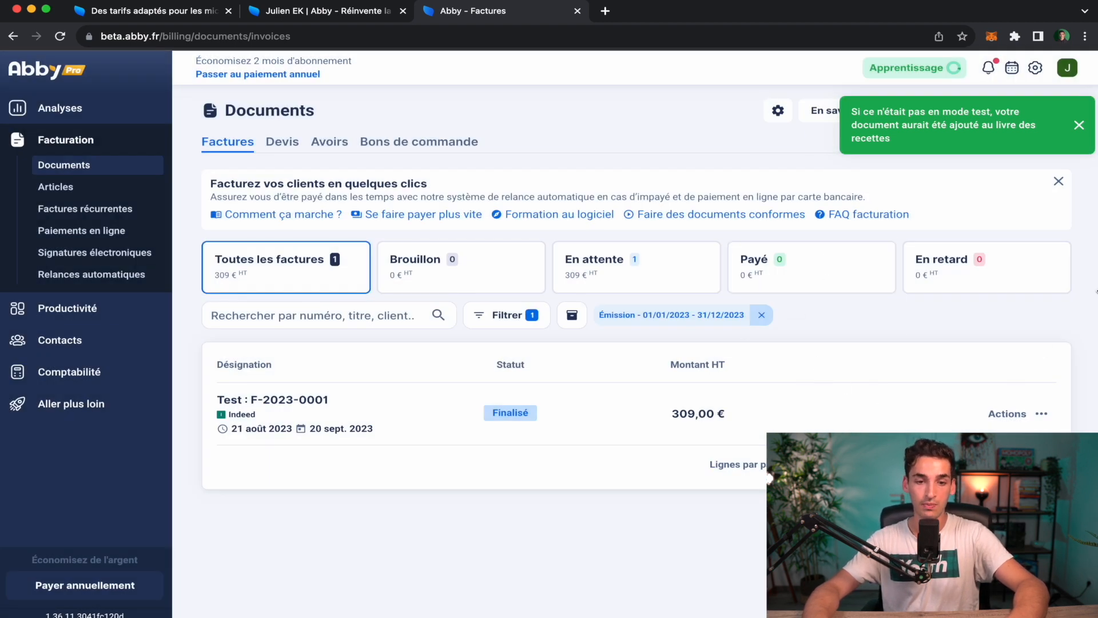
Start a new invoice with Indeed as the client.
left_click(981, 110)
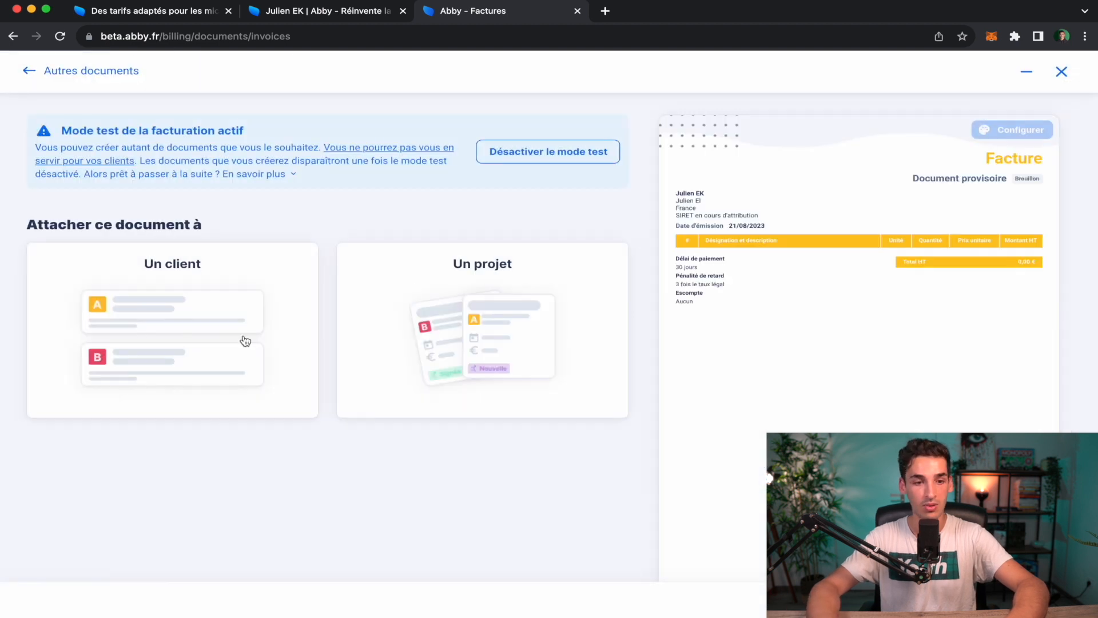
left_click(245, 340)
left_click(299, 308)
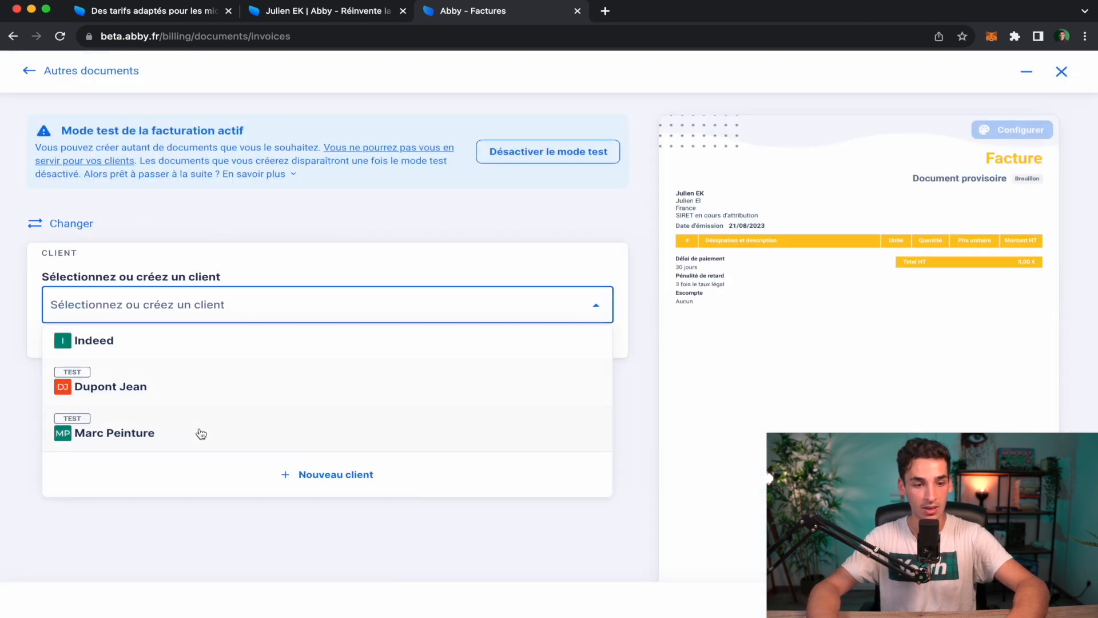
left_click(225, 353)
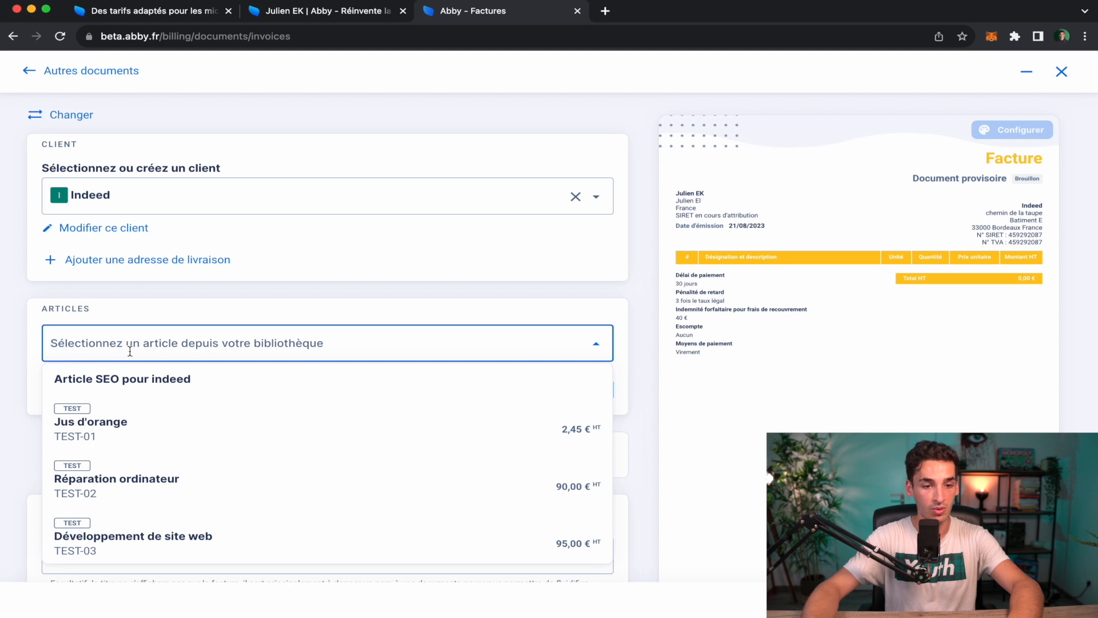
Add the Article SEO pour indeed line at 50 € unit price and quantity 4.
left_click(142, 390)
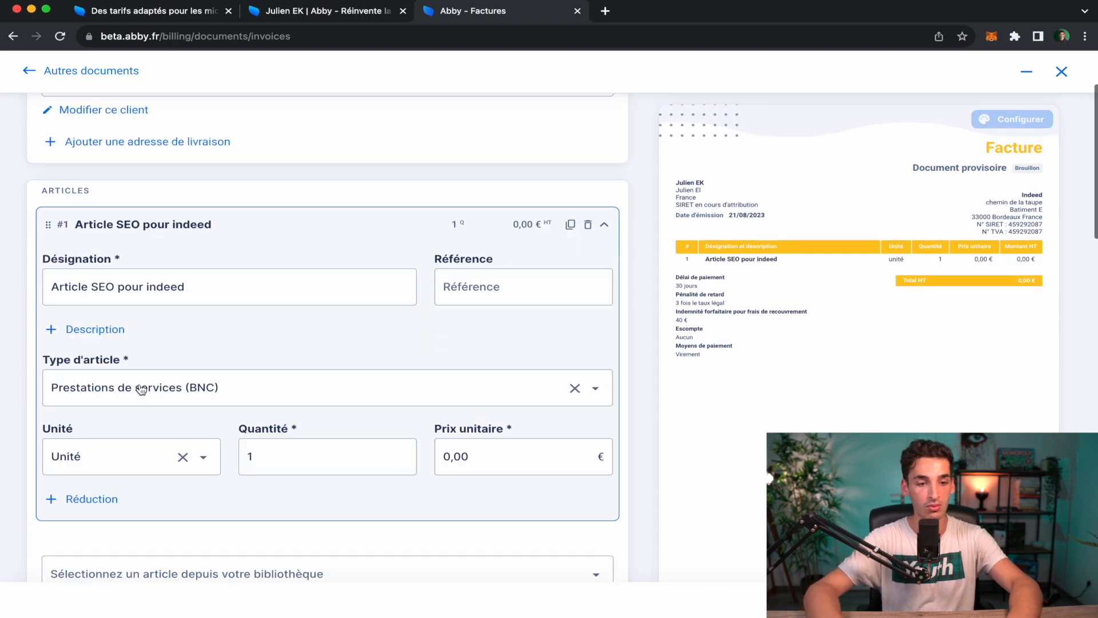
scroll(142, 390, "down", 3)
left_click(465, 325)
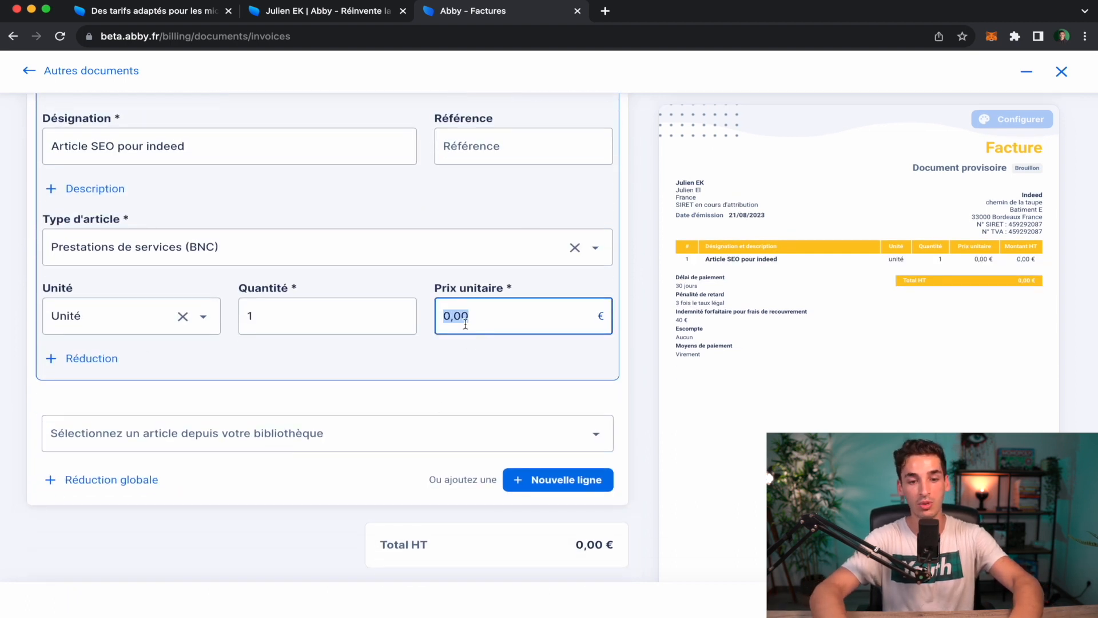
type("50")
left_click(283, 398)
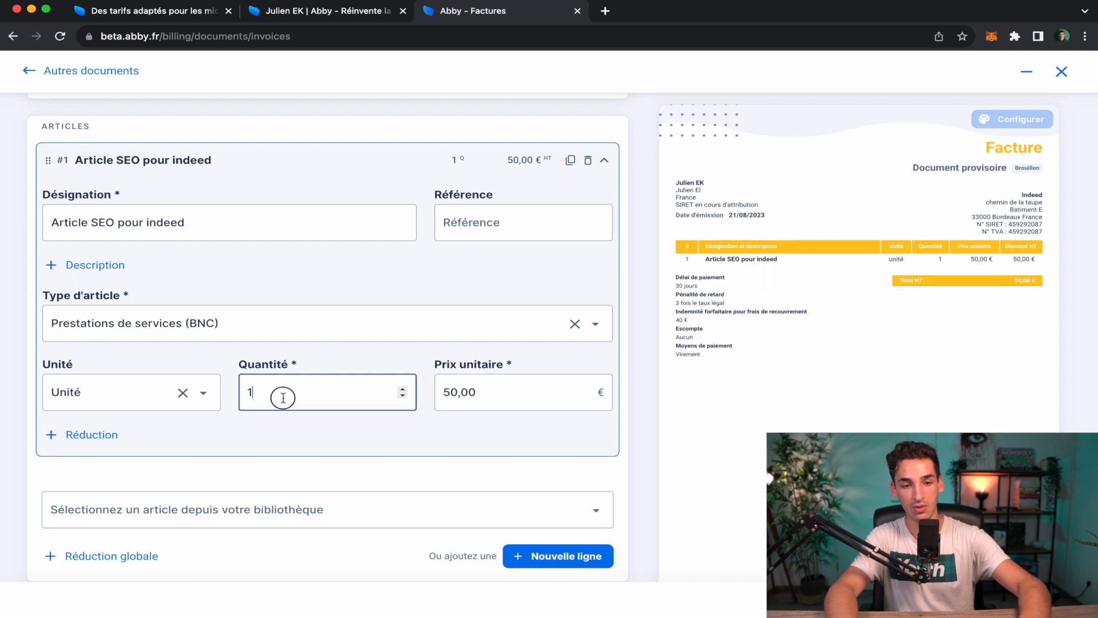
type("4")
left_click(307, 437)
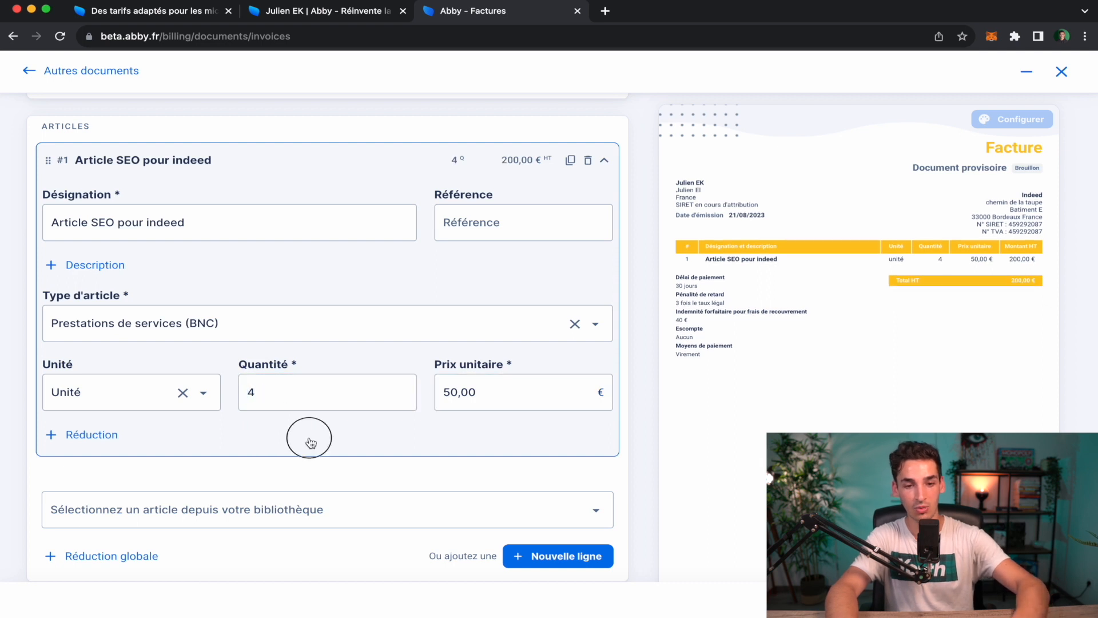
Finalise and close invoice F-2023-0001 for 200 €, confirming Marquer comme finalisé.
scroll(311, 443, "down", 1)
scroll(828, 371, "down", 10)
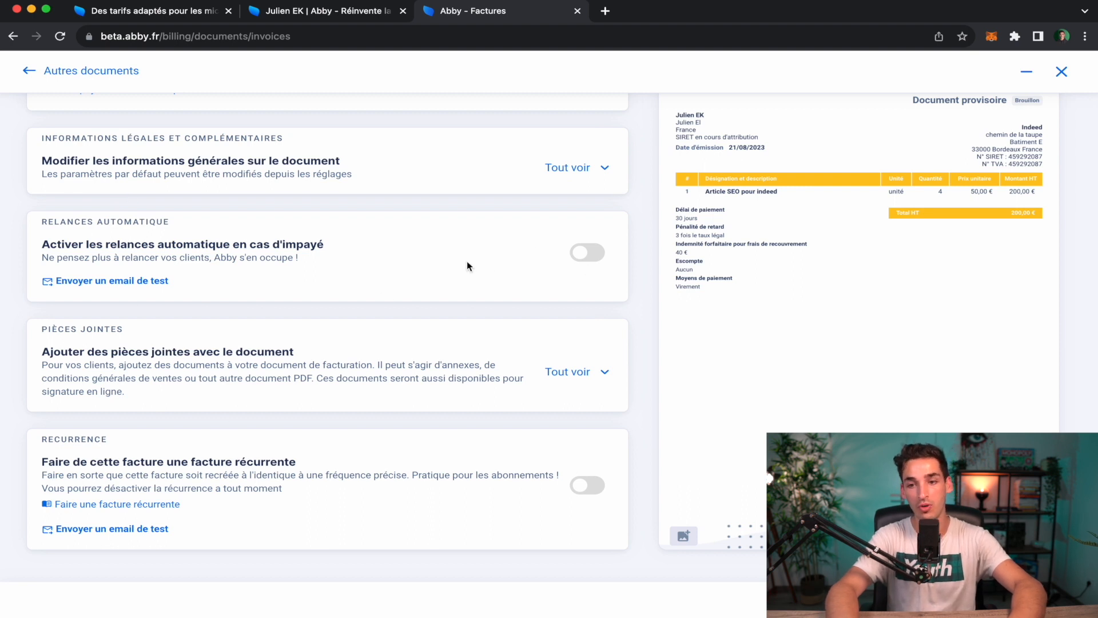
left_click(947, 603)
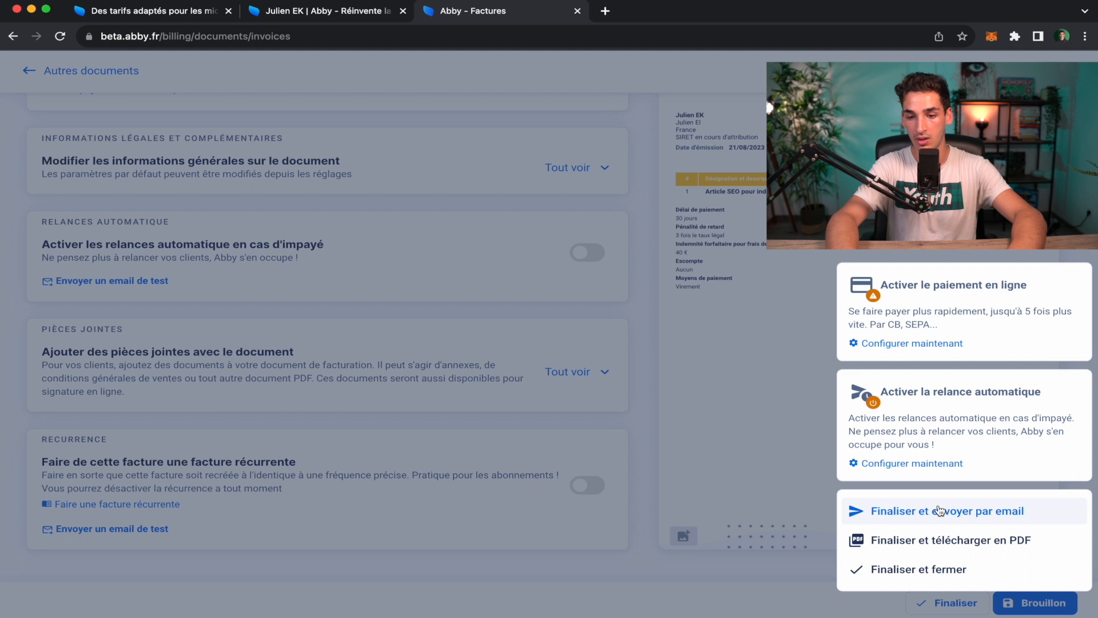
left_click(965, 575)
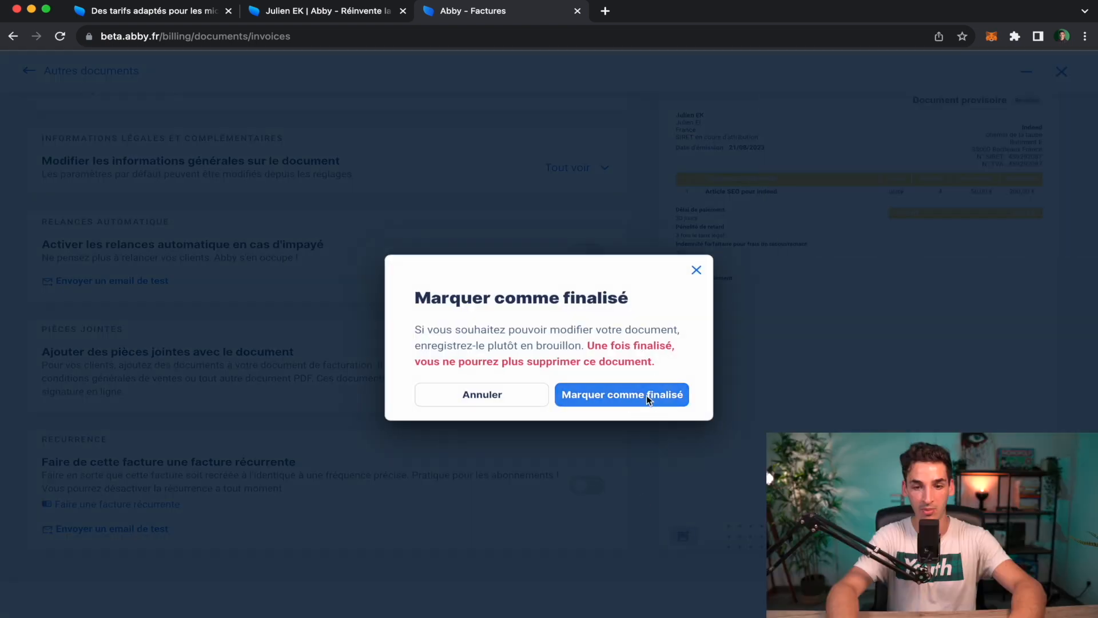
left_click(646, 394)
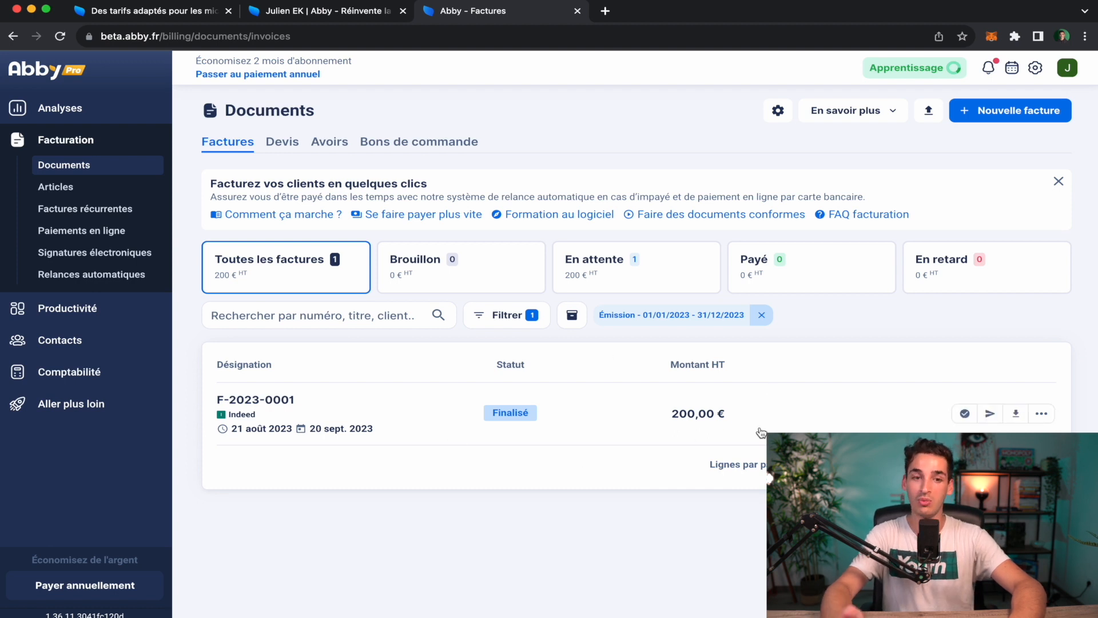
Mark invoice F-2023-0001 as paid, close the confirmation, and go to the analytics dashboard.
left_click(965, 413)
left_click(749, 573)
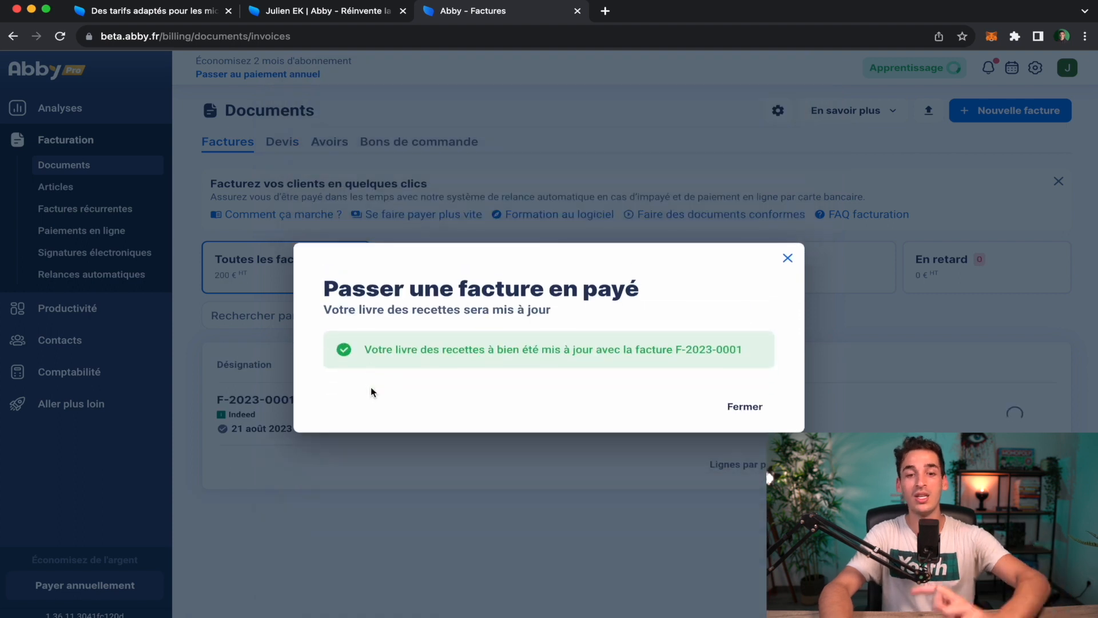
left_click(761, 410)
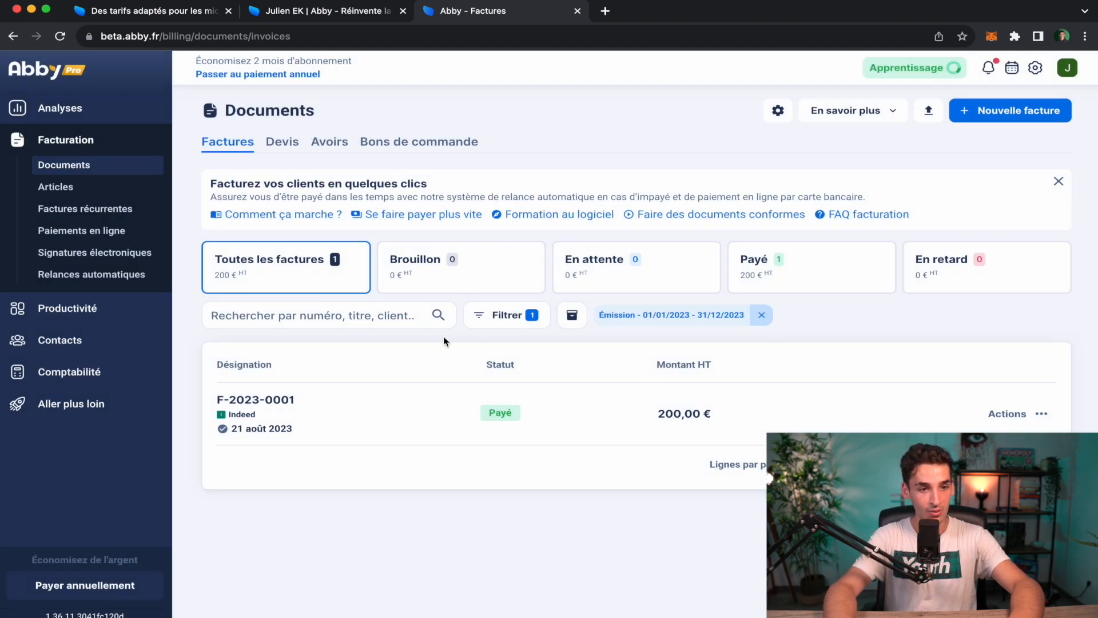
left_click(89, 108)
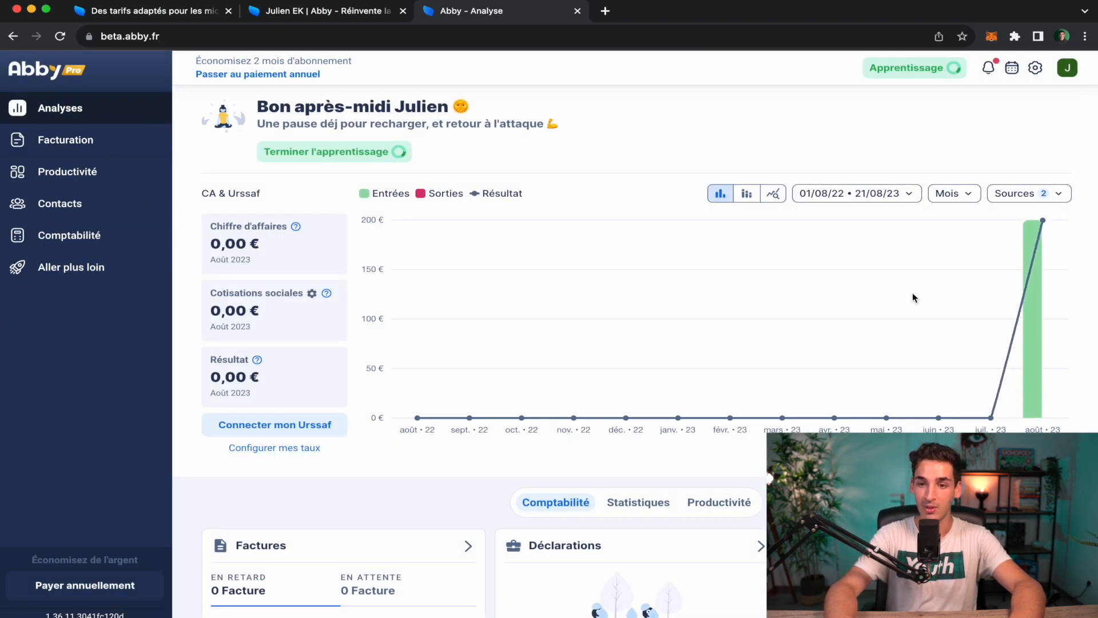
mouse_move(1043, 222)
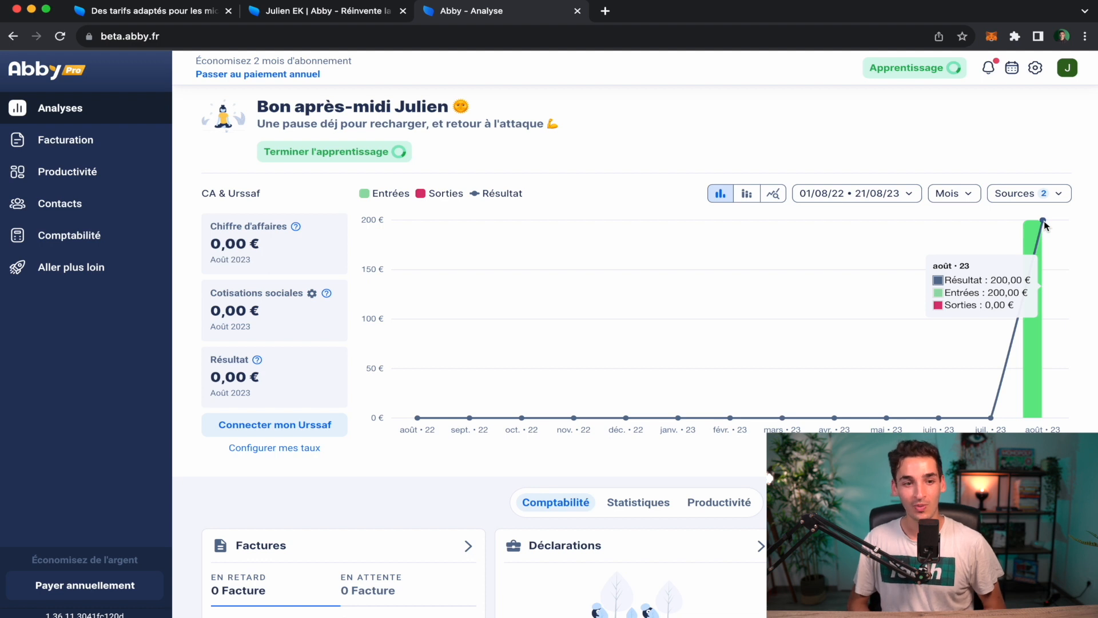
scroll(1045, 221, "down", 6)
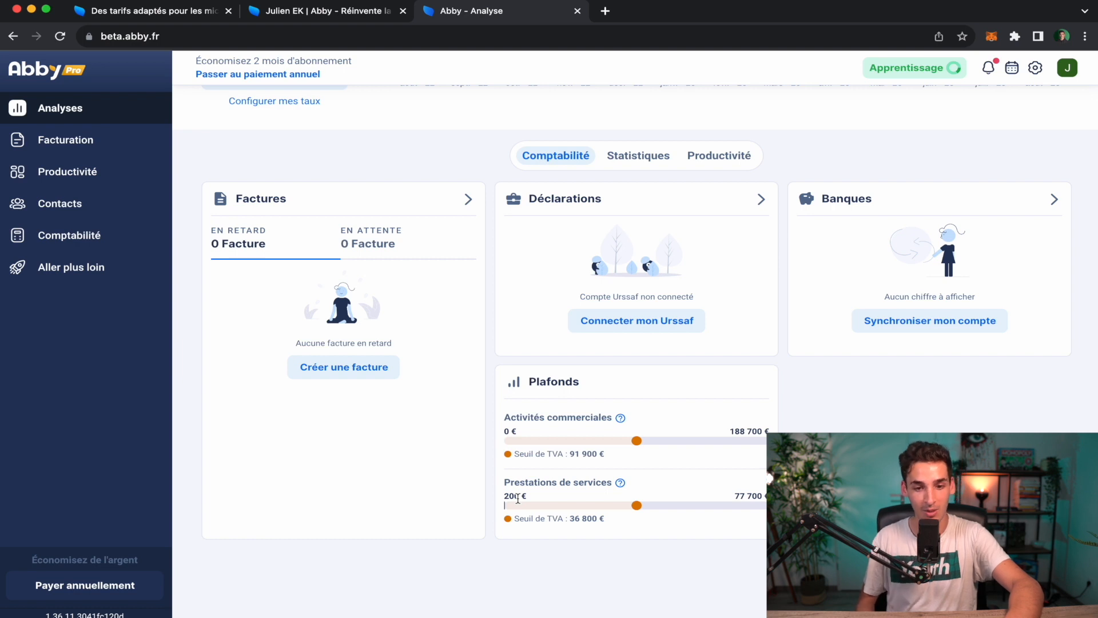
scroll(692, 496, "up", 10)
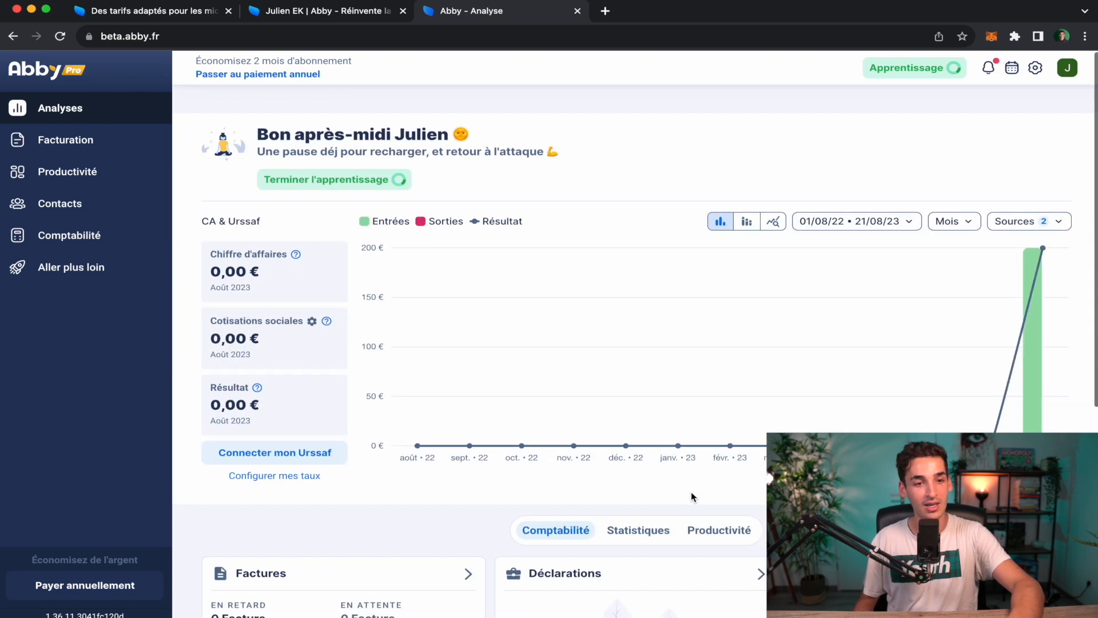
left_click(85, 152)
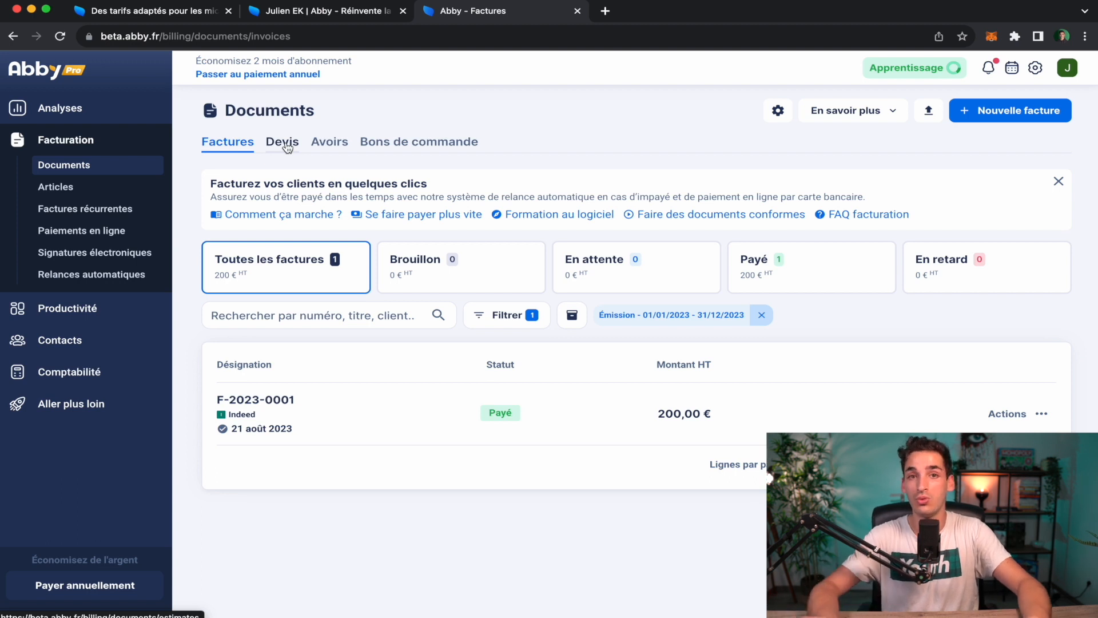
Create a new quote in the Devis list with Indeed as the client.
left_click(288, 147)
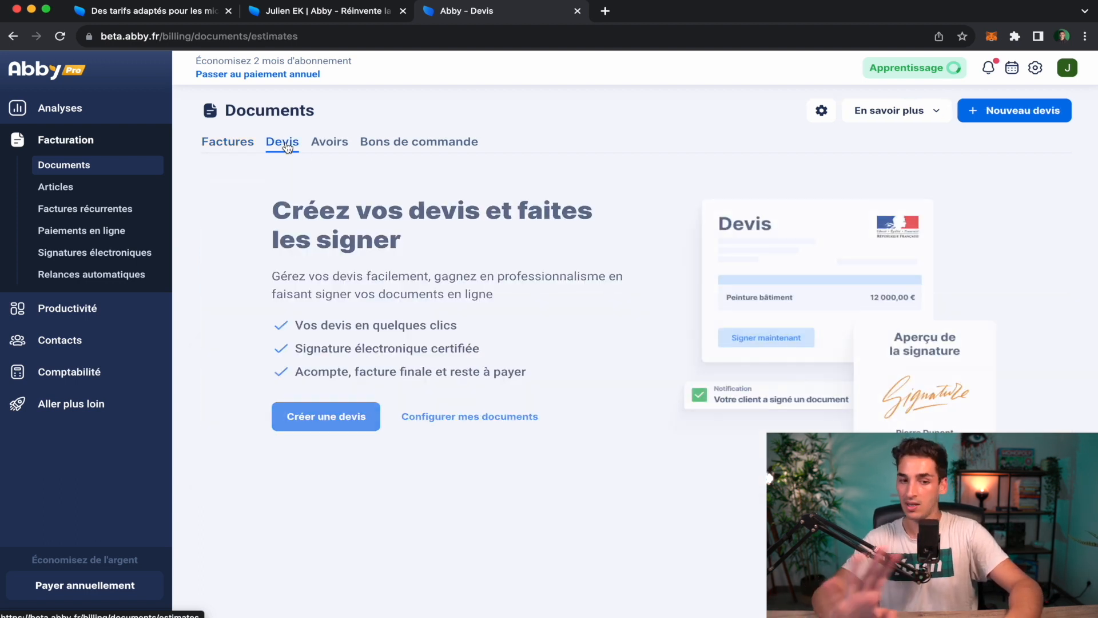
left_click(320, 417)
left_click(235, 215)
left_click(242, 195)
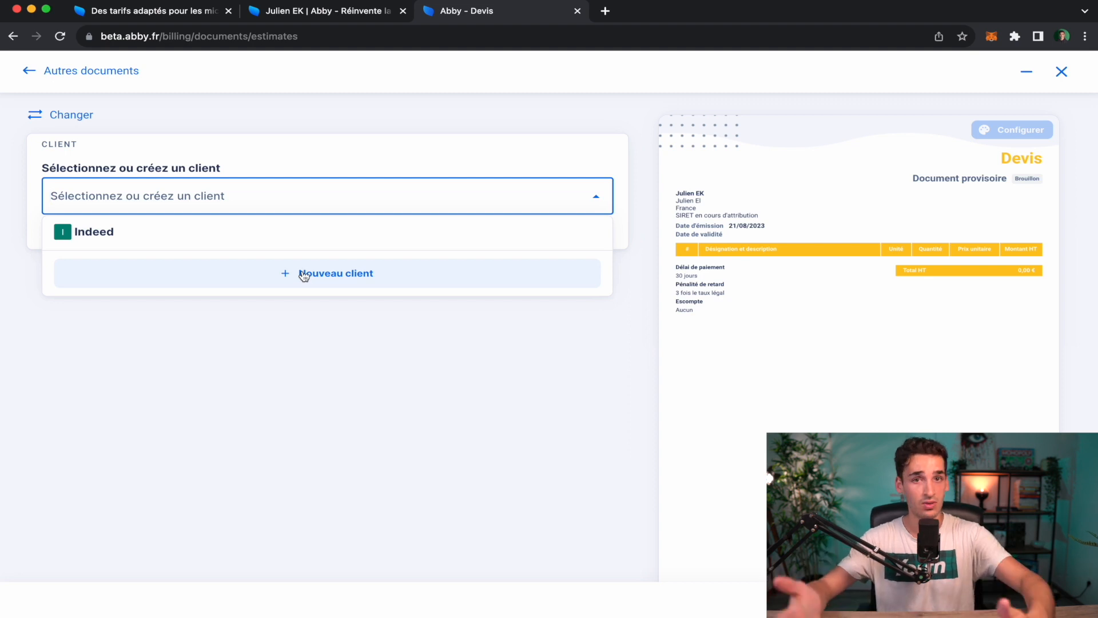
left_click(303, 238)
scroll(161, 360, "down", 1)
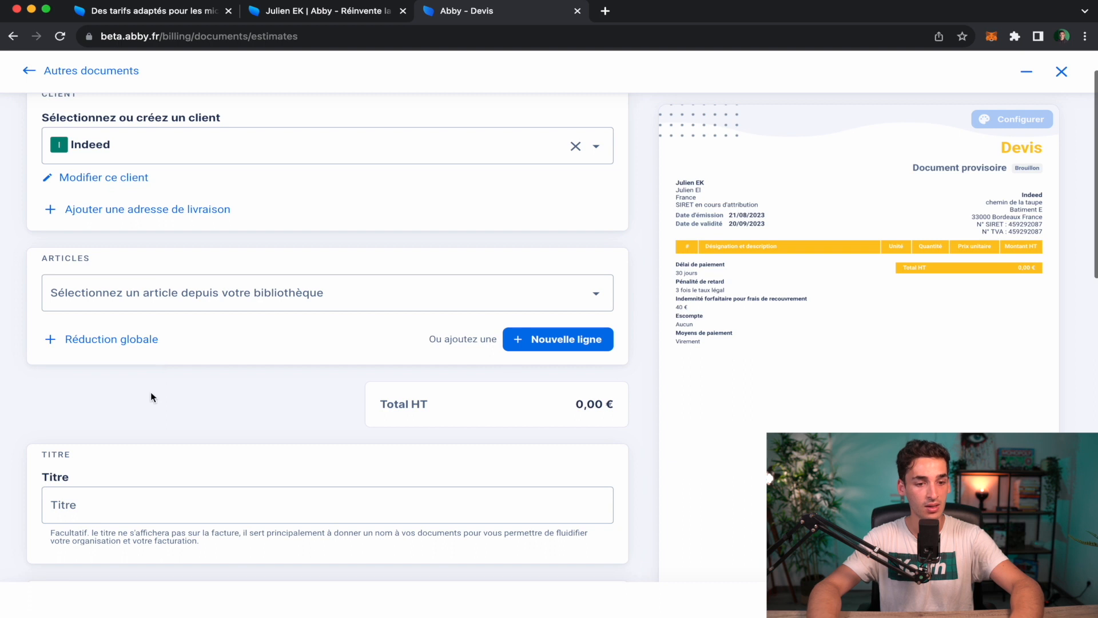
scroll(150, 392, "down", 3)
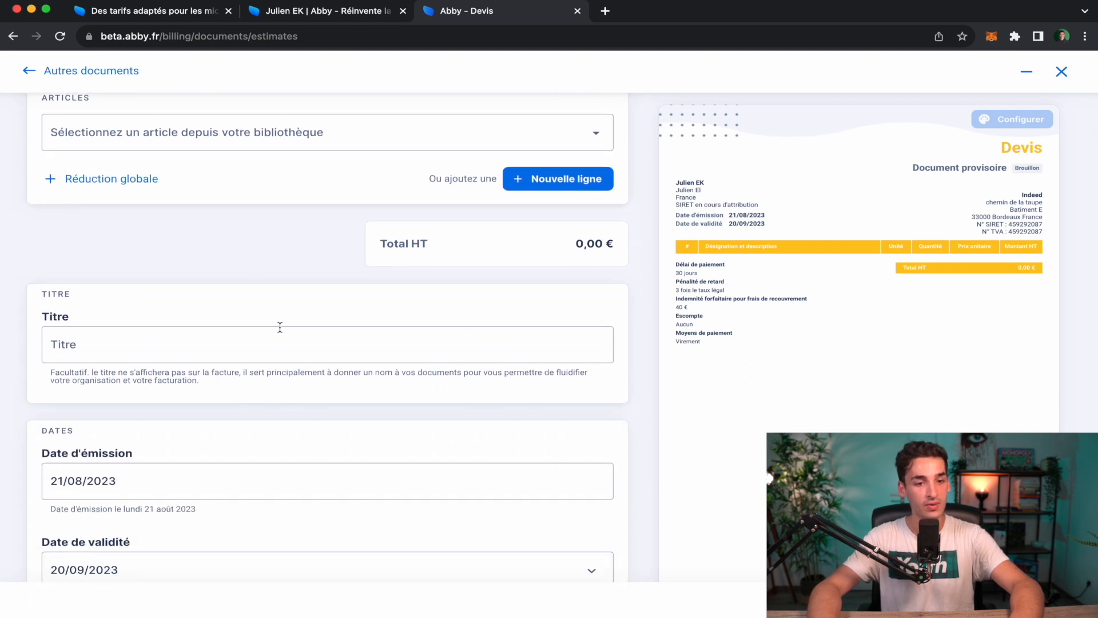
scroll(385, 449, "down", 1)
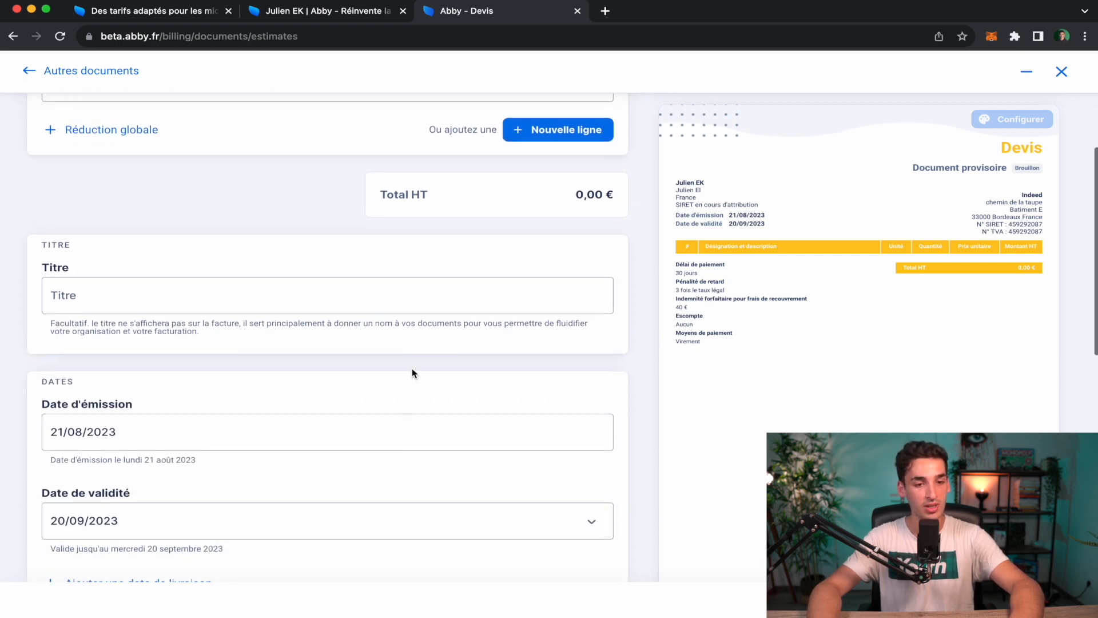
Leave the title empty, set issue date 22/08/2023, validity 22/09/2023, and add a delivery date.
left_click(352, 297)
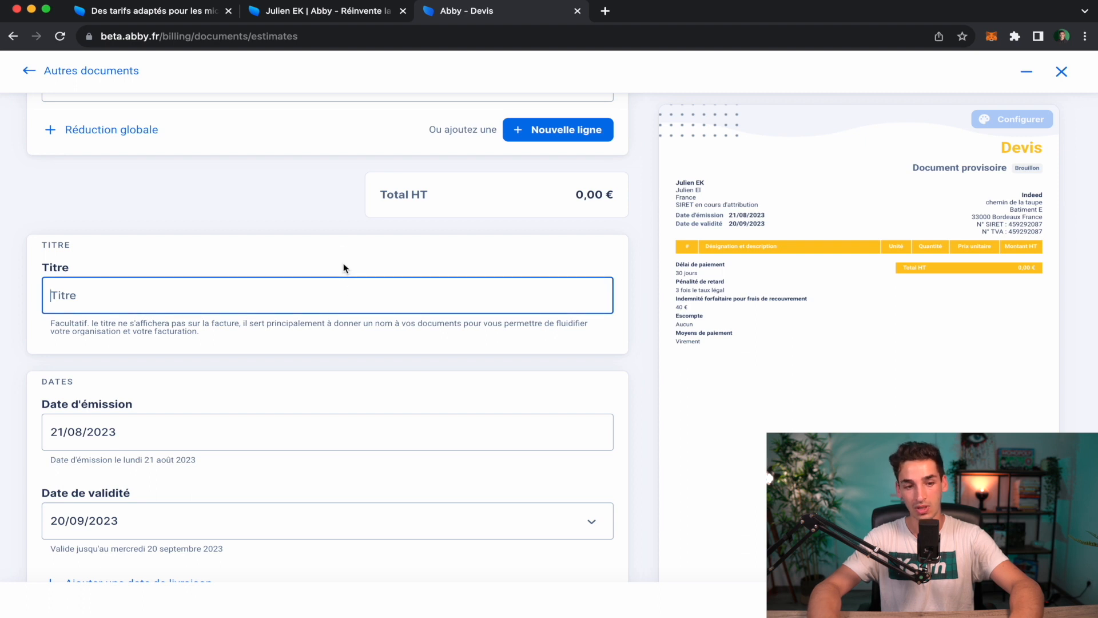
left_click(343, 267)
scroll(343, 268, "down", 3)
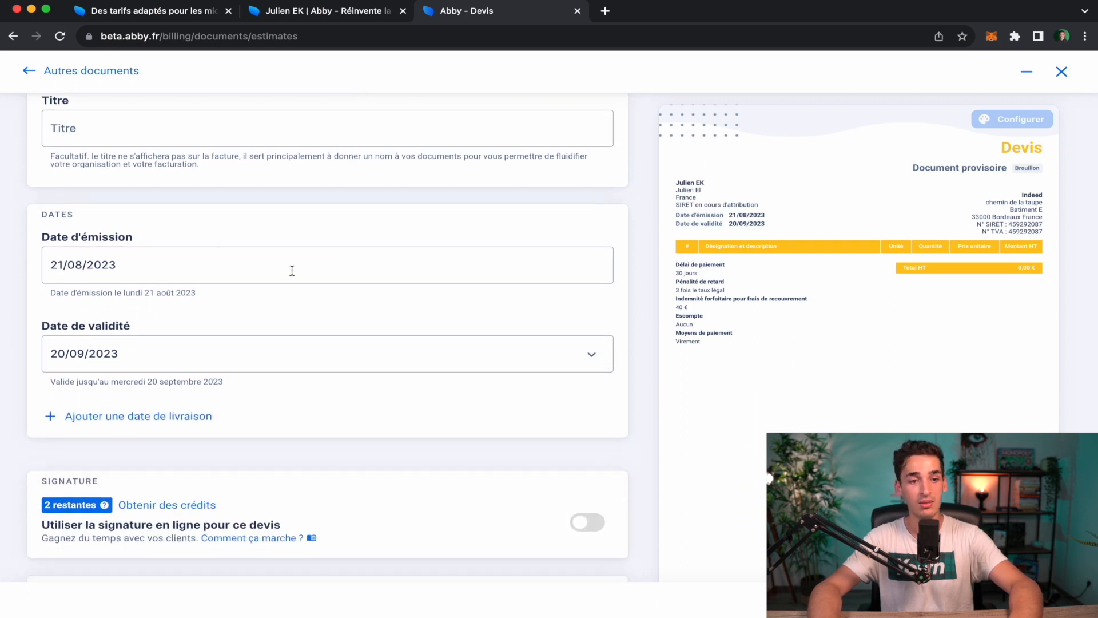
left_click(292, 270)
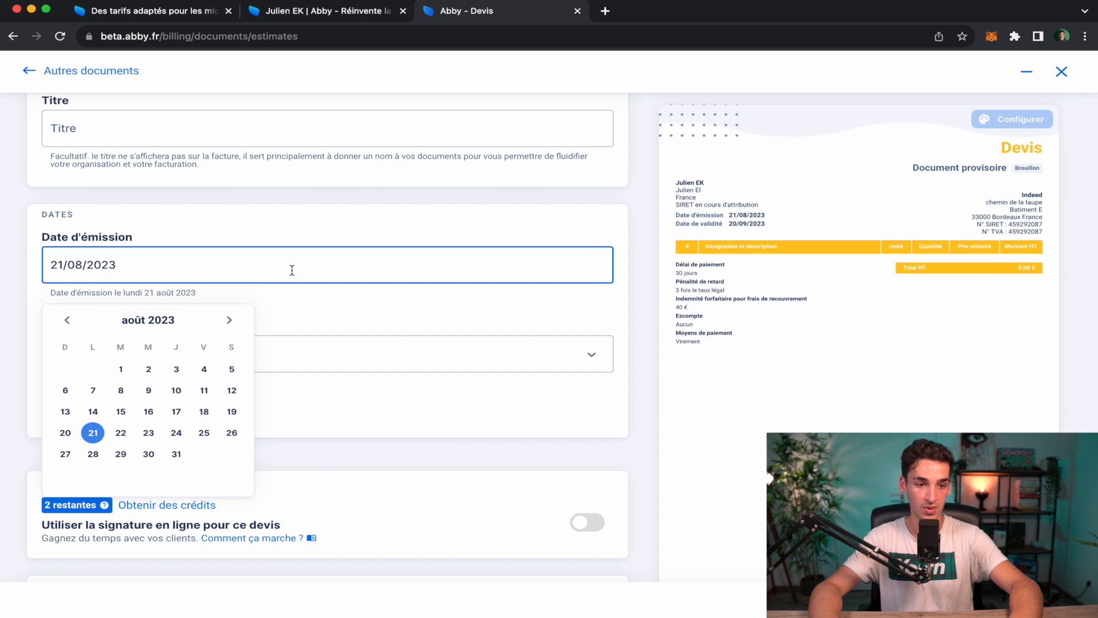
left_click(121, 433)
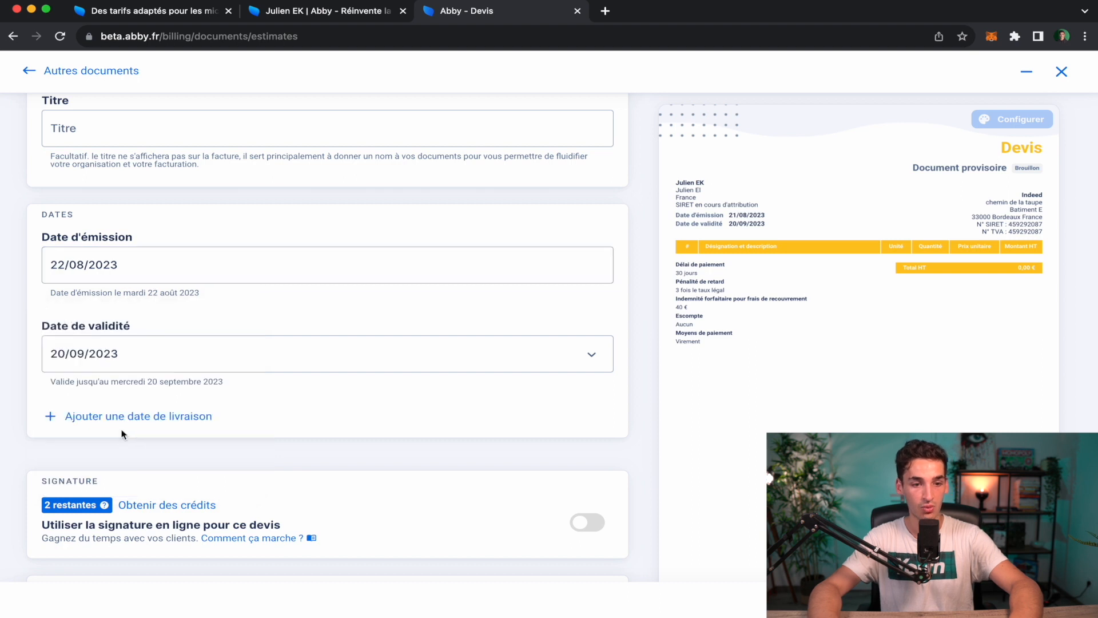
left_click(151, 359)
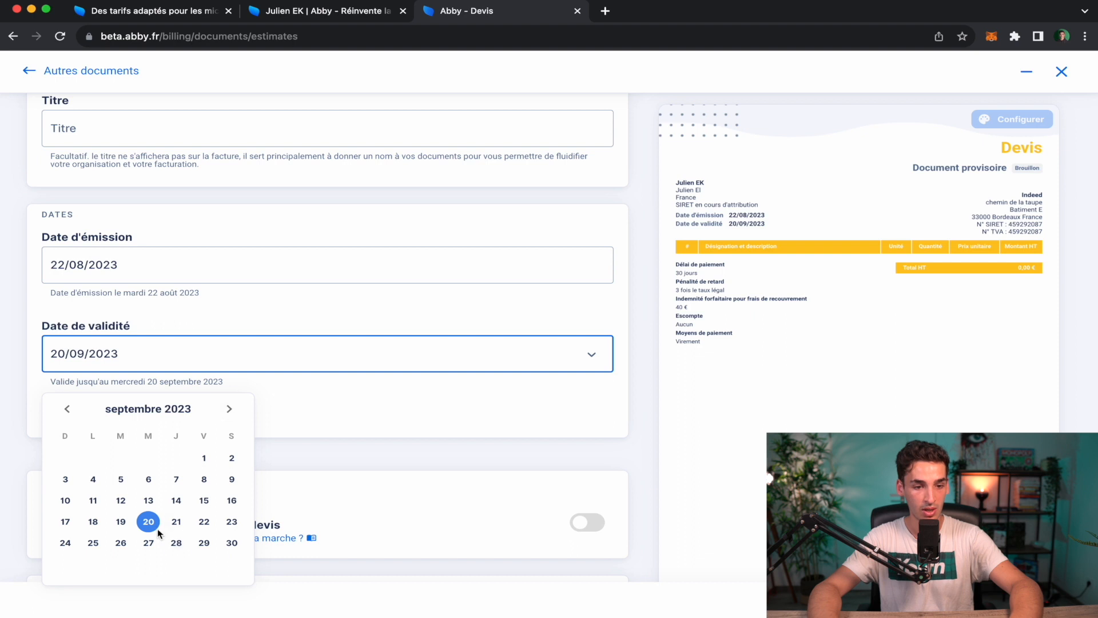
left_click(202, 523)
left_click(352, 420)
scroll(351, 419, "up", 7)
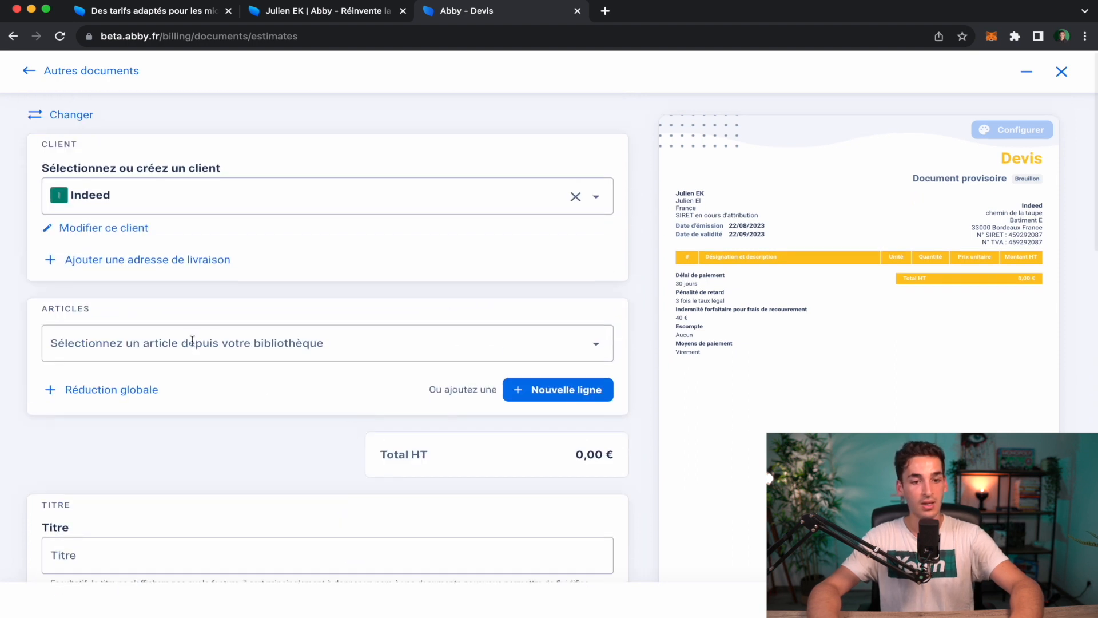
Search the article library for 'création d'un site annexe à indeed' and create a new line.
left_click(403, 352)
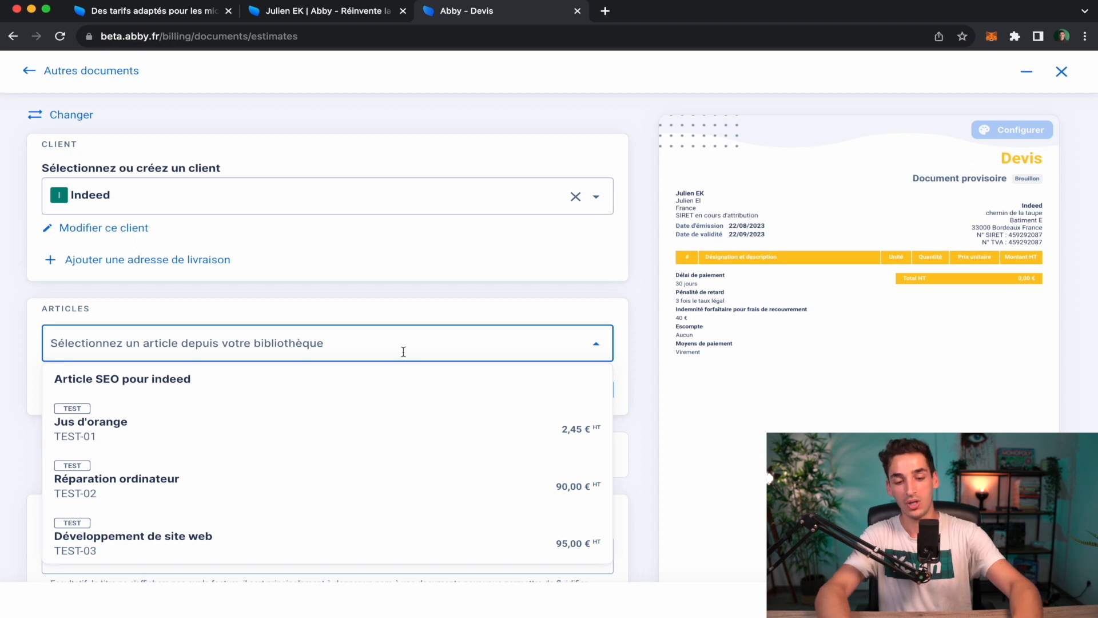
type("créario")
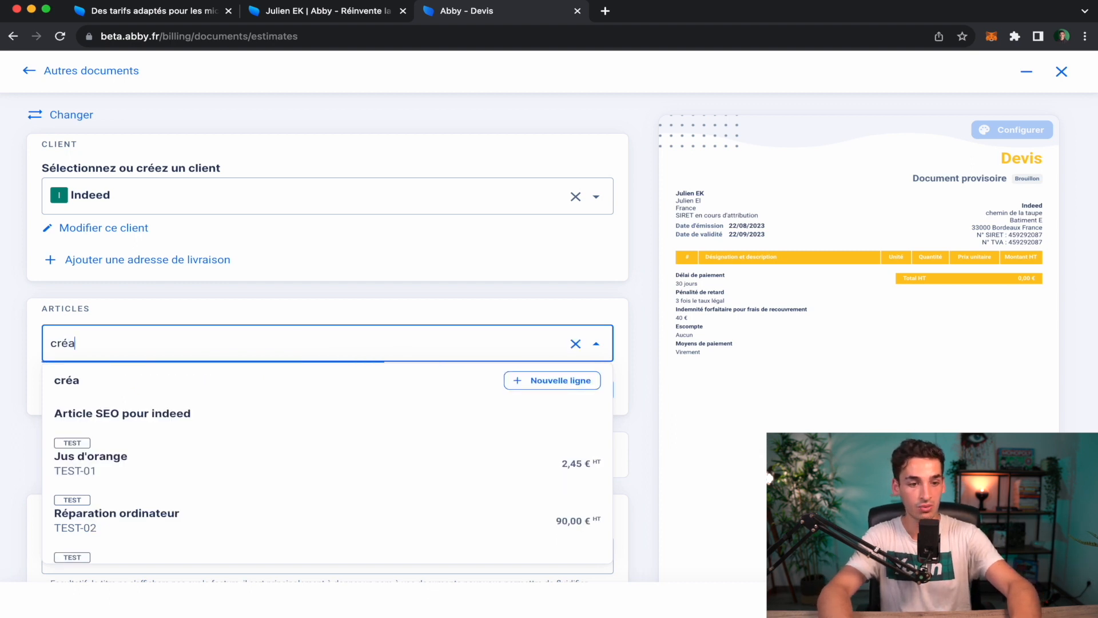
key("BackSpace")
key("BackSpace")
key("BackSpace")
type("tion")
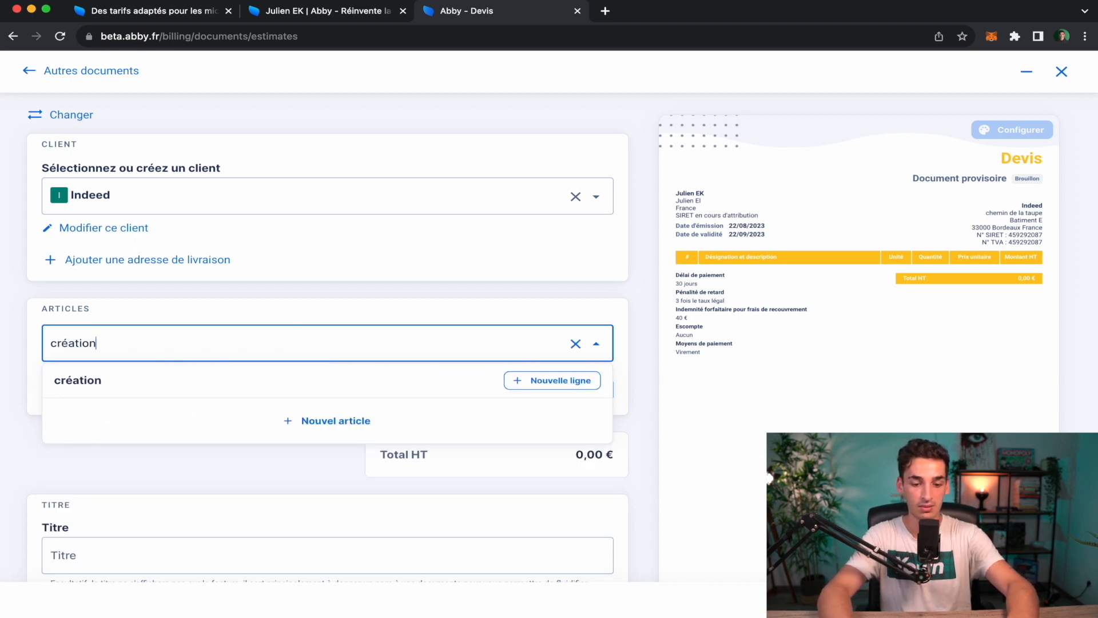
type(" d'un site ")
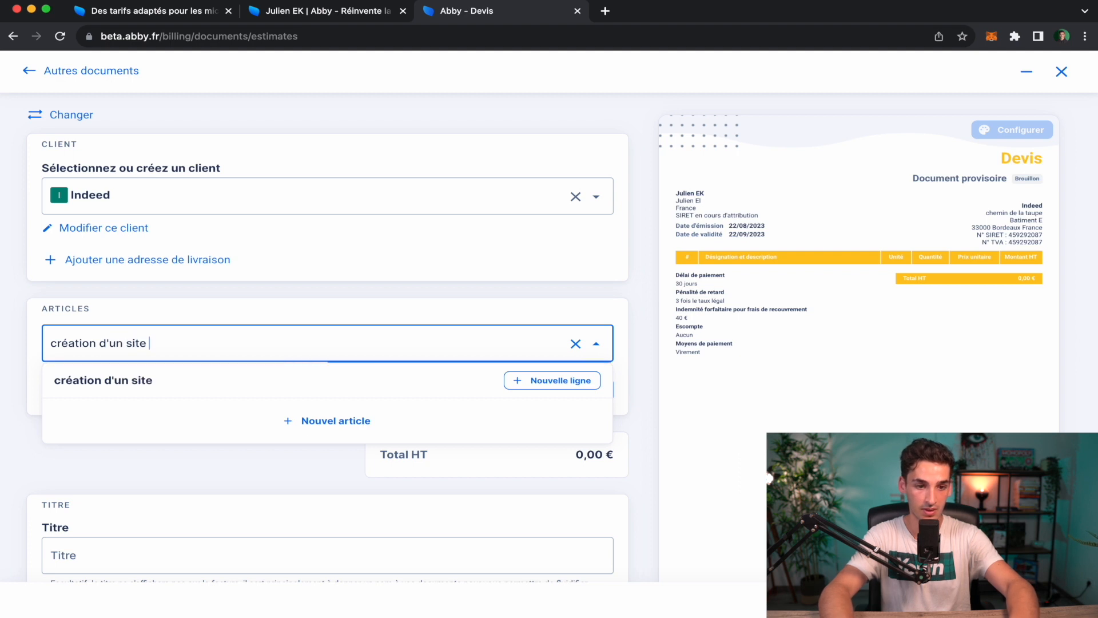
type("annexe à indeed")
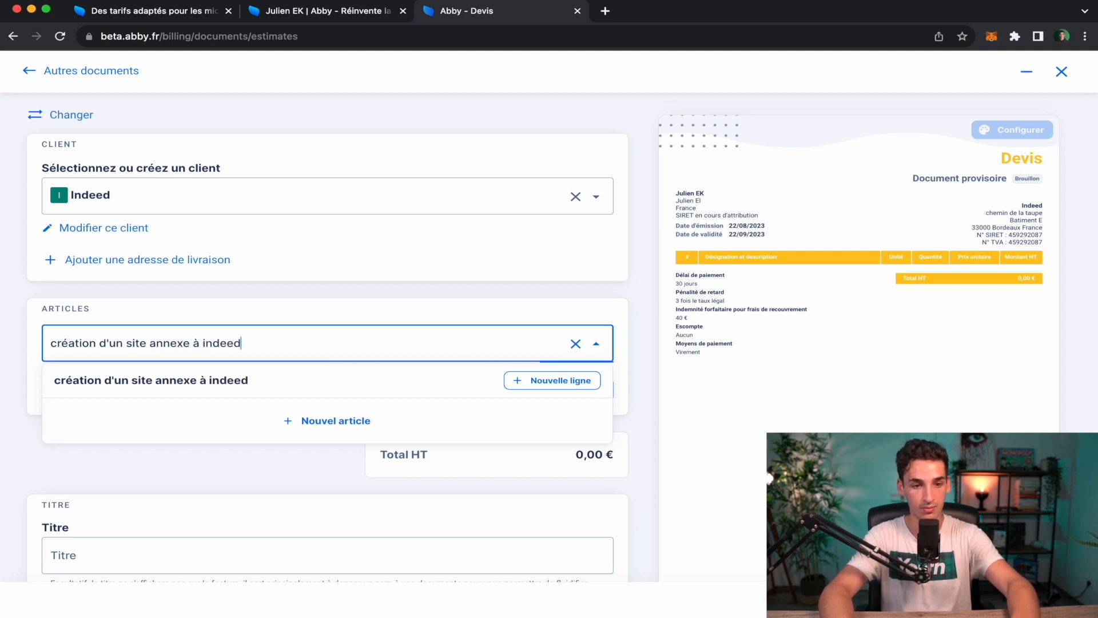
left_click(468, 378)
Set the line to 'creation site web annexe', type Prestations de services (BNC), unit price 1 900 €.
scroll(375, 396, "down", 3)
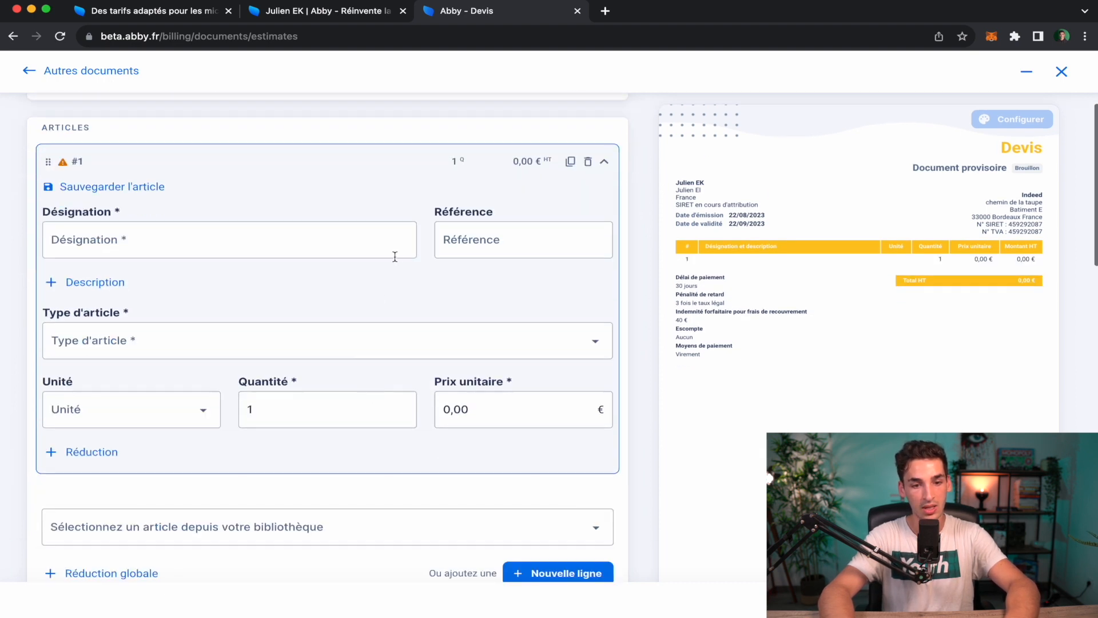
left_click(91, 236)
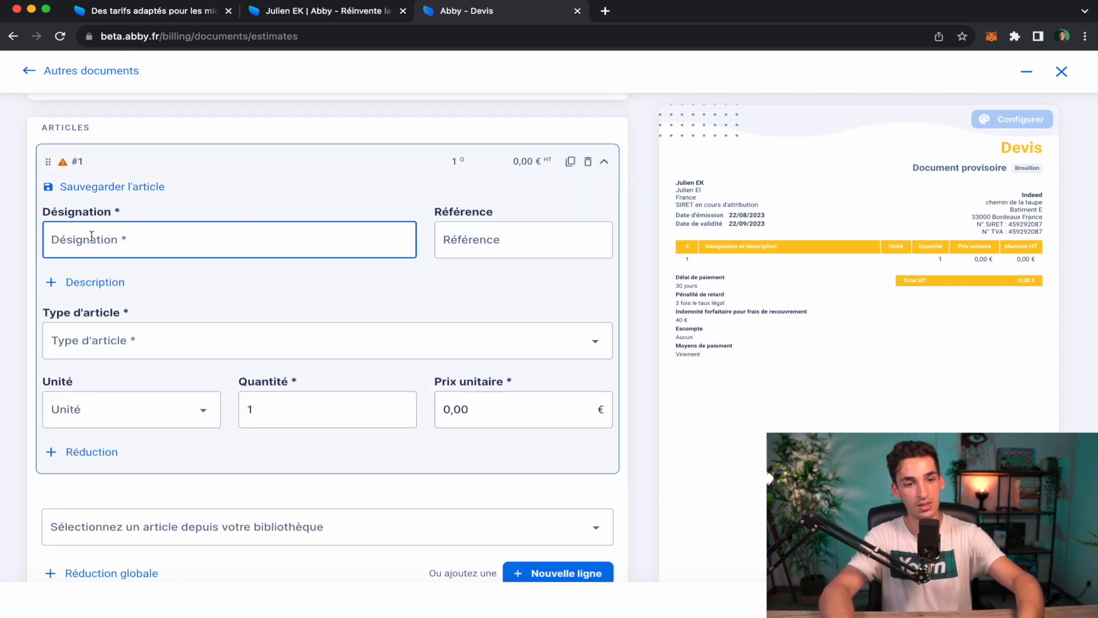
type("creation")
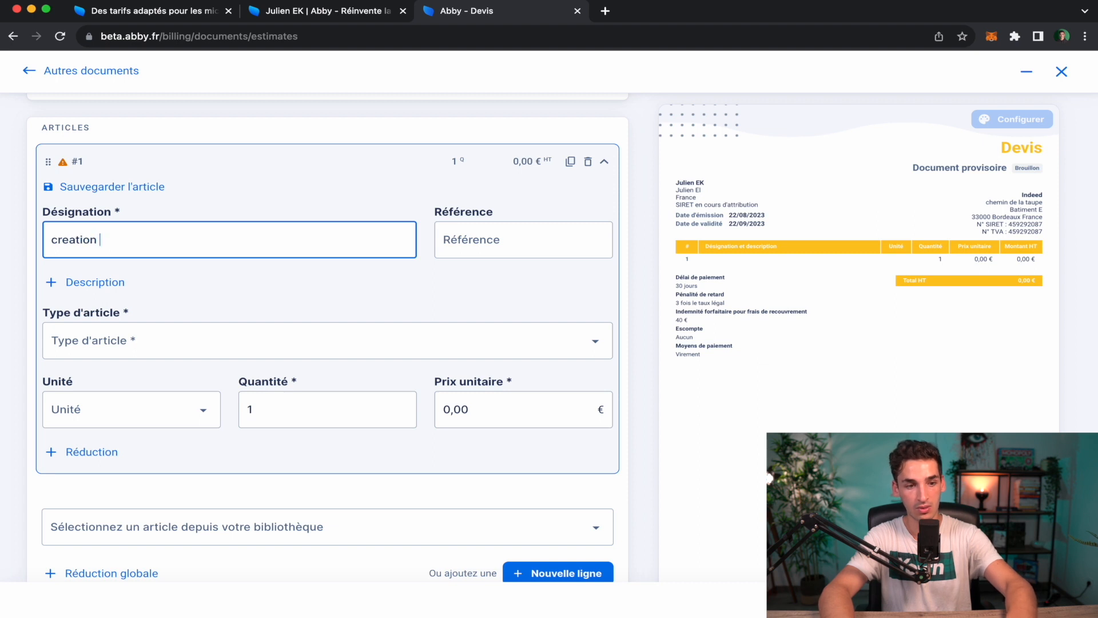
type(" site we")
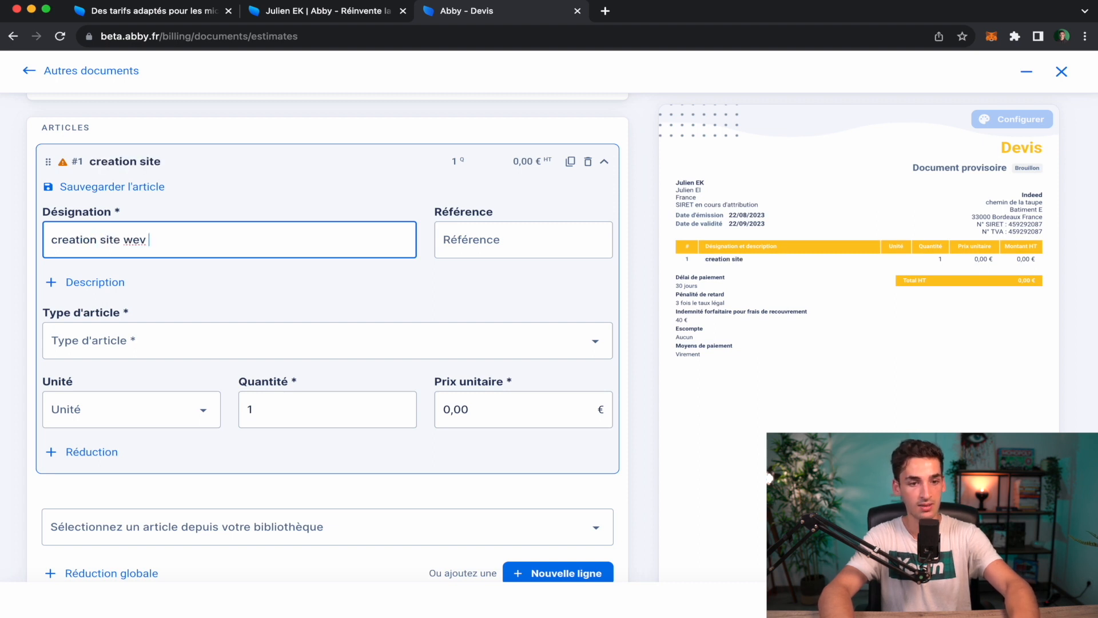
type("b annexe")
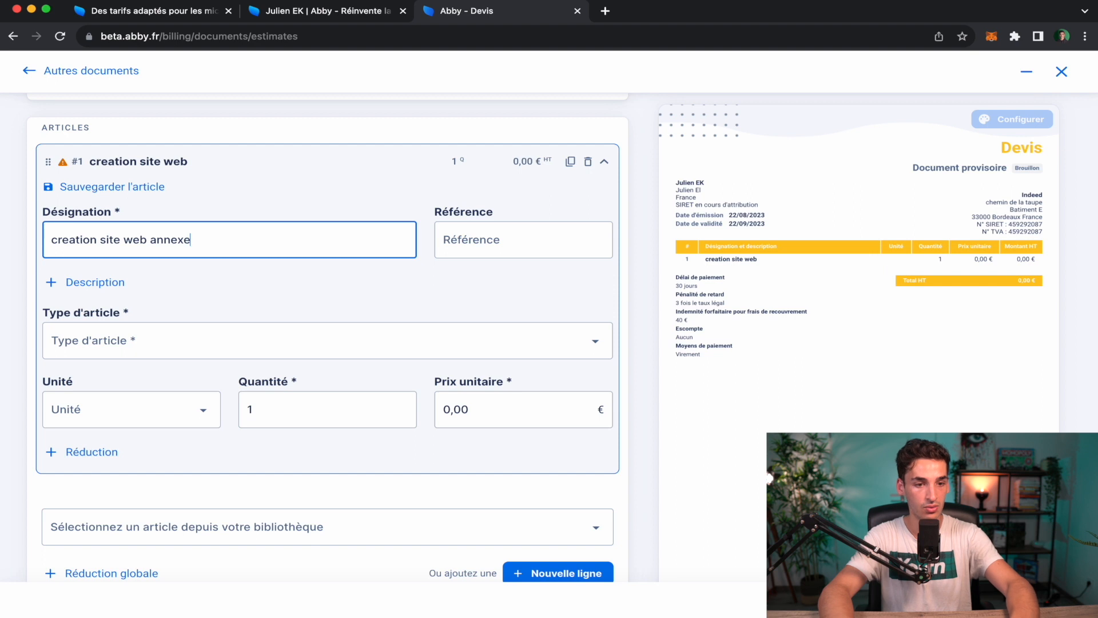
left_click(219, 342)
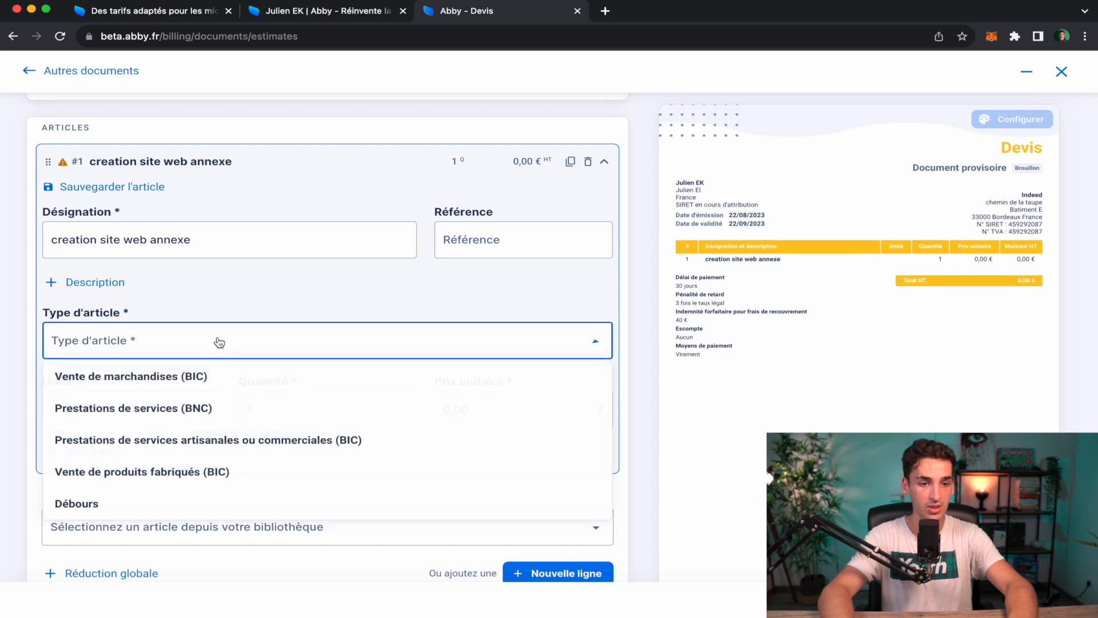
left_click(257, 409)
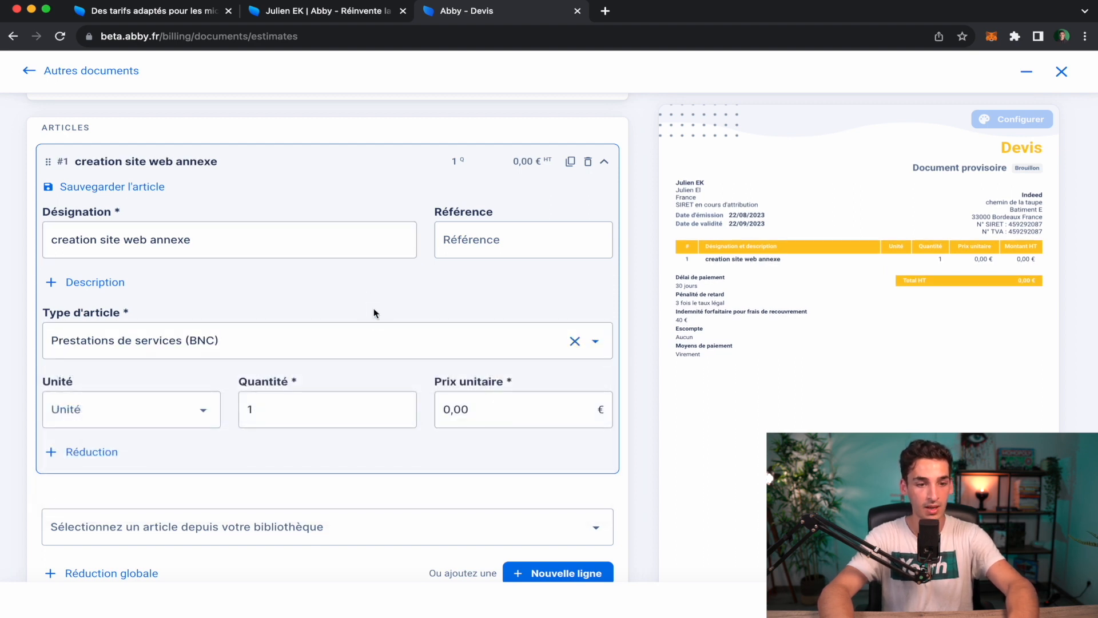
scroll(320, 321, "down", 1)
left_click(497, 352)
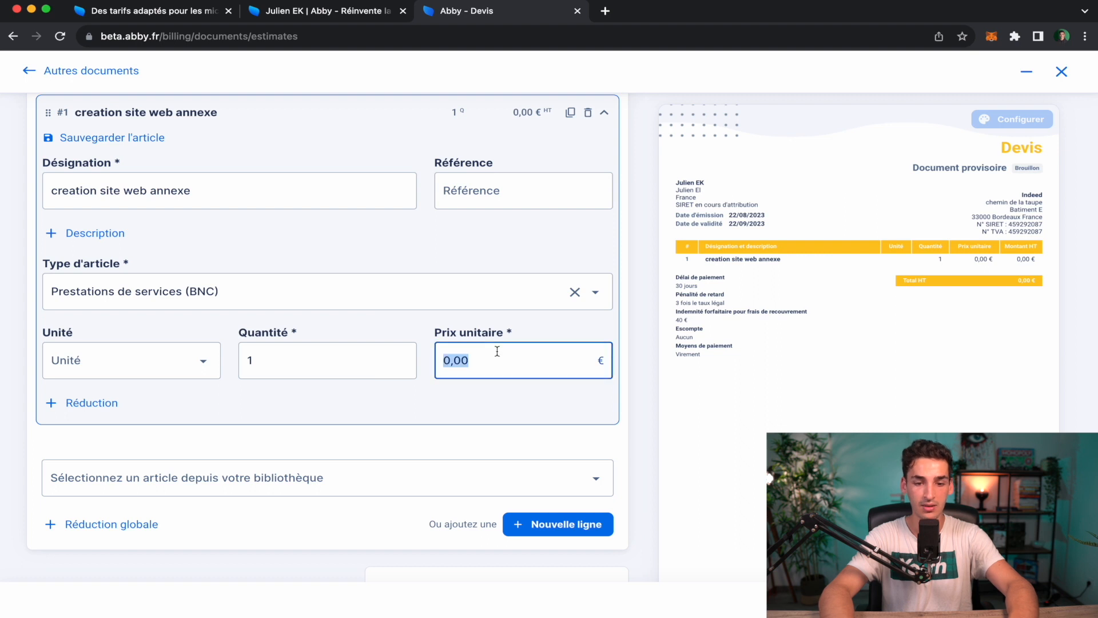
type("1900")
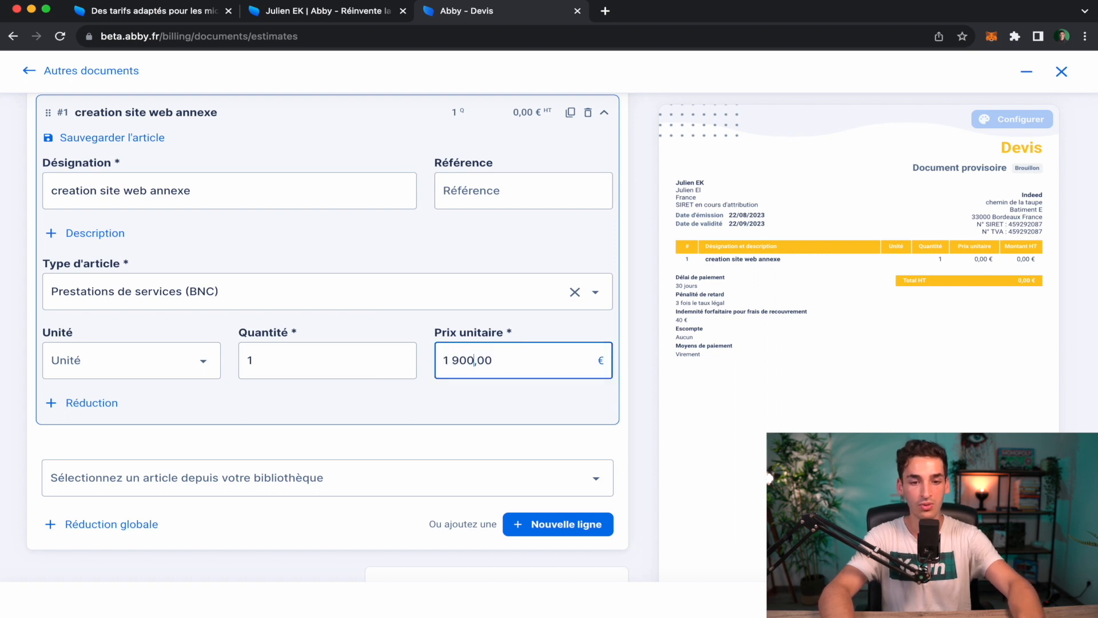
left_click(577, 416)
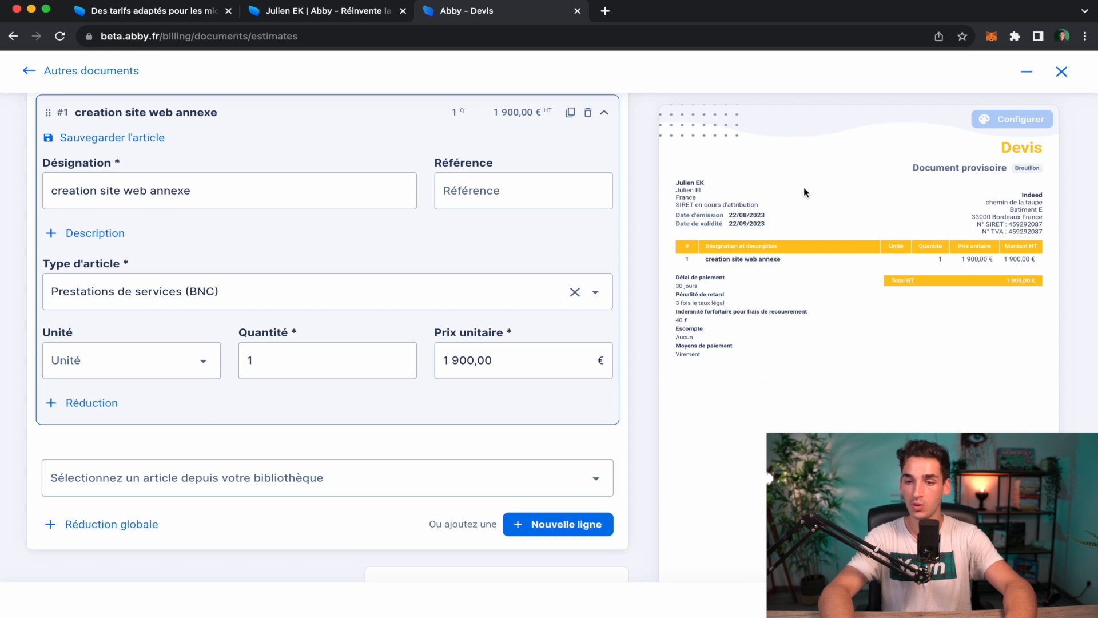
scroll(725, 470, "down", 10)
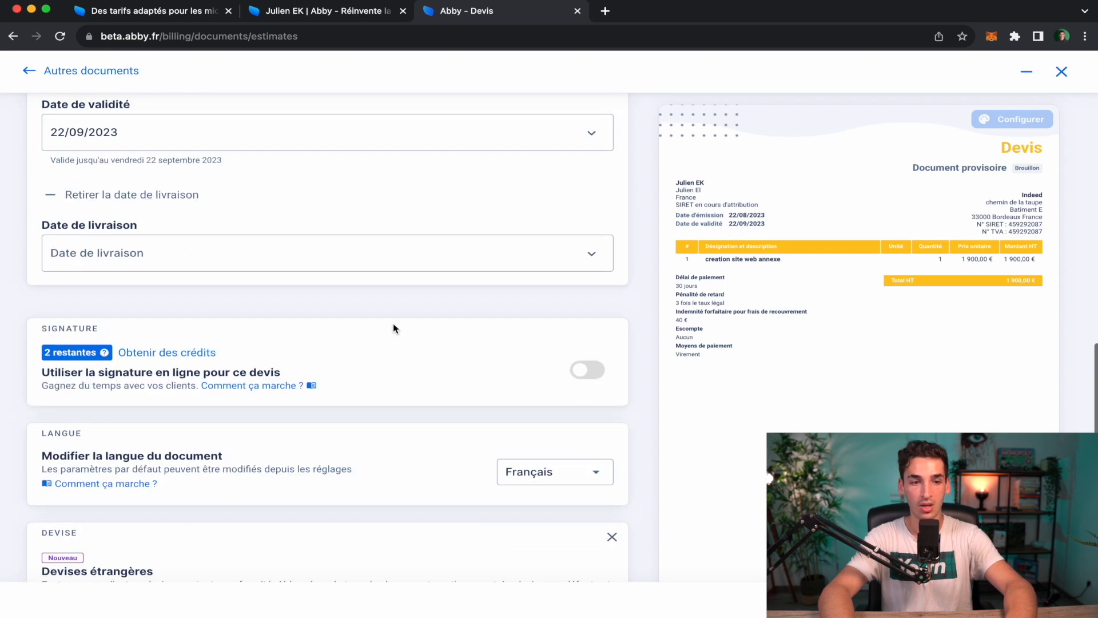
Finalise the 1 900 € Indeed quote, confirming Marquer comme finalisé.
scroll(245, 467, "down", 2)
scroll(246, 468, "down", 6)
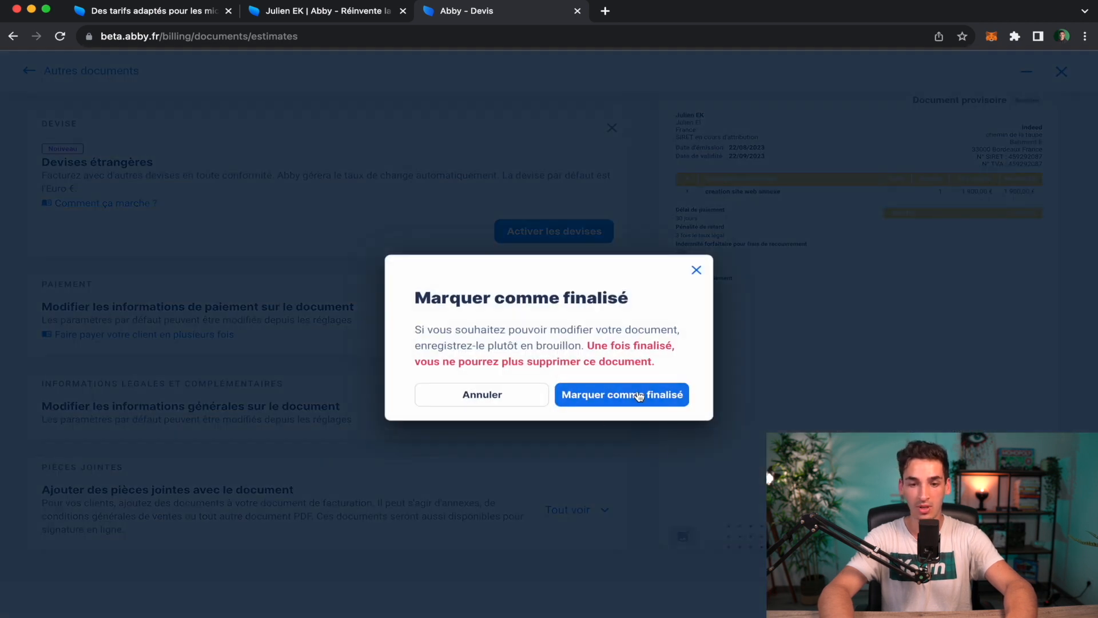
left_click(639, 396)
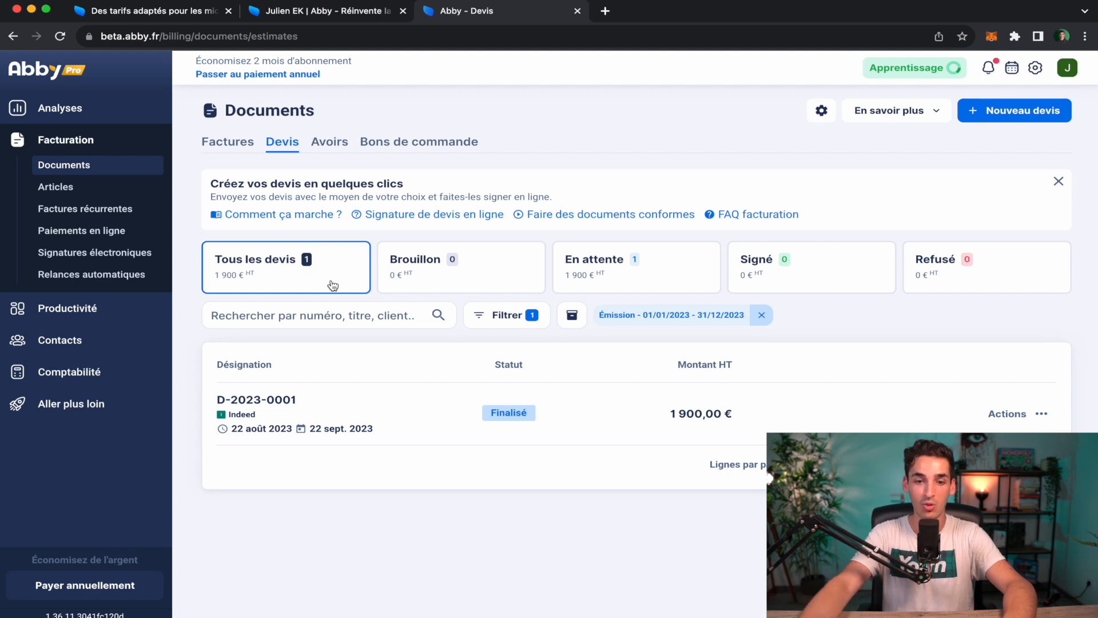
Mark quote D-2023-0001 as Signé and bring up its actions menu.
mouse_move(904, 412)
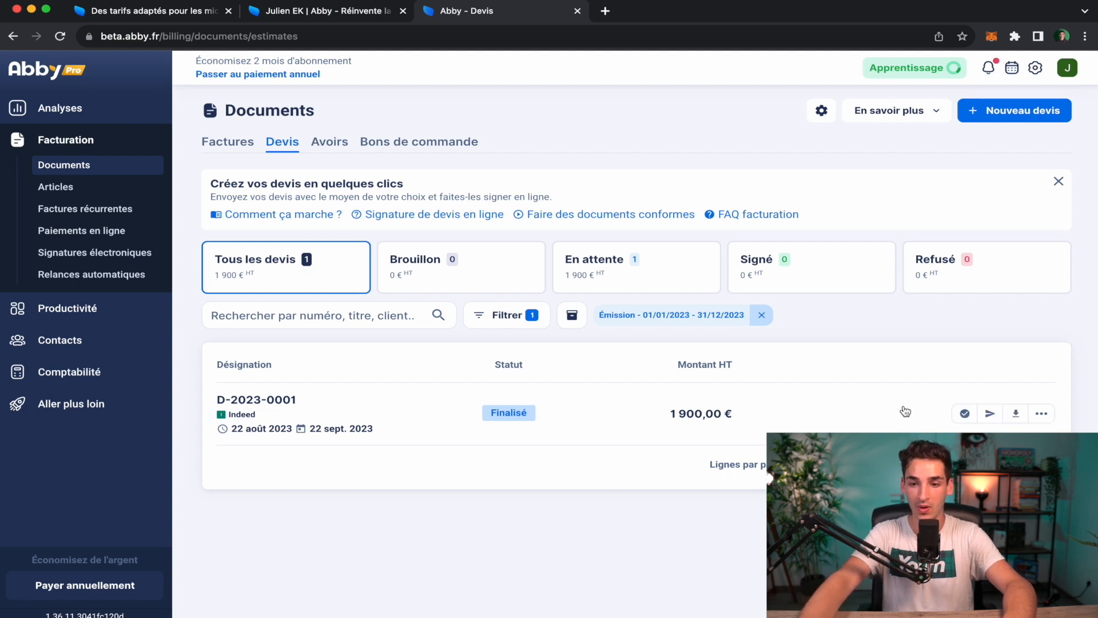
left_click(965, 414)
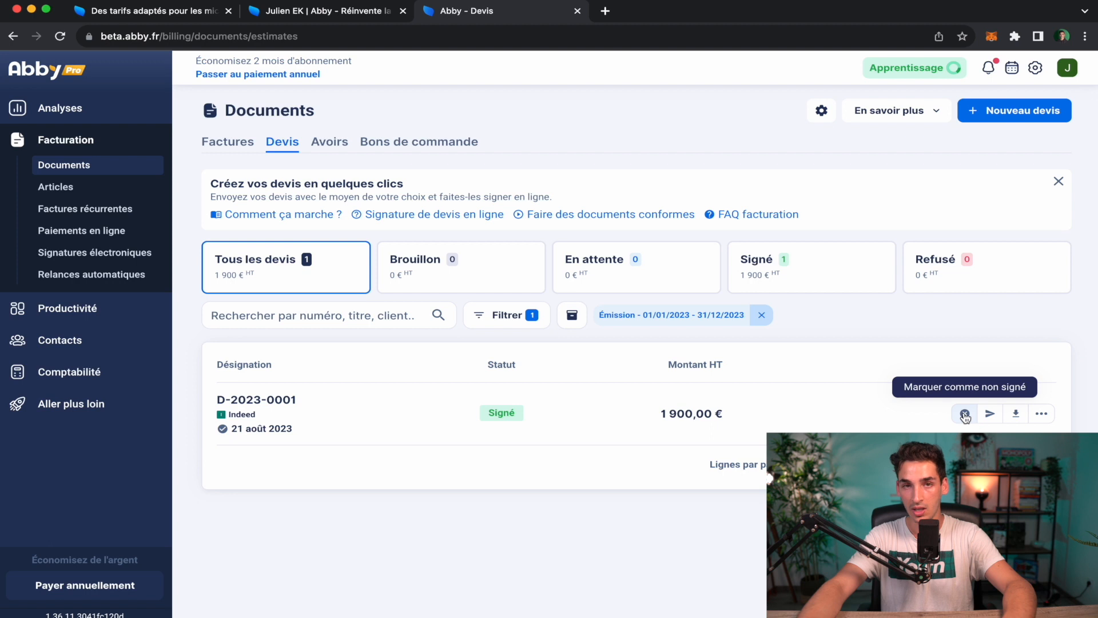
left_click(1043, 415)
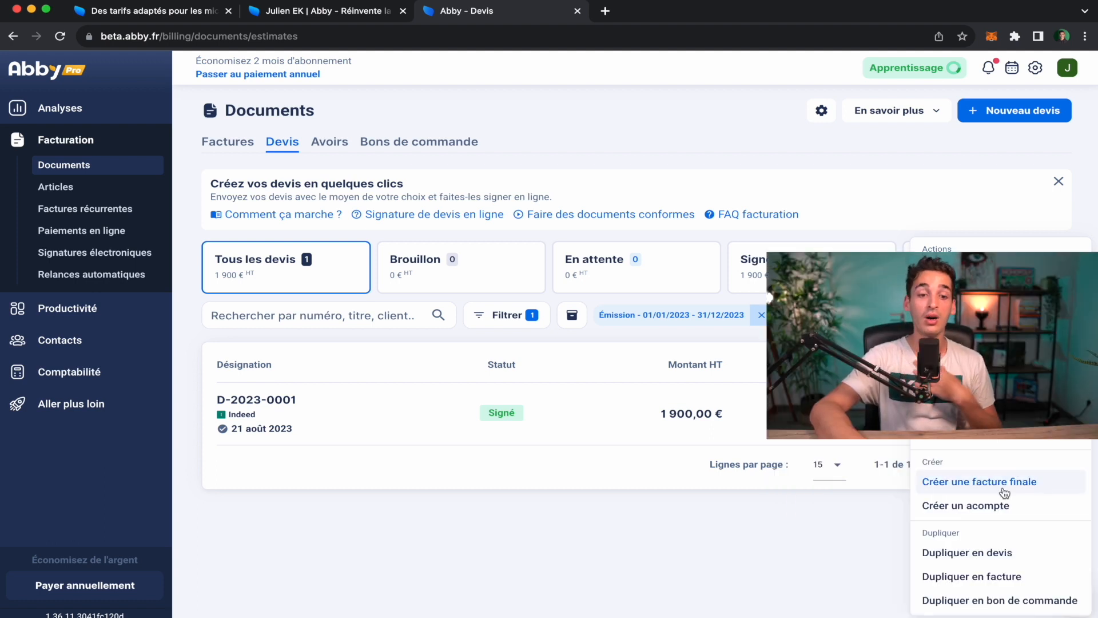
Create a final invoice from quote D-2023-0001, review it, and mark it finalised.
left_click(1005, 492)
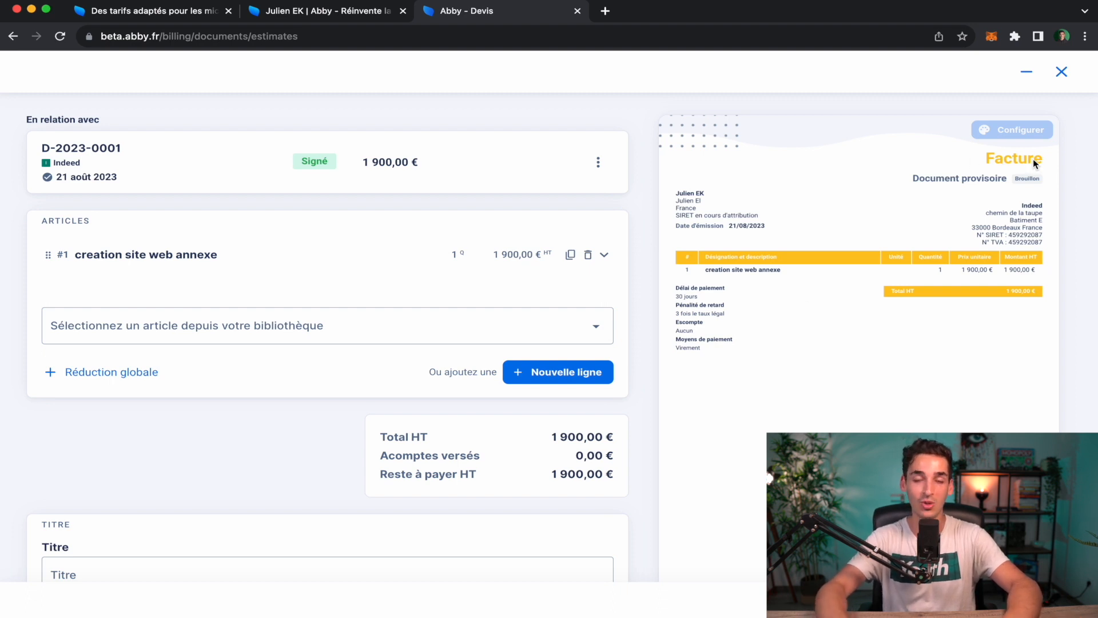
scroll(428, 357, "down", 15)
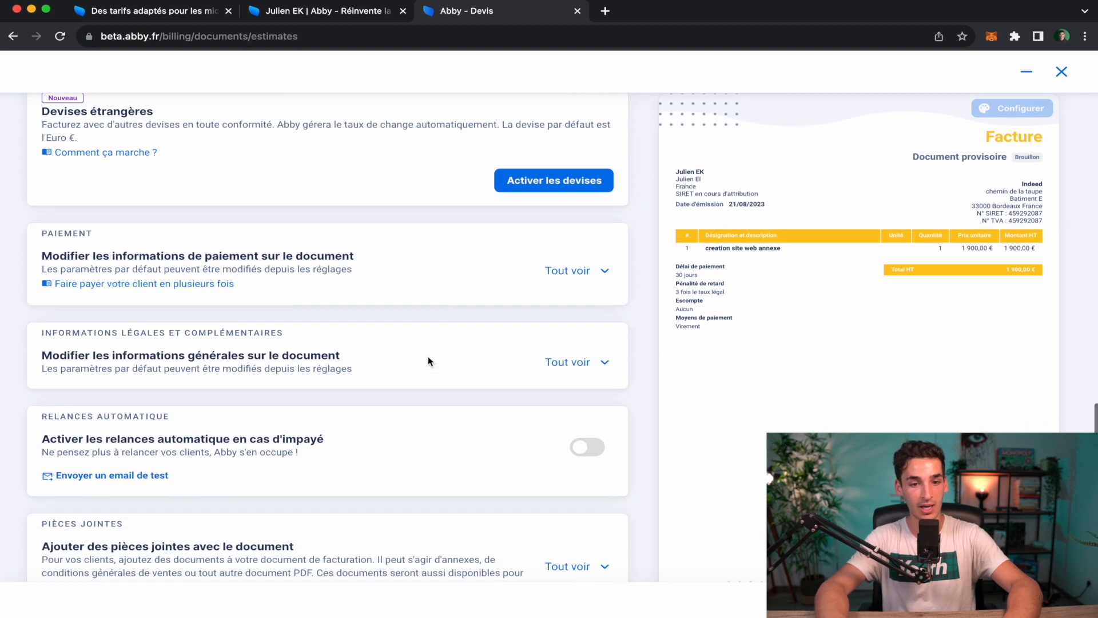
scroll(428, 360, "down", 1)
scroll(320, 279, "down", 1)
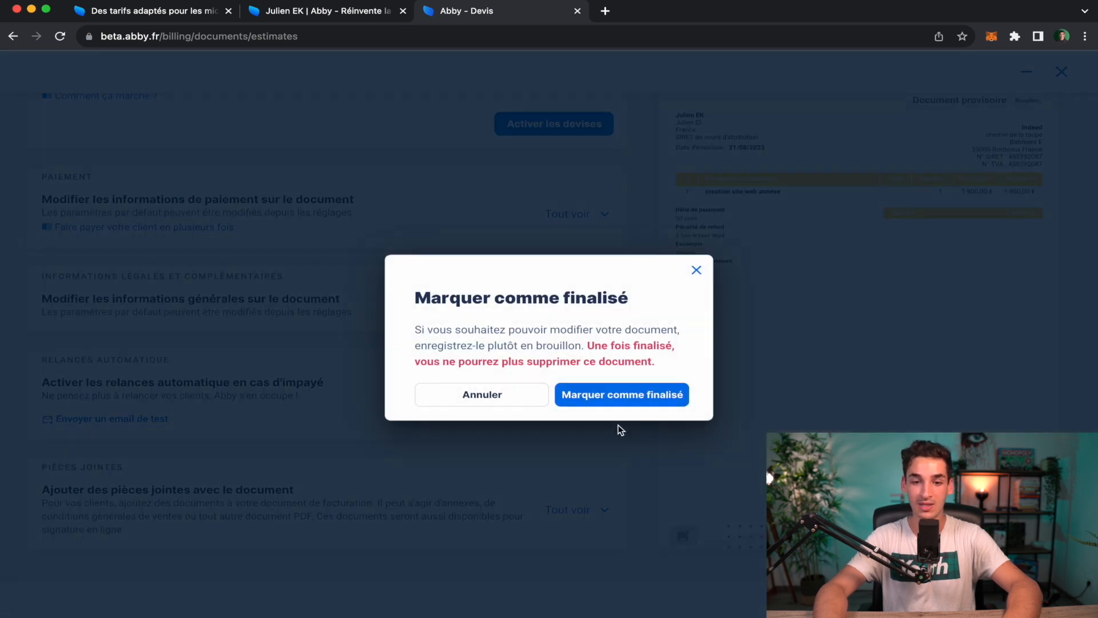
left_click(636, 397)
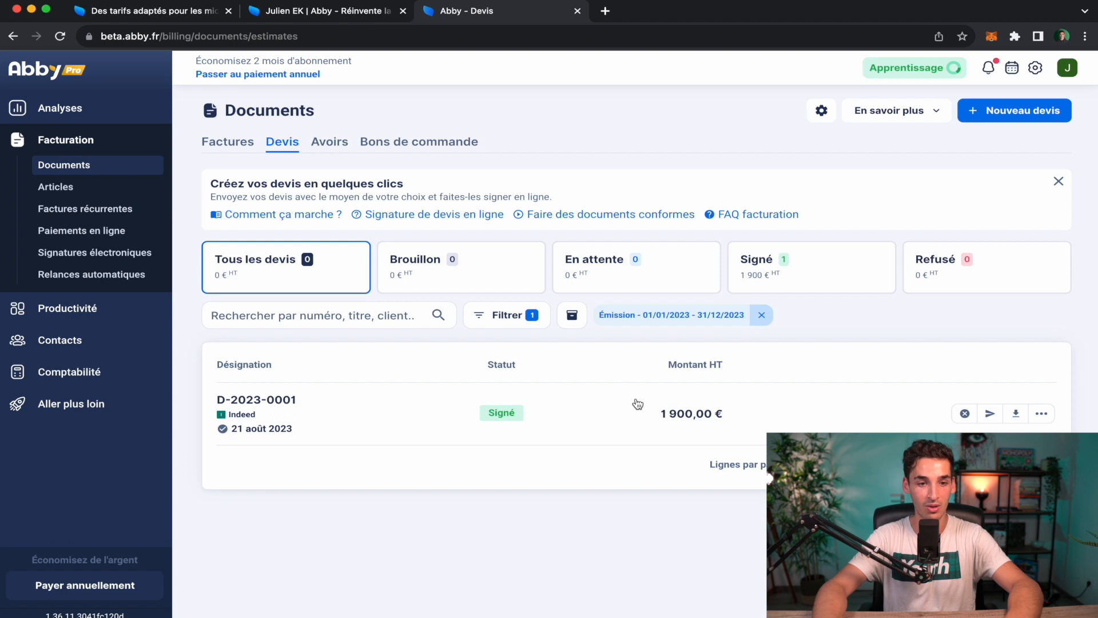
Mark invoice F-2023-0002 as paid by transfer for 1 900 €, then go to Analyses.
left_click(237, 147)
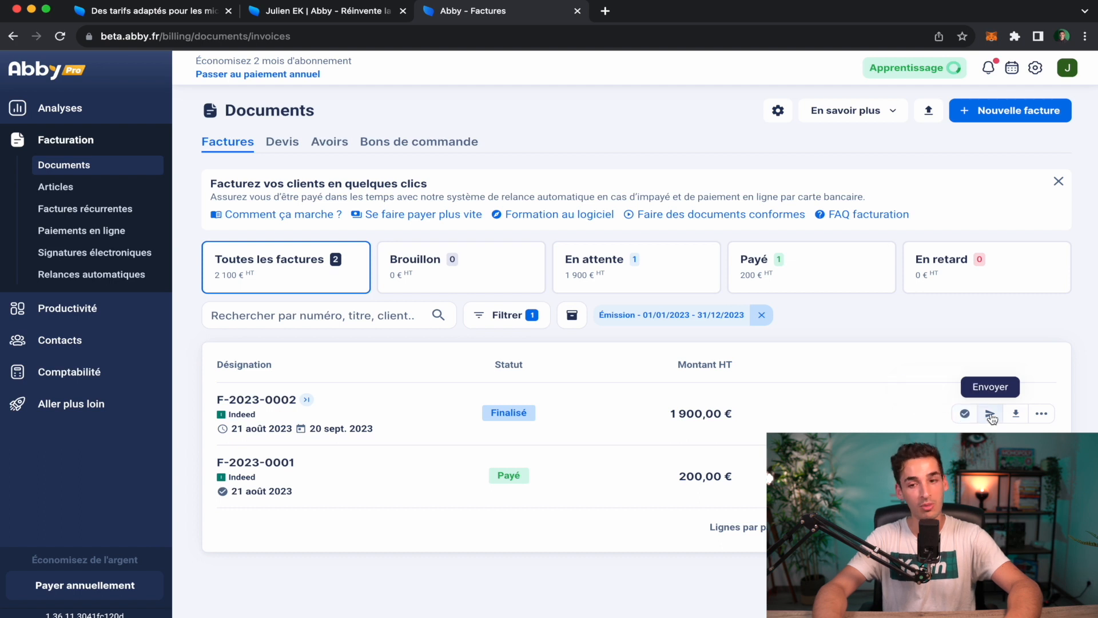
left_click(1042, 414)
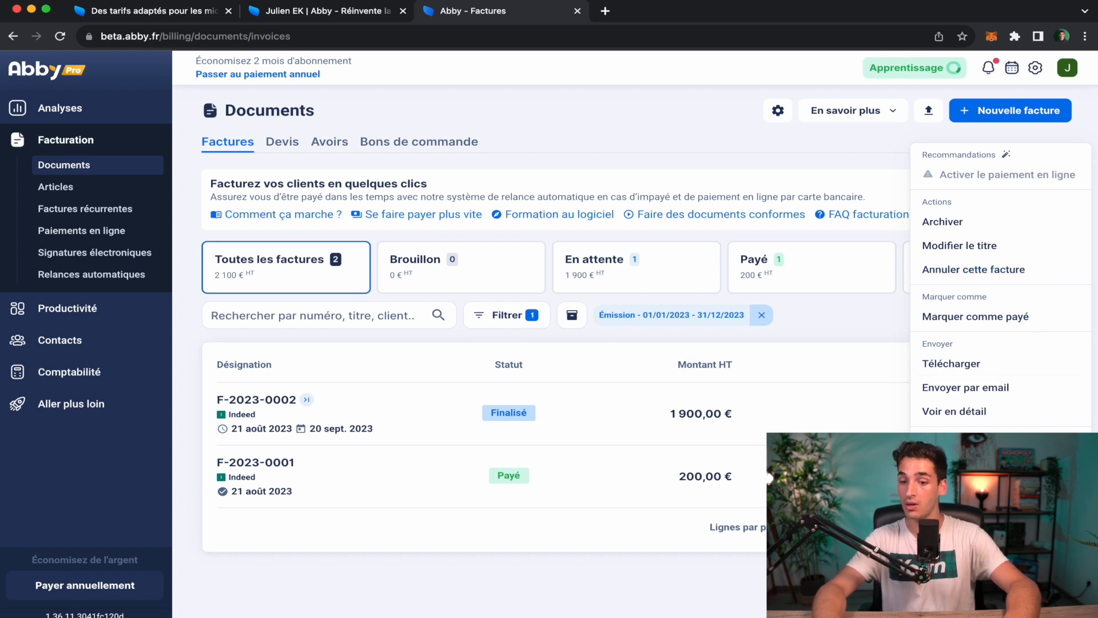
left_click(803, 378)
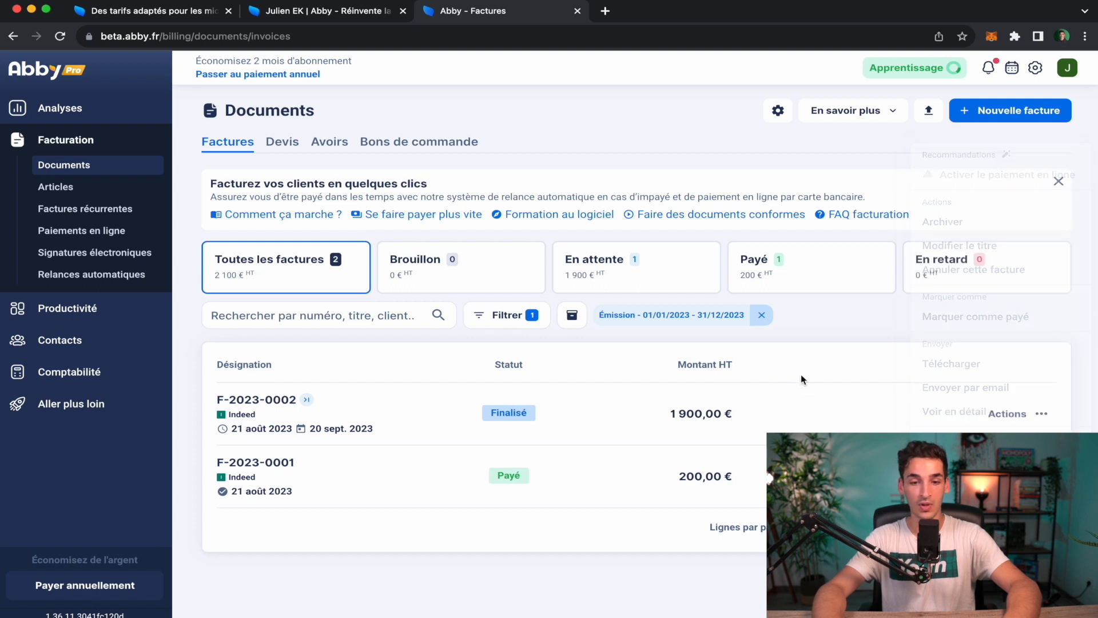
left_click(963, 414)
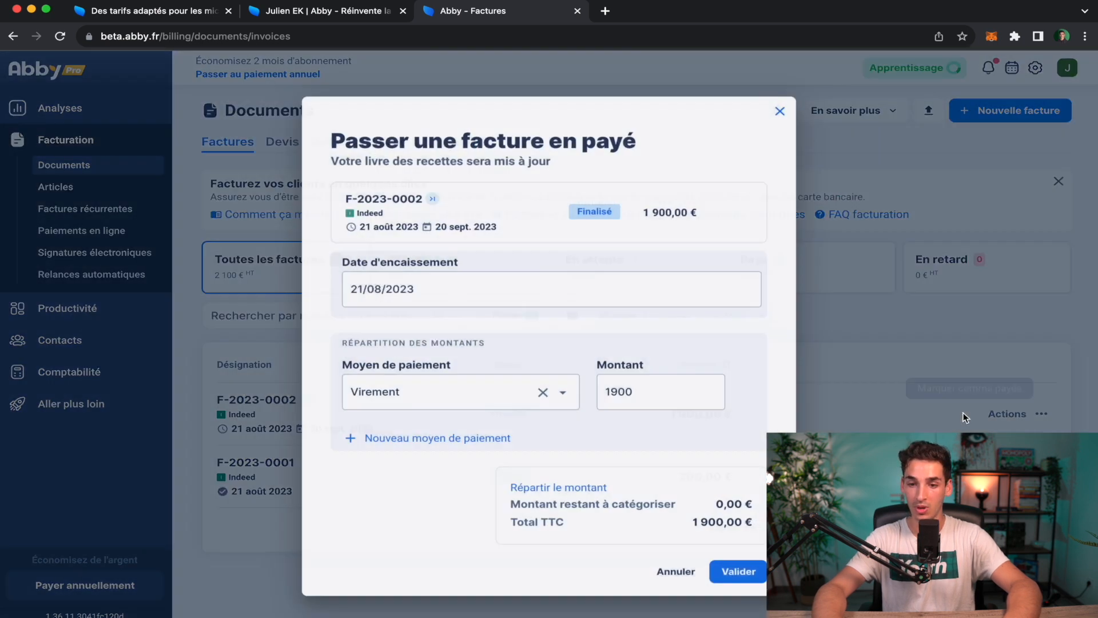
left_click(743, 571)
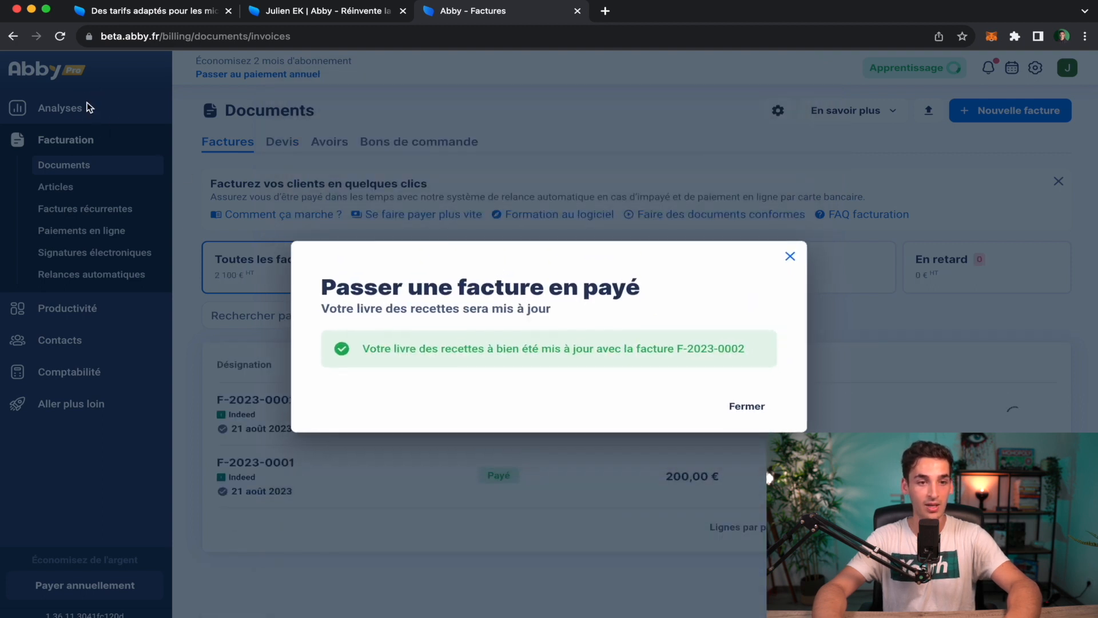
left_click(761, 408)
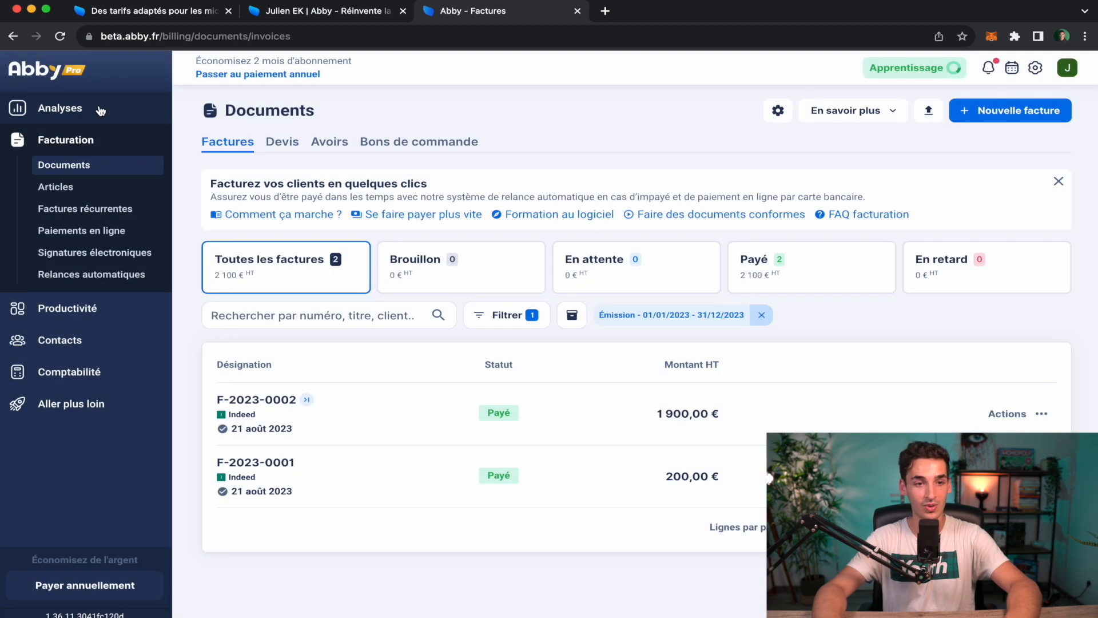
left_click(100, 109)
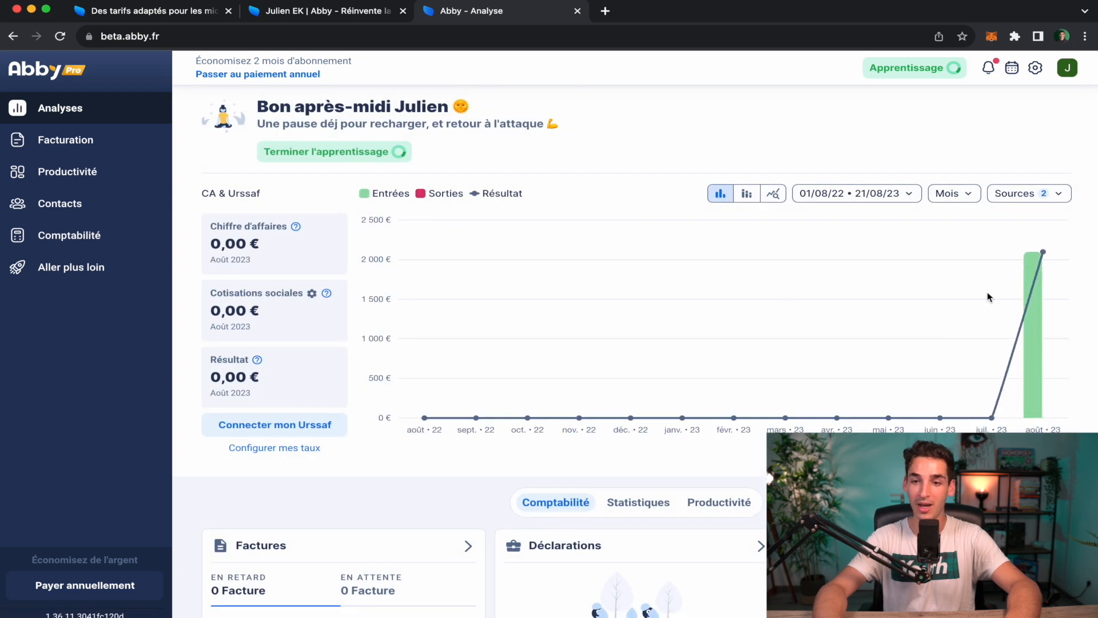
Inspect the August revenue bar, then open the turnover settings via Configurer mes taux.
mouse_move(1040, 269)
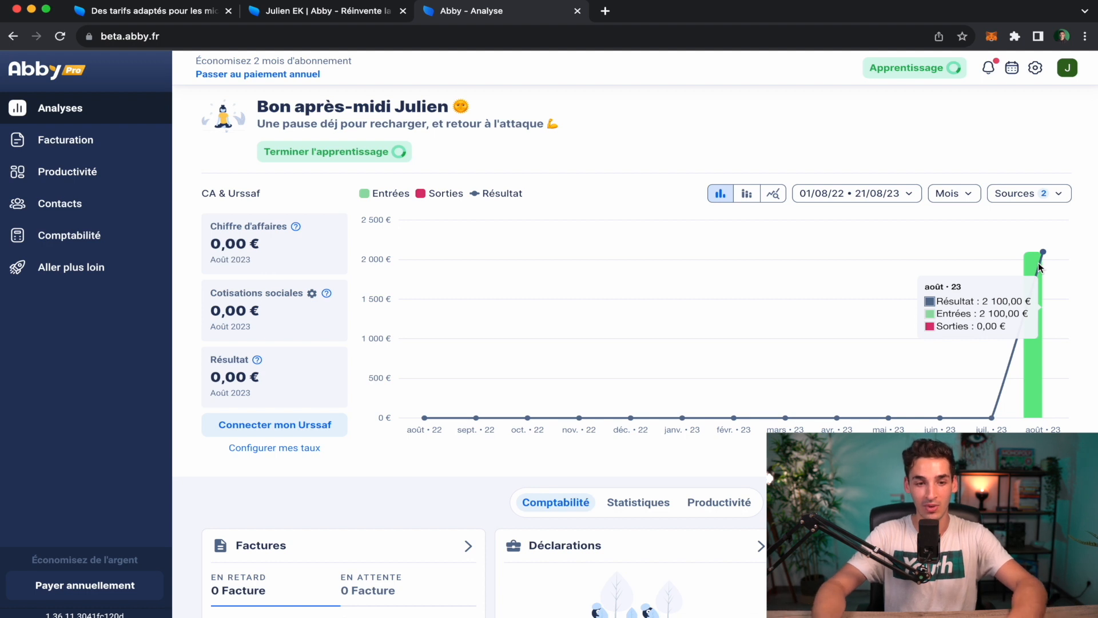
scroll(1040, 268, "down", 1)
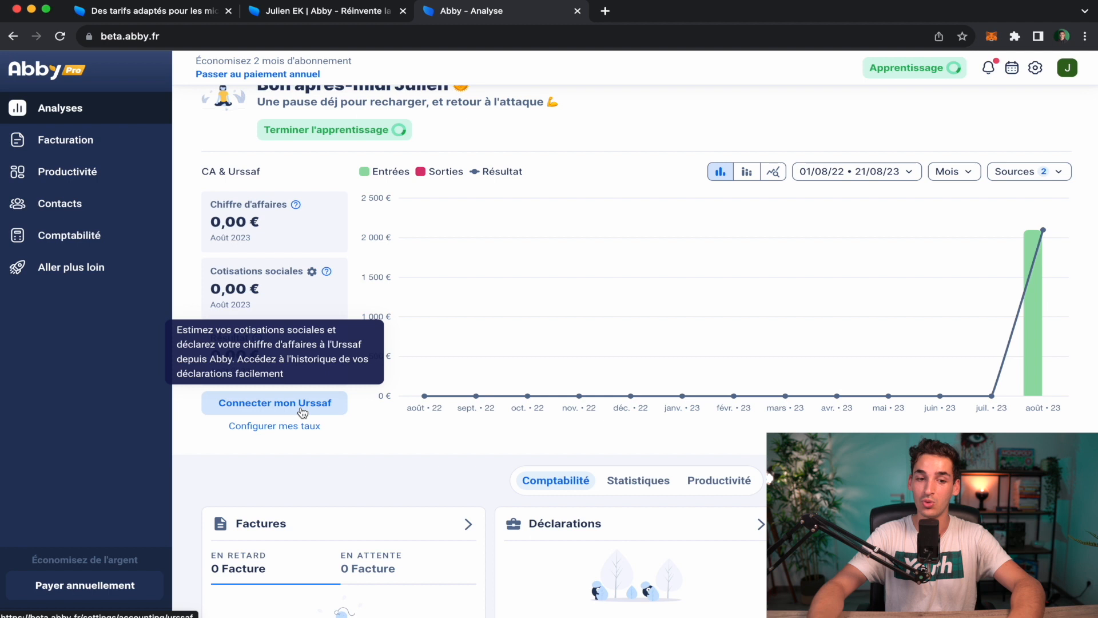
left_click(293, 426)
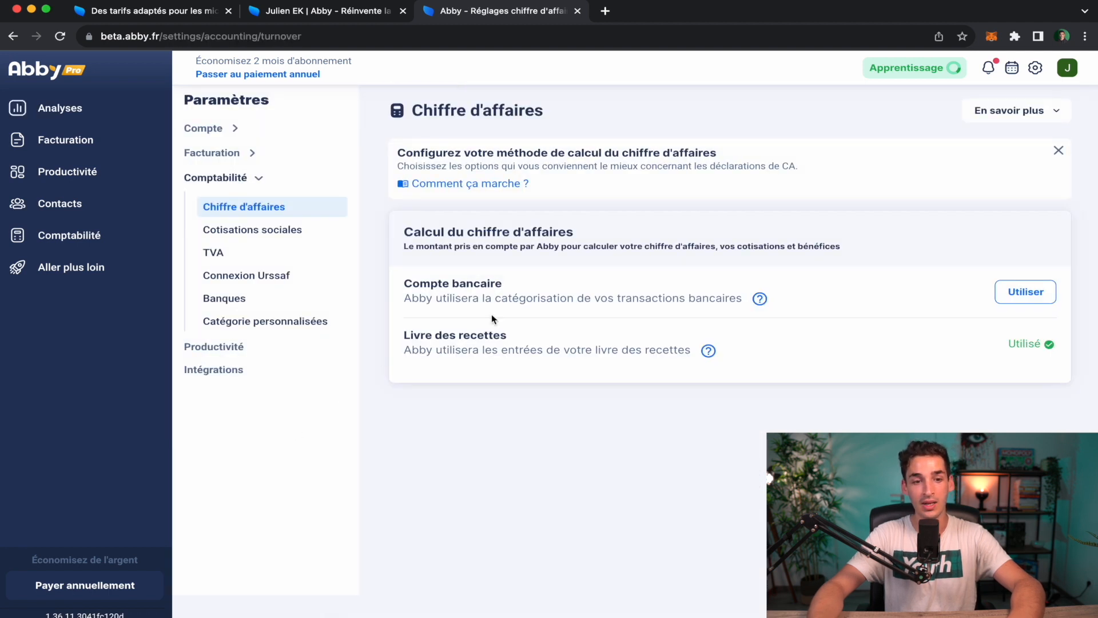
Review the Cotisations sociales accounting settings page.
left_click(295, 231)
scroll(676, 351, "down", 4)
scroll(676, 350, "down", 2)
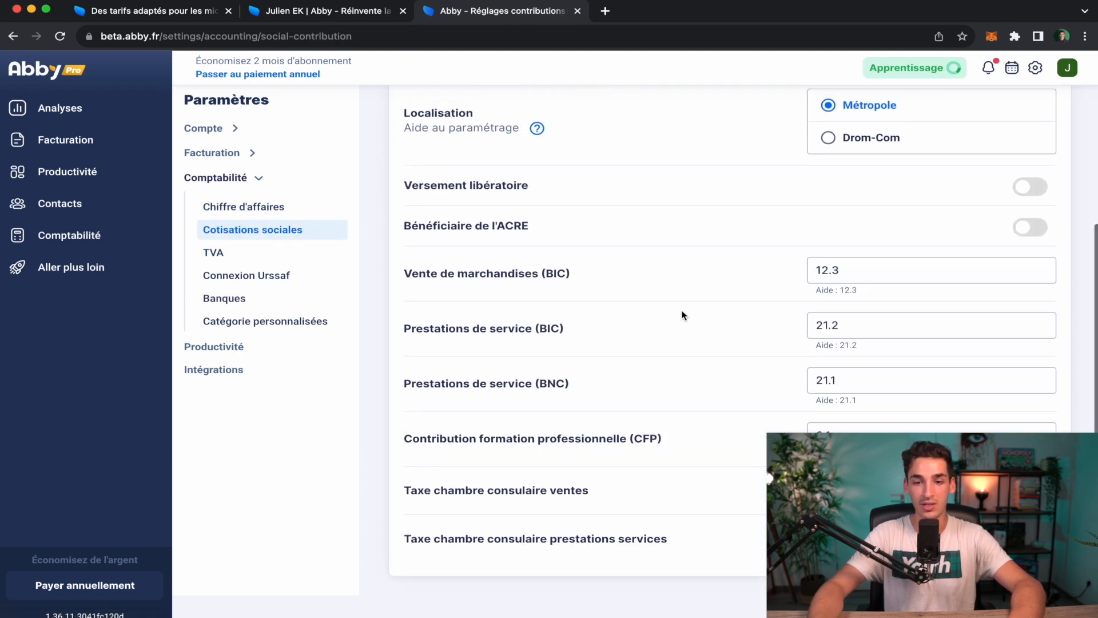
scroll(870, 326, "up", 3)
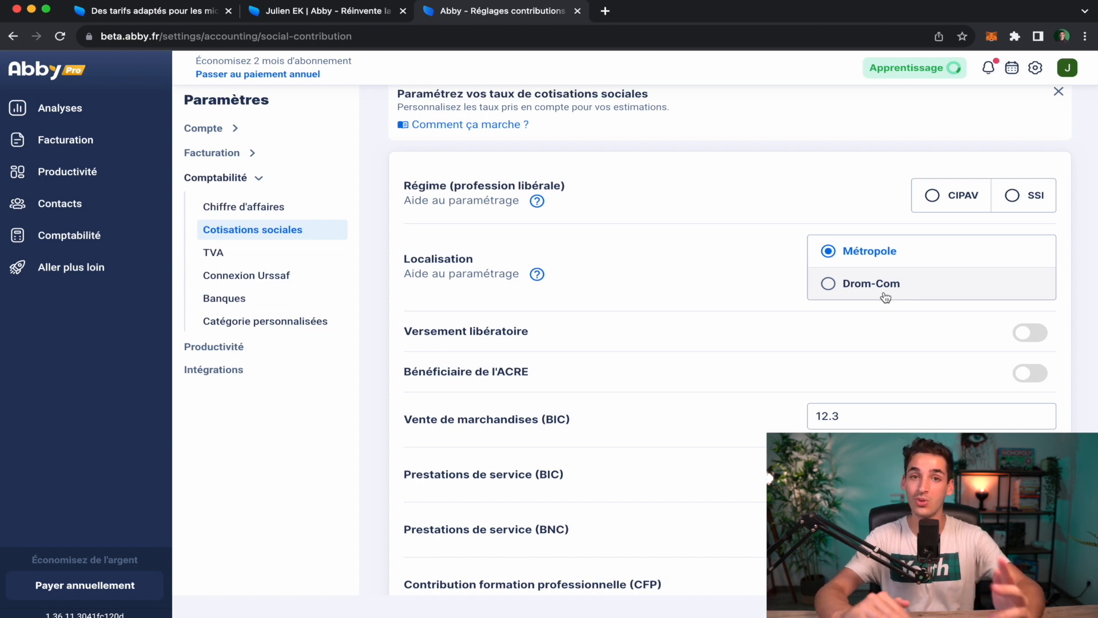
scroll(885, 297, "down", 1)
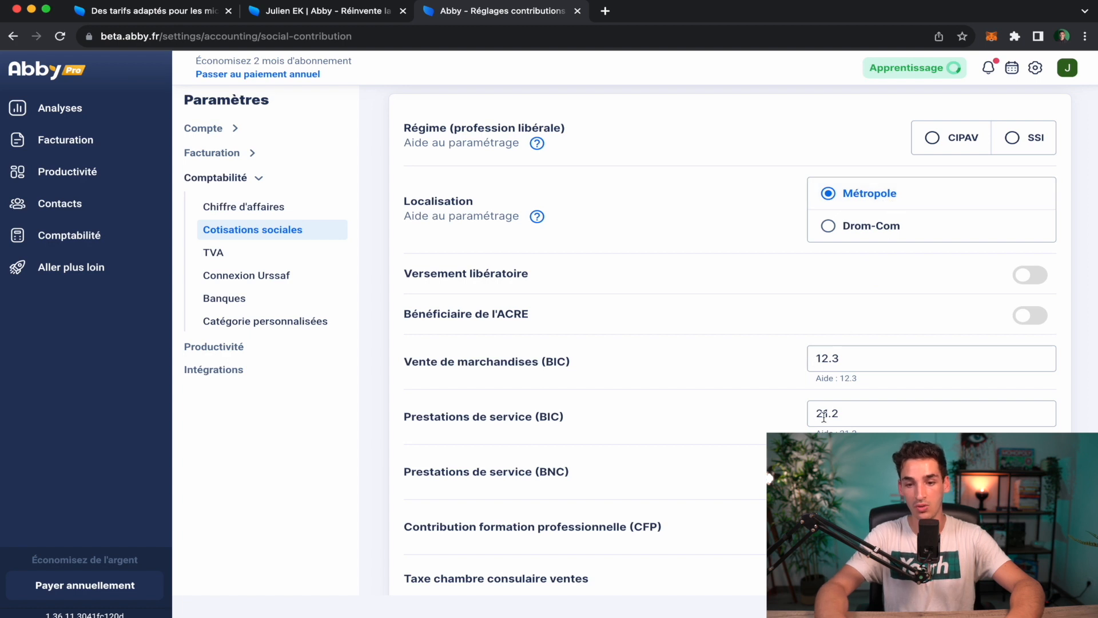
scroll(730, 335, "down", 2)
scroll(735, 480, "down", 2)
scroll(735, 481, "up", 2)
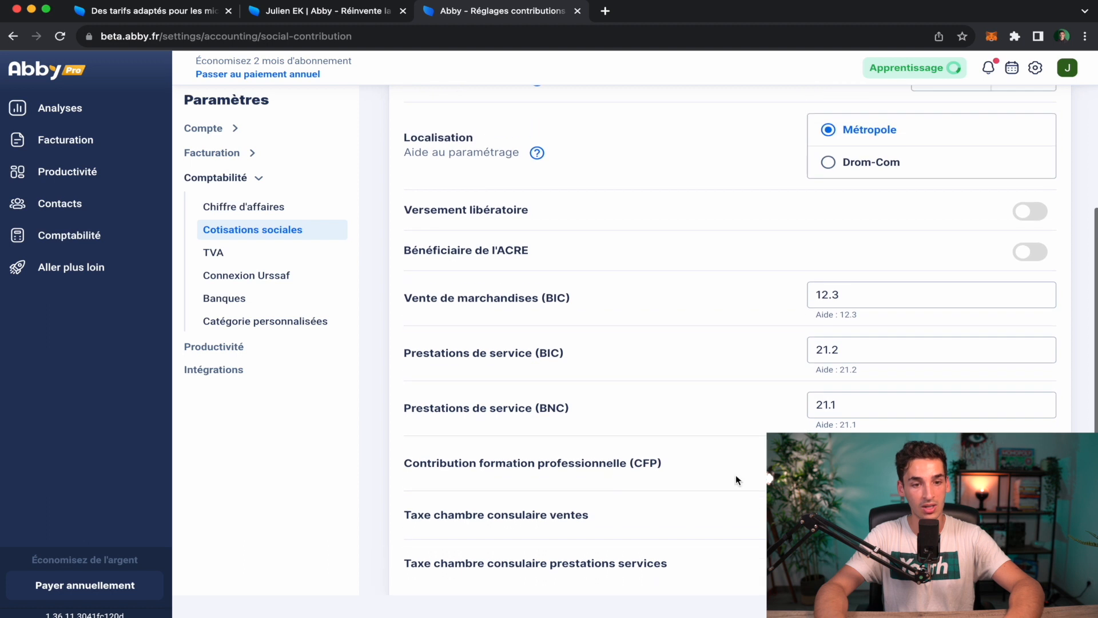
Check the Connexion Urssaf and Banques settings, then return to the invoices list.
left_click(269, 276)
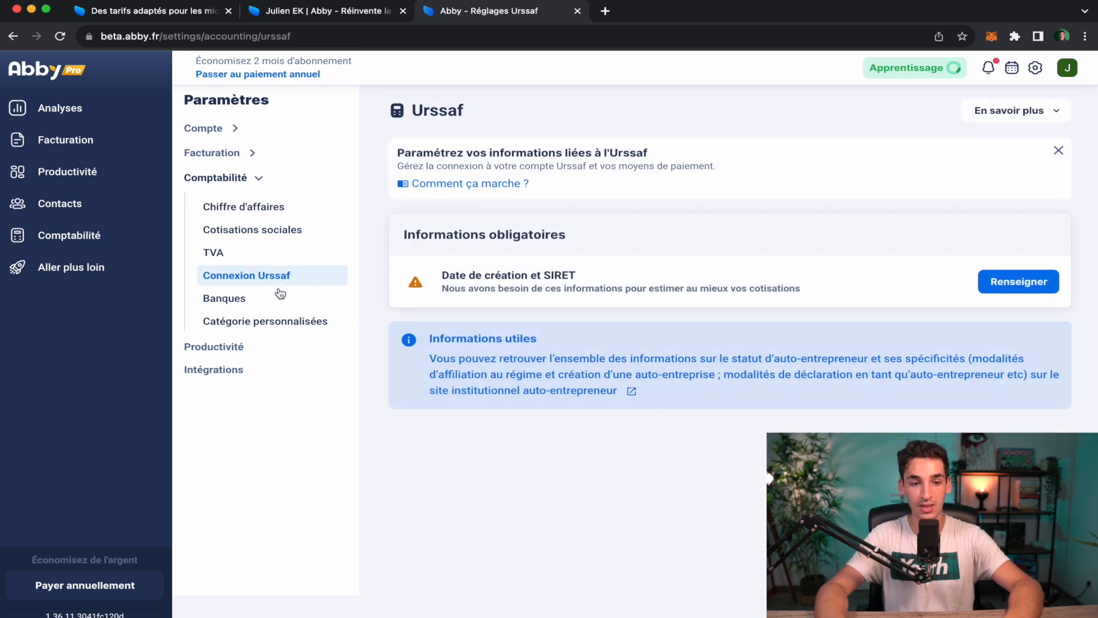
left_click(276, 300)
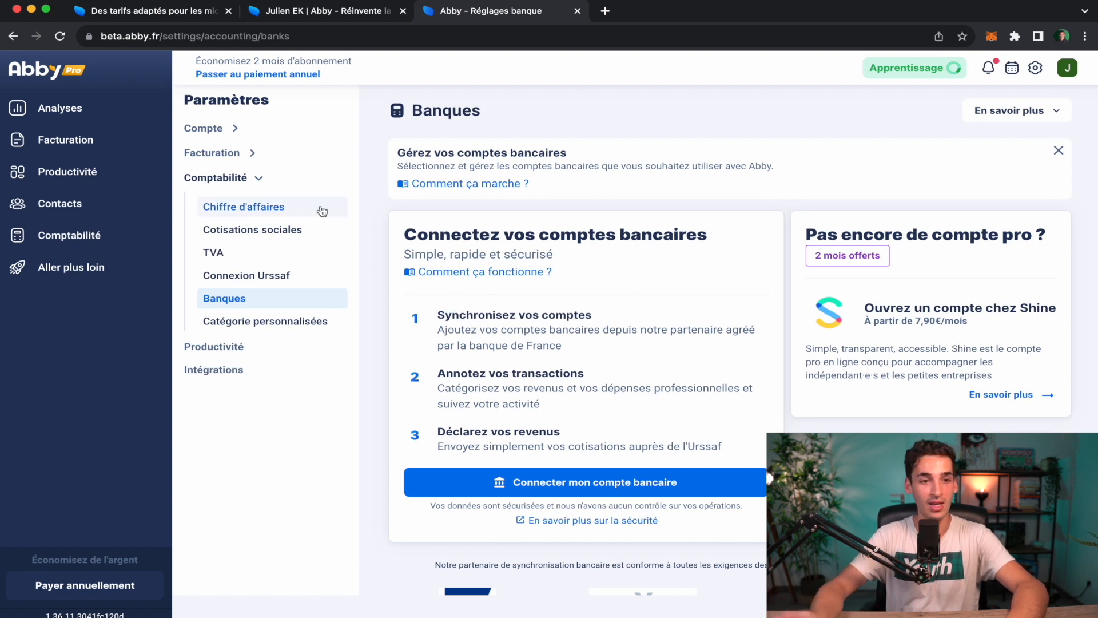
left_click(86, 154)
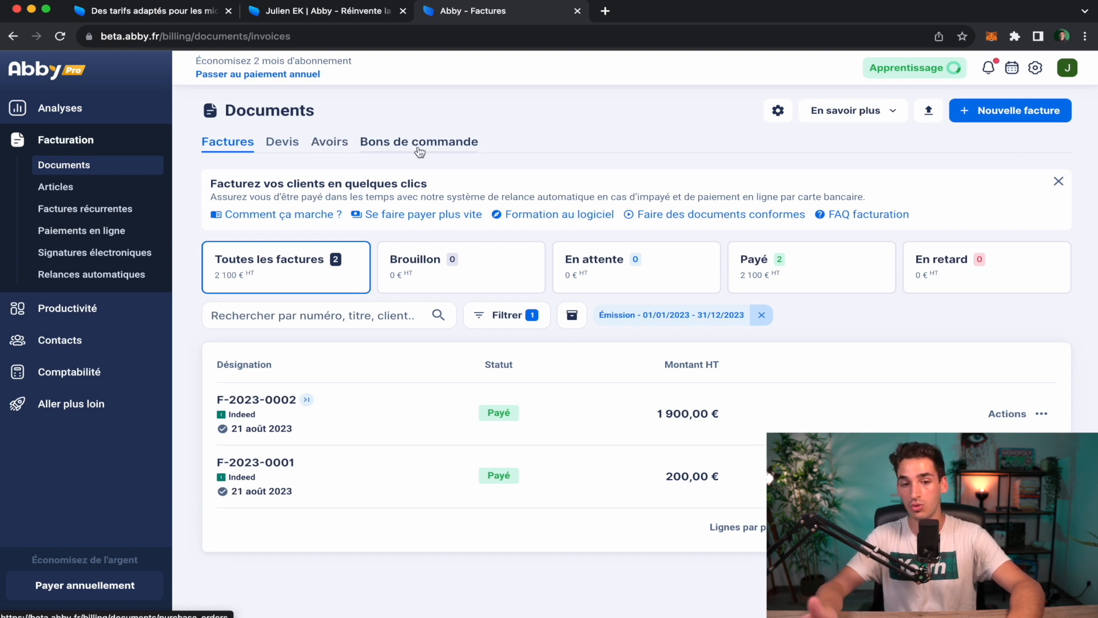
Go through Articles in the Facturation sidebar to the Factures récurrentes page.
left_click(66, 193)
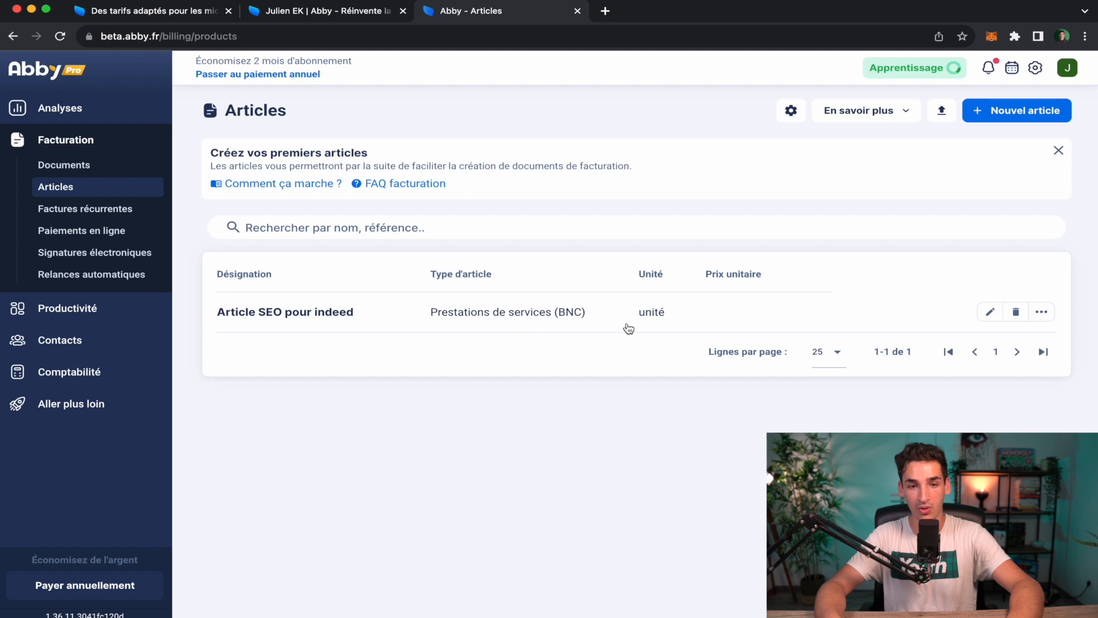
left_click(101, 213)
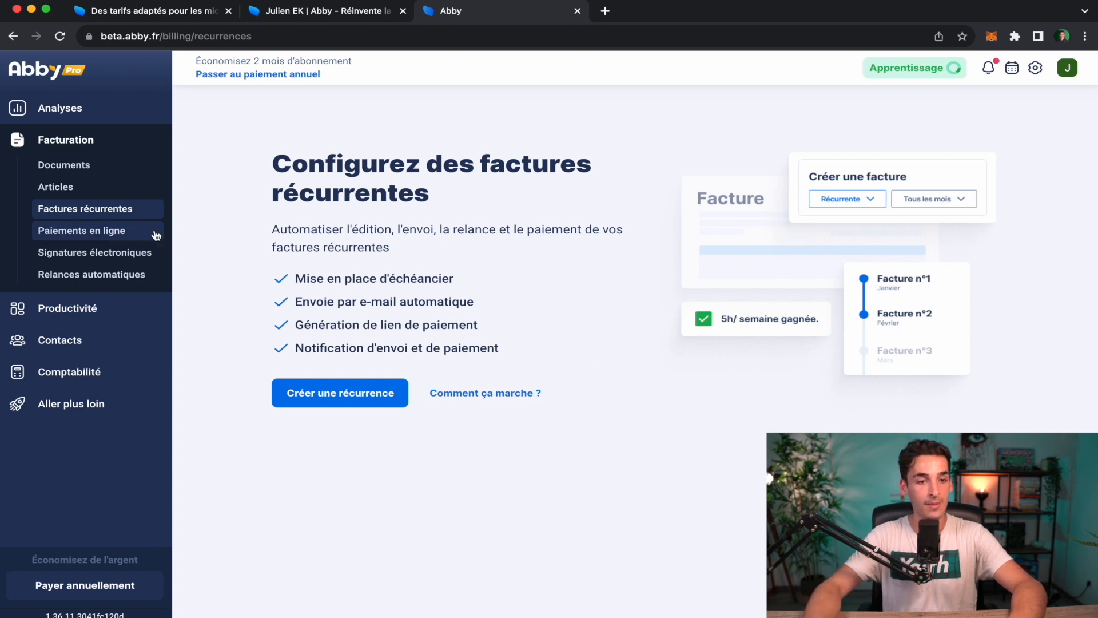
Browse the Paiements en ligne, Signatures électroniques and Relances automatiques pages, then open Productivité.
left_click(137, 236)
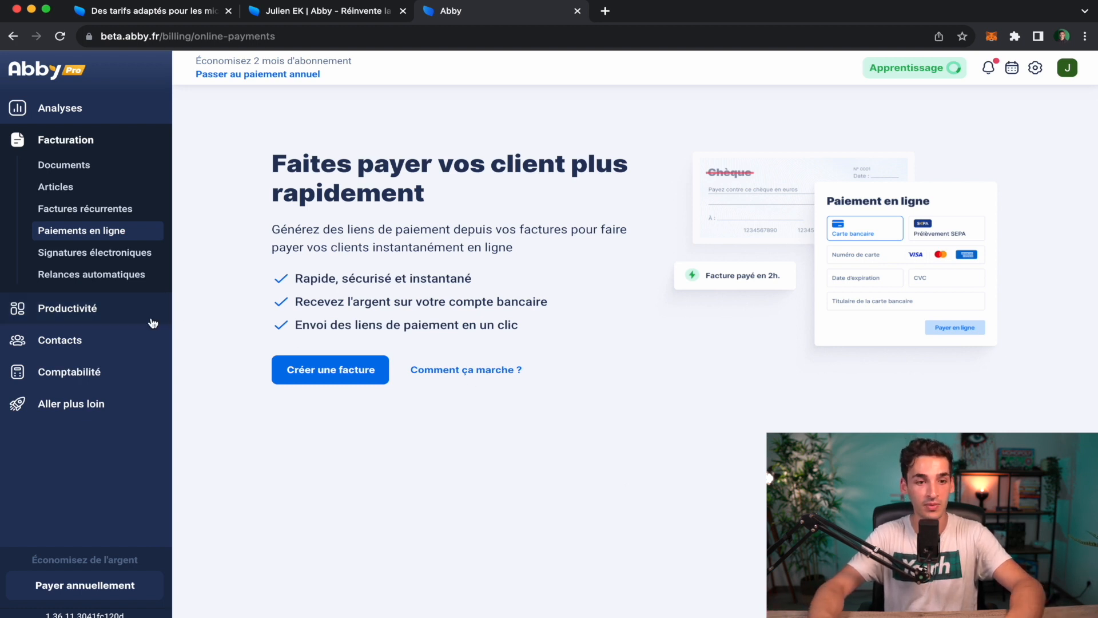
left_click(150, 259)
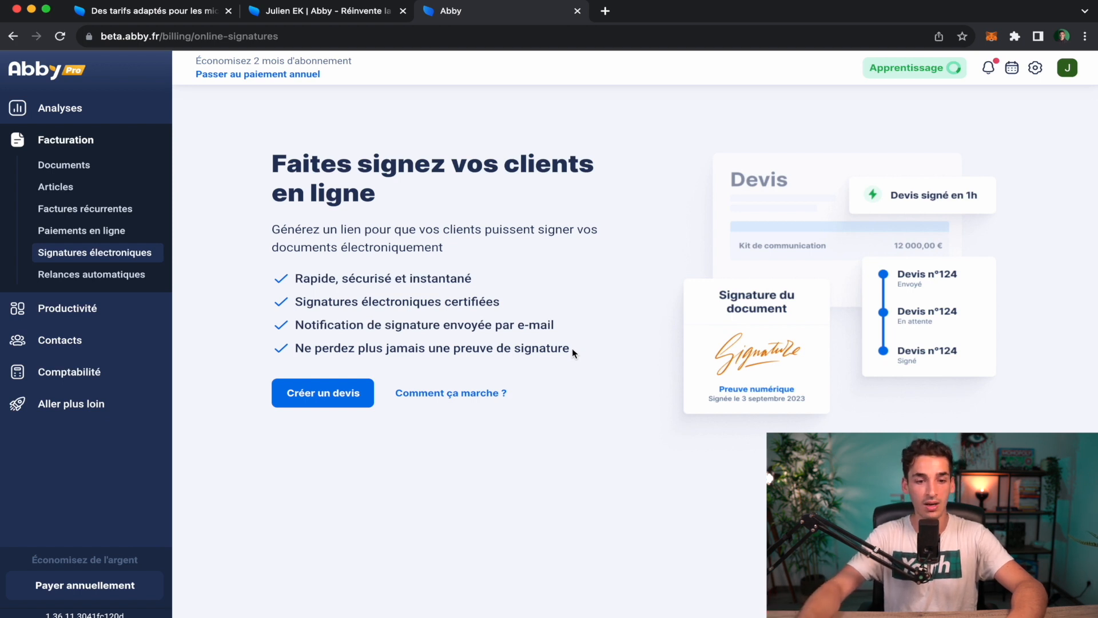
left_click(87, 274)
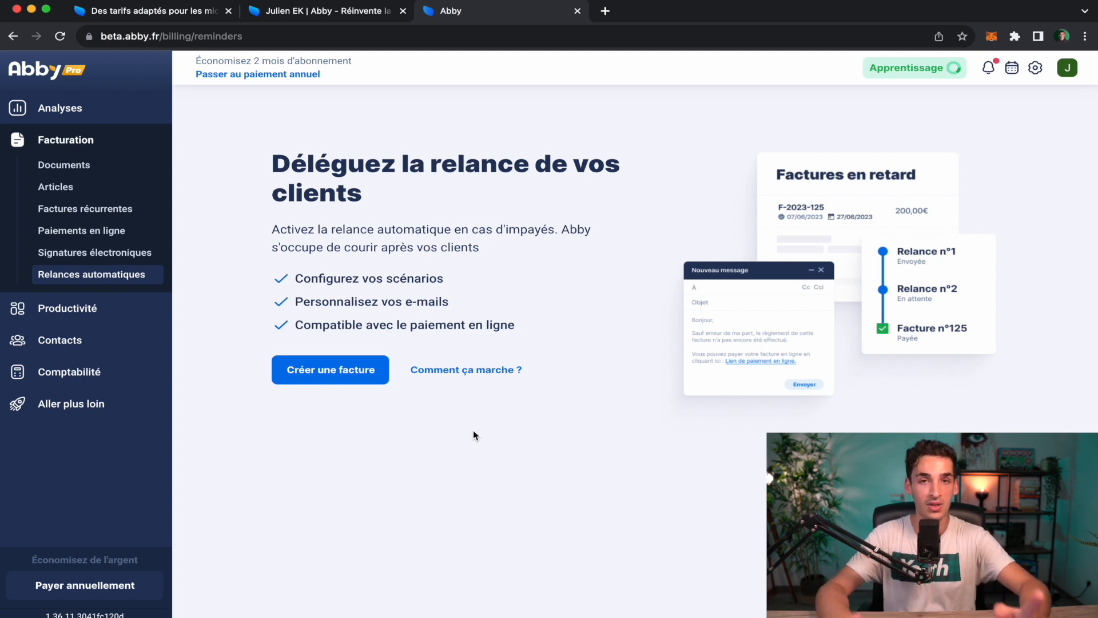
left_click(112, 312)
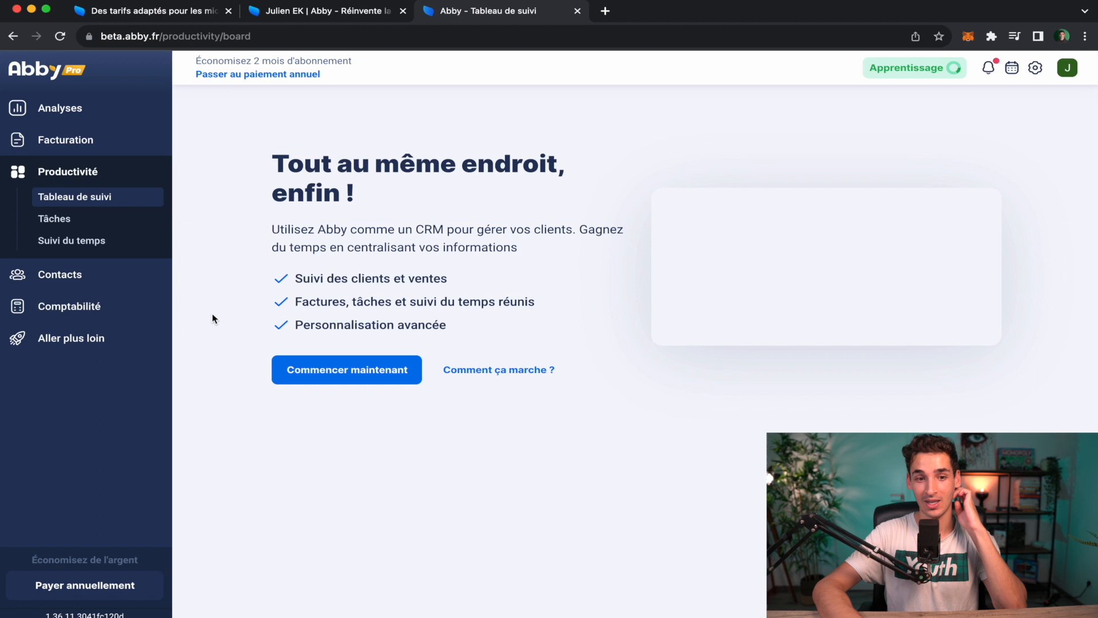
Start the tracking board and choose the Gérer mes projets board.
left_click(395, 379)
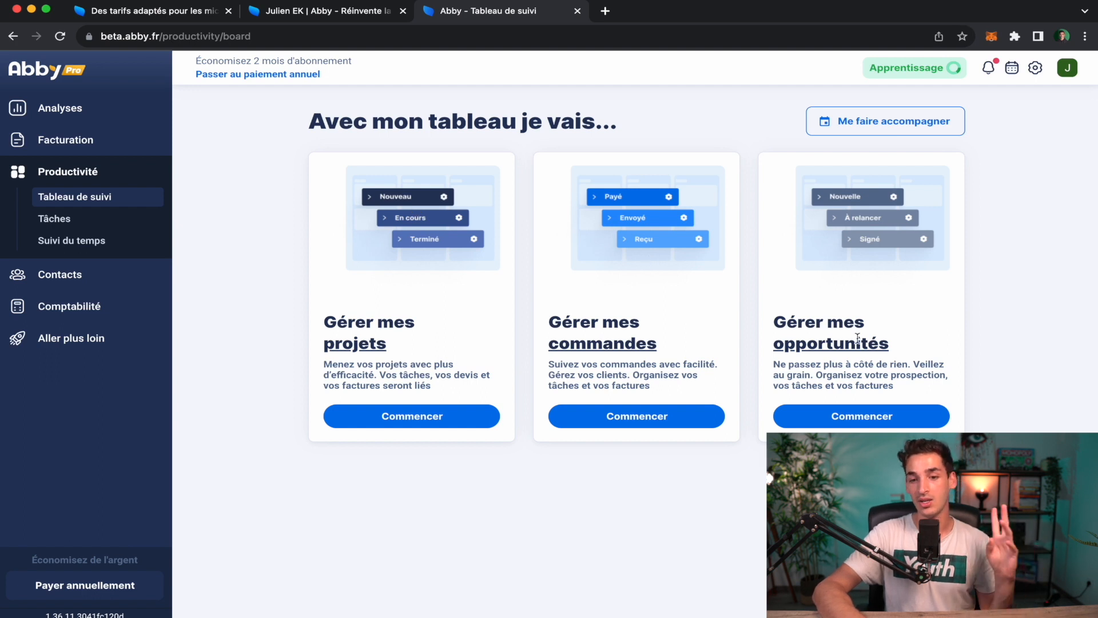
left_click(395, 422)
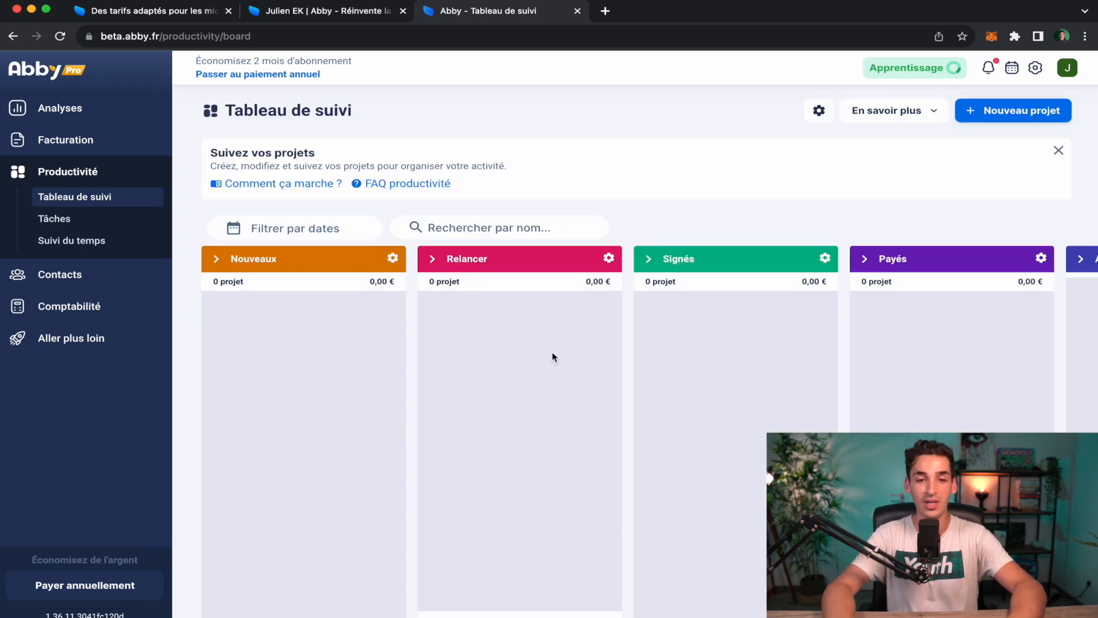
scroll(657, 461, "down", 1)
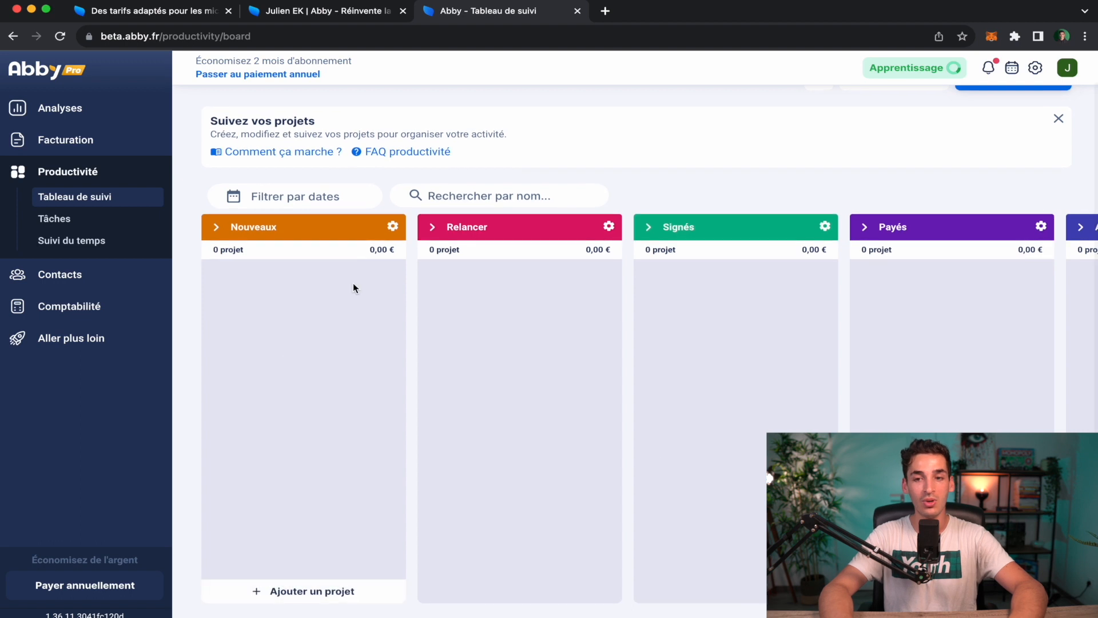
scroll(361, 326, "up", 1)
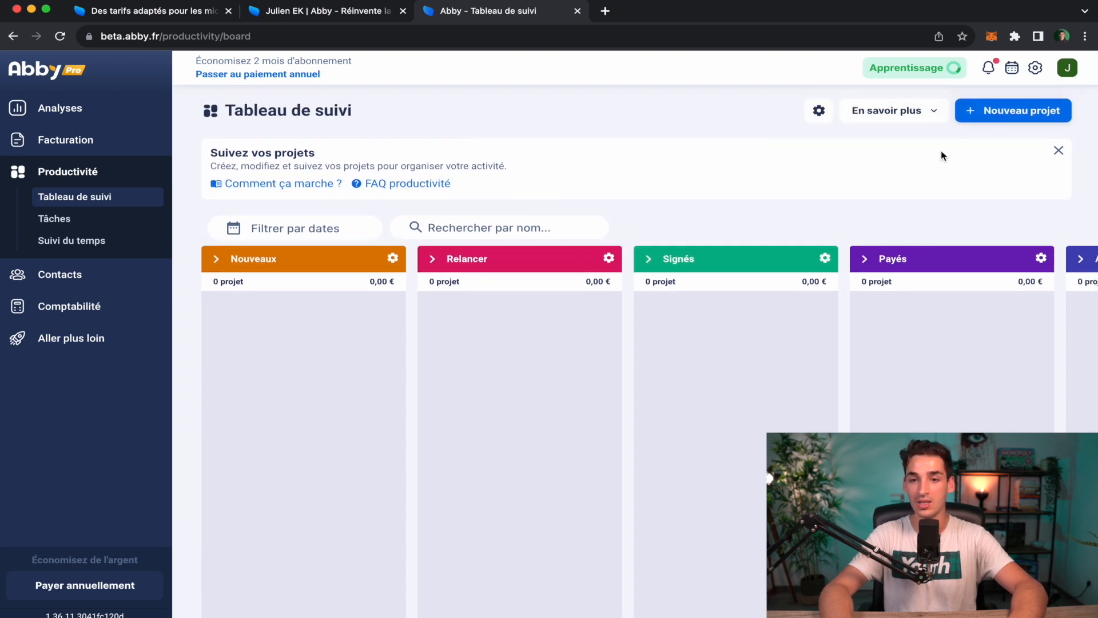
Check the En savoir plus help list and survey the Nouveaux, Relancer, Signés, Payés, Abandonnés columns.
left_click(937, 115)
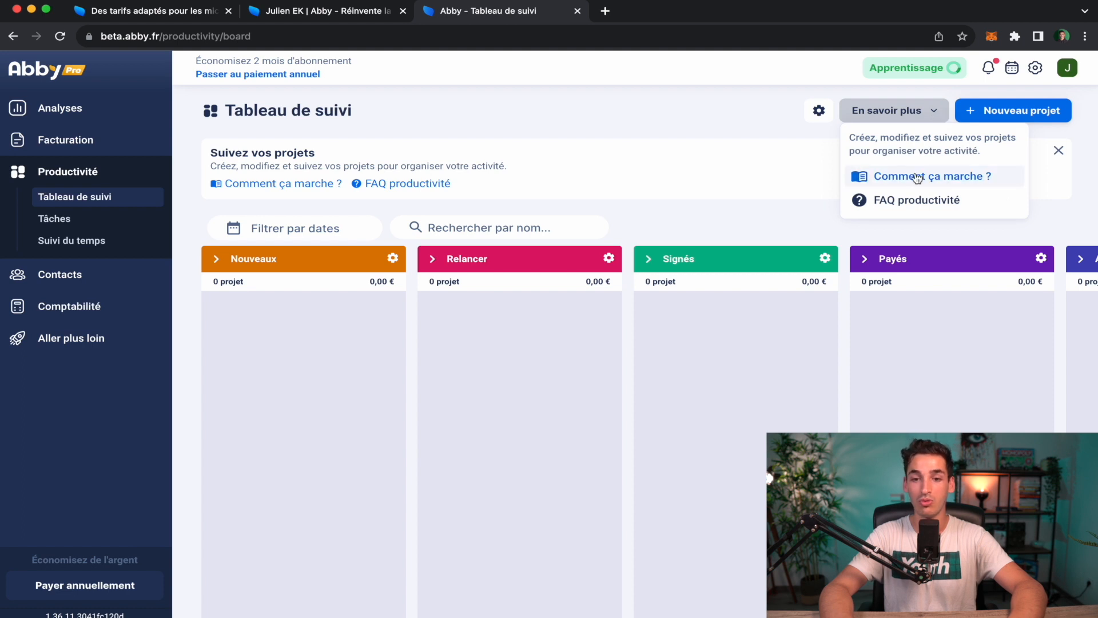
left_click(683, 165)
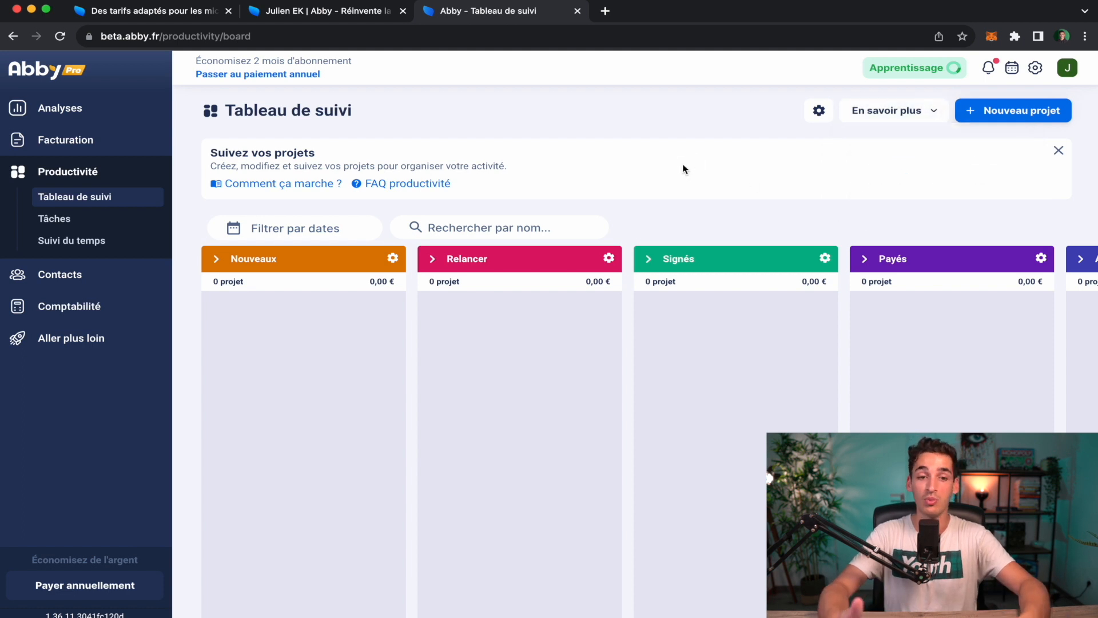
scroll(683, 169, "down", 1)
mouse_move(519, 334)
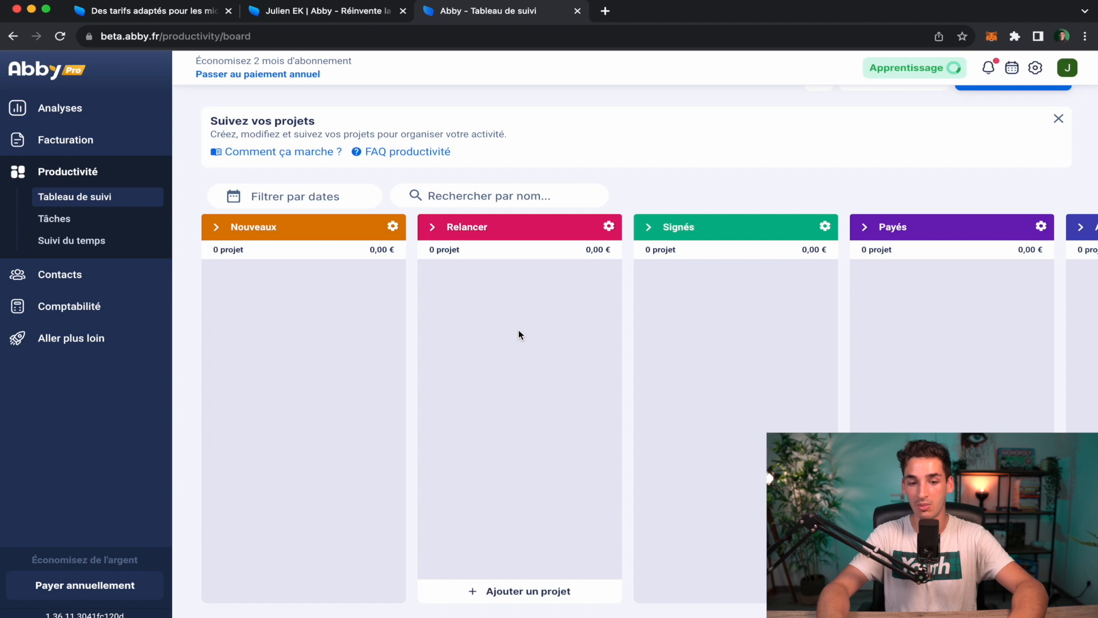
scroll(518, 329, "up", 1)
mouse_move(306, 492)
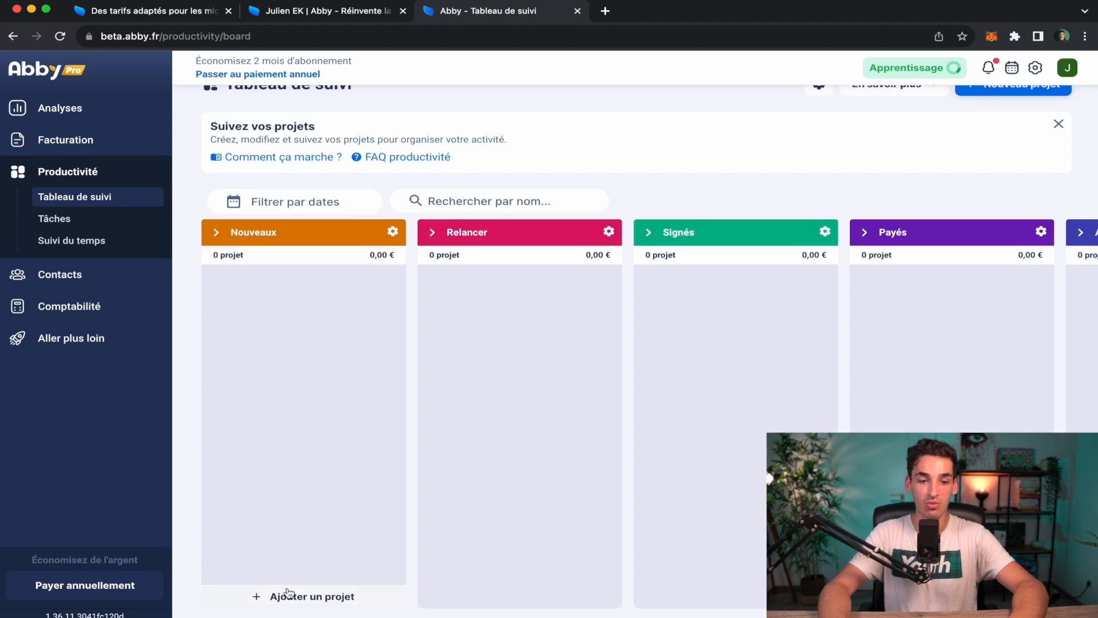
mouse_move(482, 563)
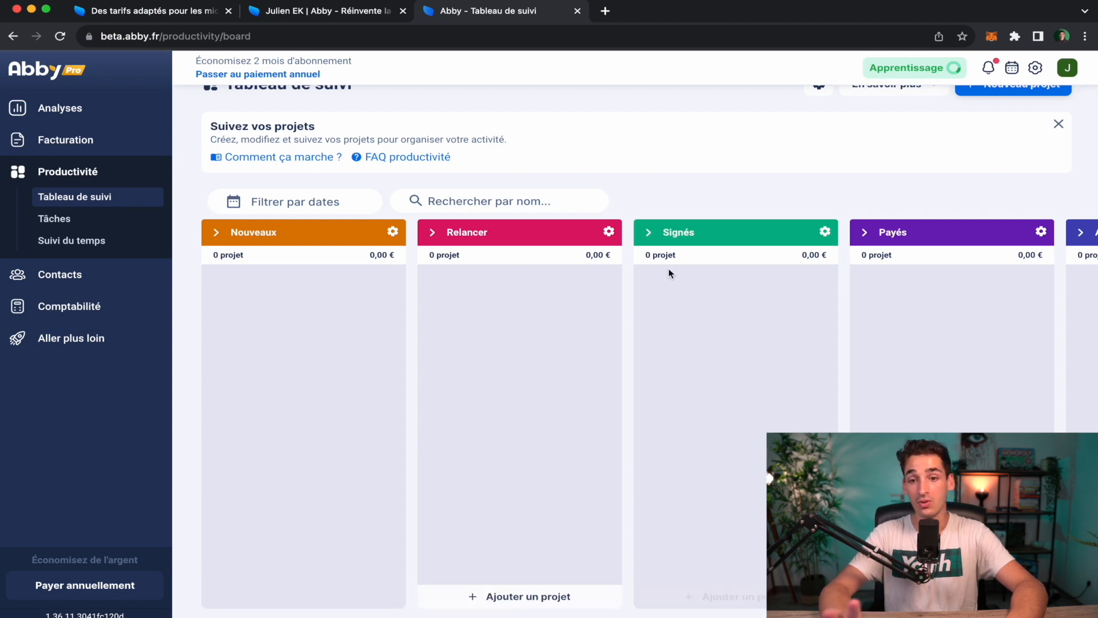
scroll(733, 304, "right", 5)
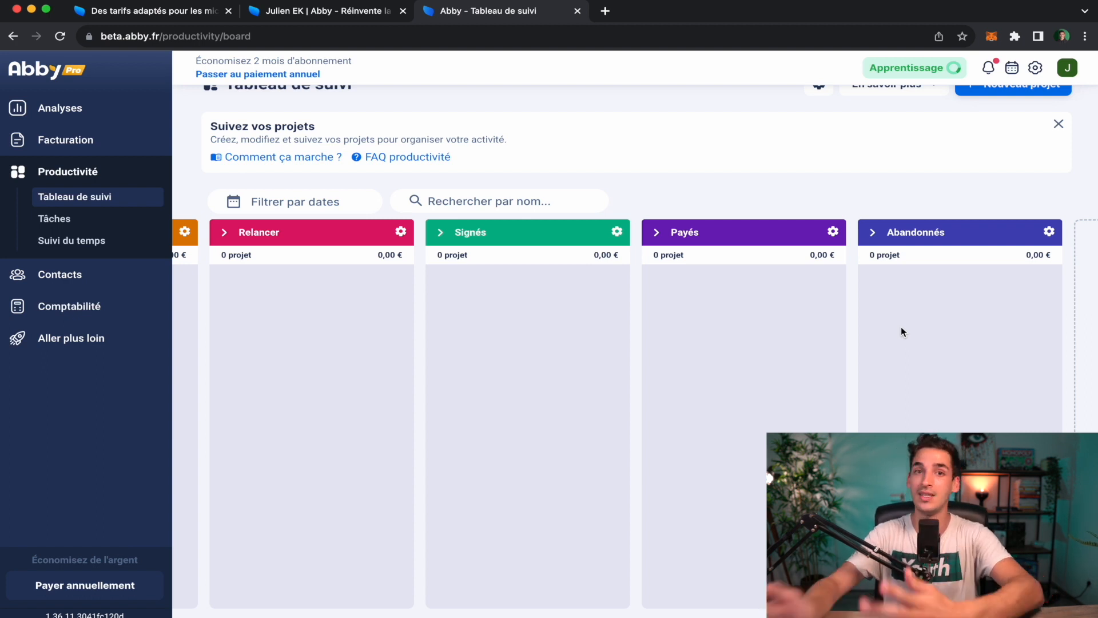
scroll(900, 332, "left", 5)
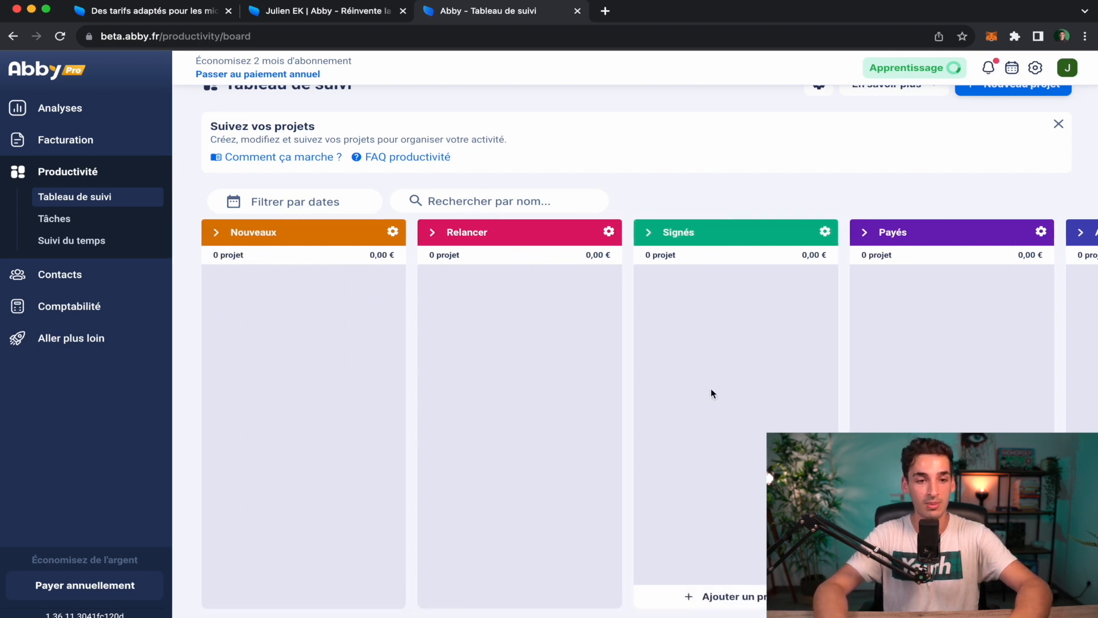
scroll(487, 330, "right", 1)
scroll(487, 331, "left", 1)
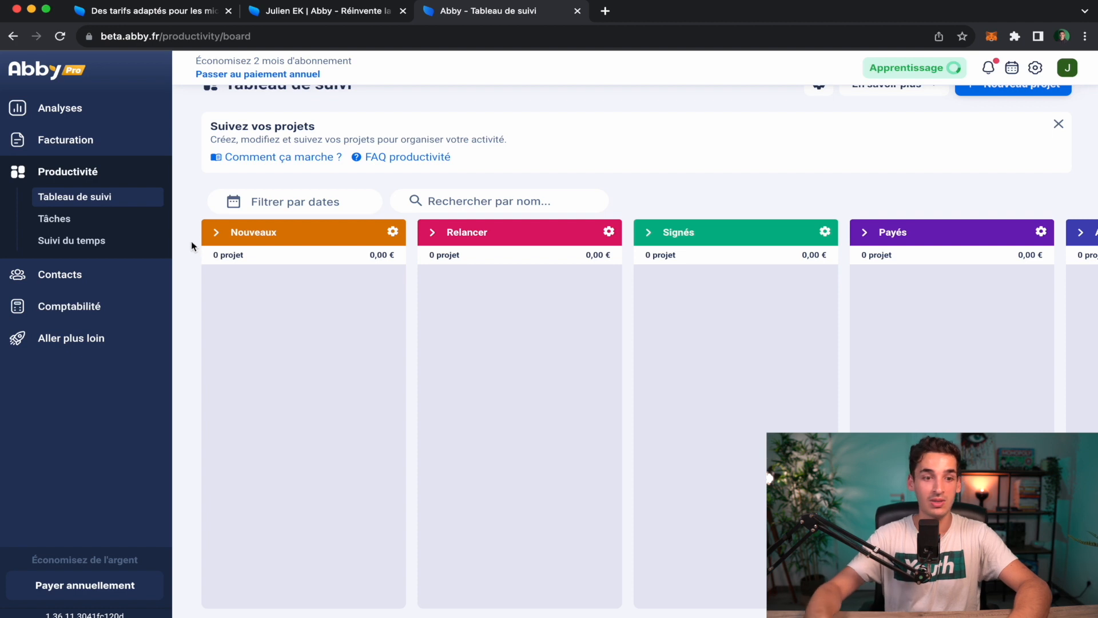
On the tasks page, begin a new task draft with Priorité 1.
left_click(110, 222)
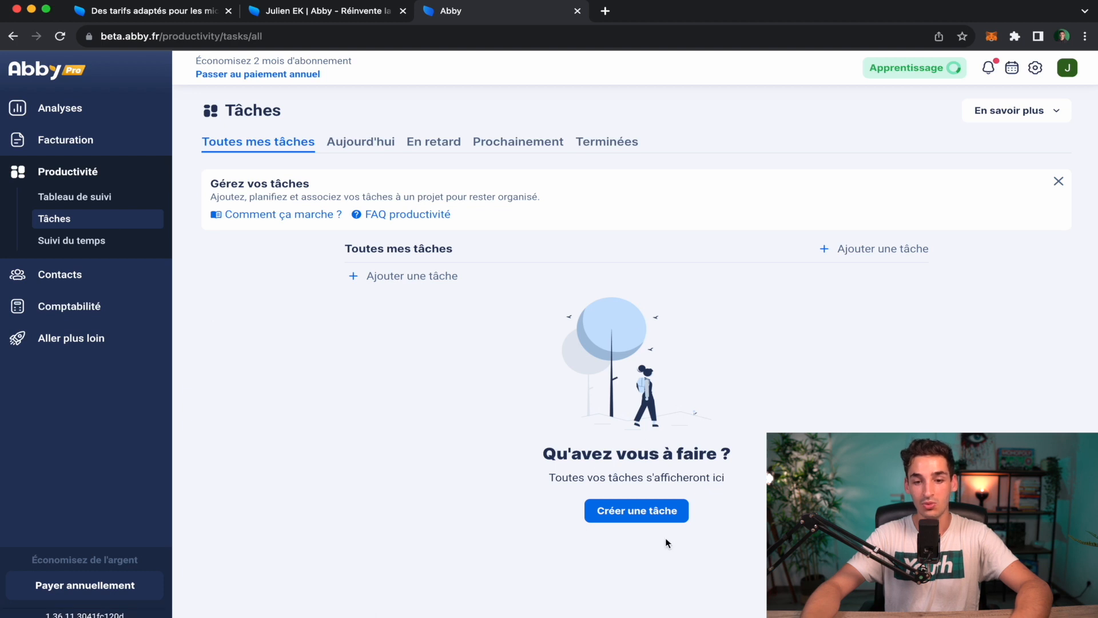
left_click(675, 514)
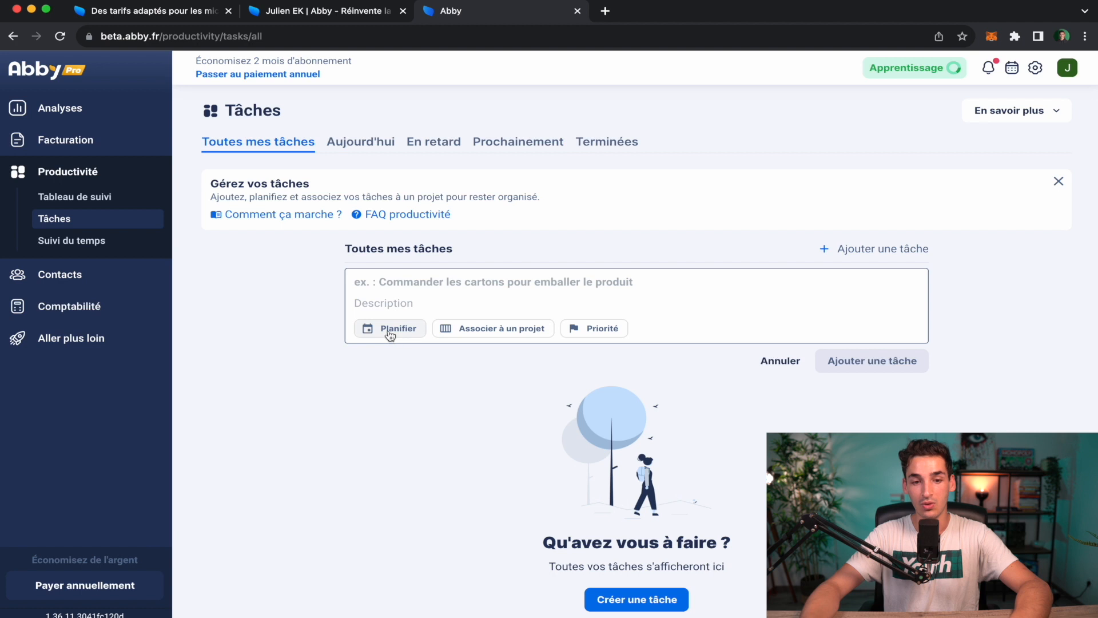
left_click(597, 329)
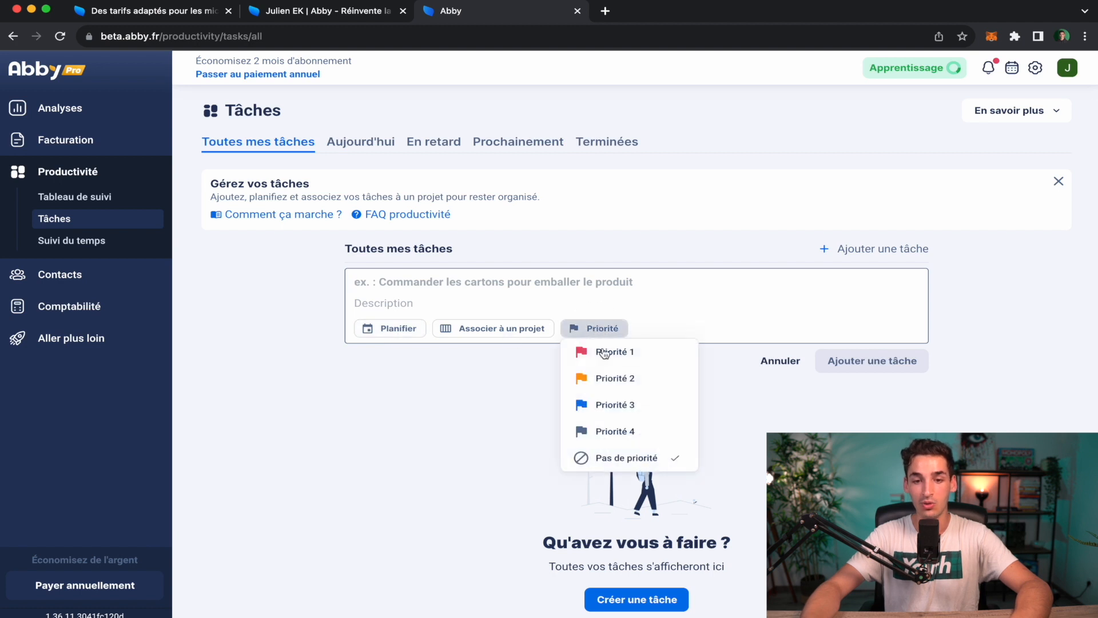
left_click(606, 352)
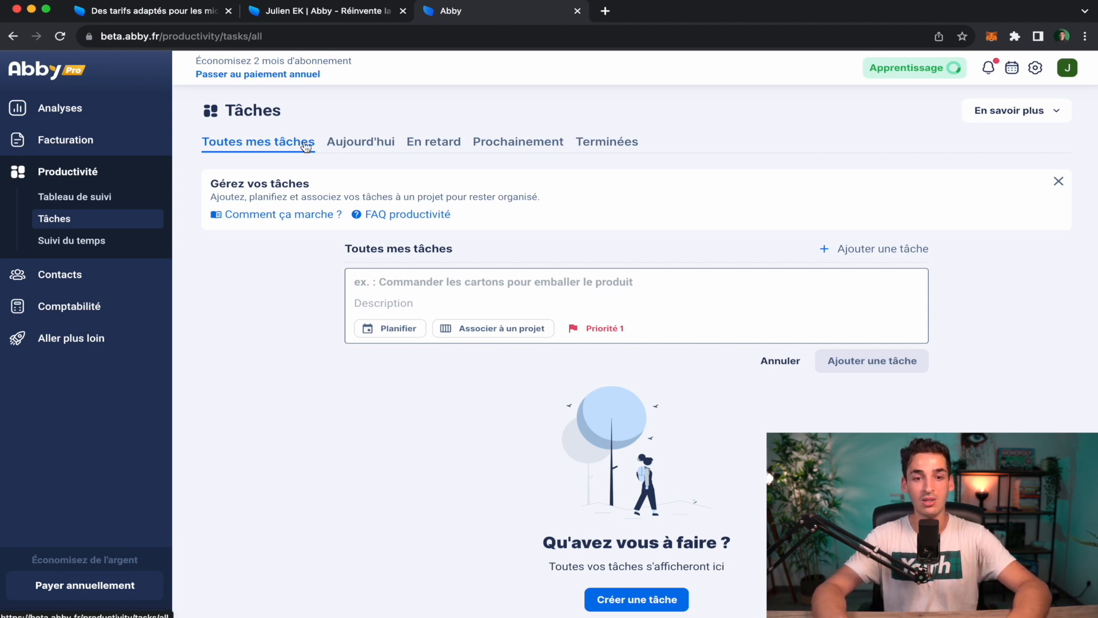
Switch between the today and overdue task filters, ending back on today's tasks.
left_click(358, 142)
left_click(433, 142)
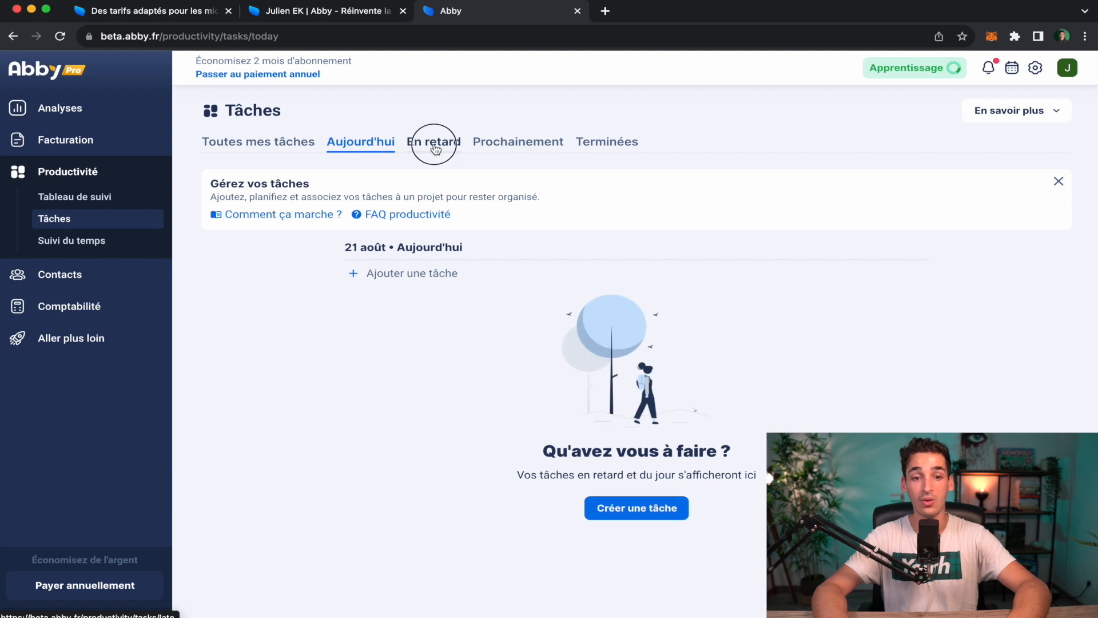
left_click(362, 142)
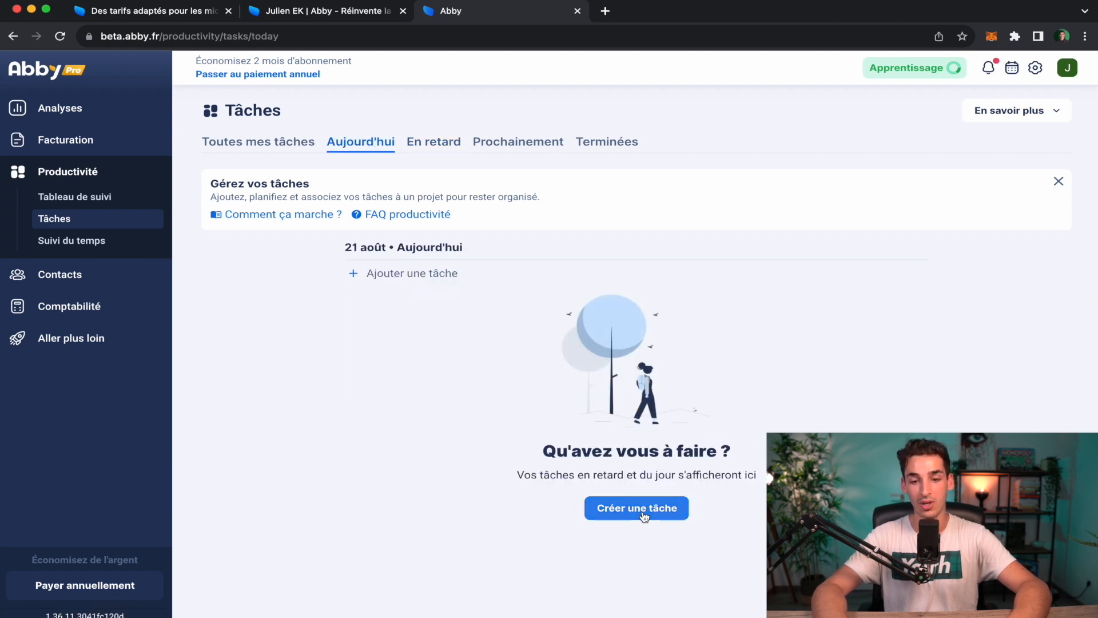
Add a Priorité 1 task for today to call a client.
left_click(643, 514)
type("appeler")
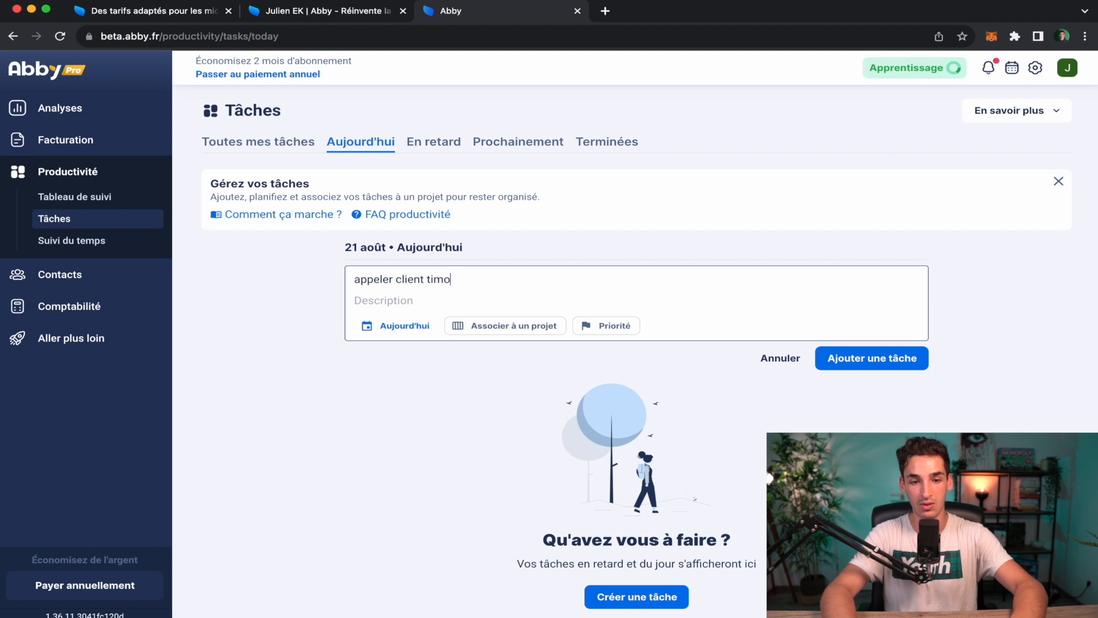
type(" client timo")
left_click(608, 326)
left_click(611, 346)
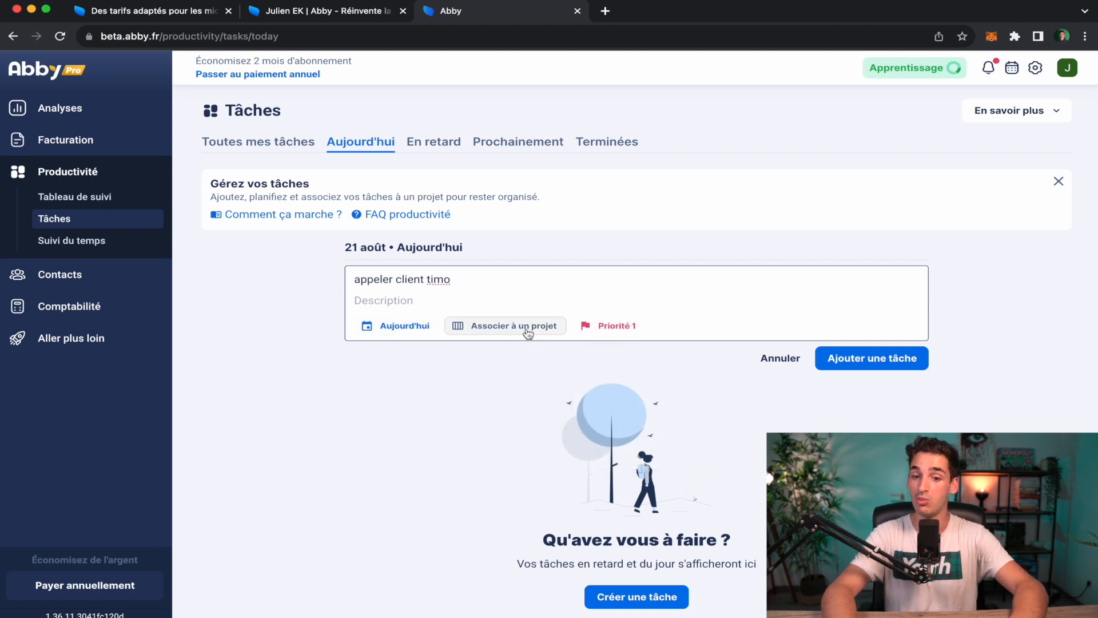
left_click(893, 359)
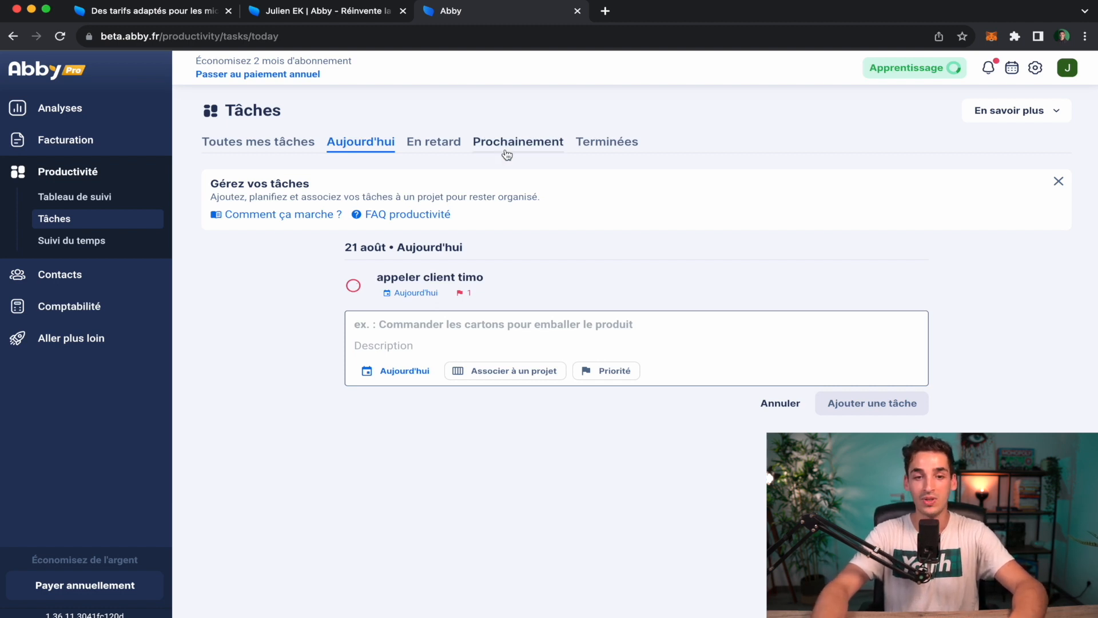
Mark the call task complete and open its Actions menu under Terminées.
left_click(353, 287)
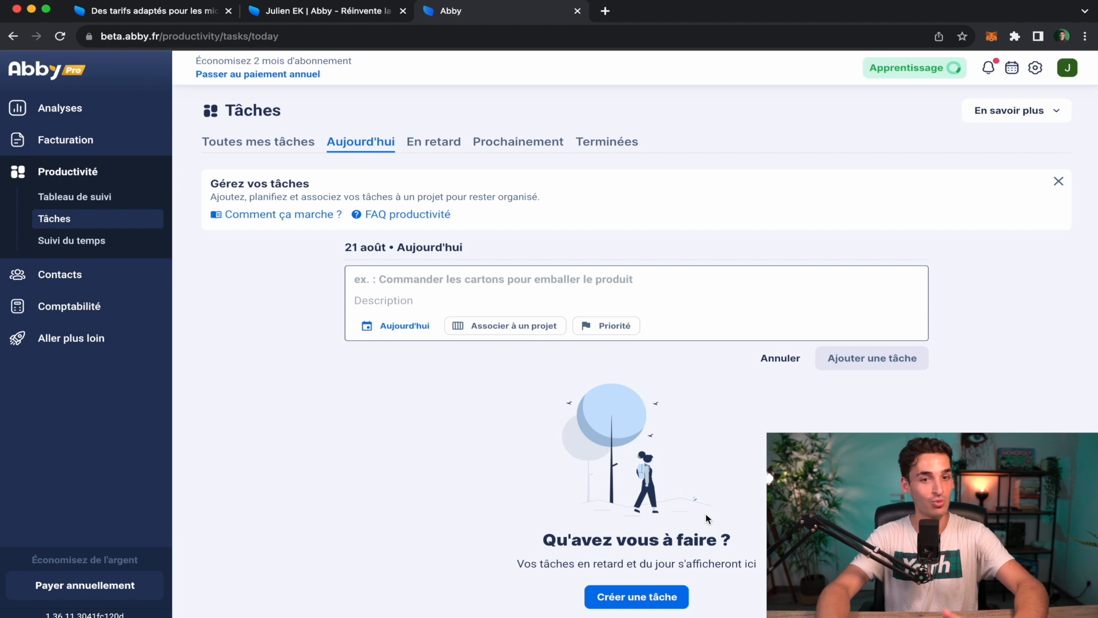
left_click(602, 141)
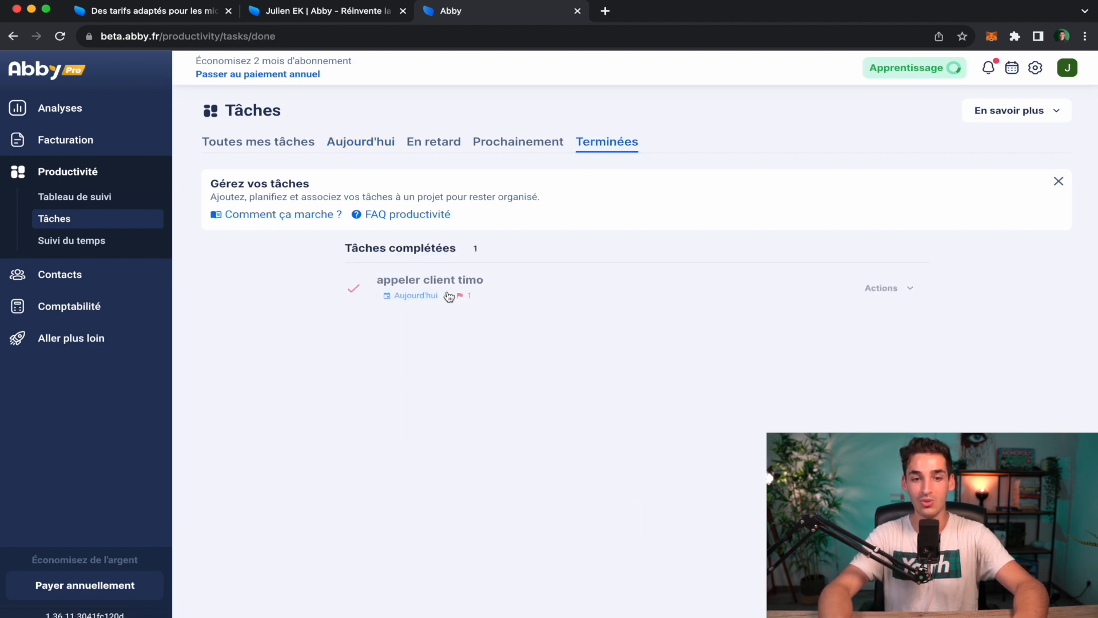
left_click(895, 290)
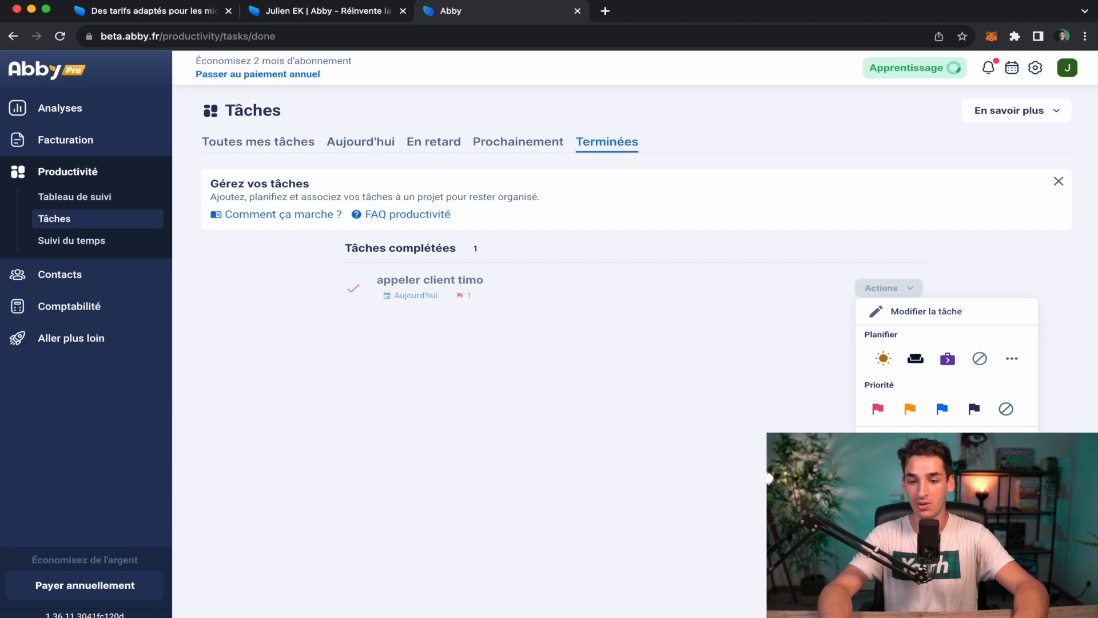
Add a Priorité 1 today task to draft an e-mail for a client and start its timer.
left_click(331, 153)
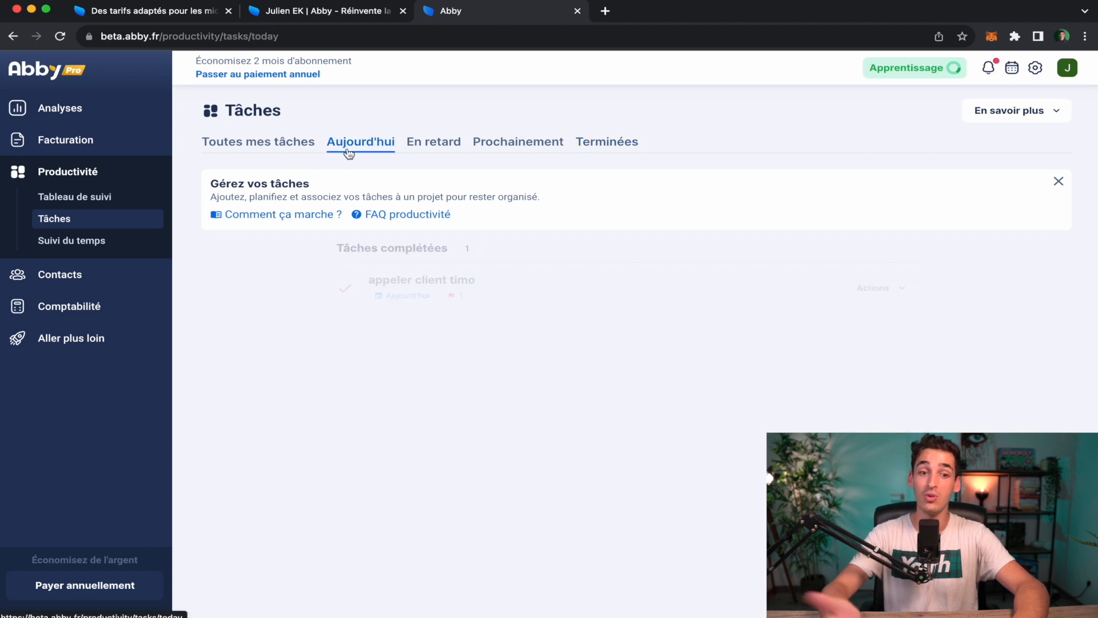
left_click(408, 275)
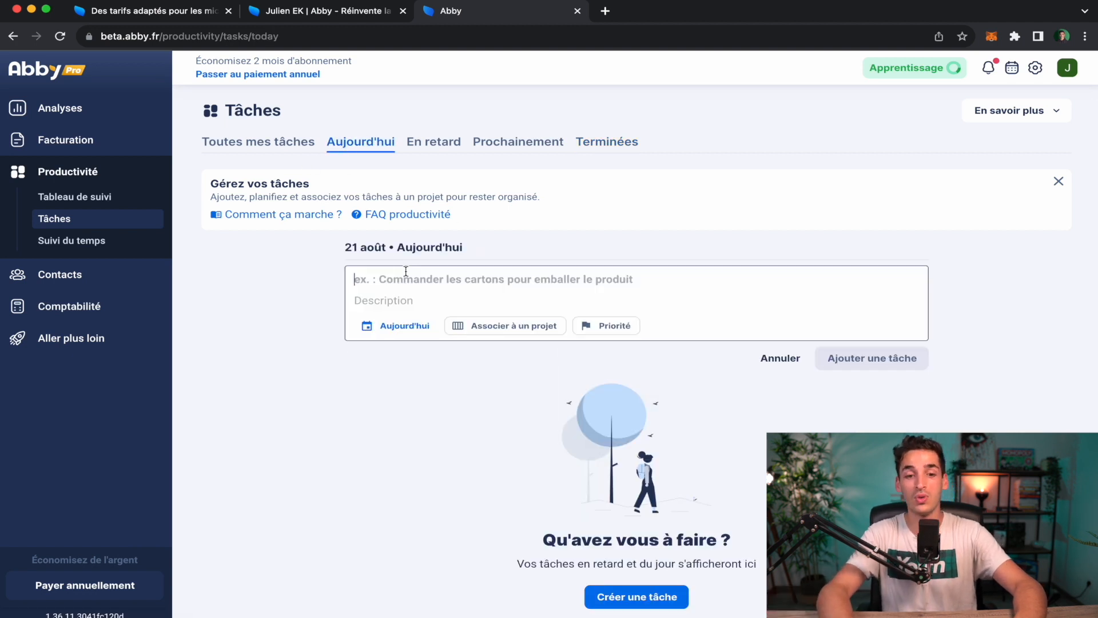
type("création d")
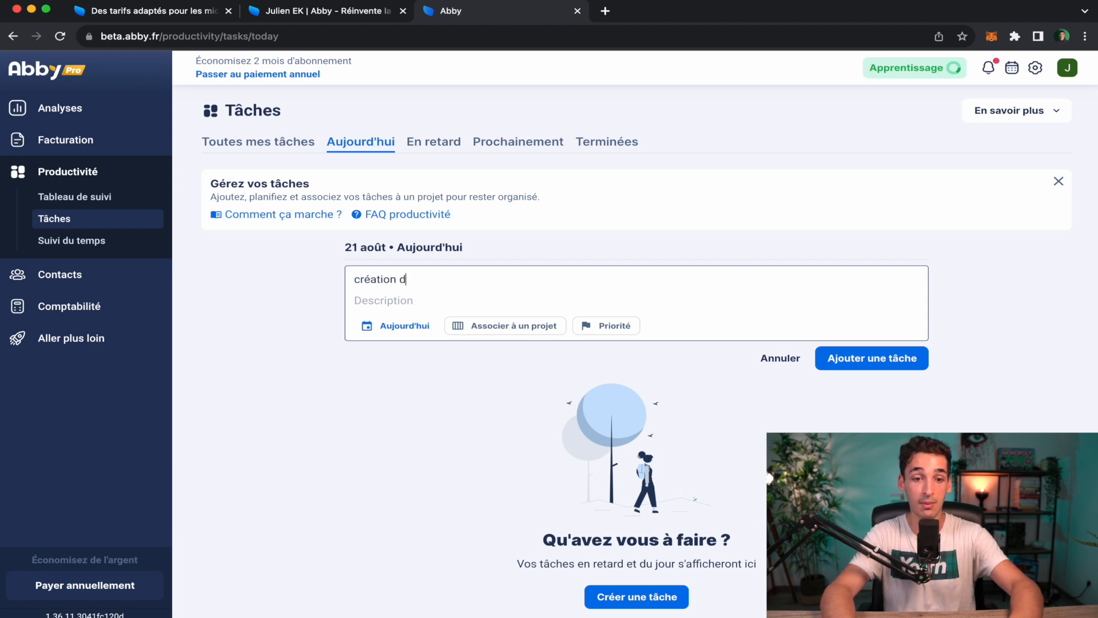
type("'un mail pour le")
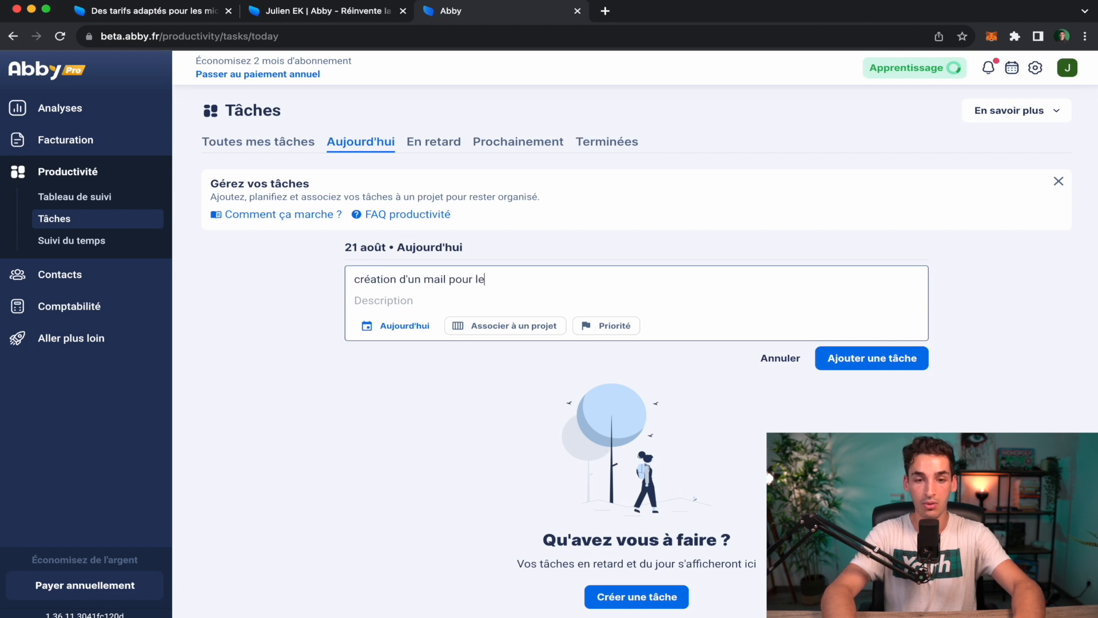
type(" clietn")
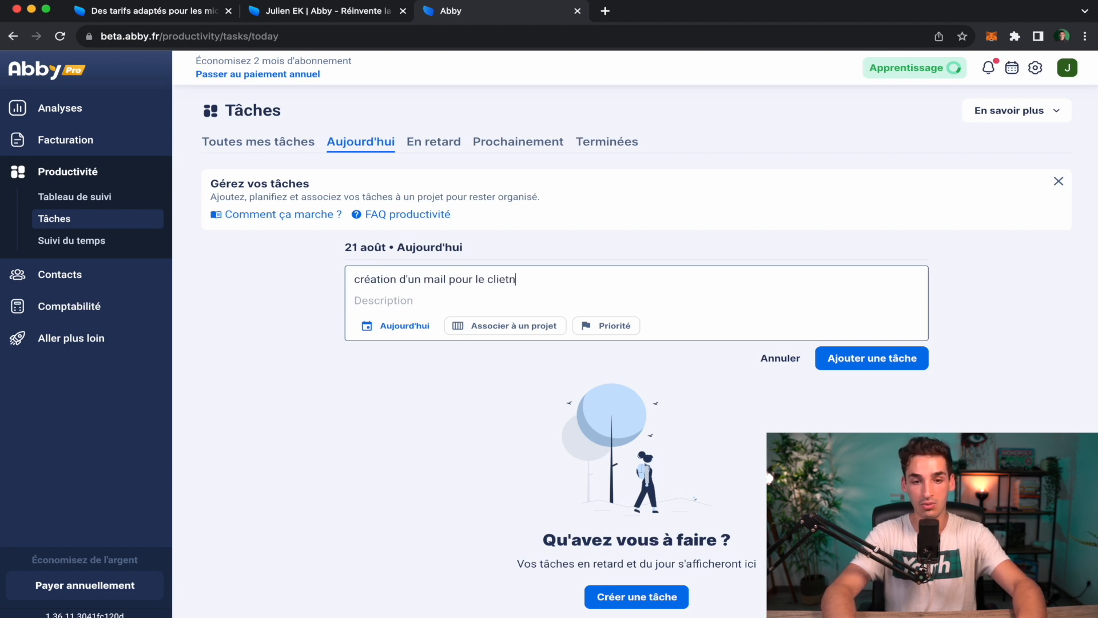
type("Jason")
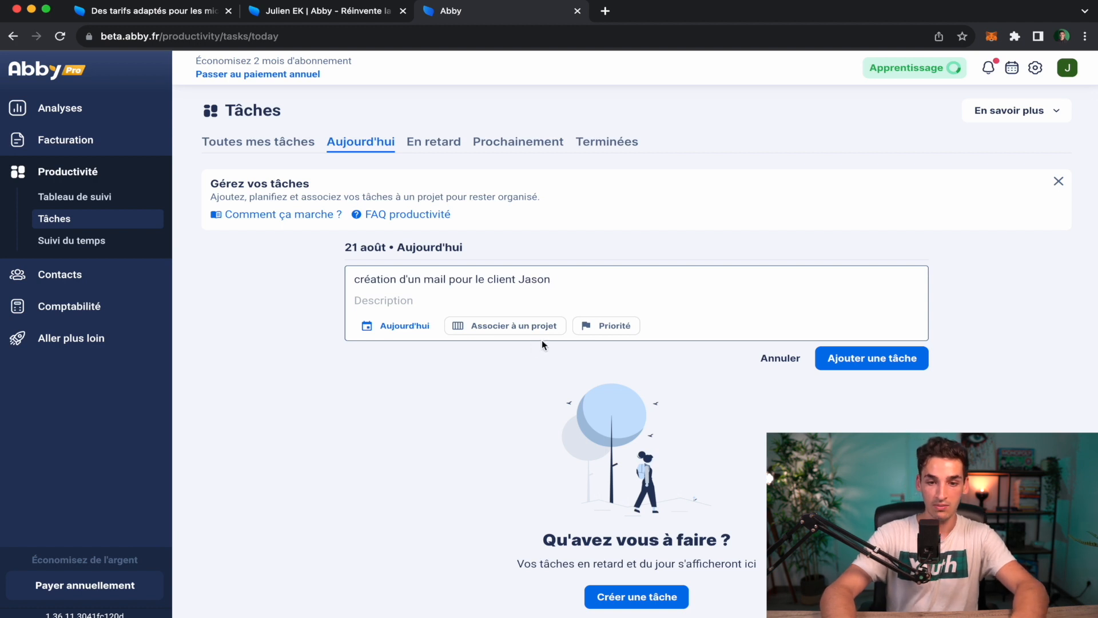
left_click(606, 325)
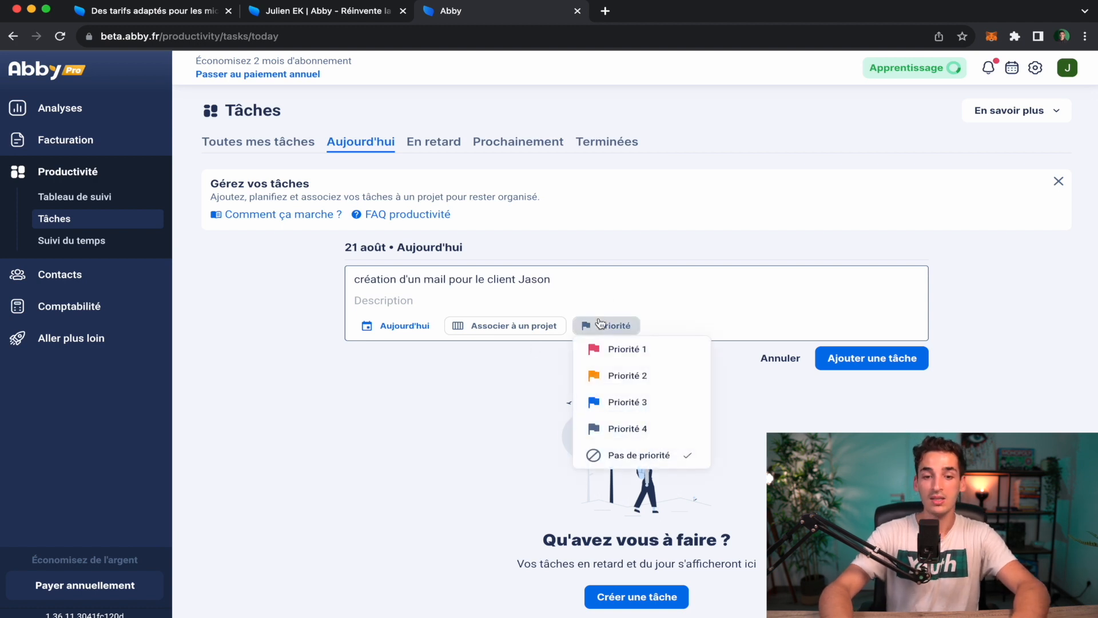
left_click(597, 348)
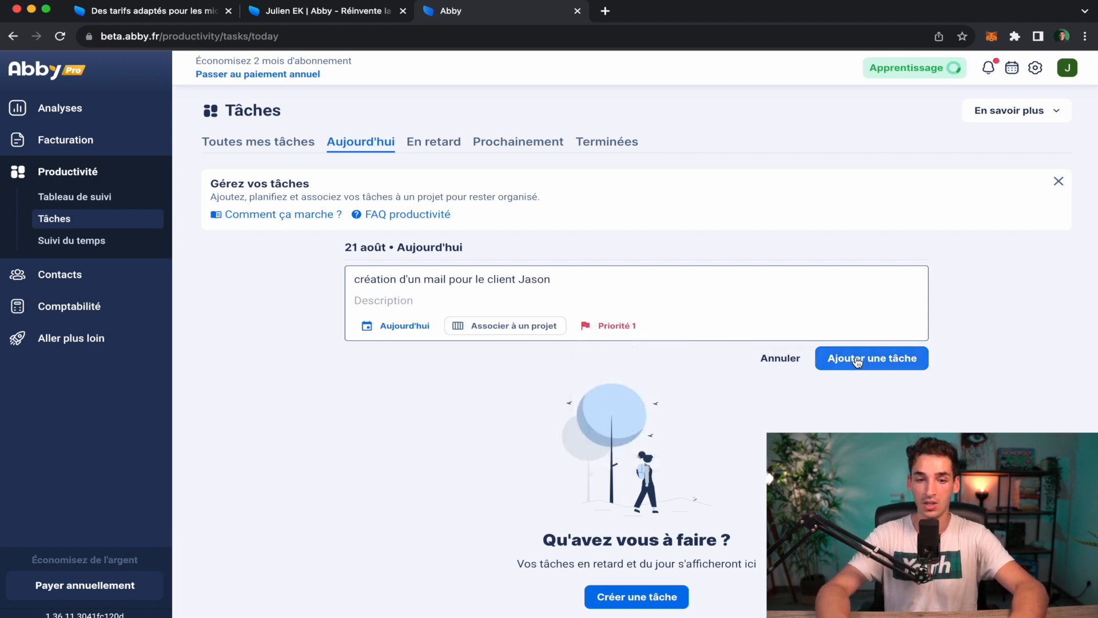
left_click(856, 357)
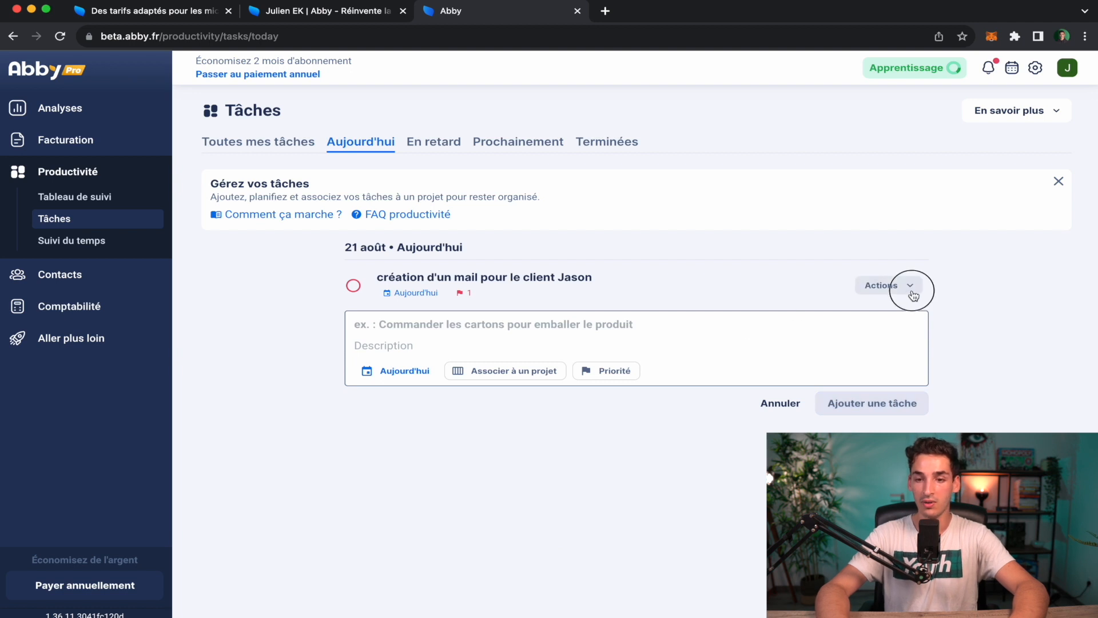
left_click(910, 287)
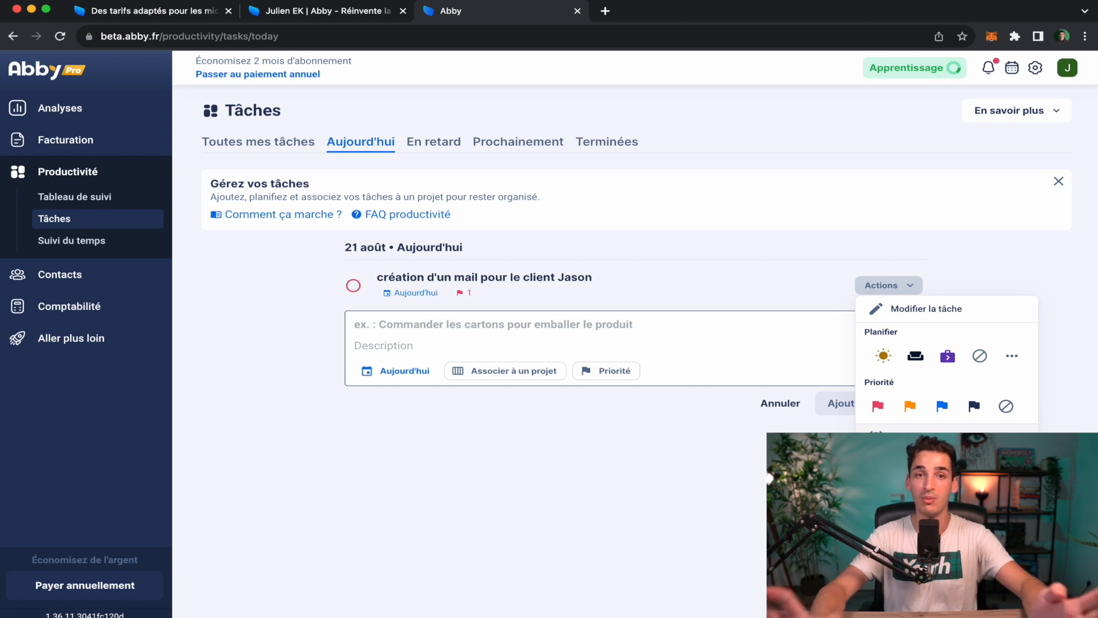
left_click(921, 438)
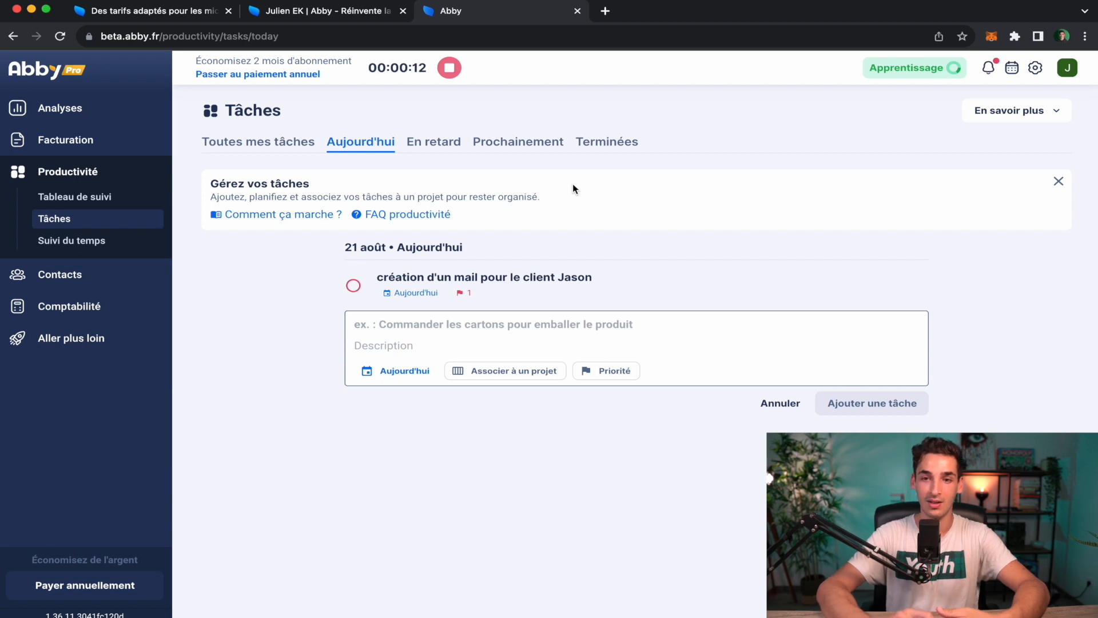
Stop the running timer, close Modifier un enregistrement unchanged, and go to Suivi du temps.
left_click(449, 69)
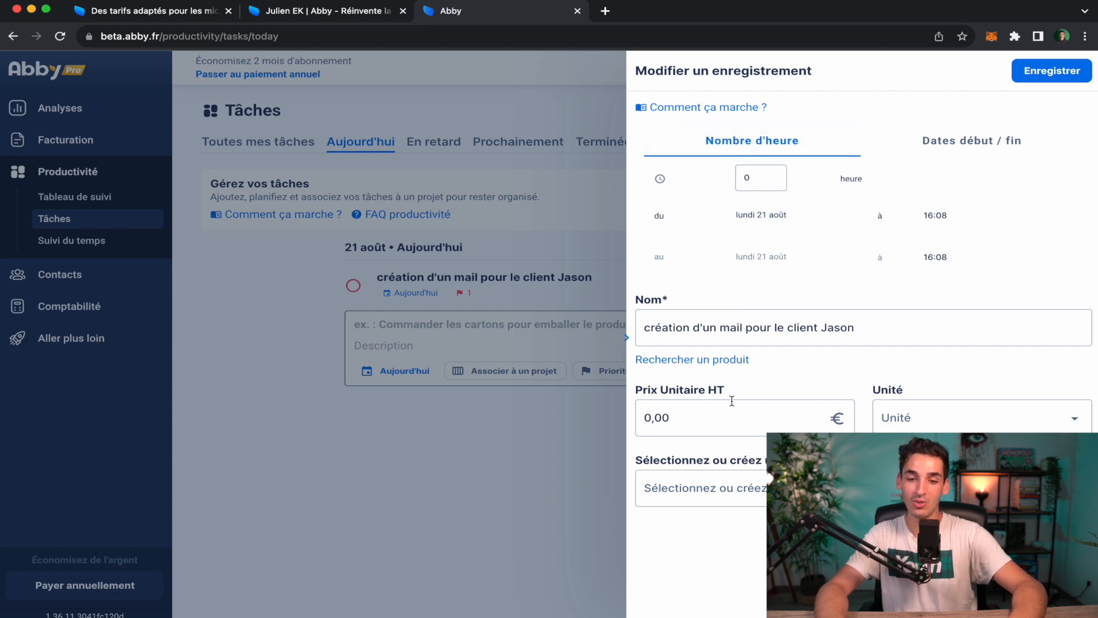
left_click(657, 422)
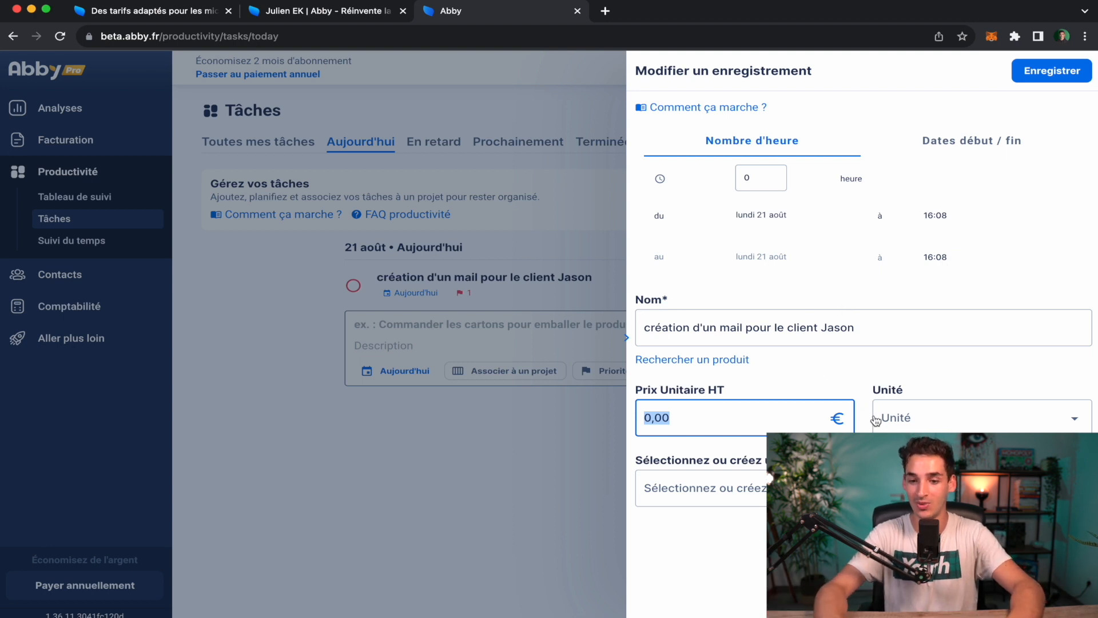
left_click(484, 241)
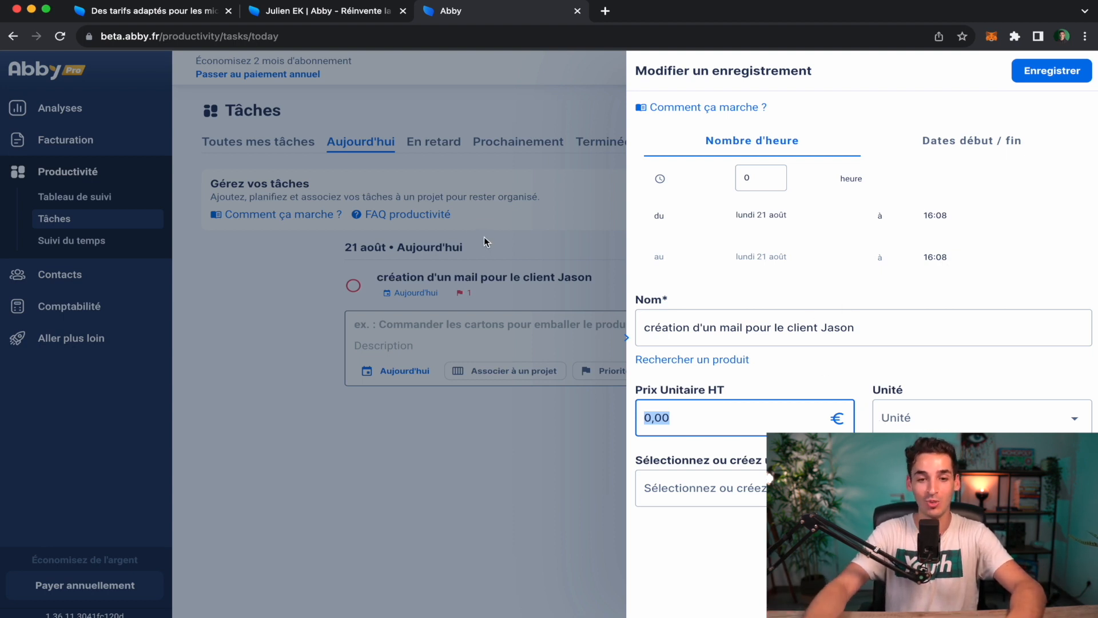
left_click(66, 242)
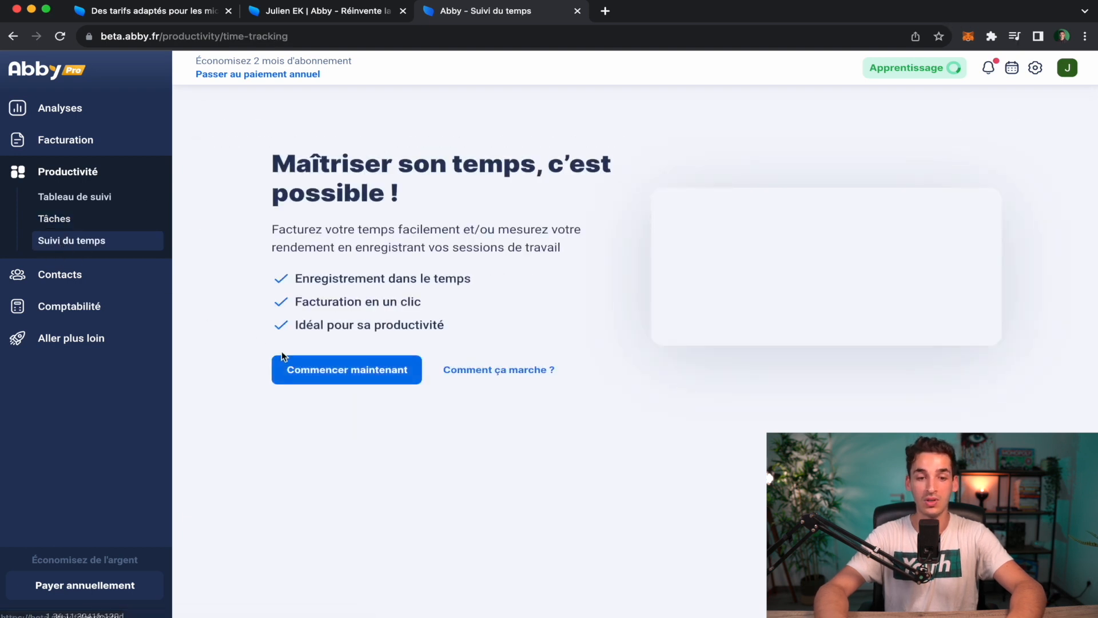
Dismiss the time-tracking intro and enter 'dev' as the work description.
left_click(339, 383)
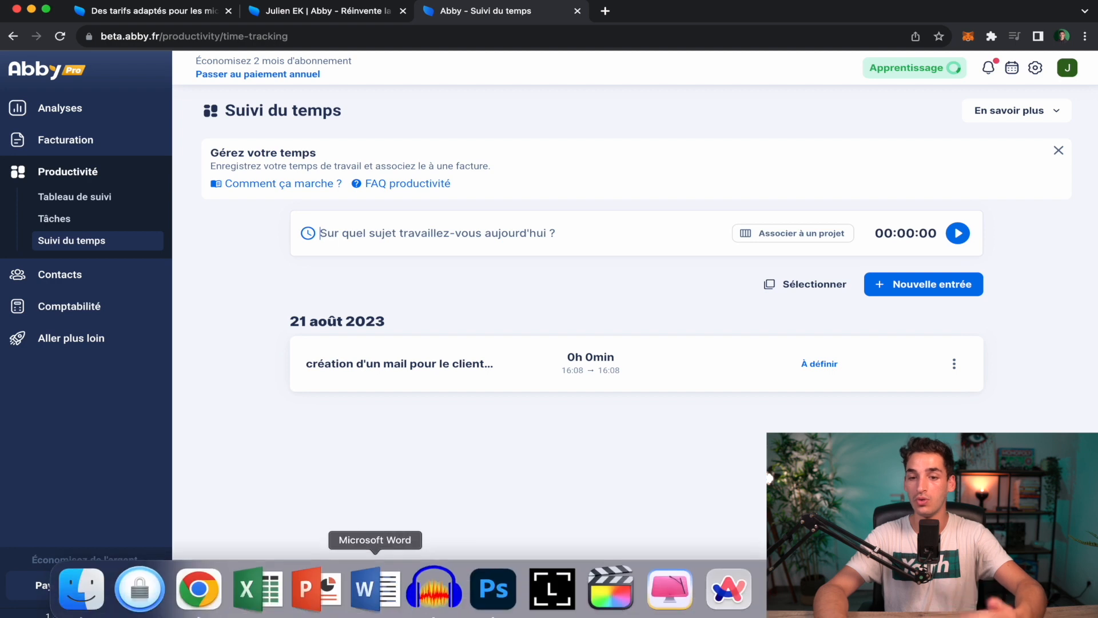
left_click(461, 252)
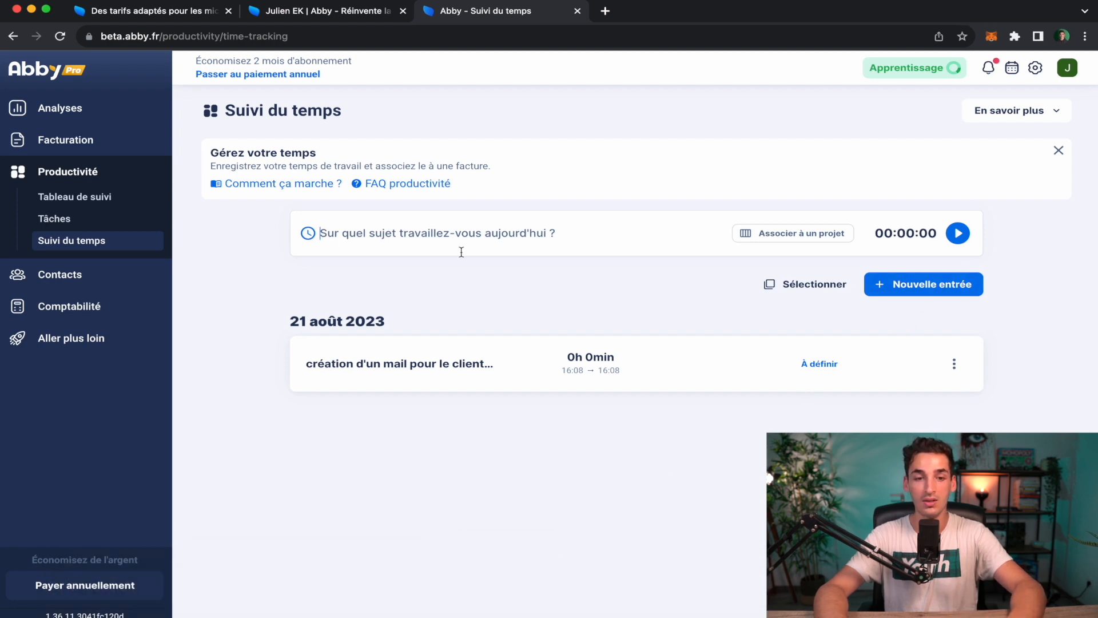
type("m")
key("BackSpace")
type("dev")
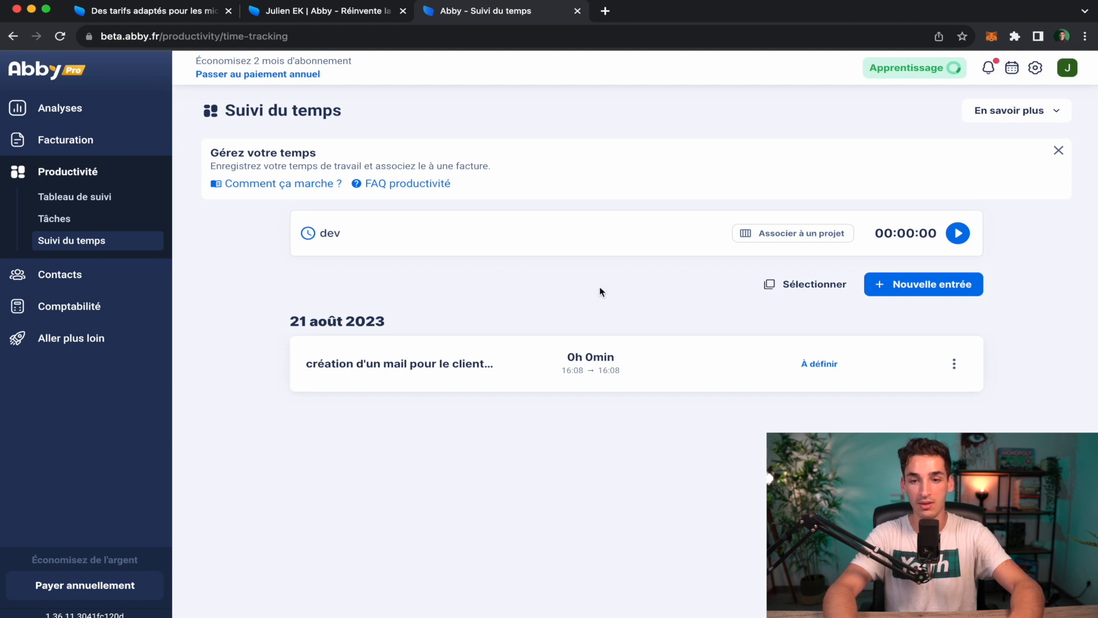
Run and stop the dev timer, close the record panel, and open Contacts.
left_click(960, 236)
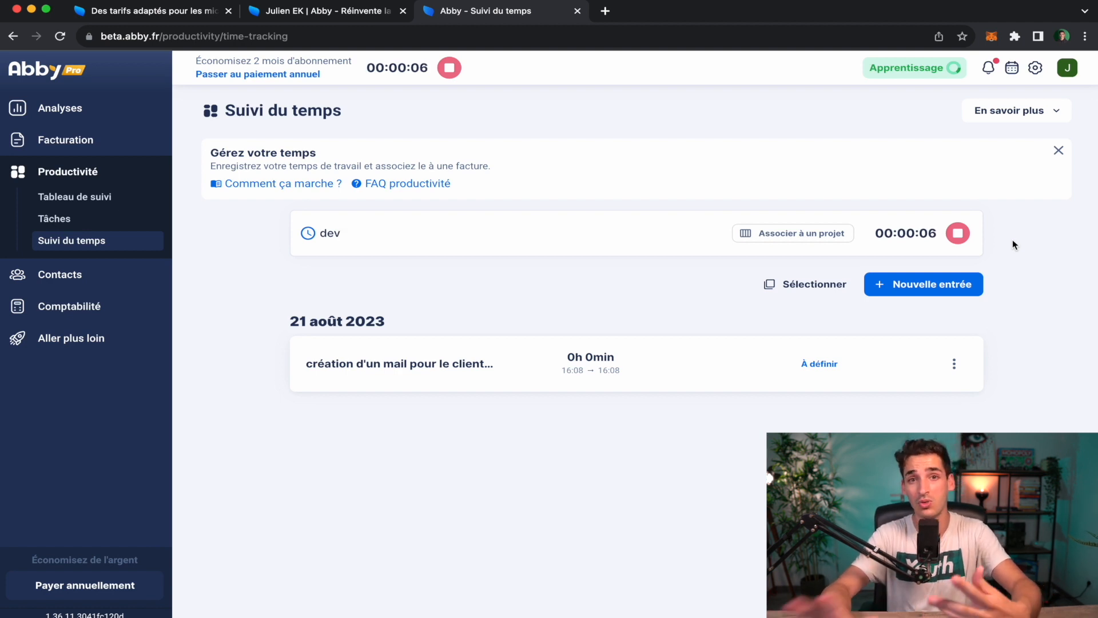
left_click(957, 234)
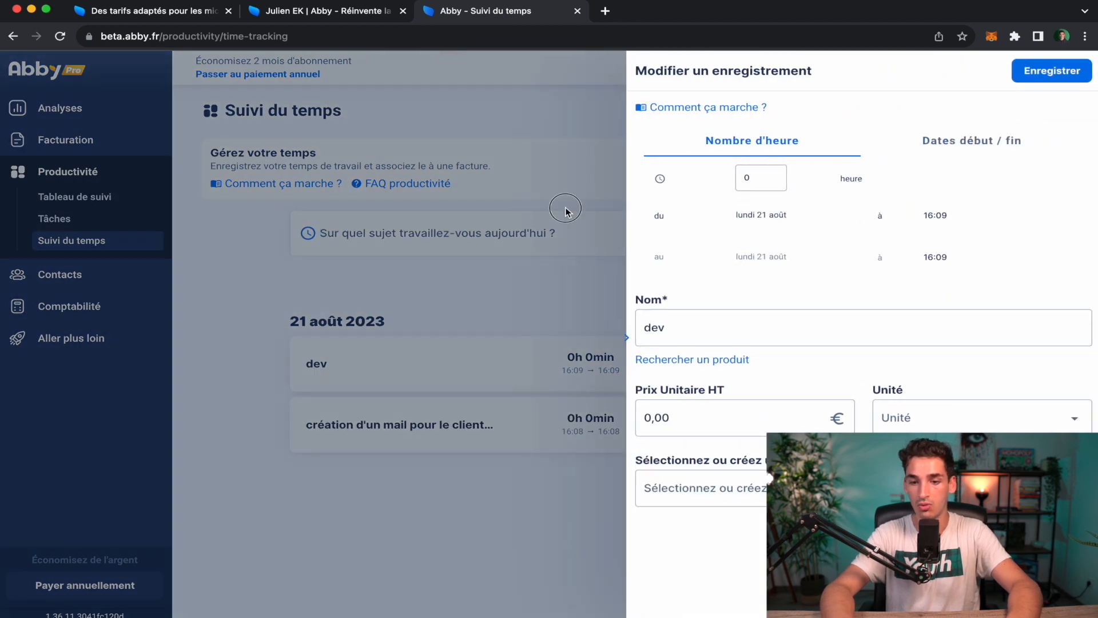
left_click(565, 209)
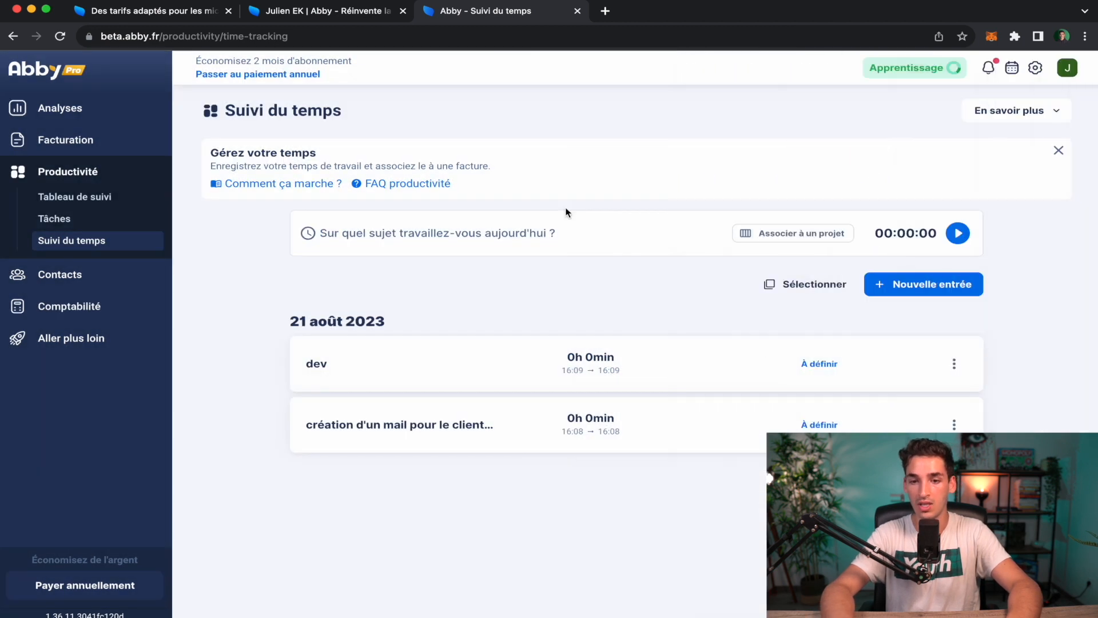
left_click(113, 279)
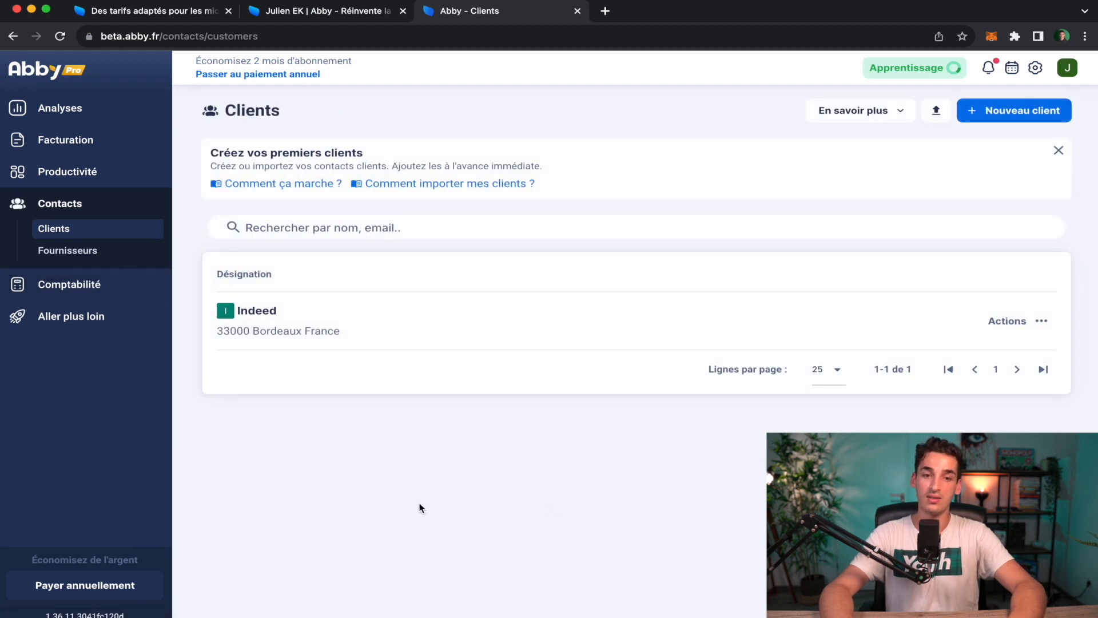
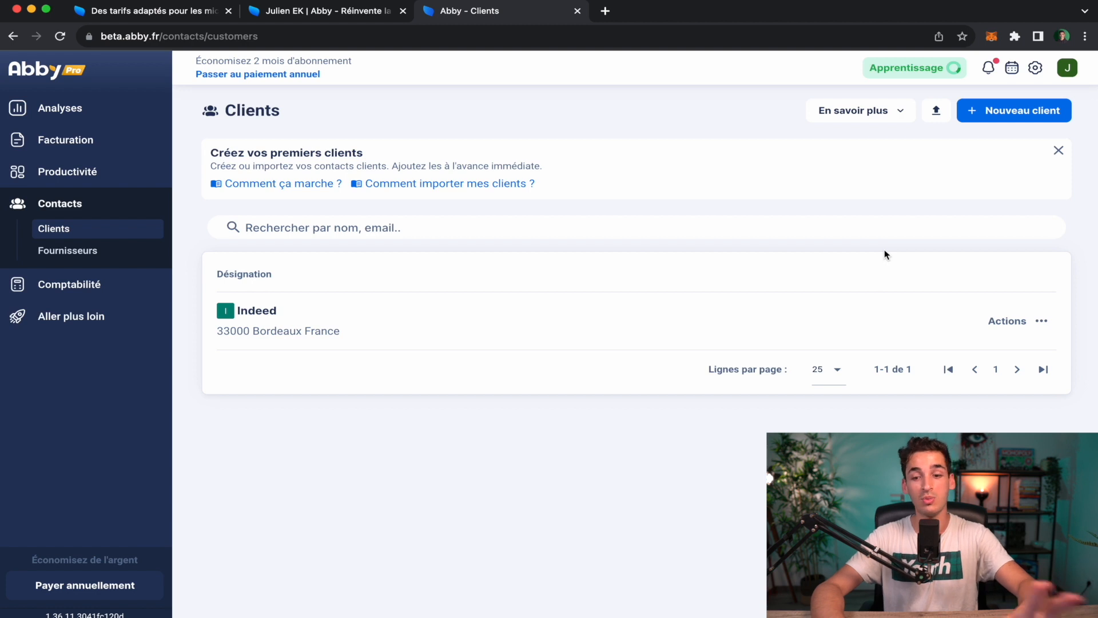
Open the help centre, start a chat with an Abby advisor, then close it.
left_click(1067, 588)
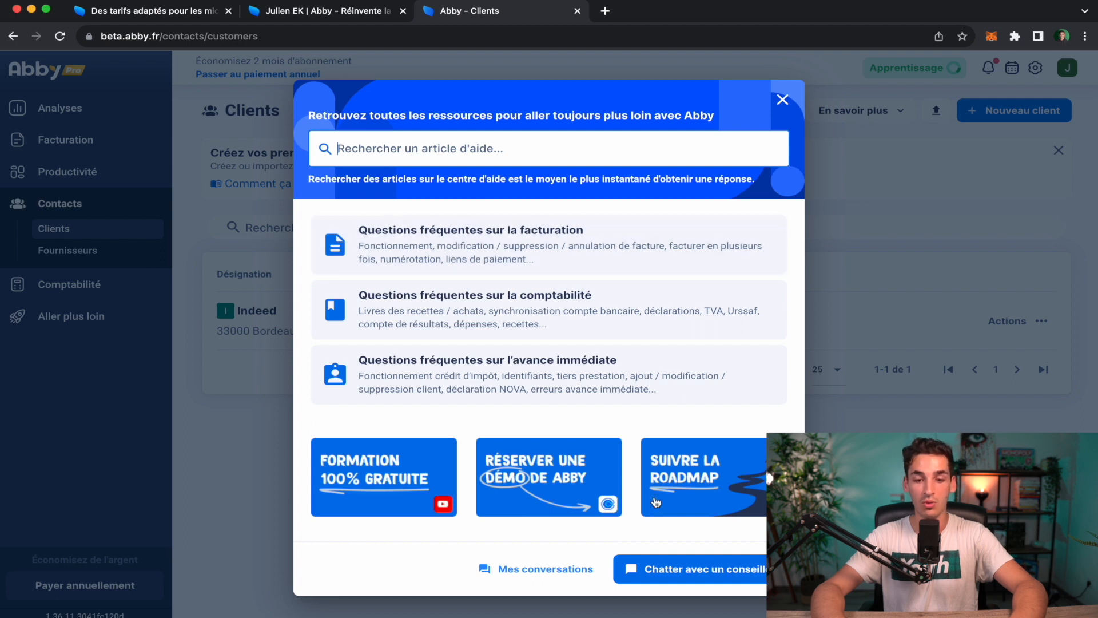
left_click(717, 568)
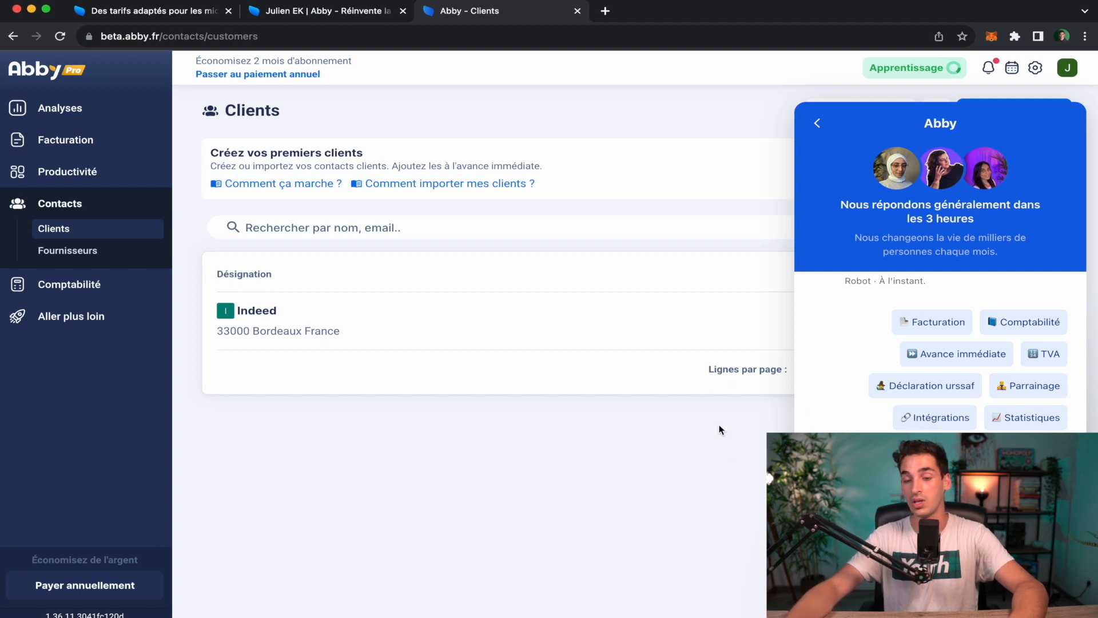
left_click(1065, 584)
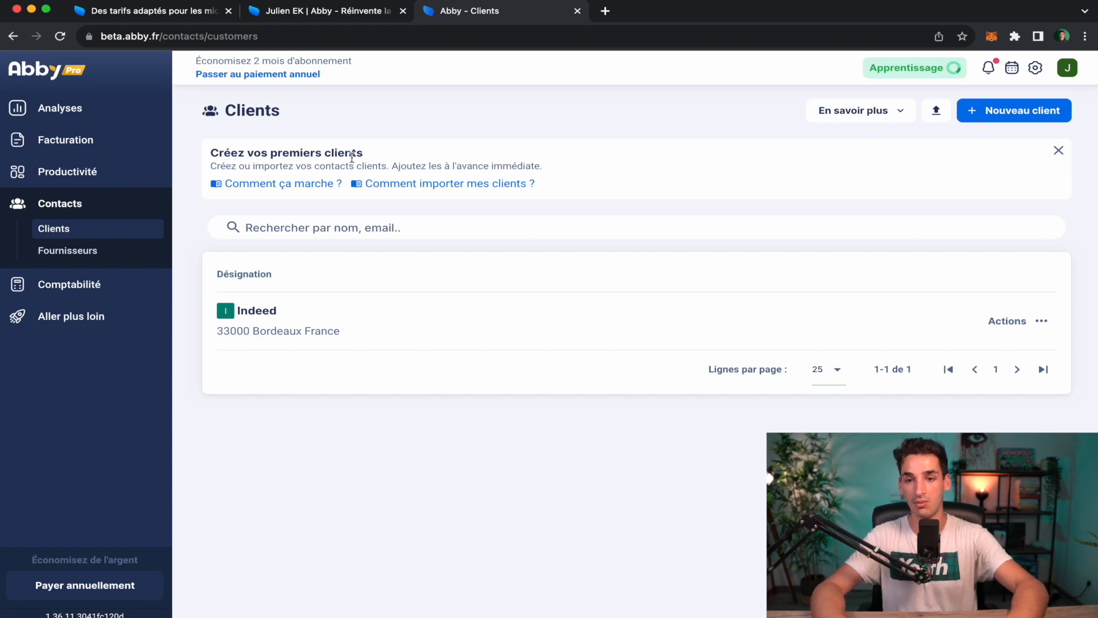
left_click(1002, 114)
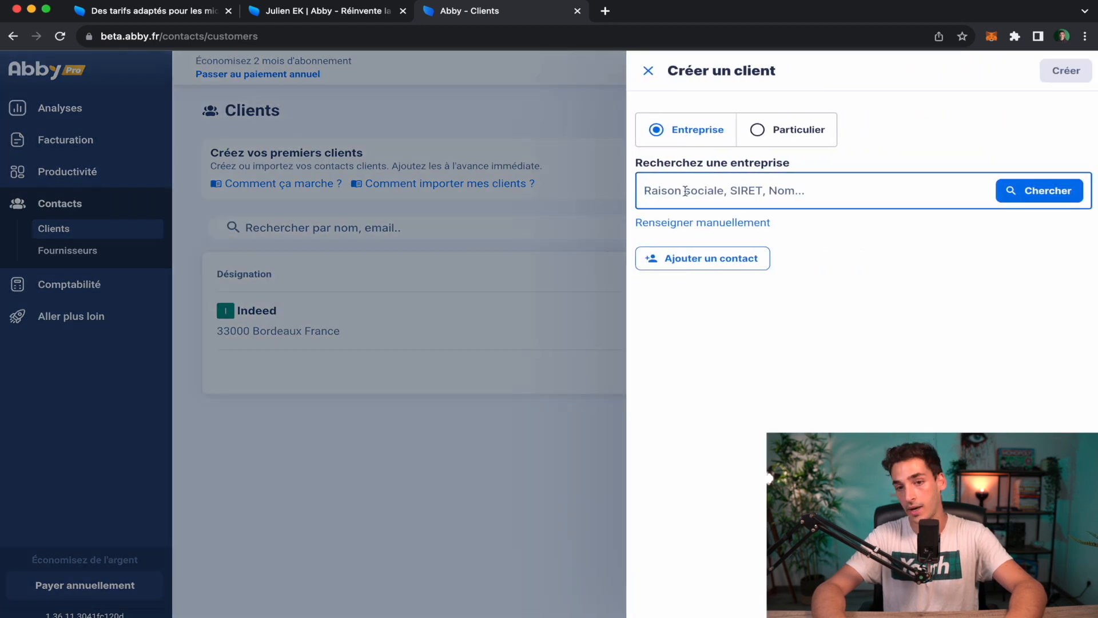
left_click(732, 224)
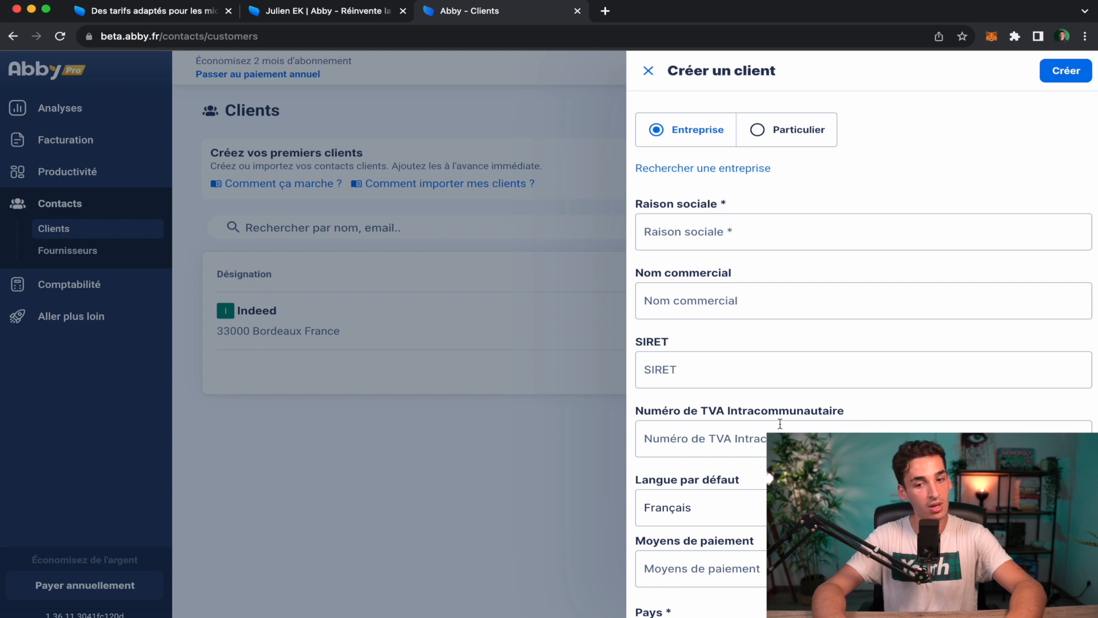
scroll(779, 423, "down", 7)
scroll(779, 422, "up", 7)
left_click(696, 231)
type("Apple")
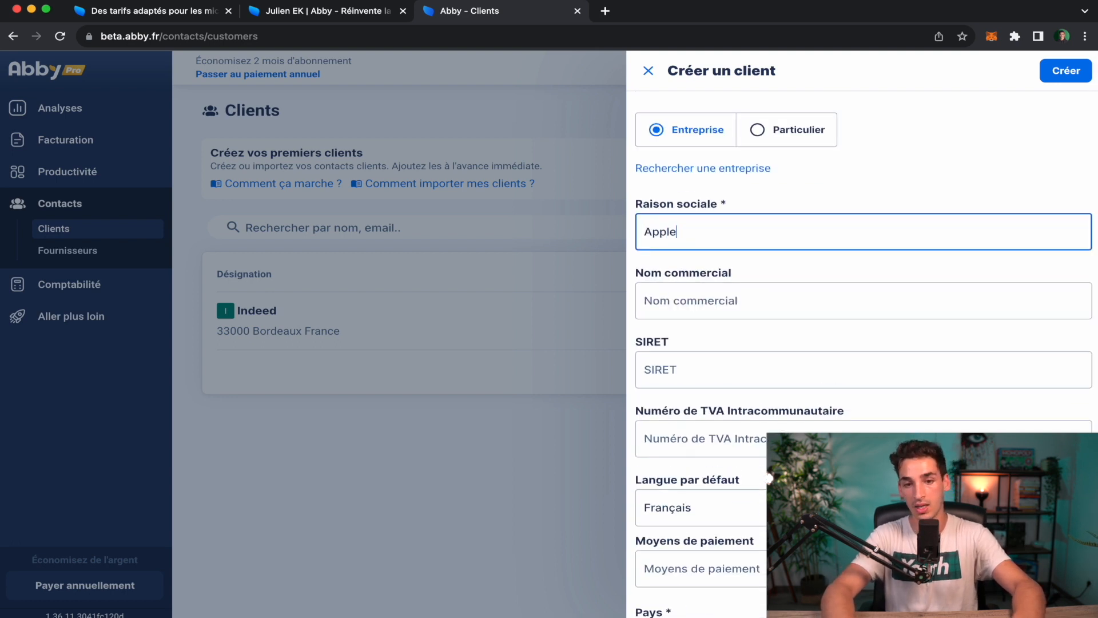
left_click(711, 297)
left_click(692, 364)
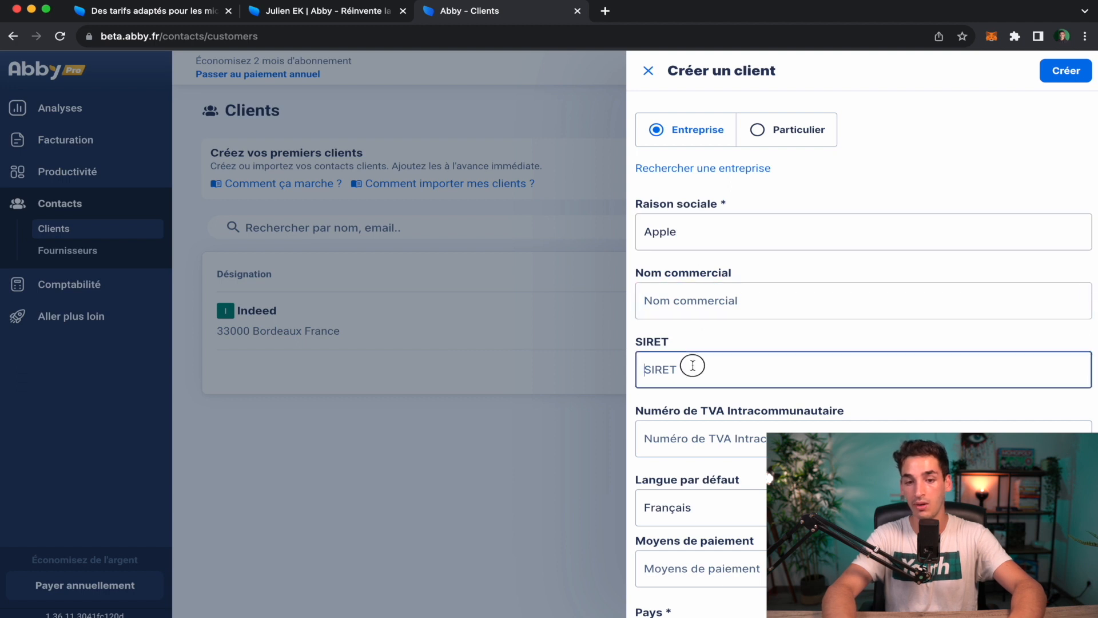
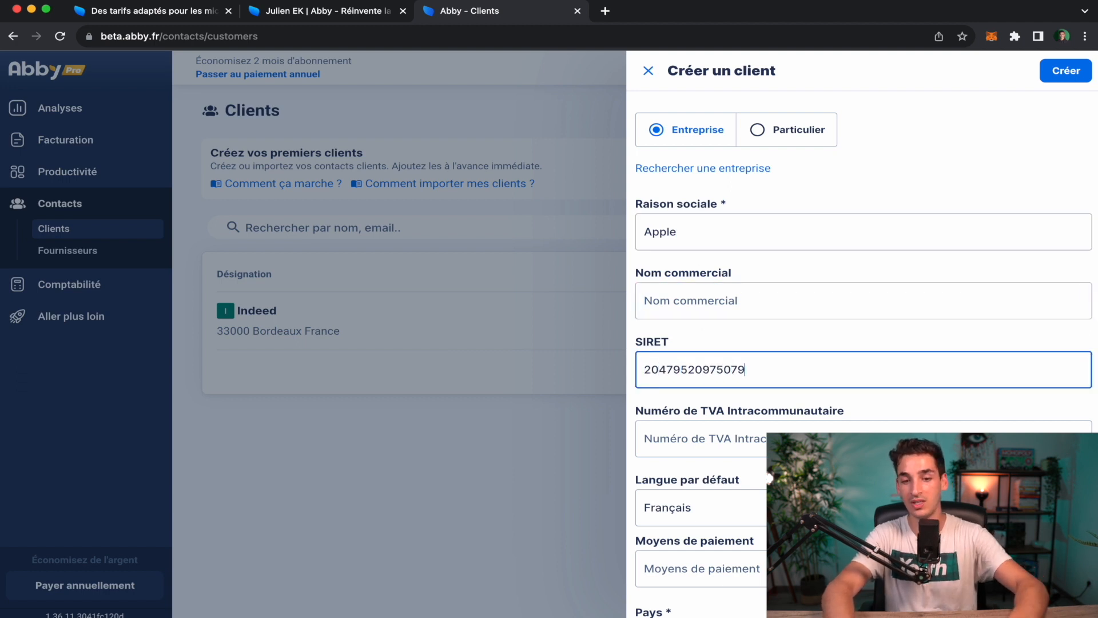
Copy the SIRET number into the VAT number field.
scroll(693, 369, "down", 1)
double_click(713, 344)
key("super+c")
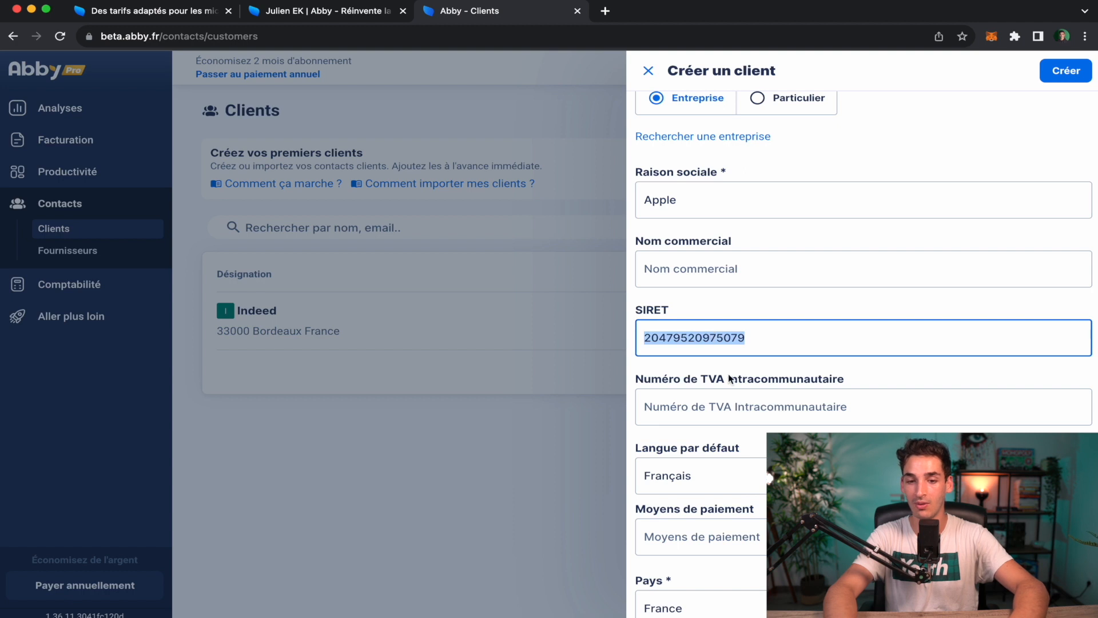
left_click(749, 400)
key("super+v")
Choose Virement as the payment method and create the Apple client.
scroll(751, 397, "down", 1)
scroll(751, 397, "down", 2)
left_click(807, 413)
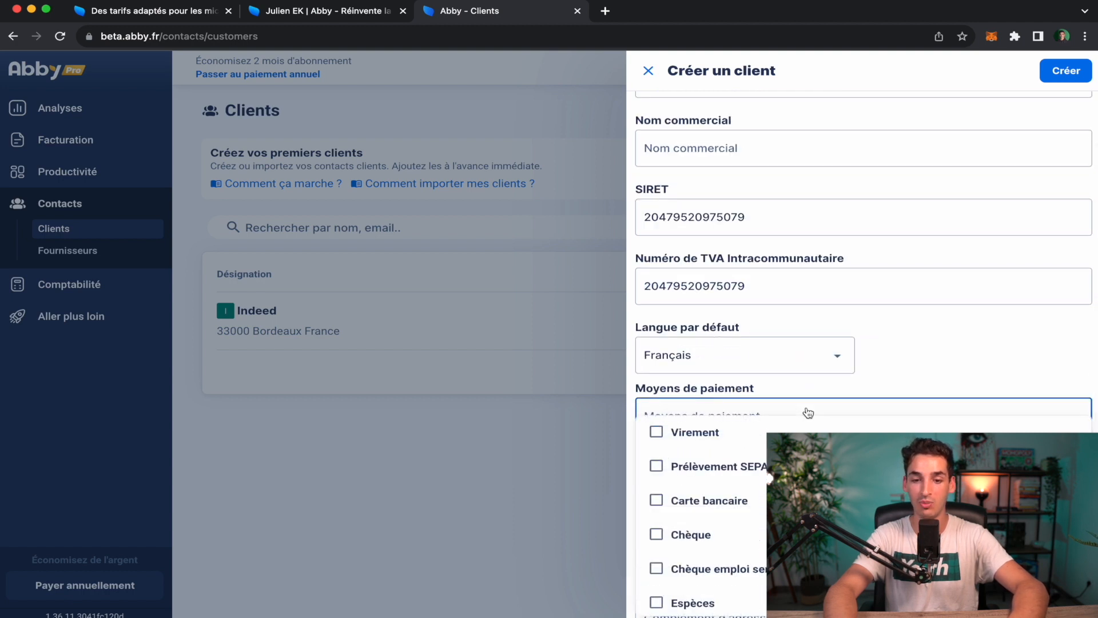
left_click(729, 446)
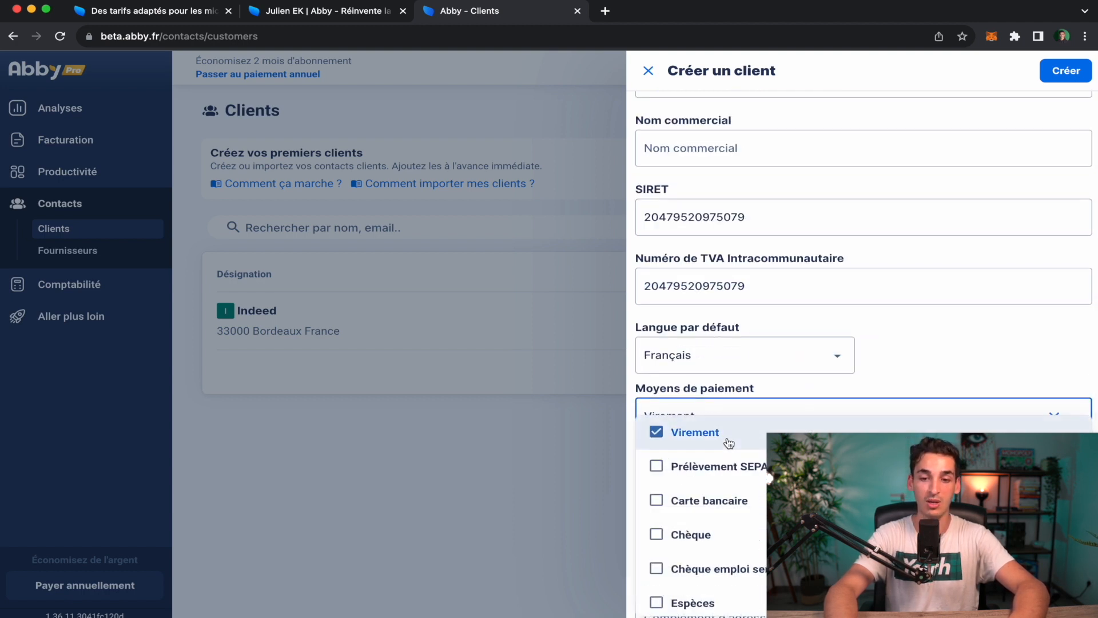
left_click(907, 341)
scroll(906, 344, "down", 5)
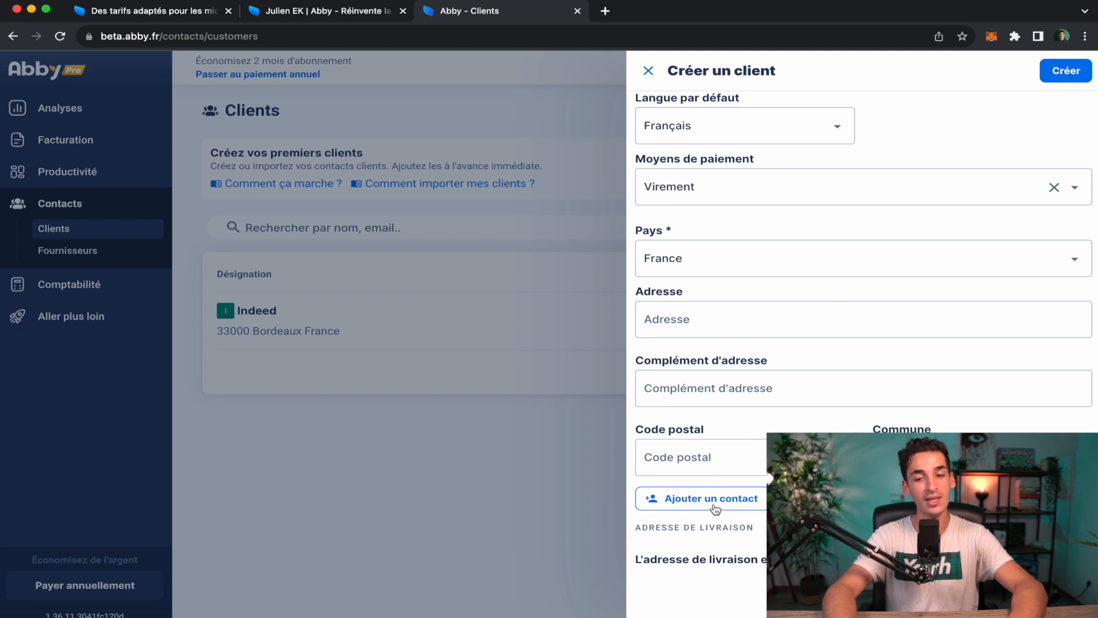
scroll(867, 330, "up", 2)
scroll(663, 377, "up", 3)
scroll(664, 378, "down", 3)
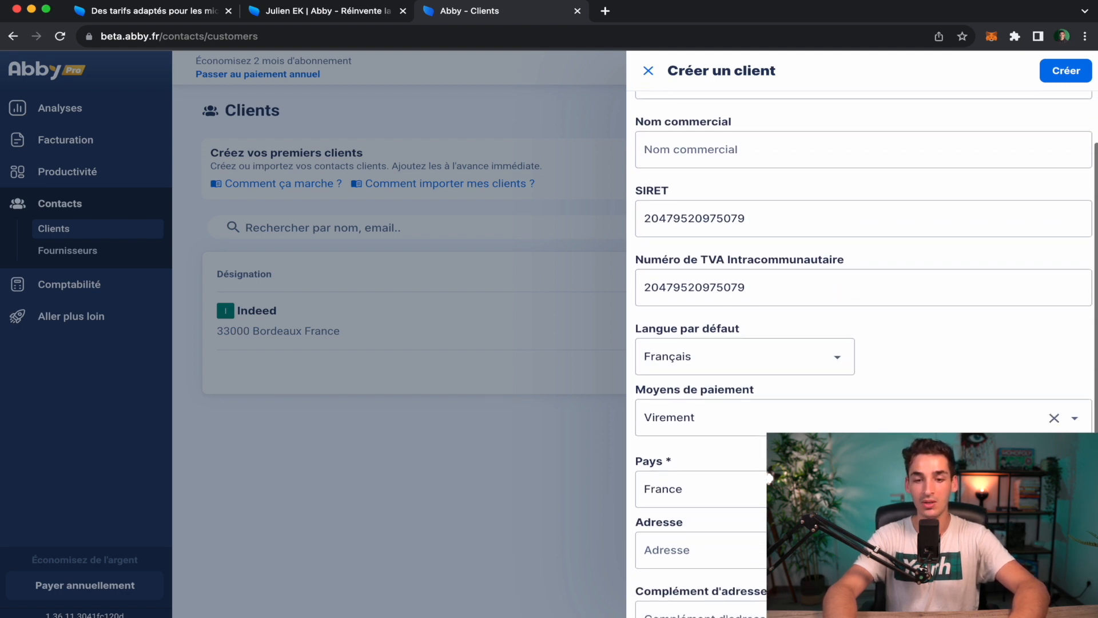
scroll(720, 382, "up", 4)
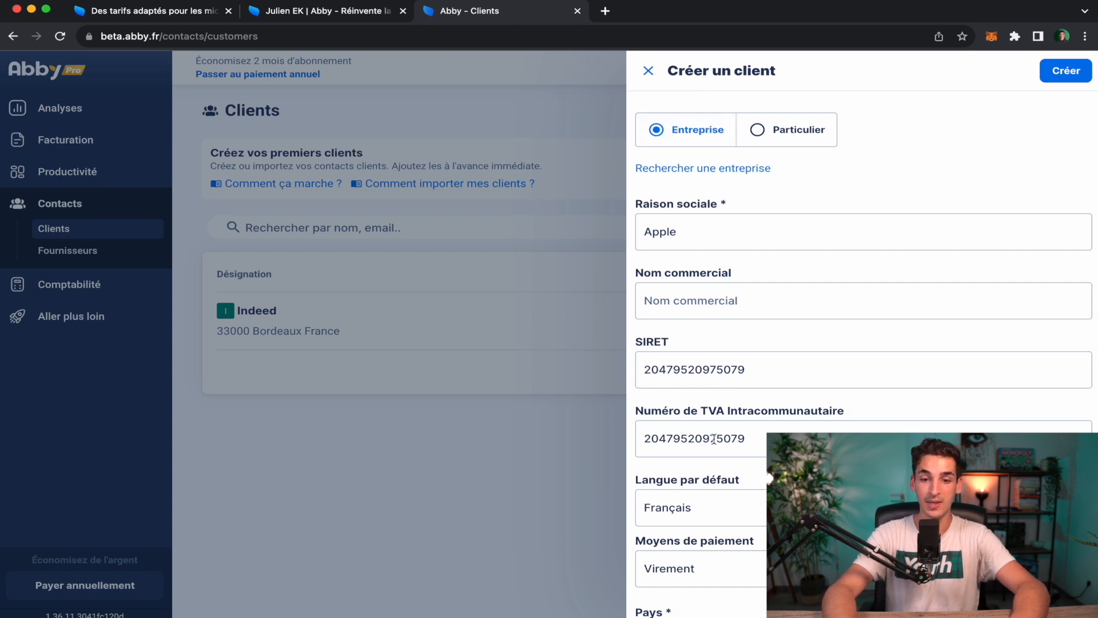
scroll(736, 531, "down", 1)
scroll(736, 530, "down", 5)
scroll(735, 531, "down", 2)
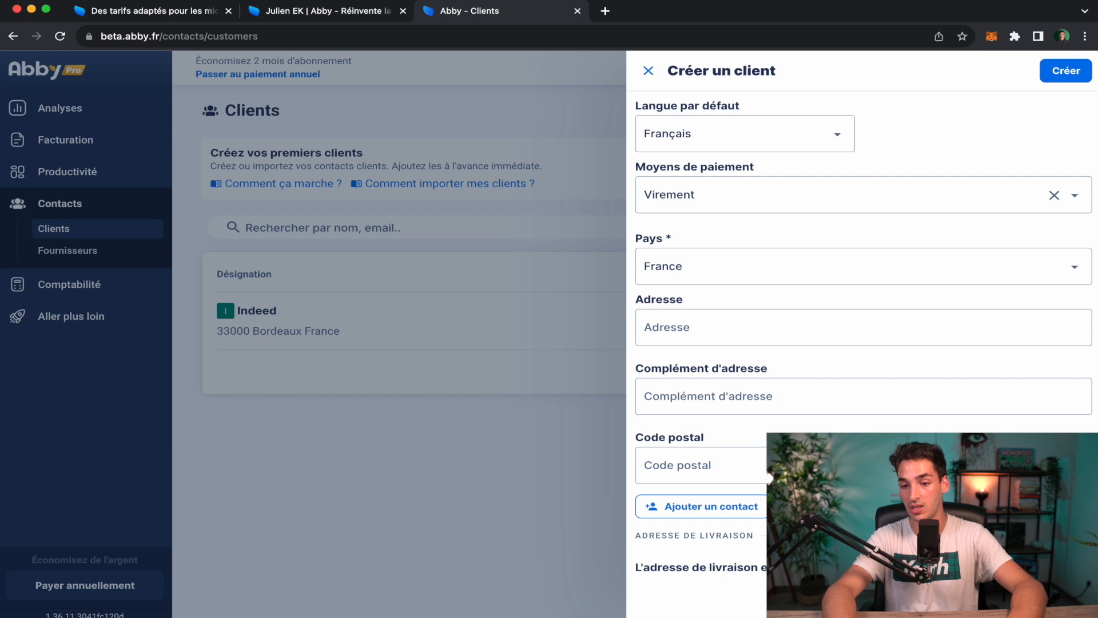
left_click(1057, 76)
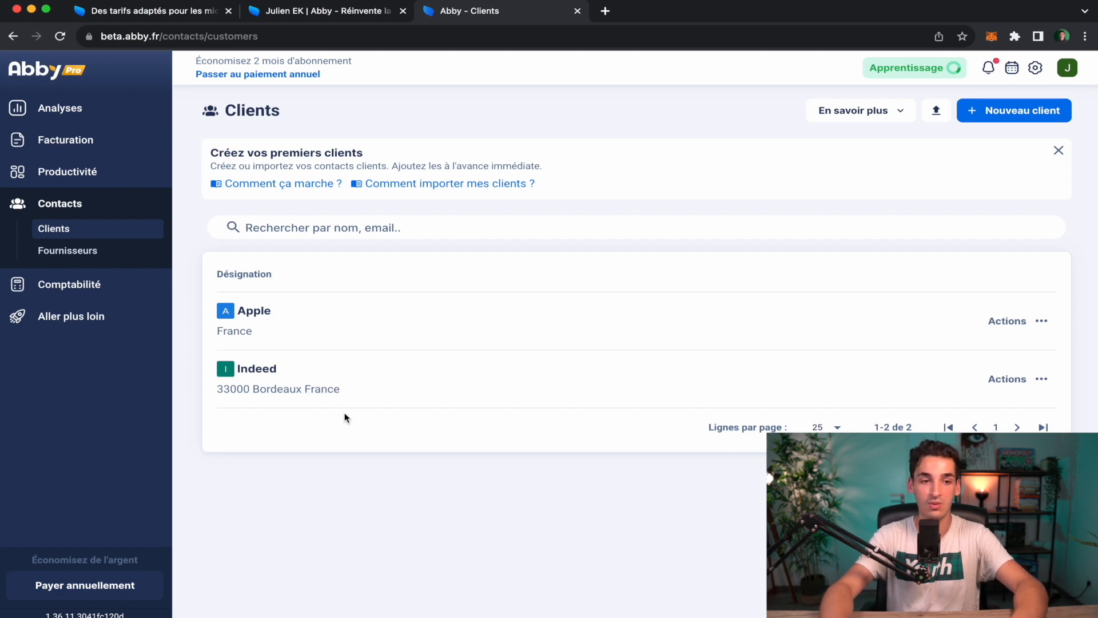
View the Fournisseurs page, then go to the Comptabilité Transactions page.
left_click(95, 260)
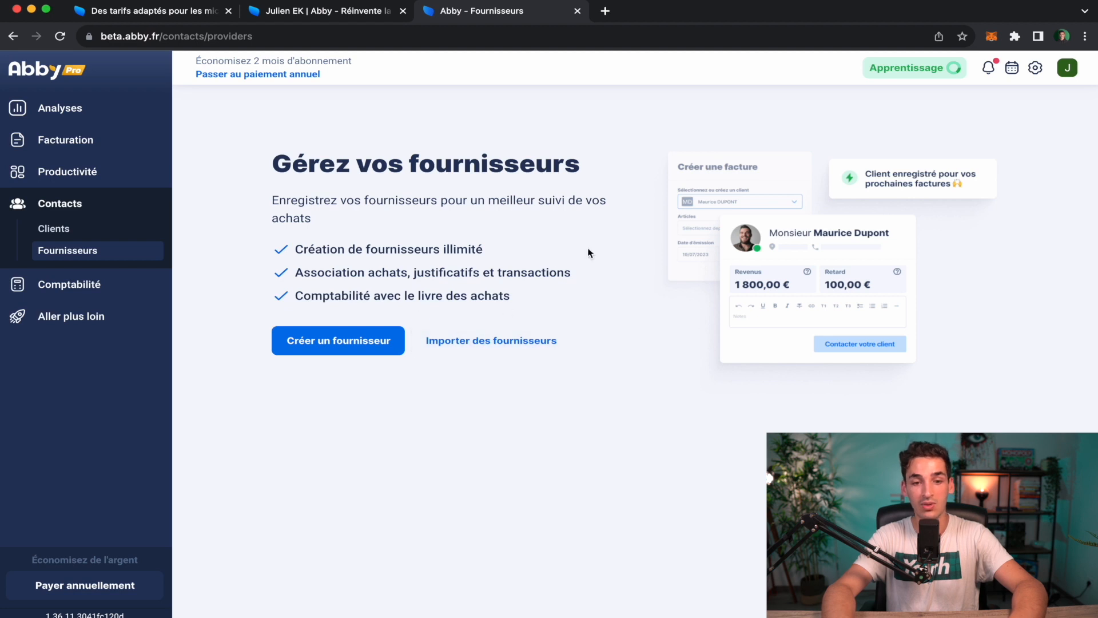
left_click(96, 283)
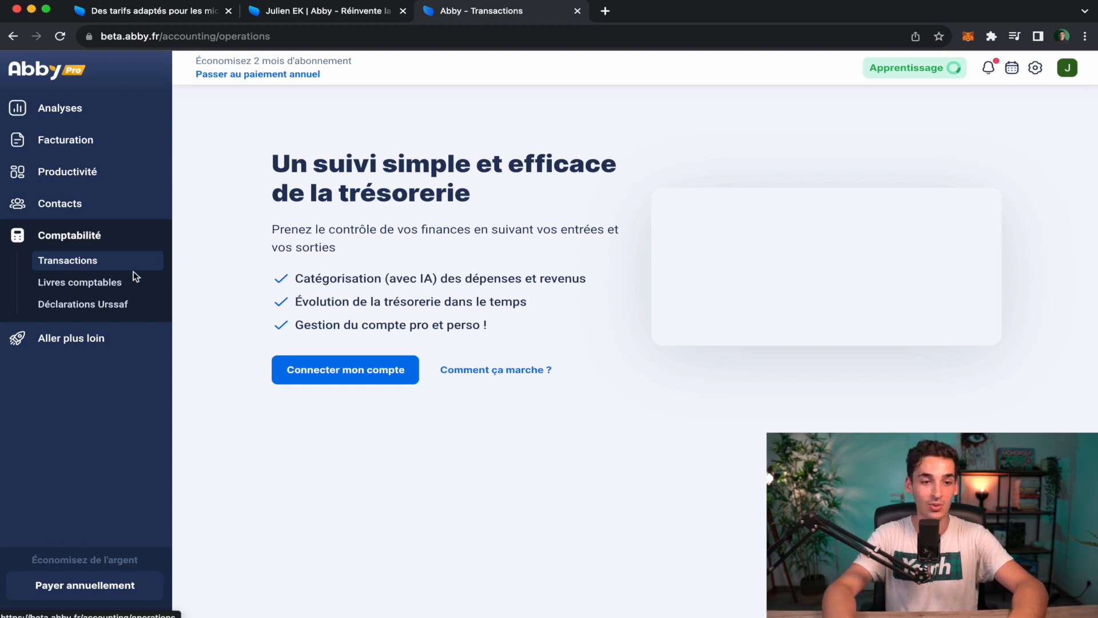
Review the income book in Livres comptables, then switch to the Livre des achats tab.
left_click(119, 285)
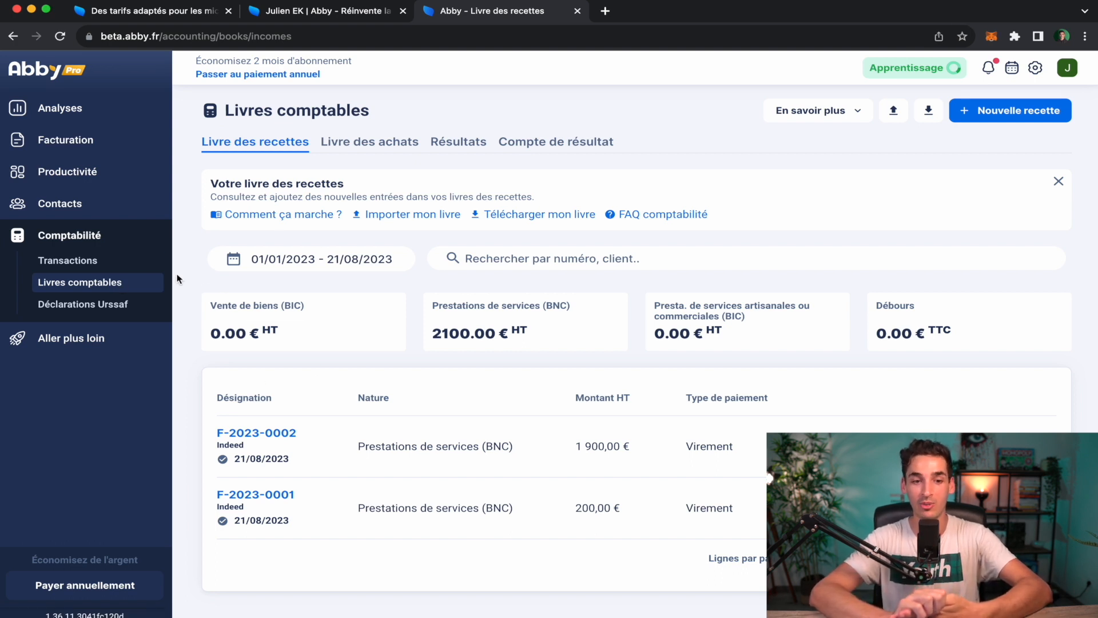
scroll(177, 278, "down", 1)
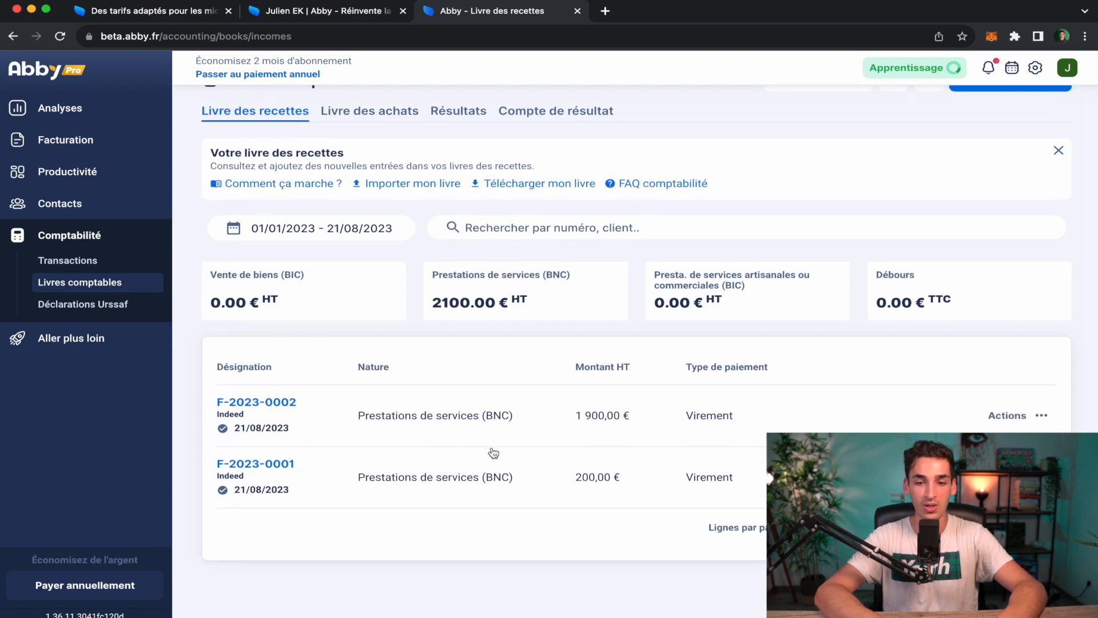
scroll(521, 430, "up", 1)
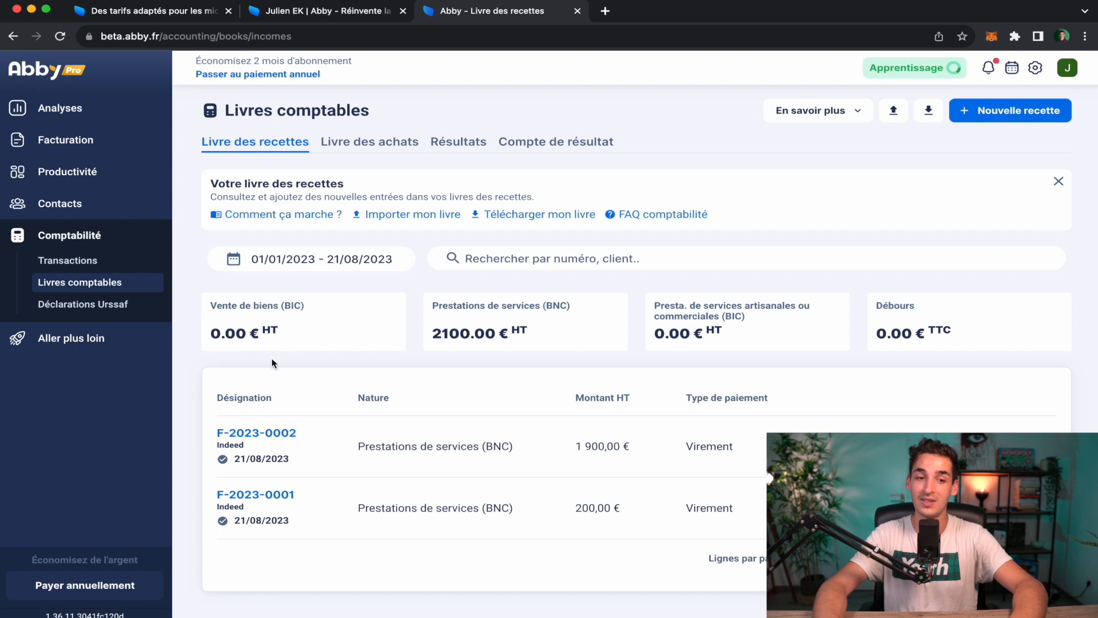
scroll(280, 366, "down", 1)
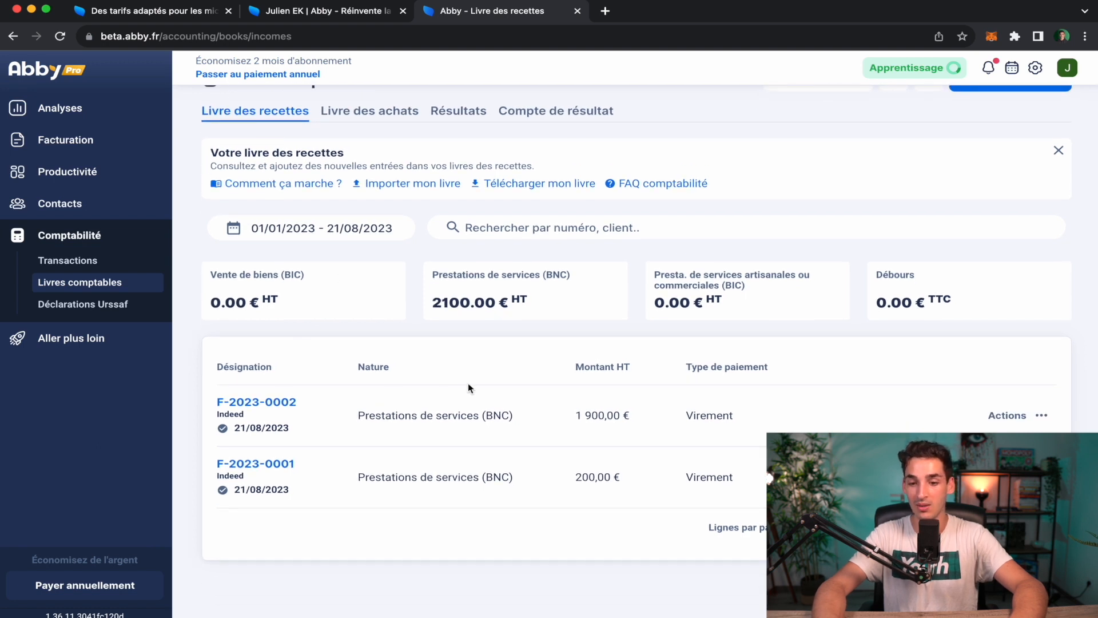
scroll(468, 388, "up", 1)
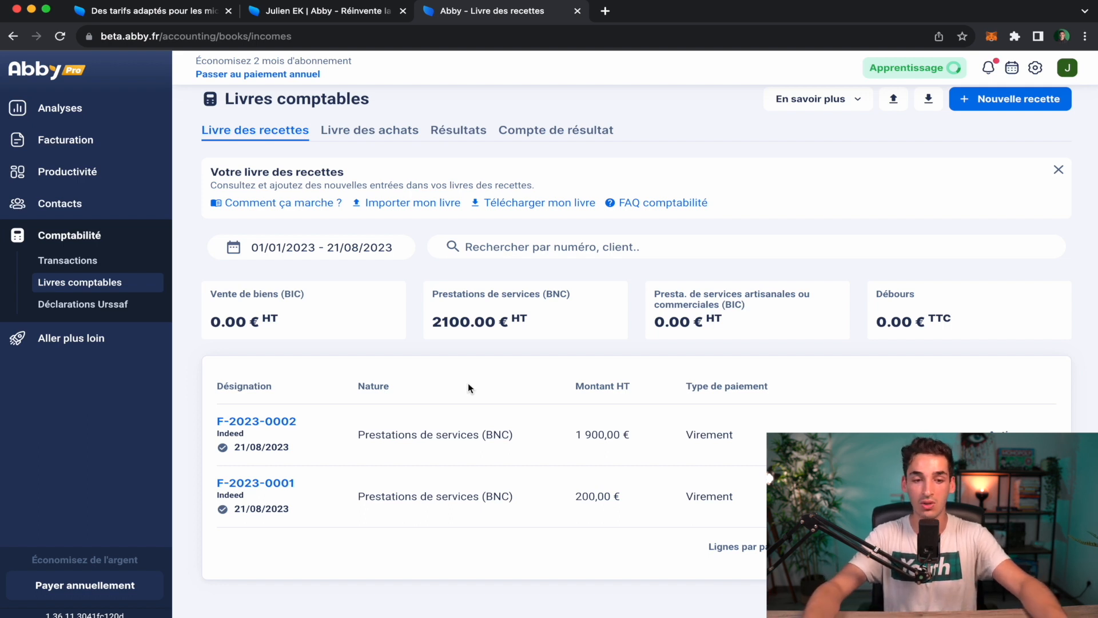
scroll(468, 382, "up", 1)
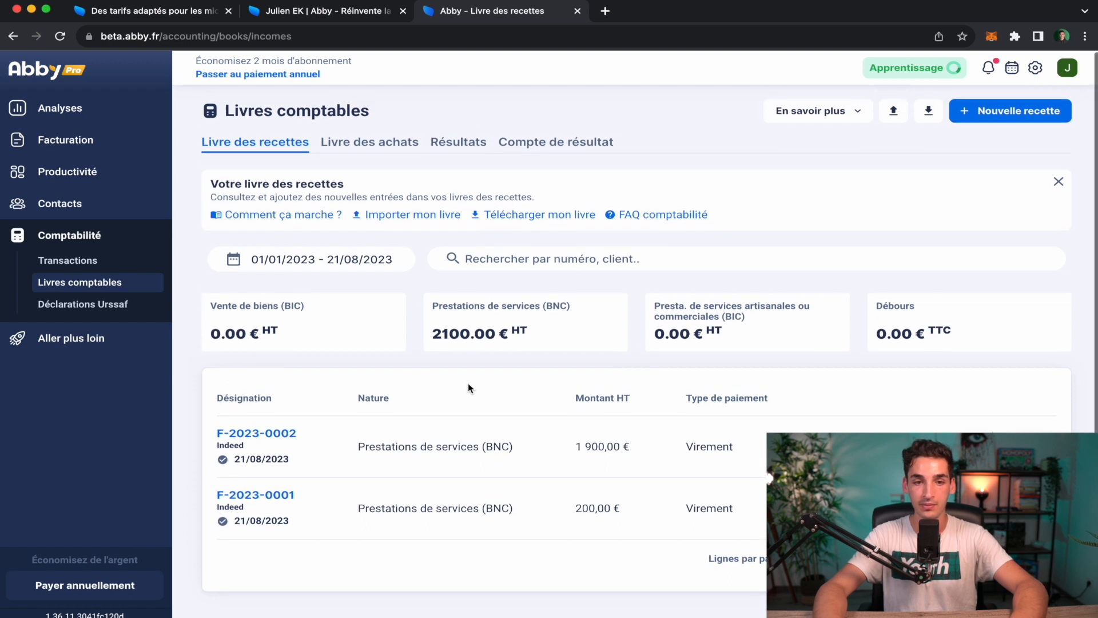
left_click(375, 150)
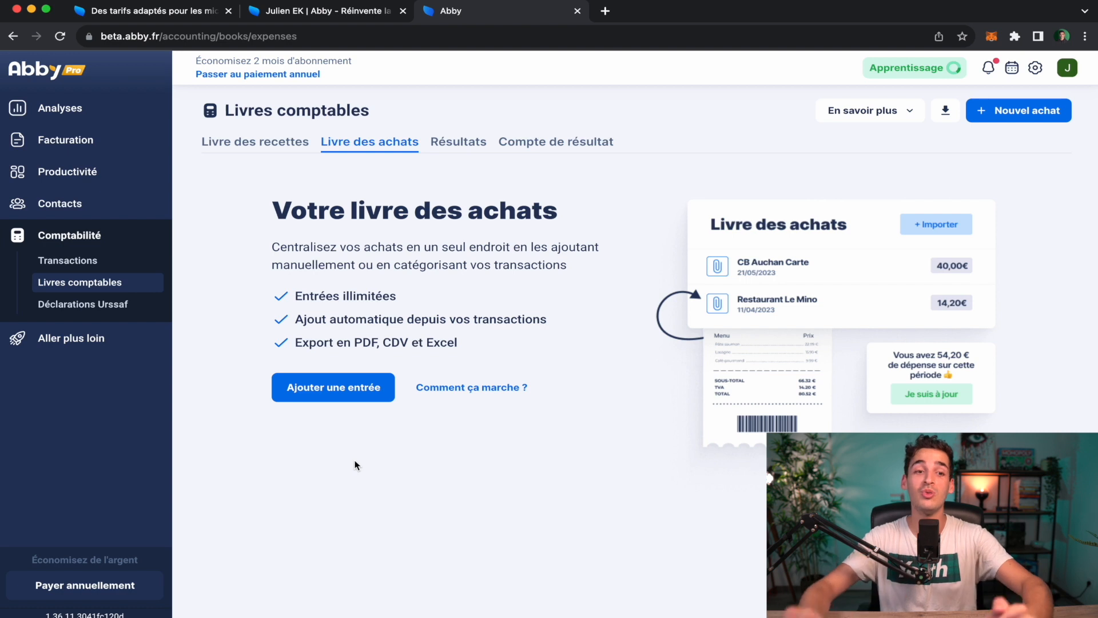
left_click(74, 125)
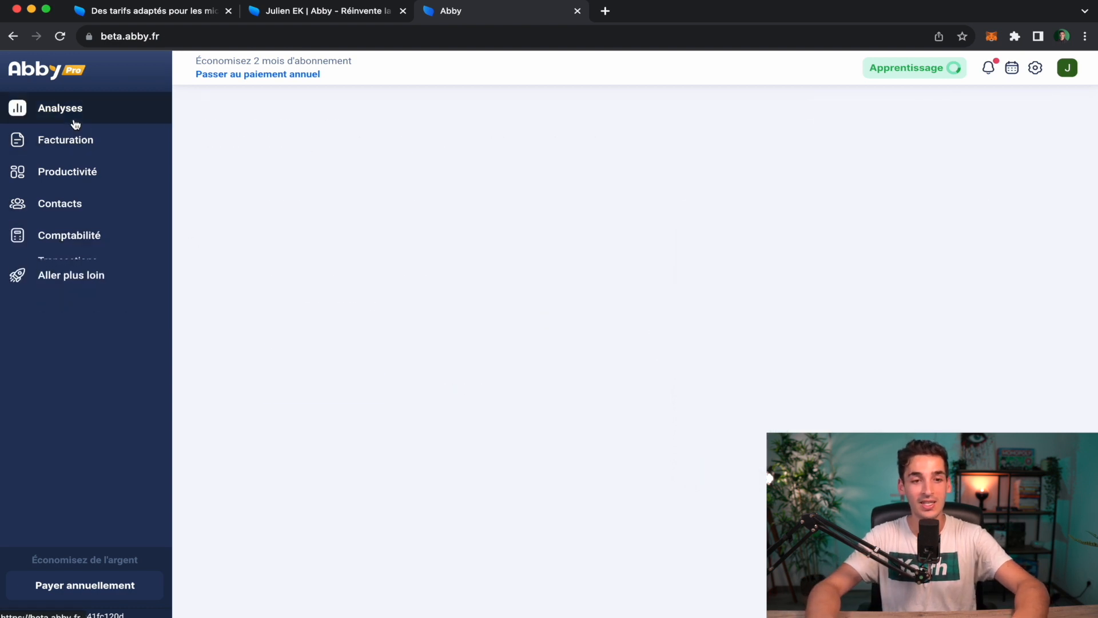
mouse_move(1041, 297)
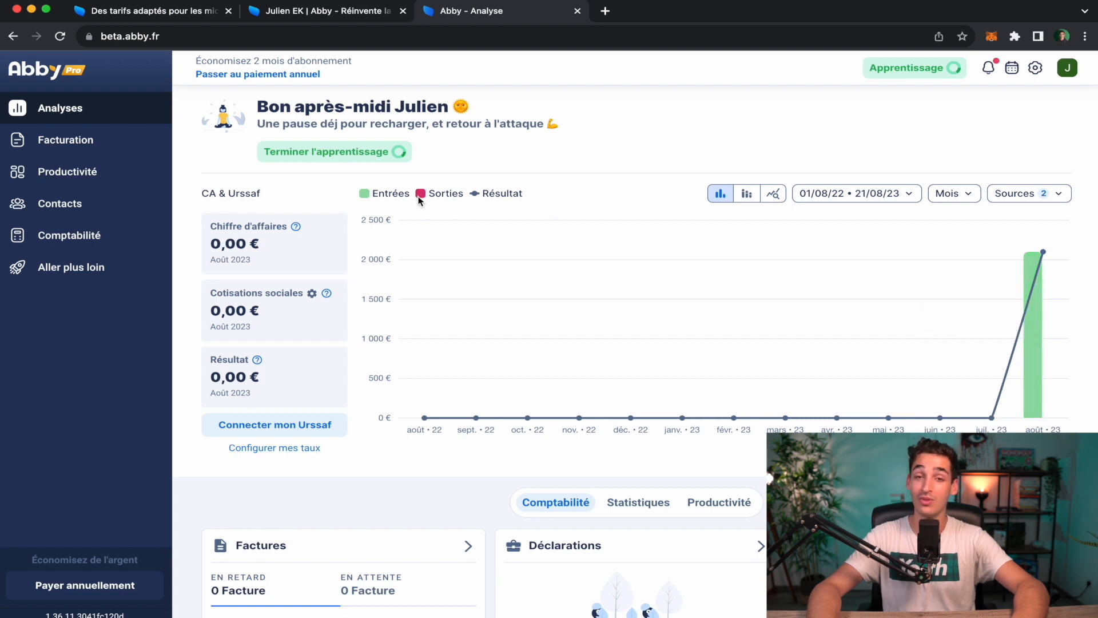
left_click(84, 249)
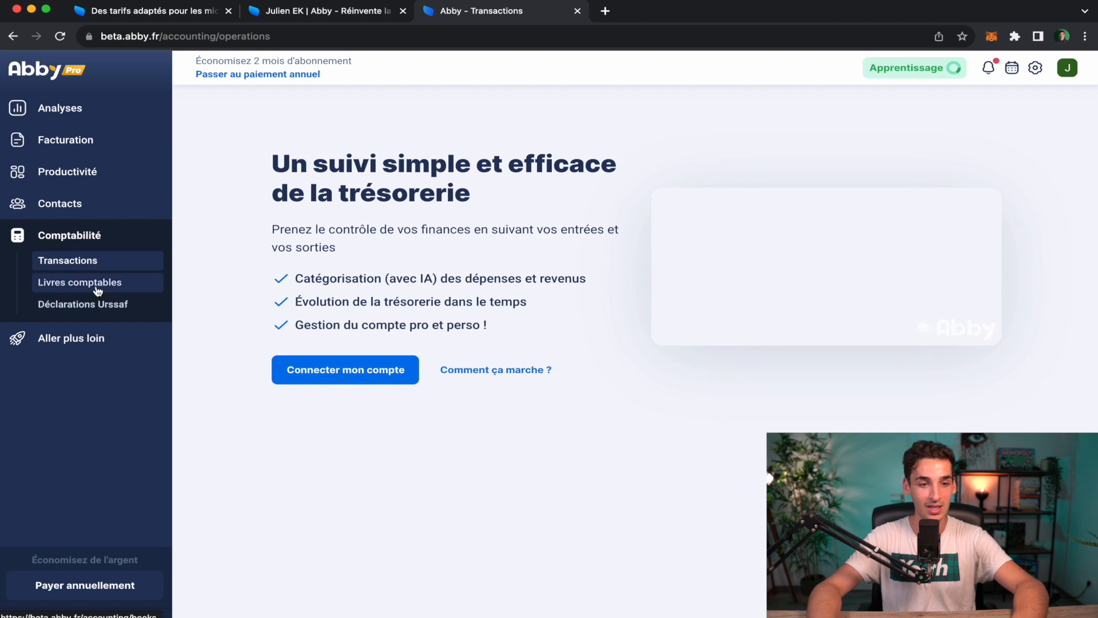
left_click(122, 286)
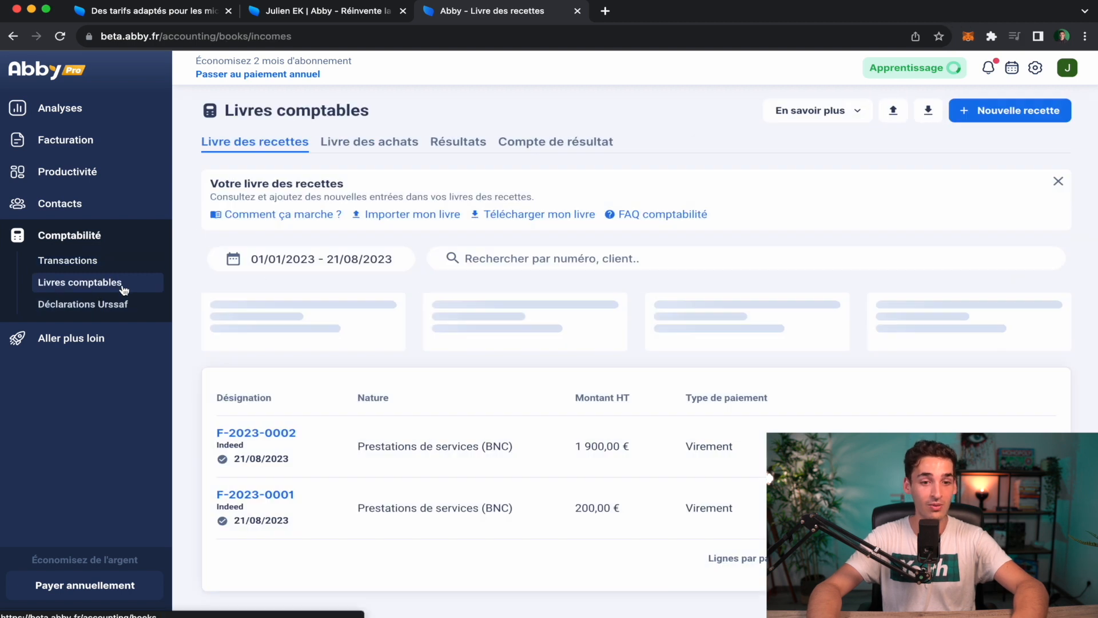
left_click(394, 147)
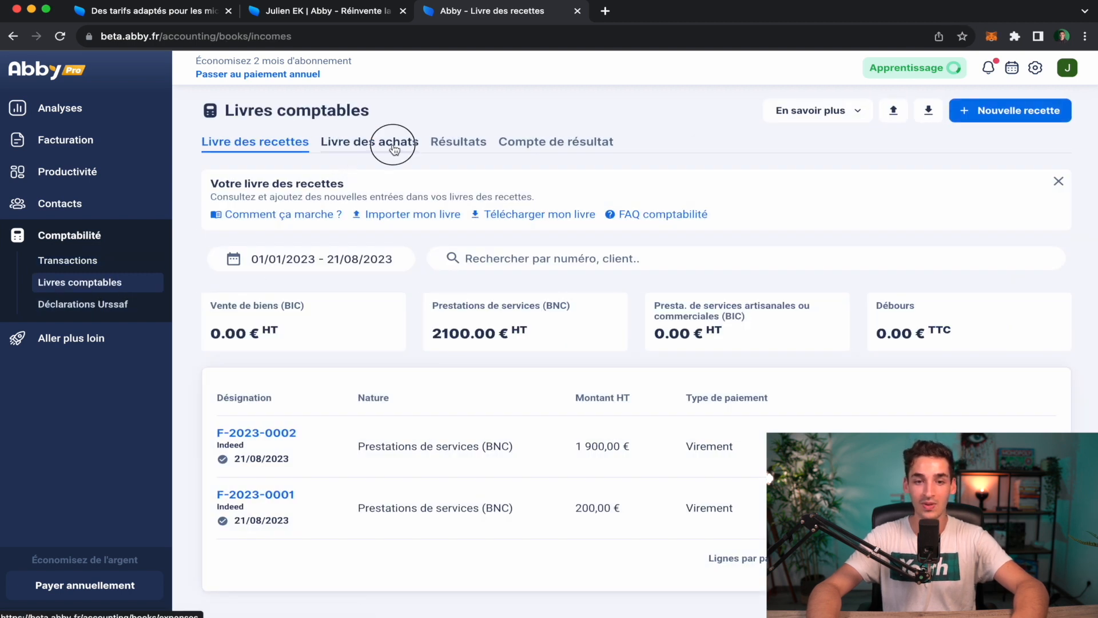
Add a purchase entry 'acheter ordinateur' with a Montant TTC of 1300.
left_click(346, 391)
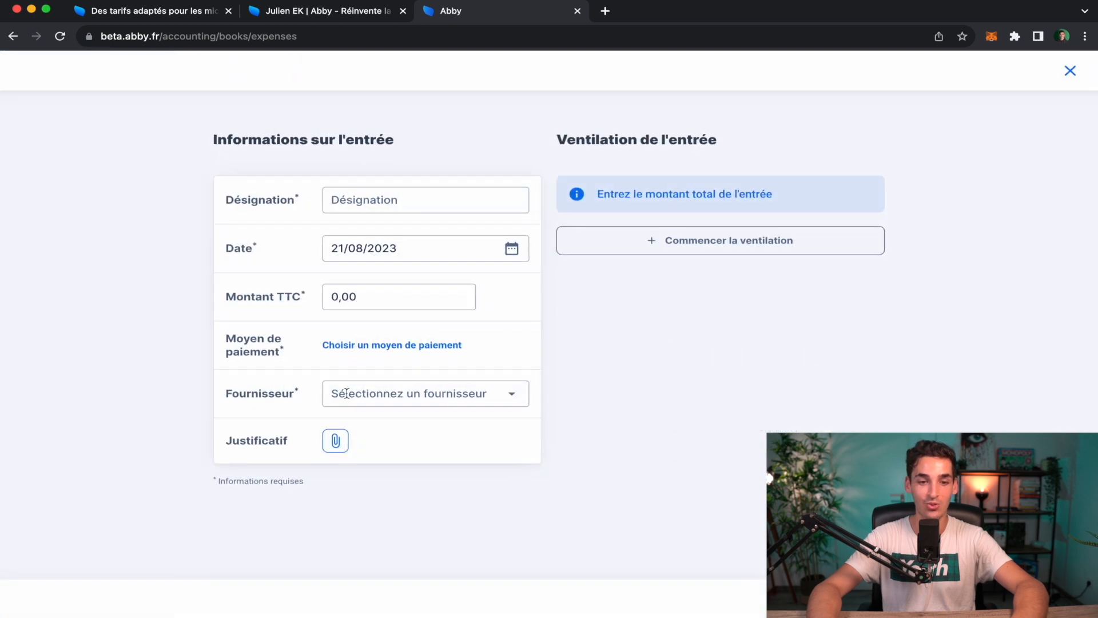
left_click(376, 202)
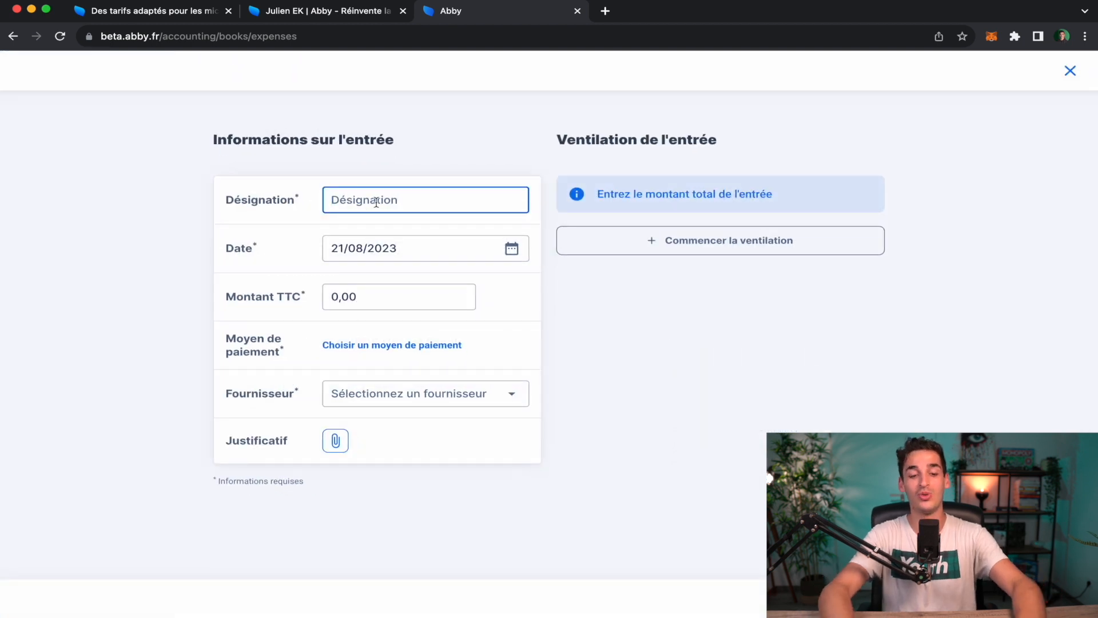
type("acheter ")
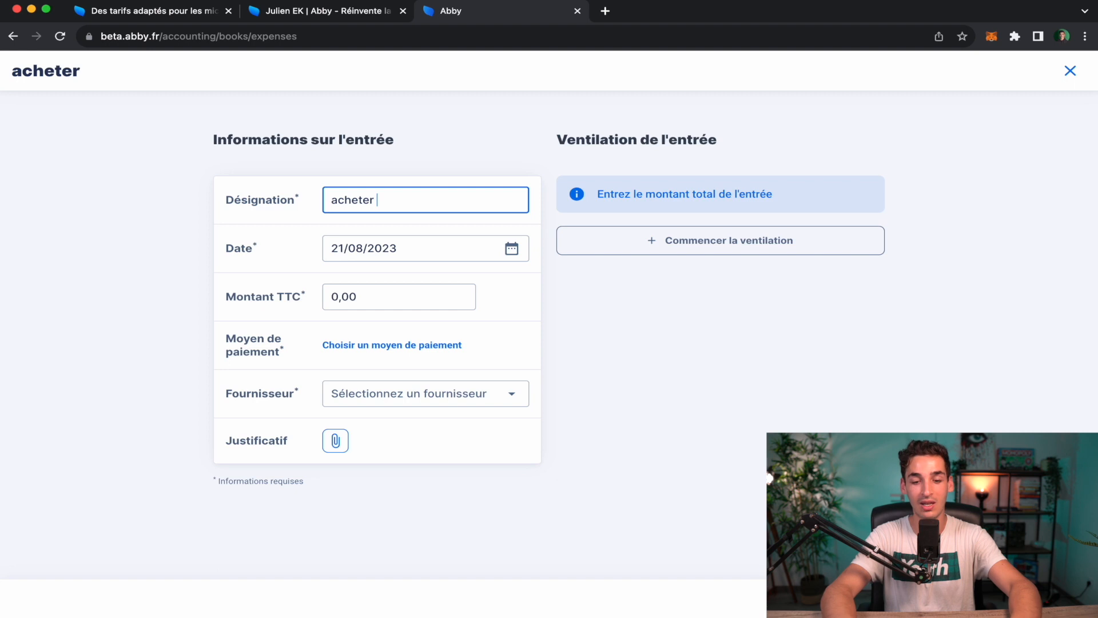
type("ordinateur")
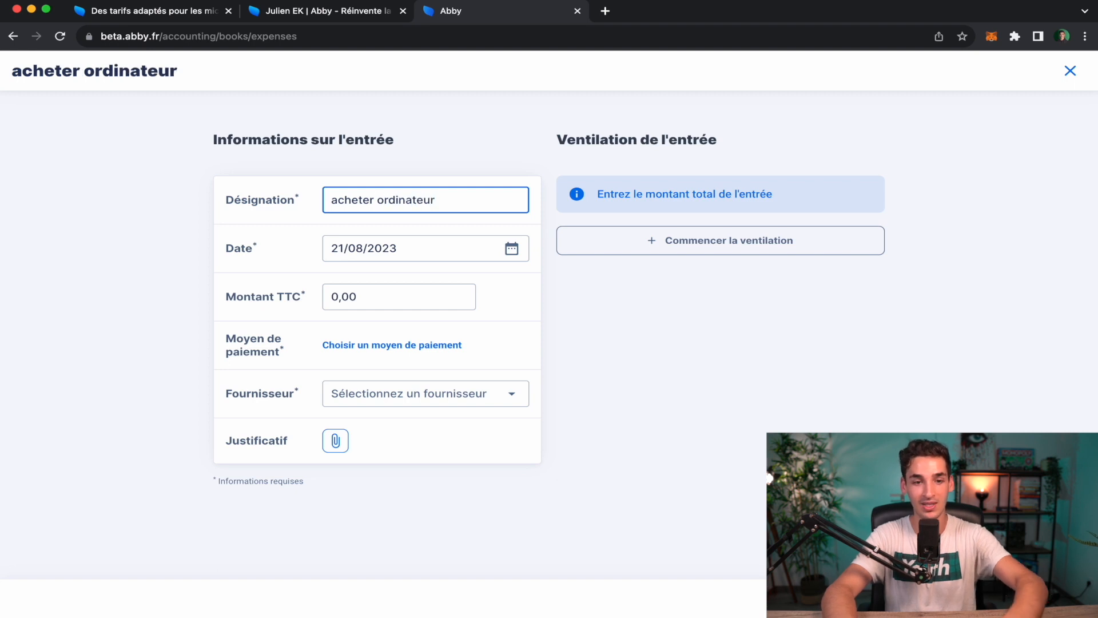
left_click(392, 246)
left_click(287, 235)
left_click(352, 298)
type("1300")
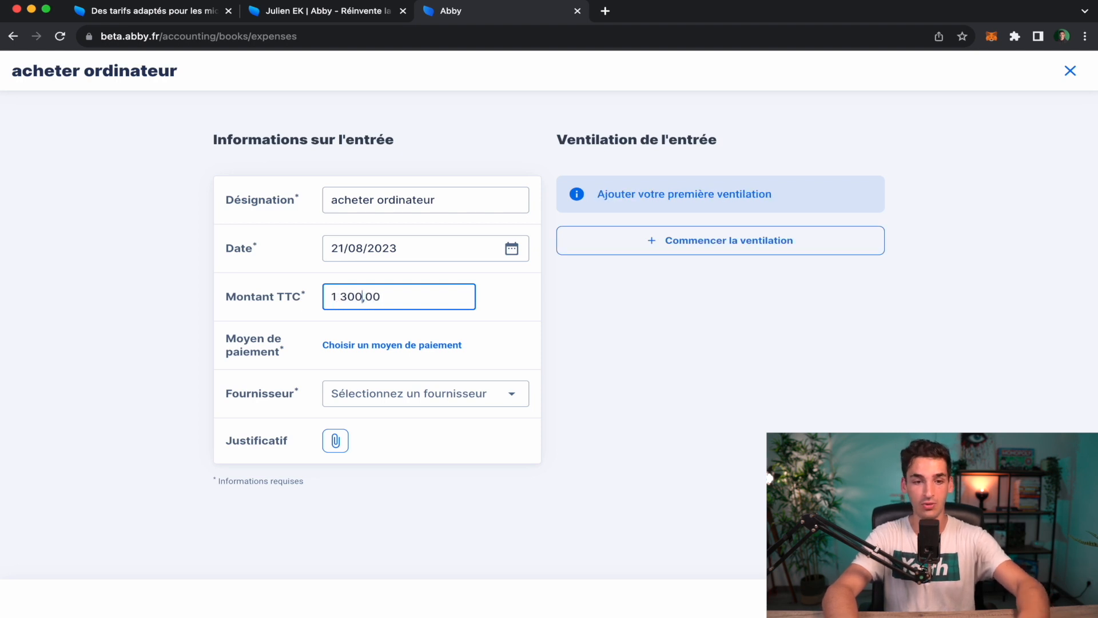
Set the payment method to Autre with CB, leaving the supplier unselected.
left_click(372, 343)
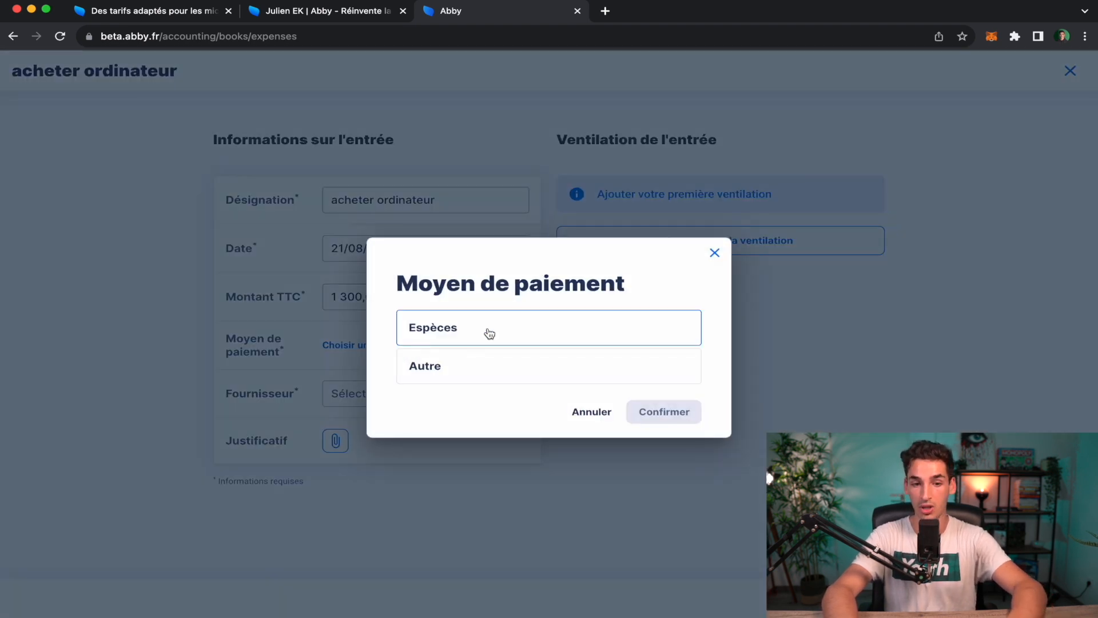
left_click(497, 363)
left_click(523, 396)
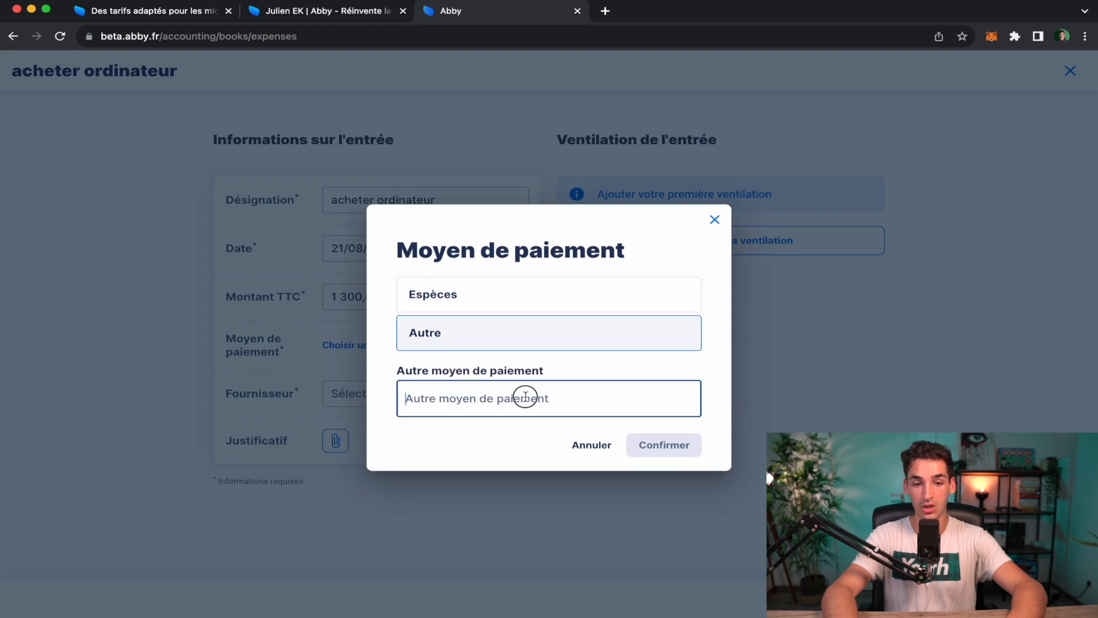
type("CB")
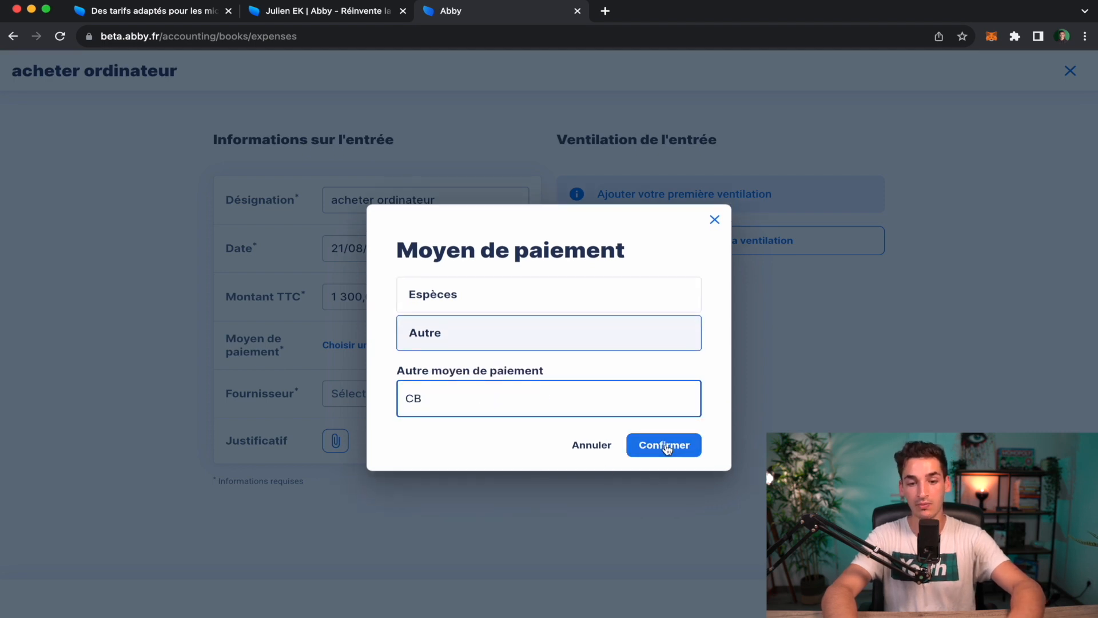
left_click(665, 445)
left_click(455, 395)
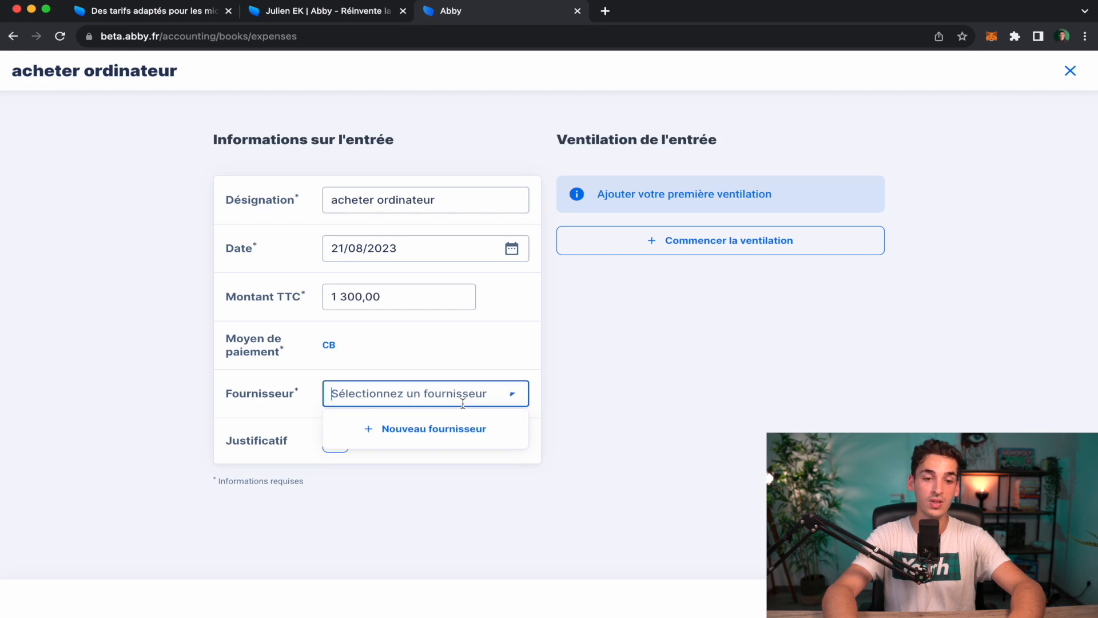
left_click(636, 425)
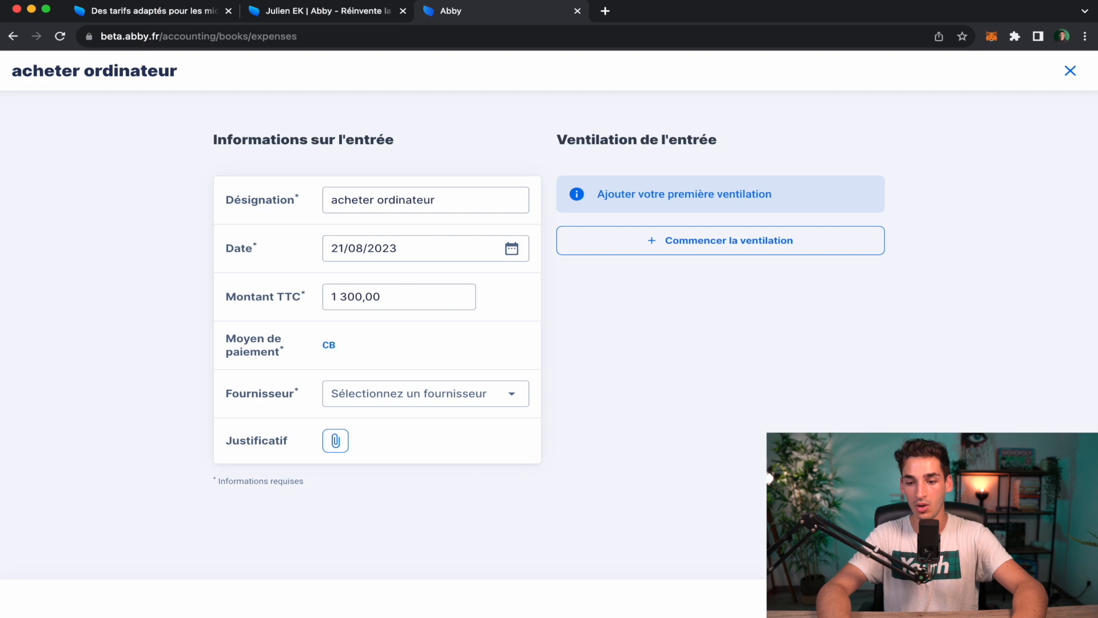
Set FNAC as the supplier and attach a receipt to the purchase.
left_click(460, 393)
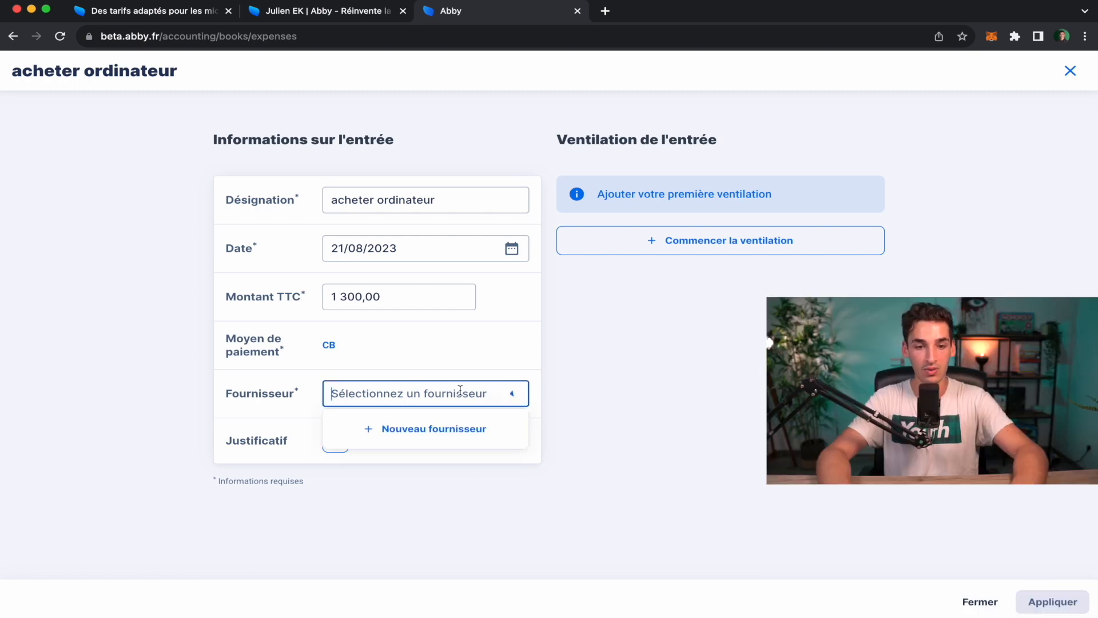
left_click(593, 342)
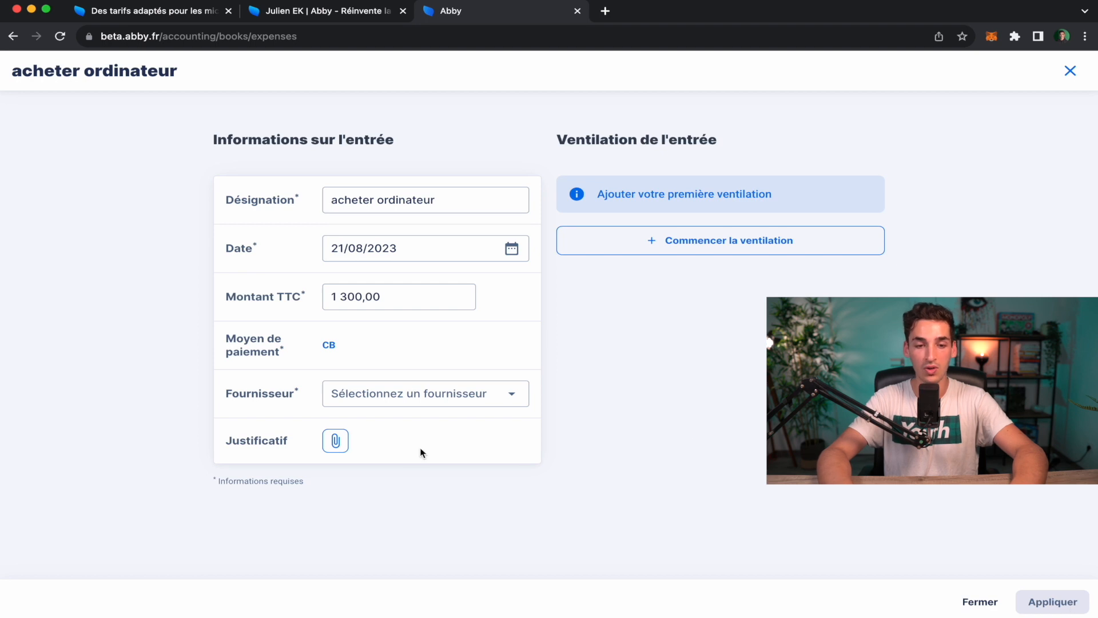
left_click(337, 443)
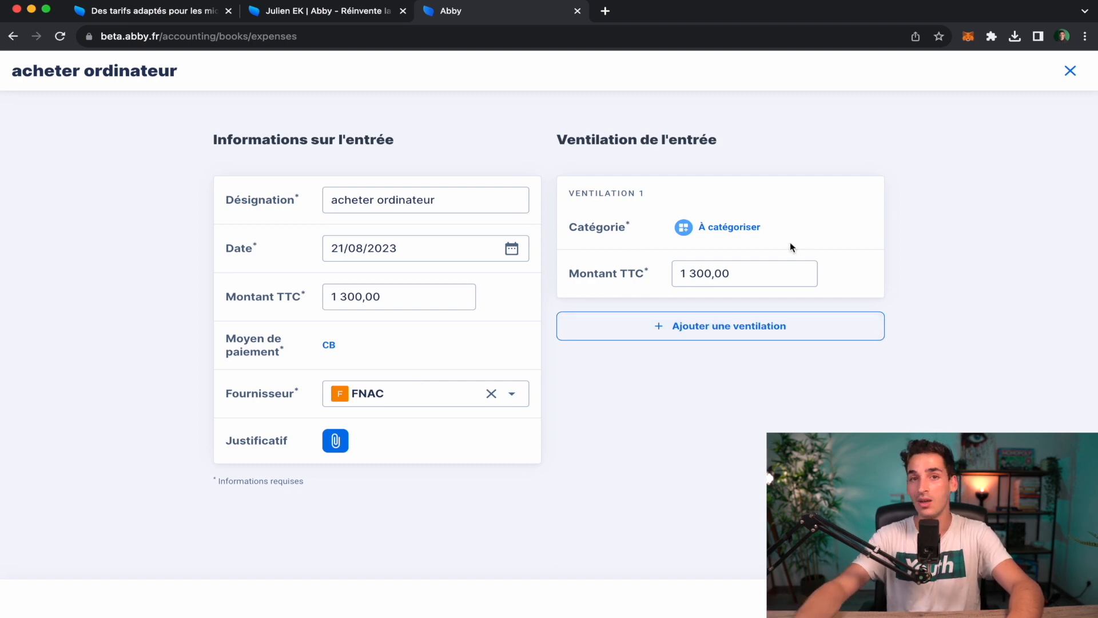
Categorise the purchase as Fonctionnement > Achat de marchandises and apply to save it.
left_click(734, 227)
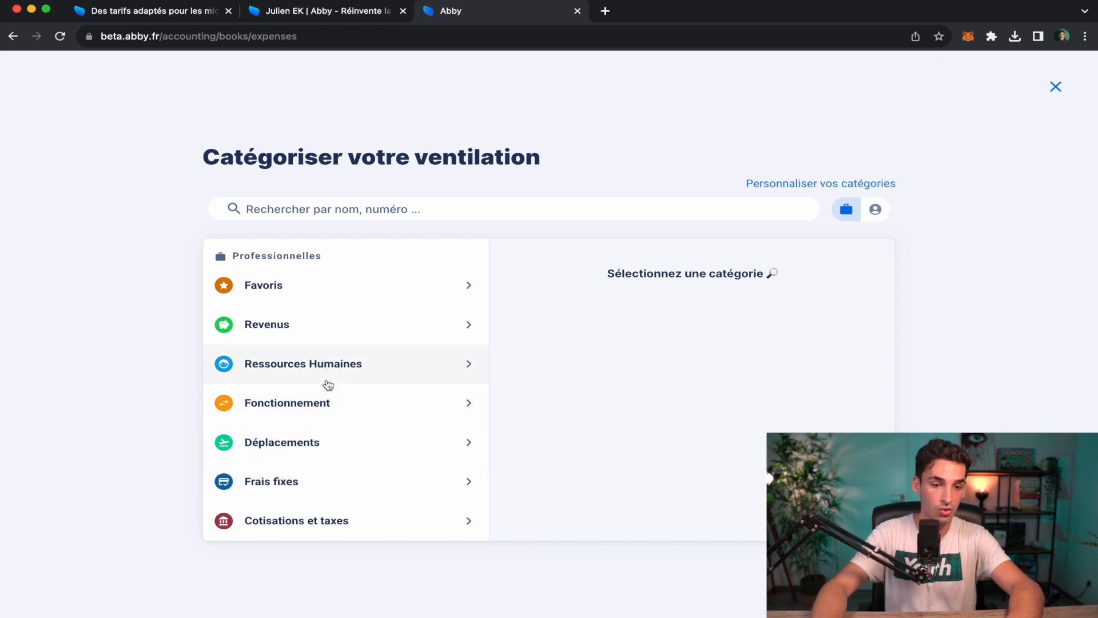
left_click(366, 405)
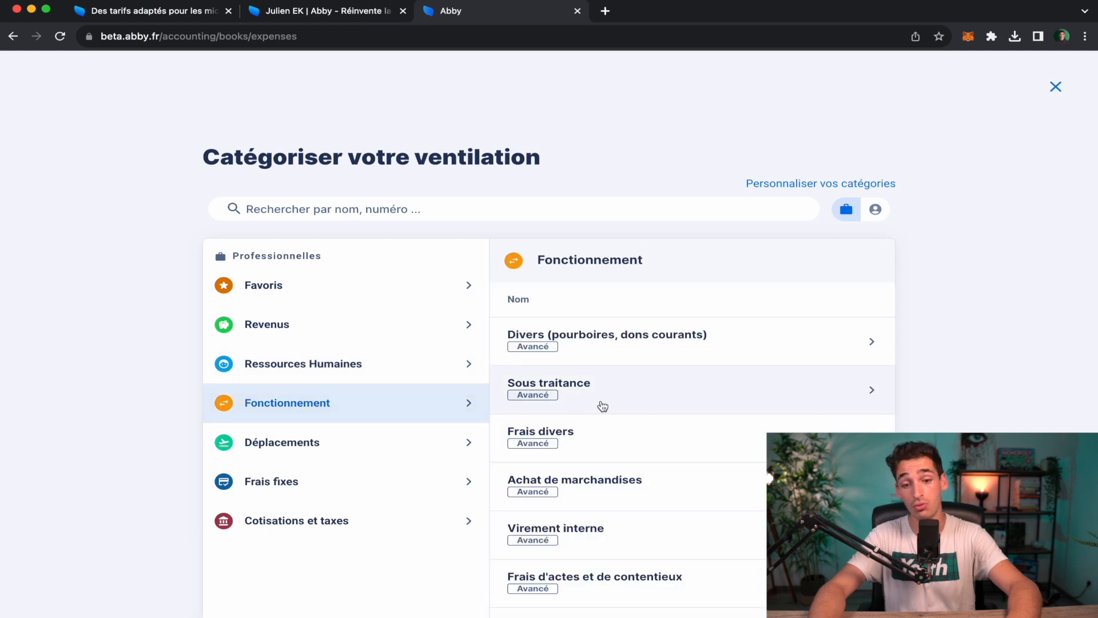
scroll(600, 406, "down", 3)
scroll(603, 406, "down", 2)
scroll(603, 406, "up", 1)
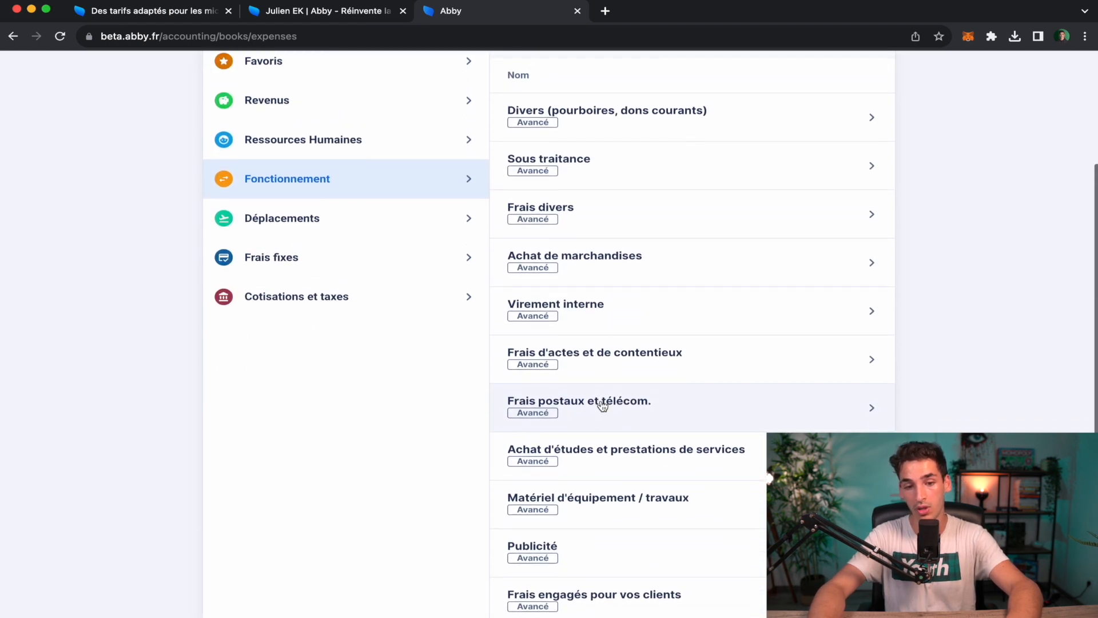
scroll(603, 405, "up", 4)
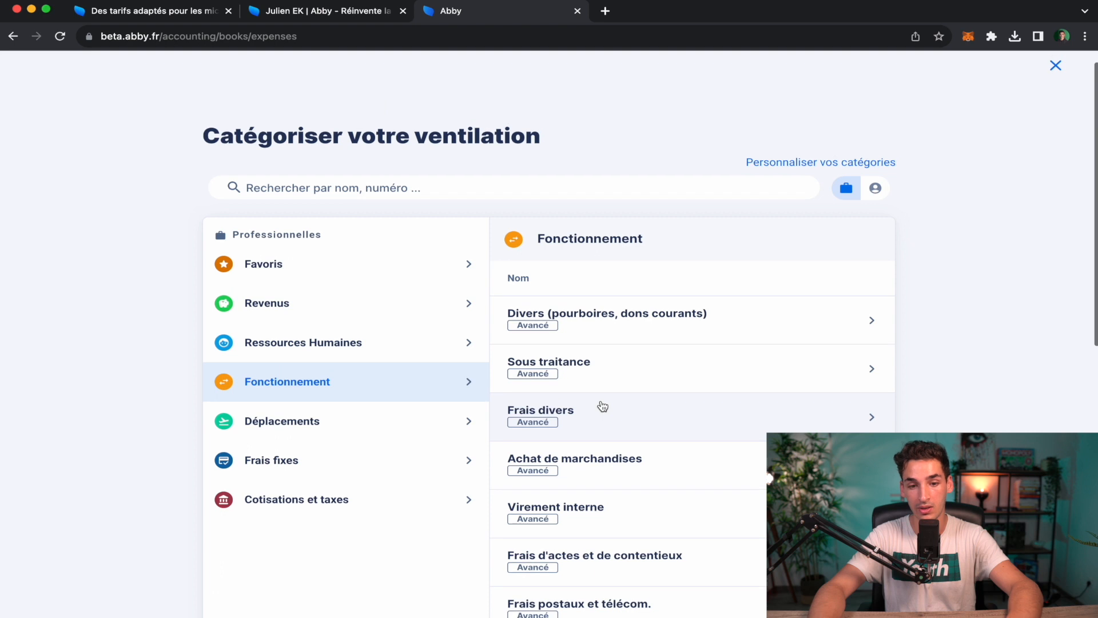
left_click(646, 468)
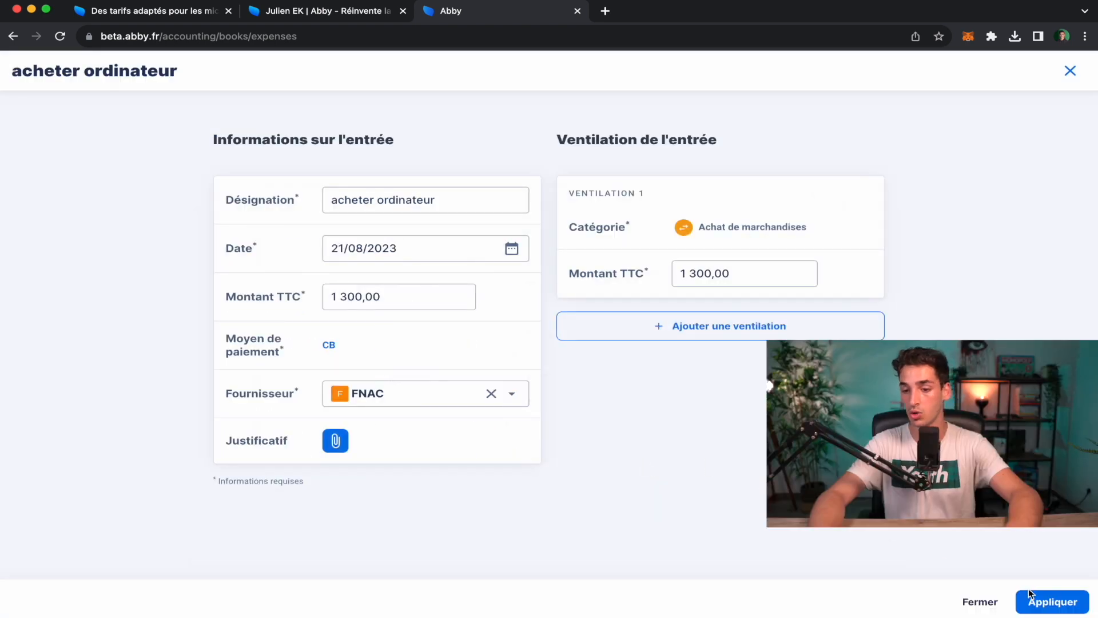
left_click(1048, 603)
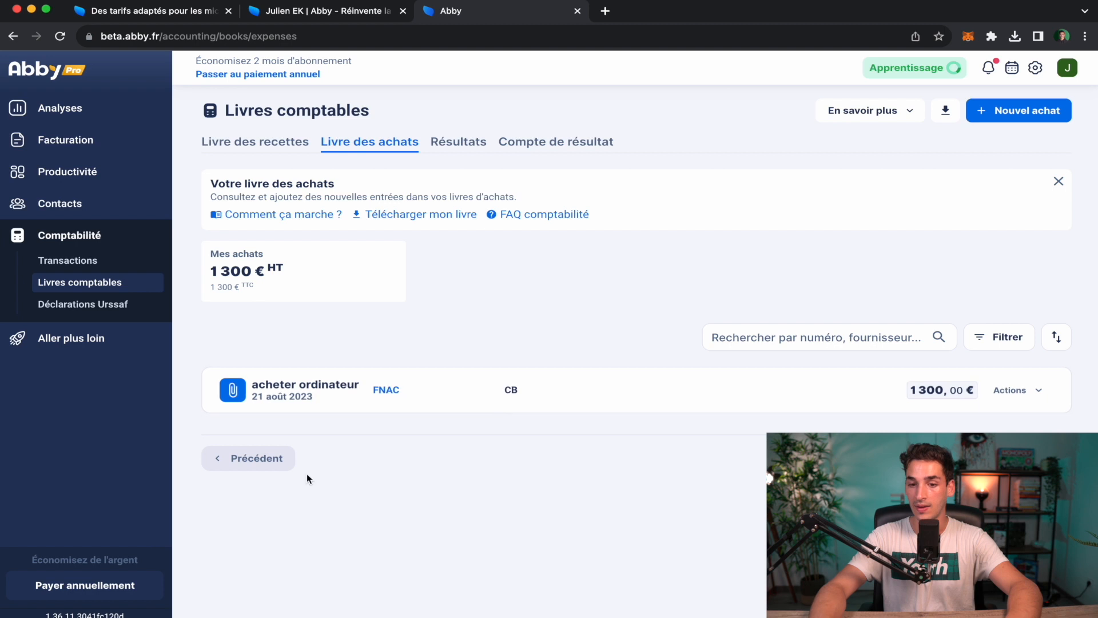
Close the purchase's actions list unedited and return to the August 2023 Analyses dashboard.
left_click(1038, 398)
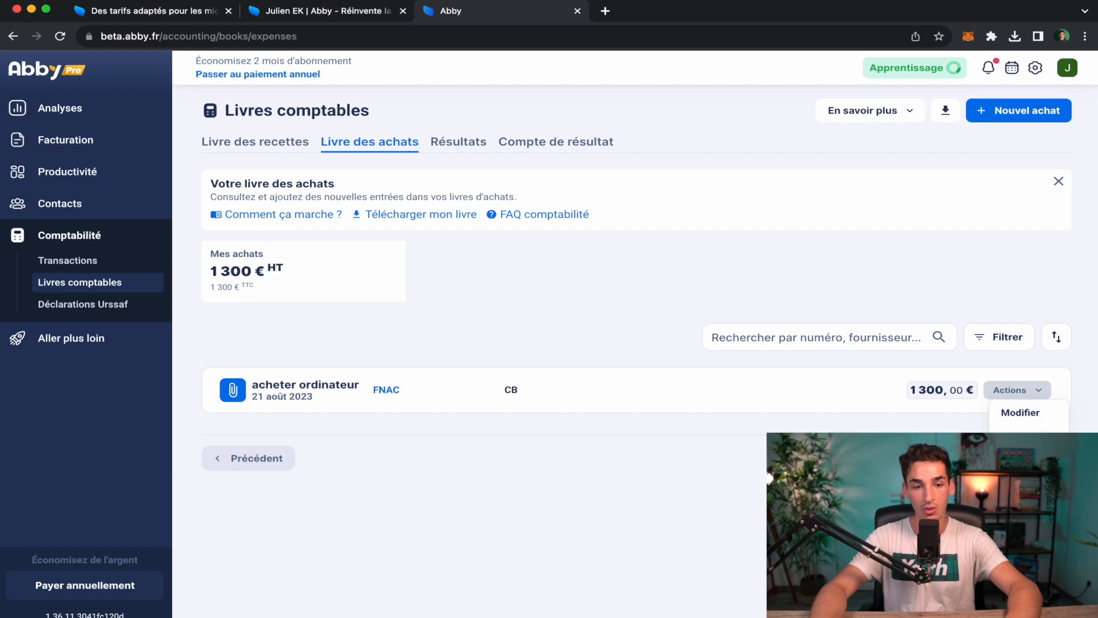
left_click(513, 460)
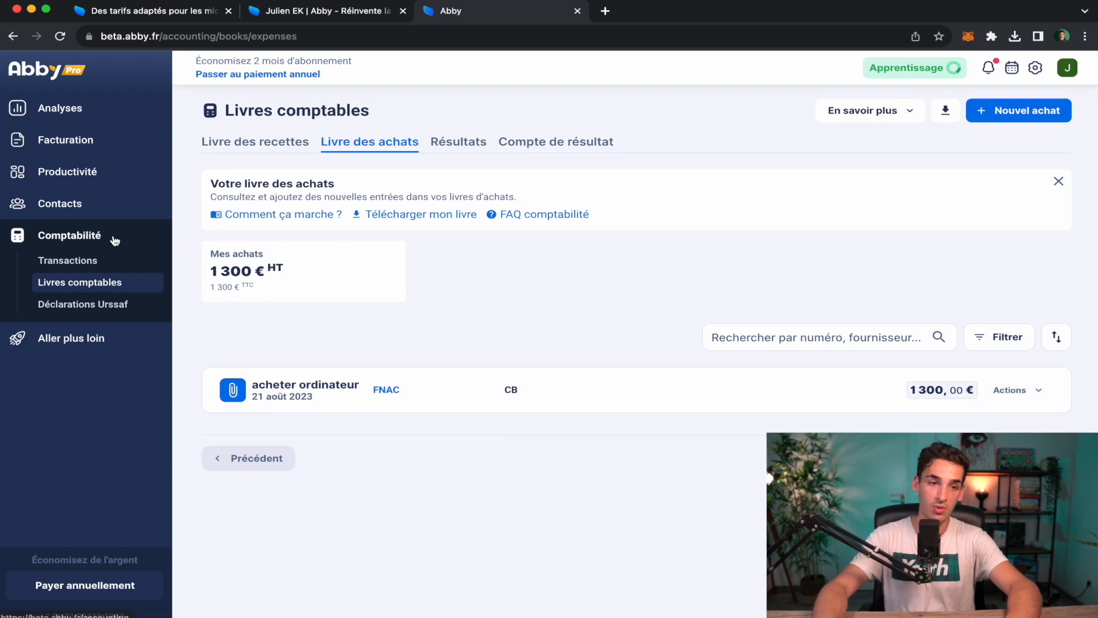
left_click(75, 114)
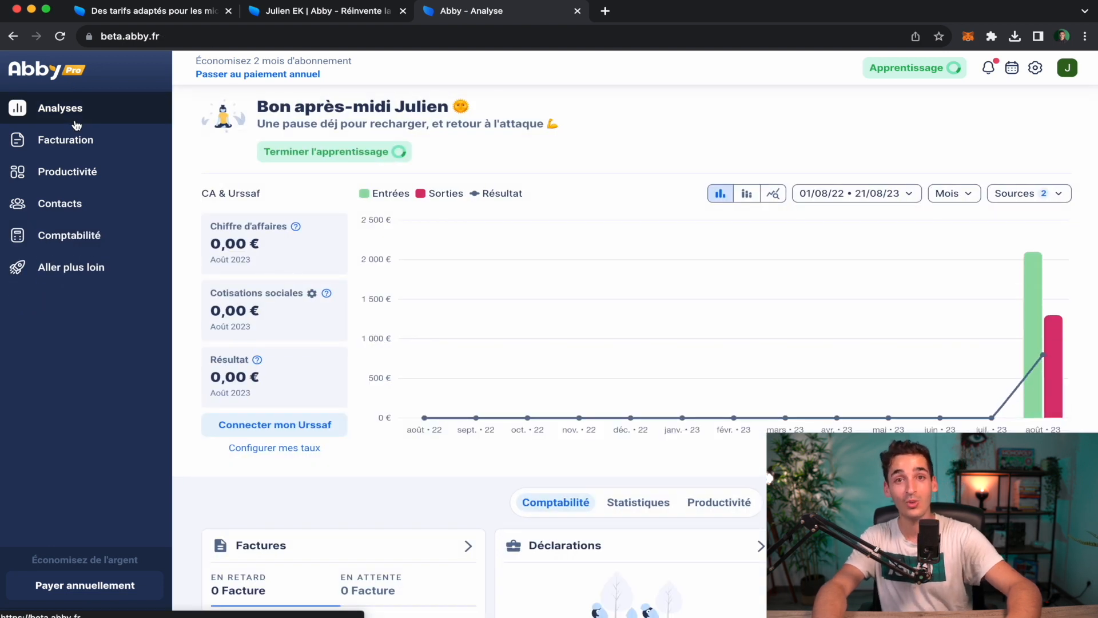
mouse_move(1028, 324)
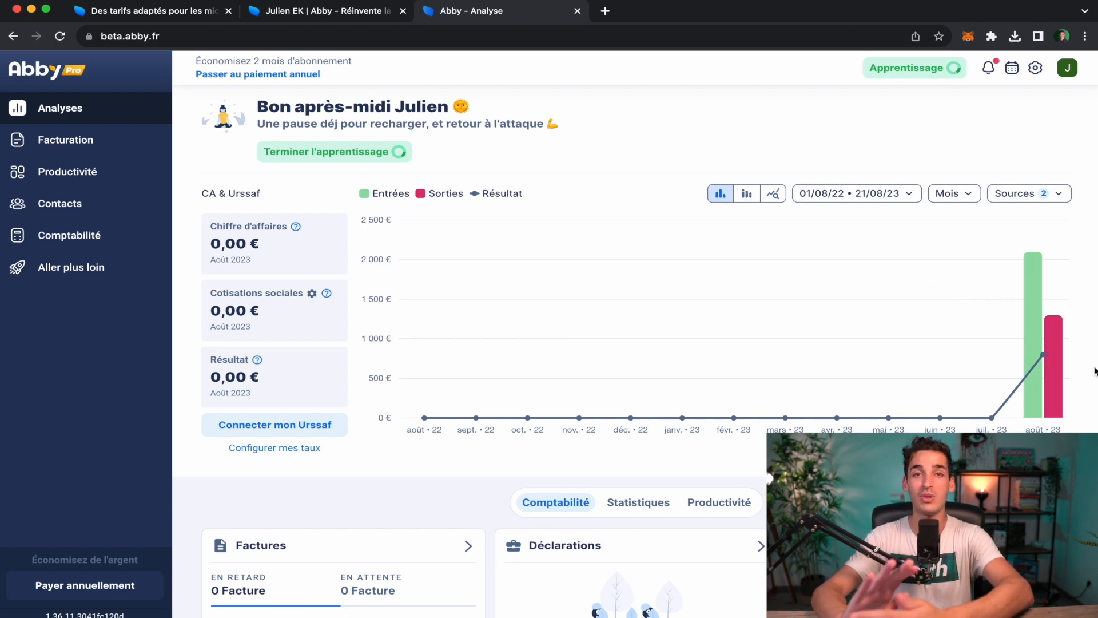
View the Résultats and Compte de résultat tabs of Livres comptables, then Déclarations Urssaf.
left_click(102, 235)
left_click(109, 282)
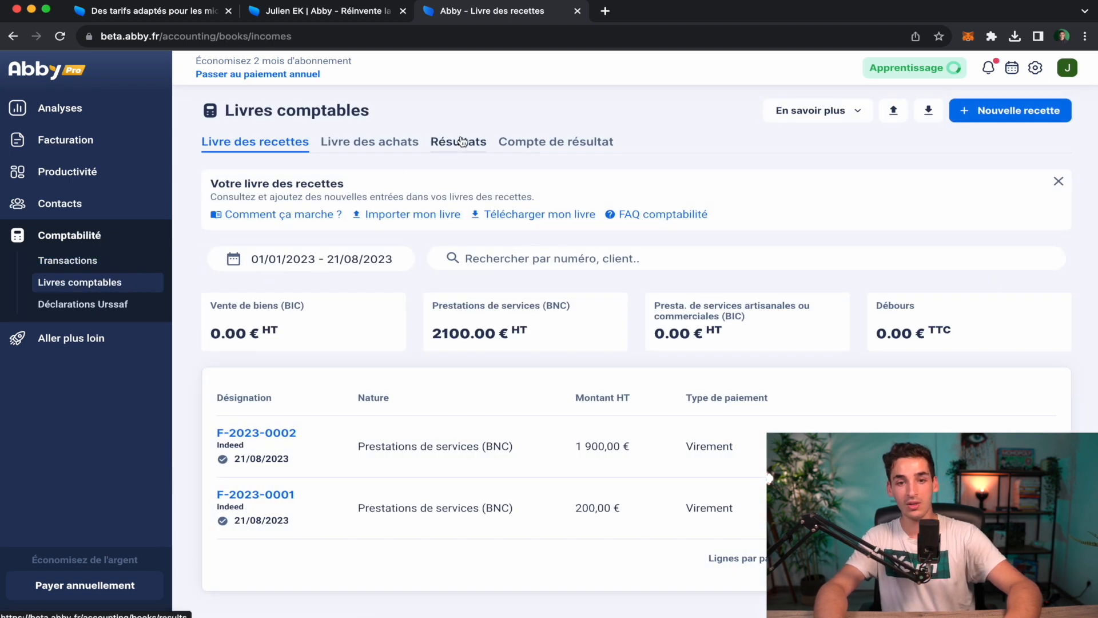
left_click(462, 142)
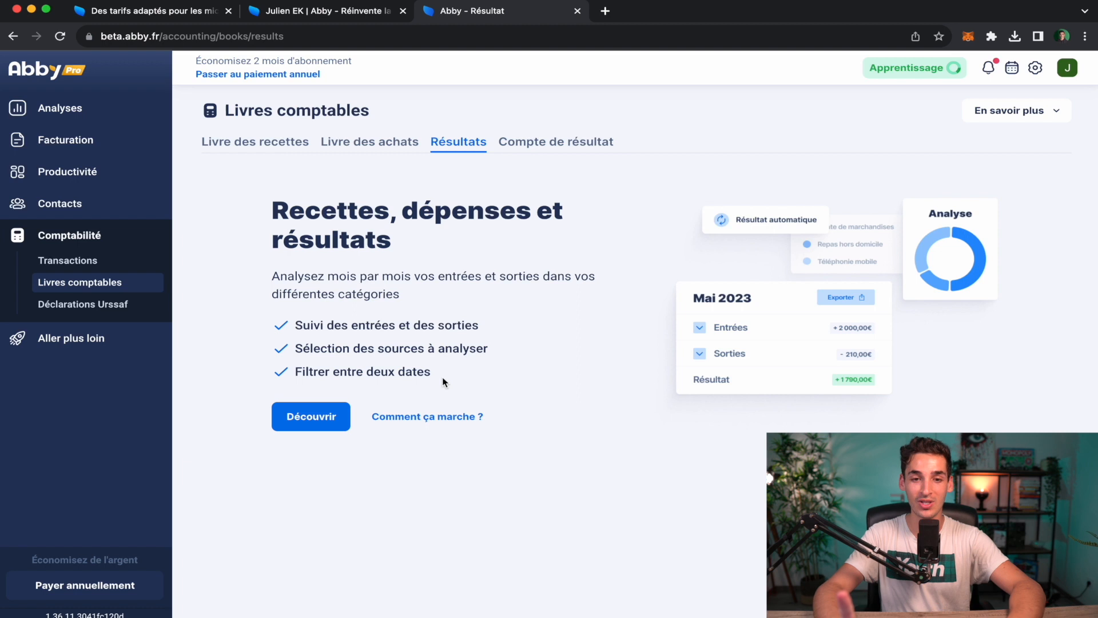
left_click(561, 146)
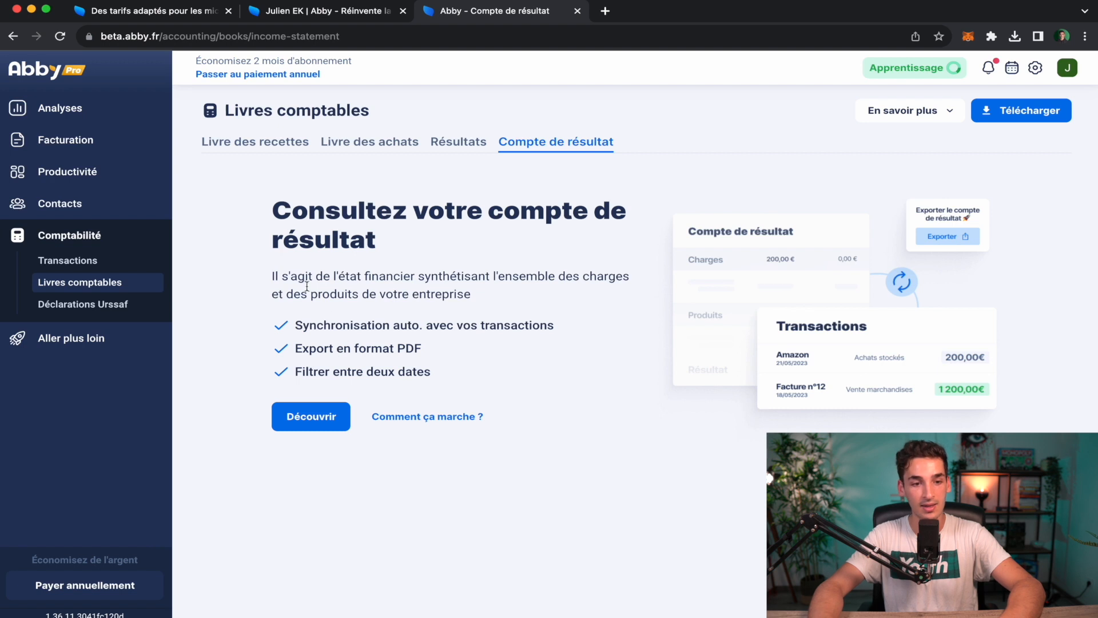
left_click(129, 309)
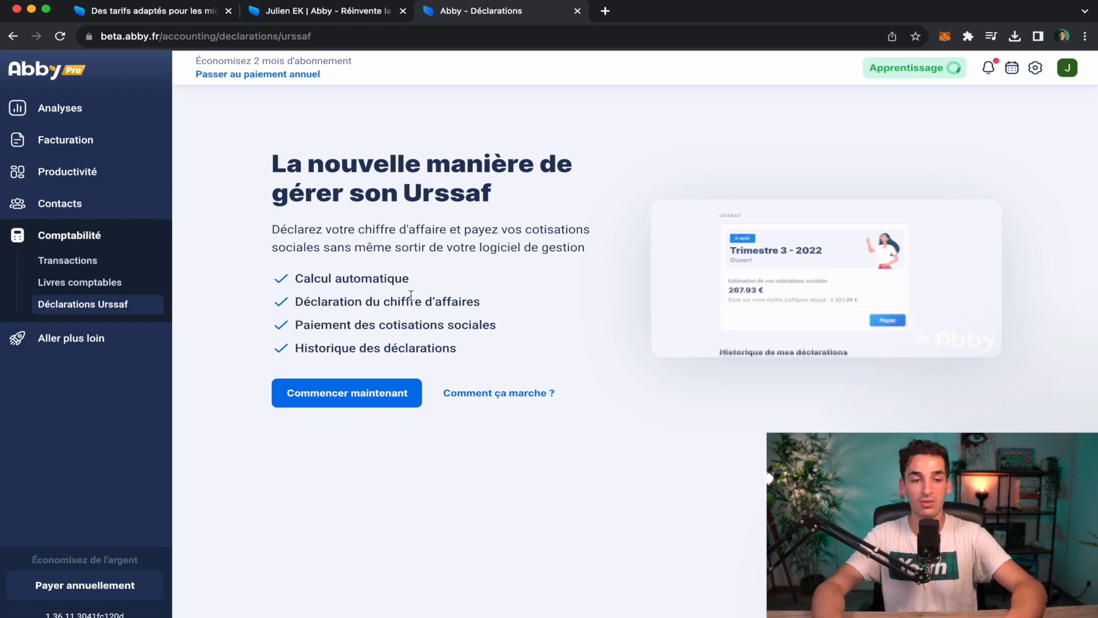
Open the Mon CE page under Aller plus loin.
left_click(94, 338)
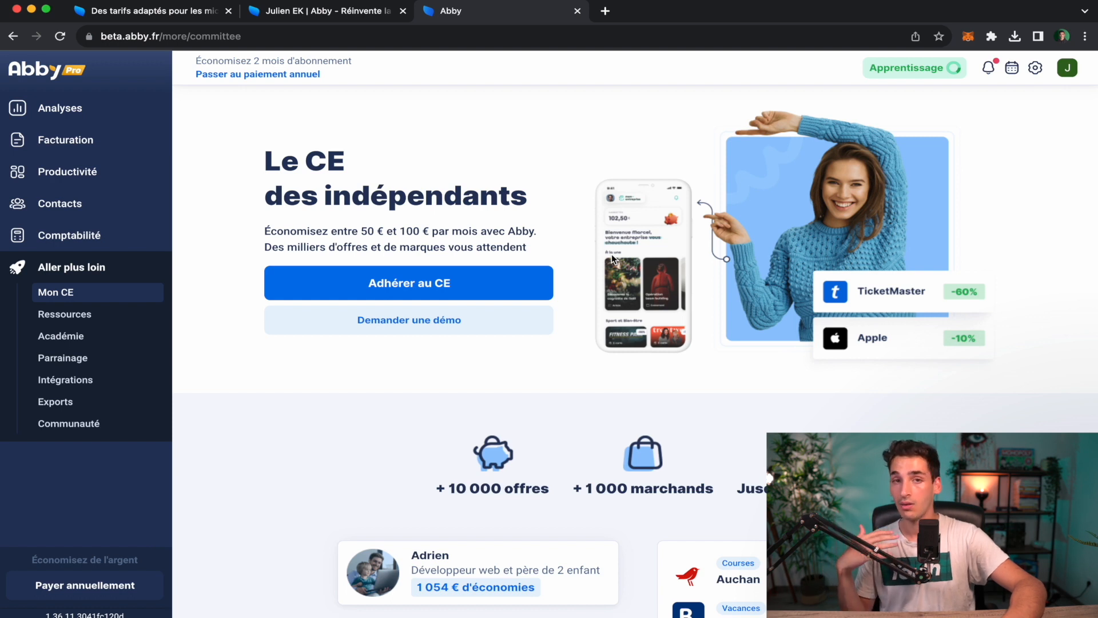
Scroll through the Mon CE offers and merchant discounts, then open the Ressources page.
scroll(612, 254, "down", 1)
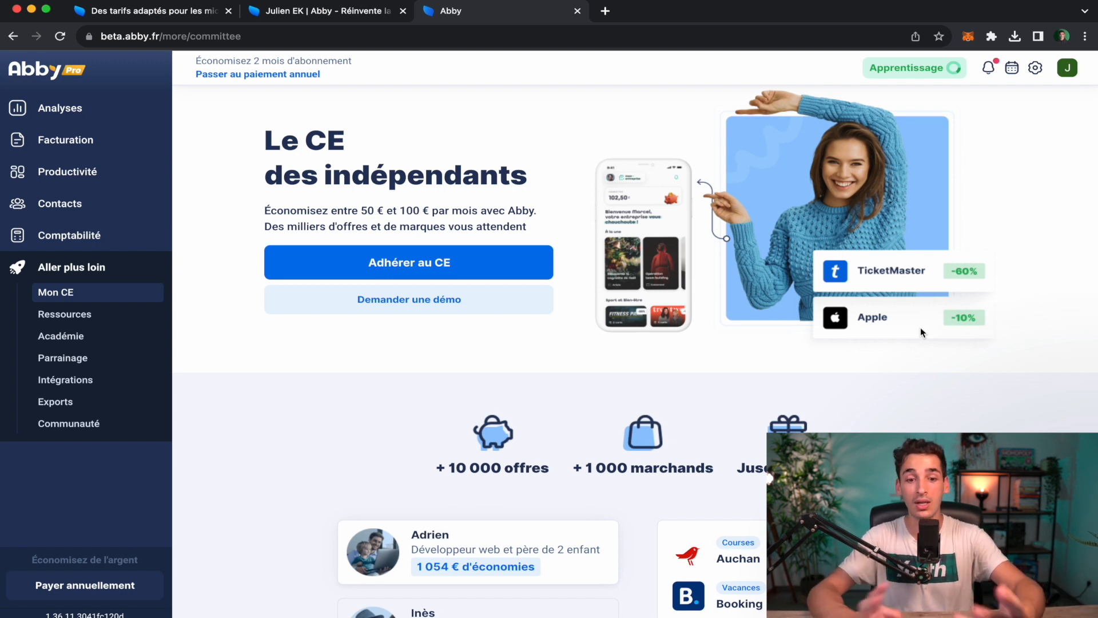
scroll(921, 329, "down", 4)
scroll(920, 329, "down", 1)
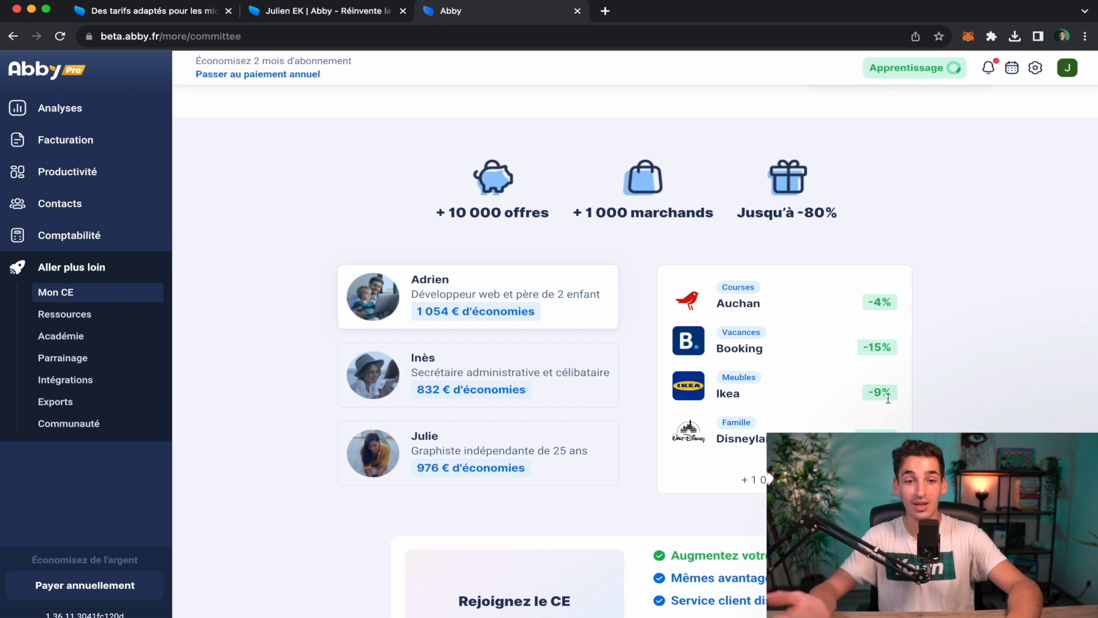
scroll(888, 399, "up", 5)
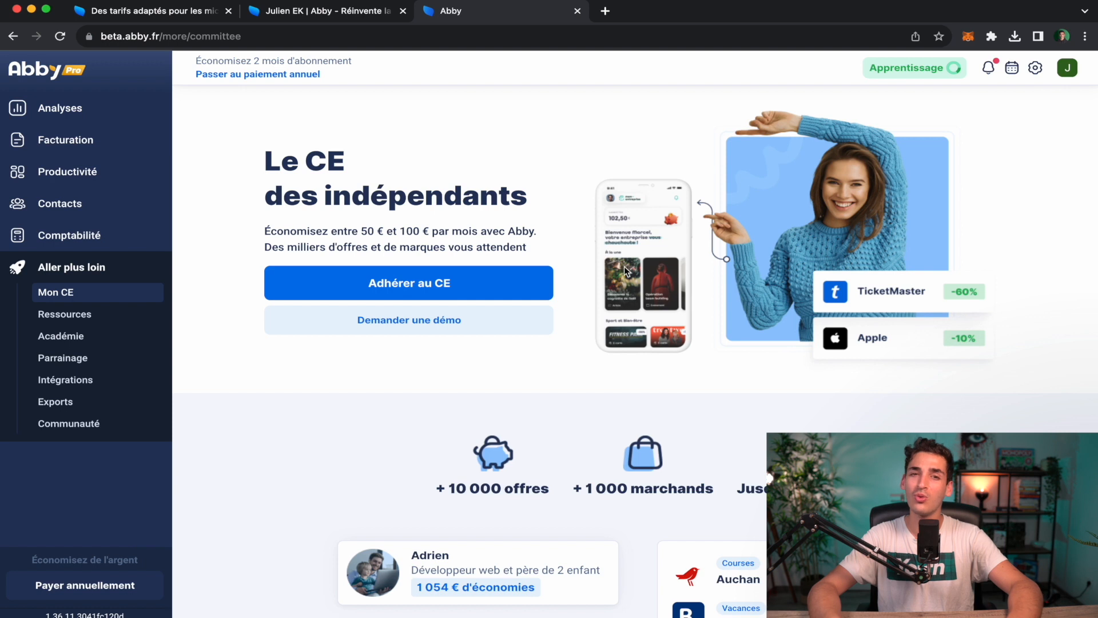
scroll(601, 362, "down", 5)
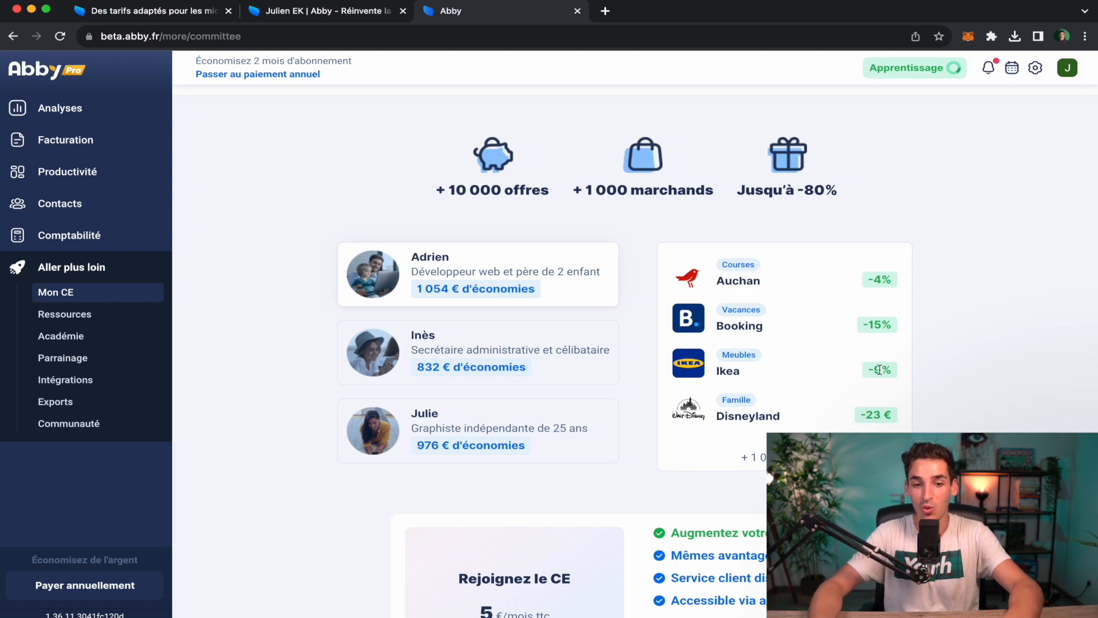
scroll(832, 344, "down", 1)
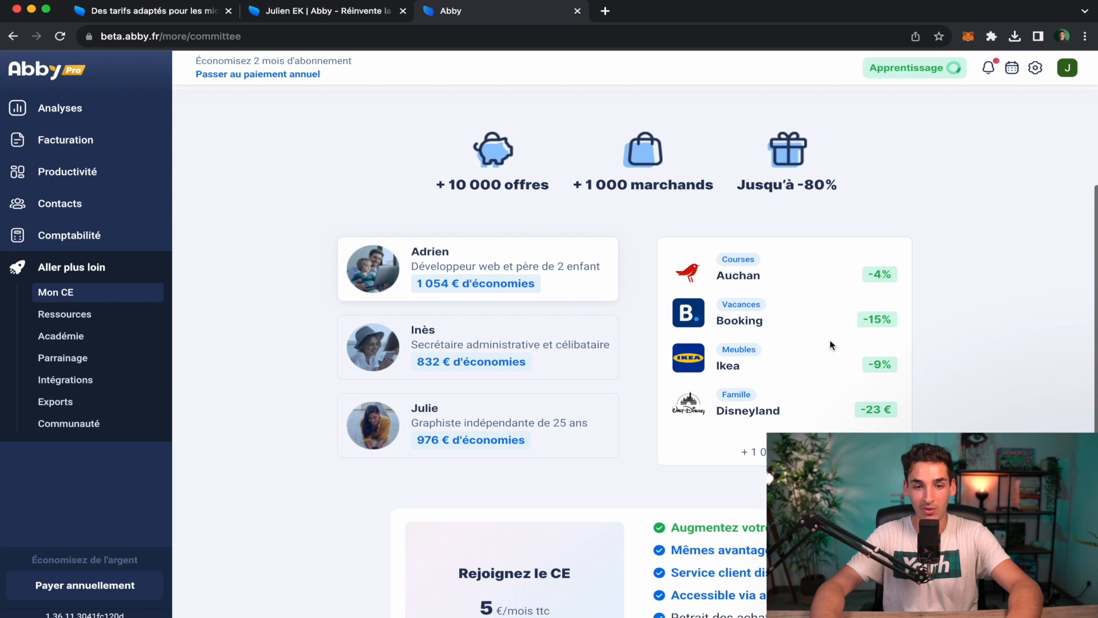
scroll(829, 343, "down", 1)
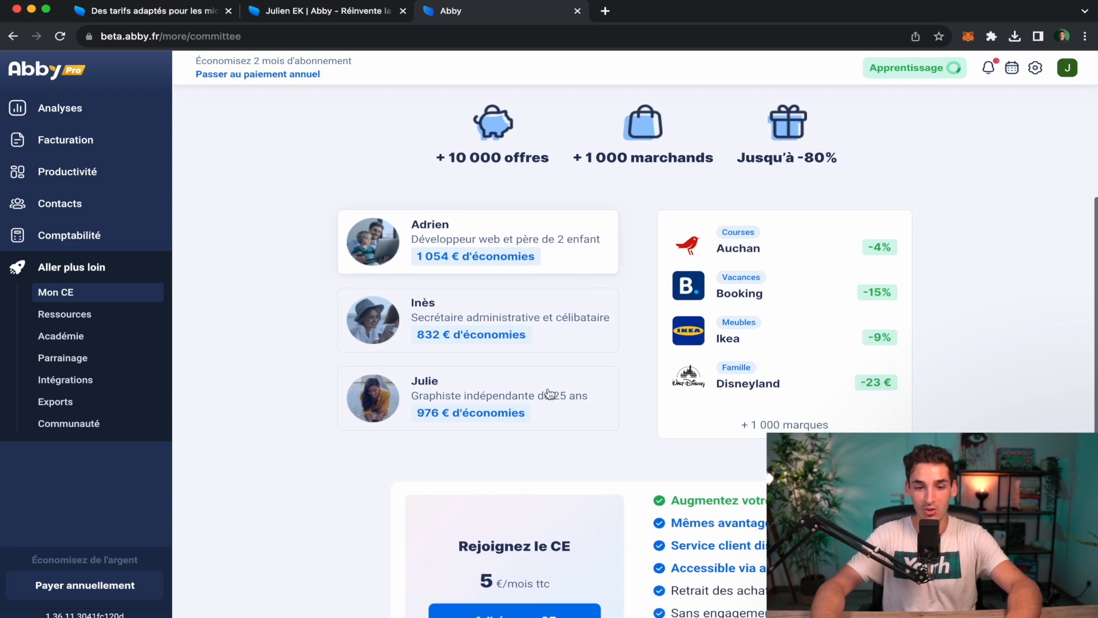
scroll(548, 392, "down", 5)
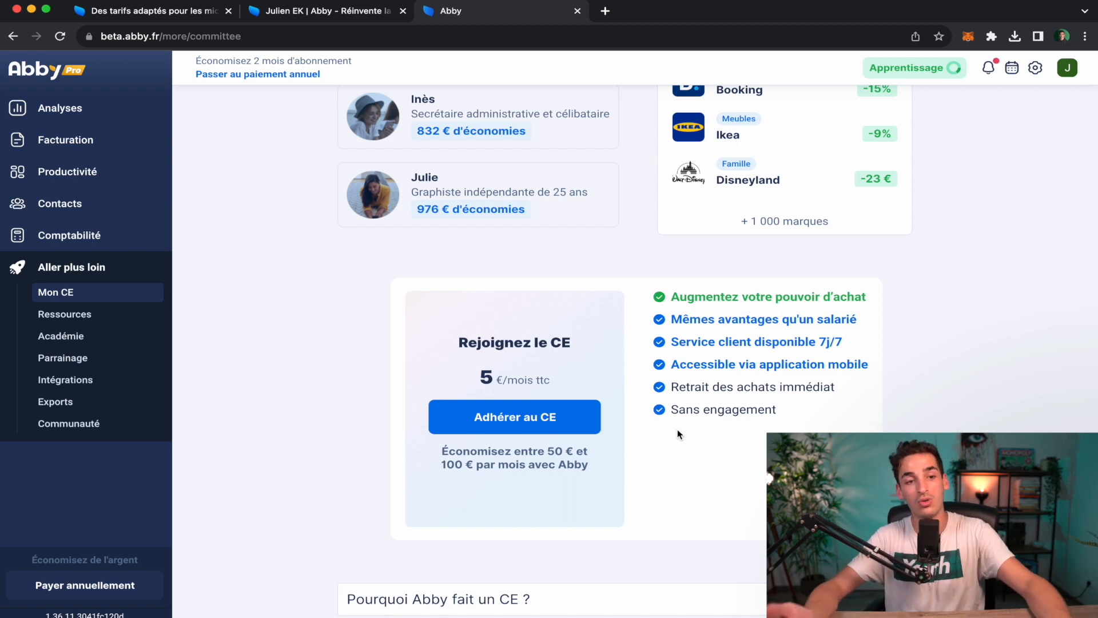
scroll(735, 331, "down", 5)
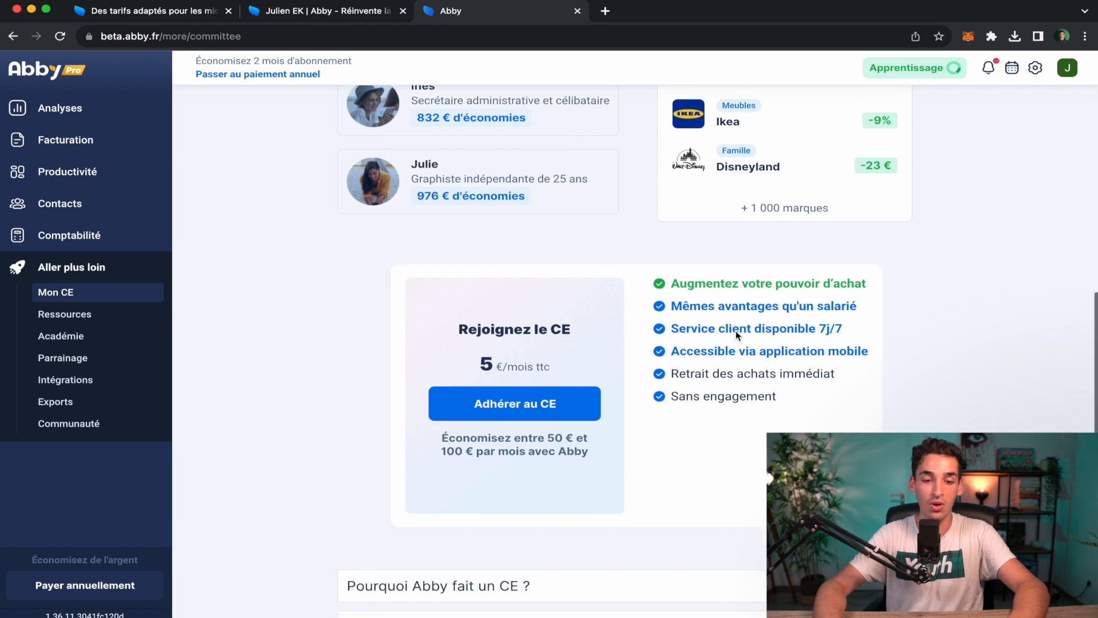
left_click(131, 320)
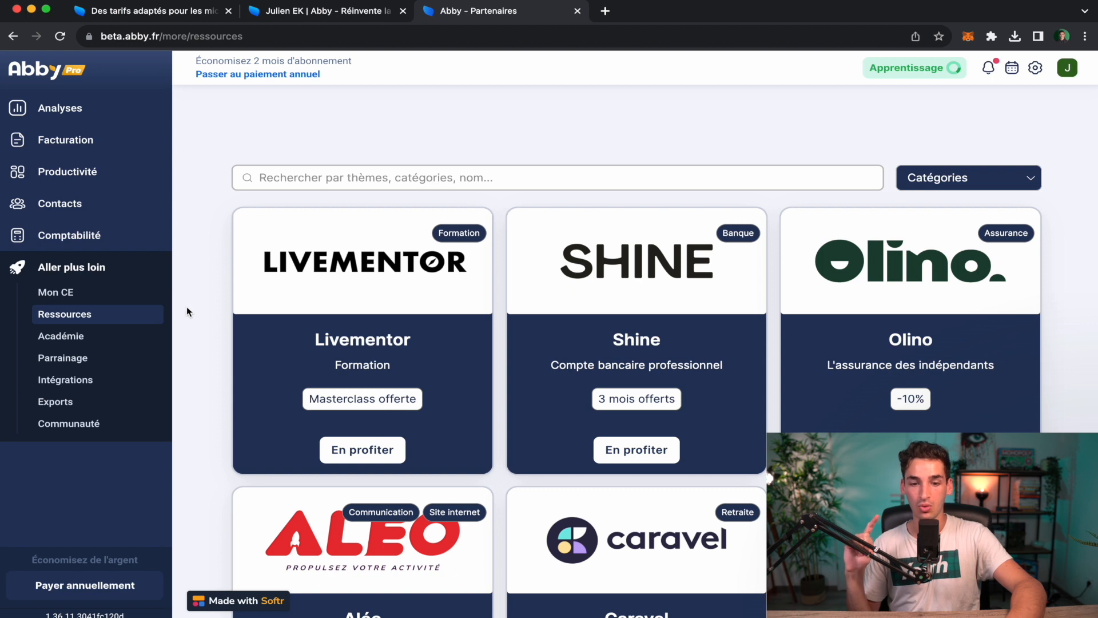
Browse the Ressources partner cards, then go to the Académie page.
scroll(186, 307, "down", 1)
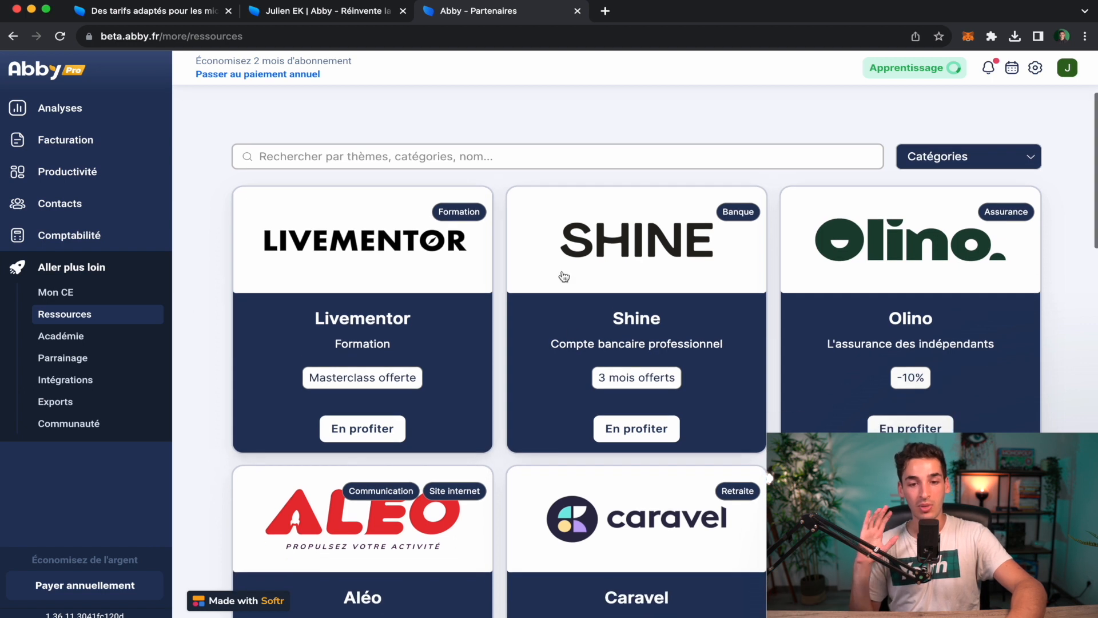
scroll(735, 364, "down", 7)
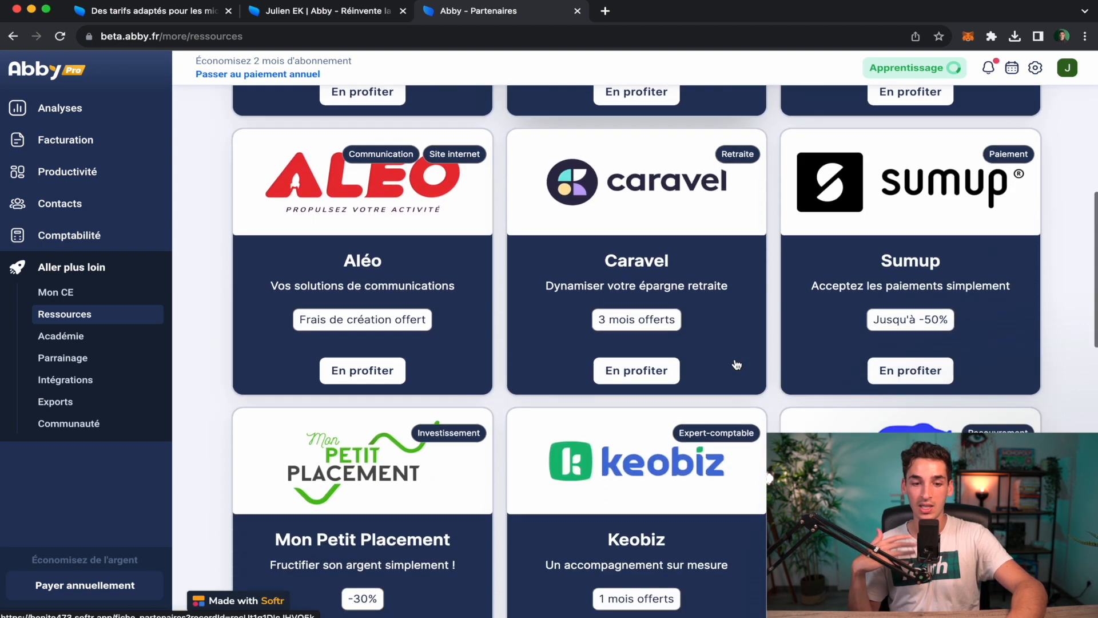
scroll(737, 364, "up", 5)
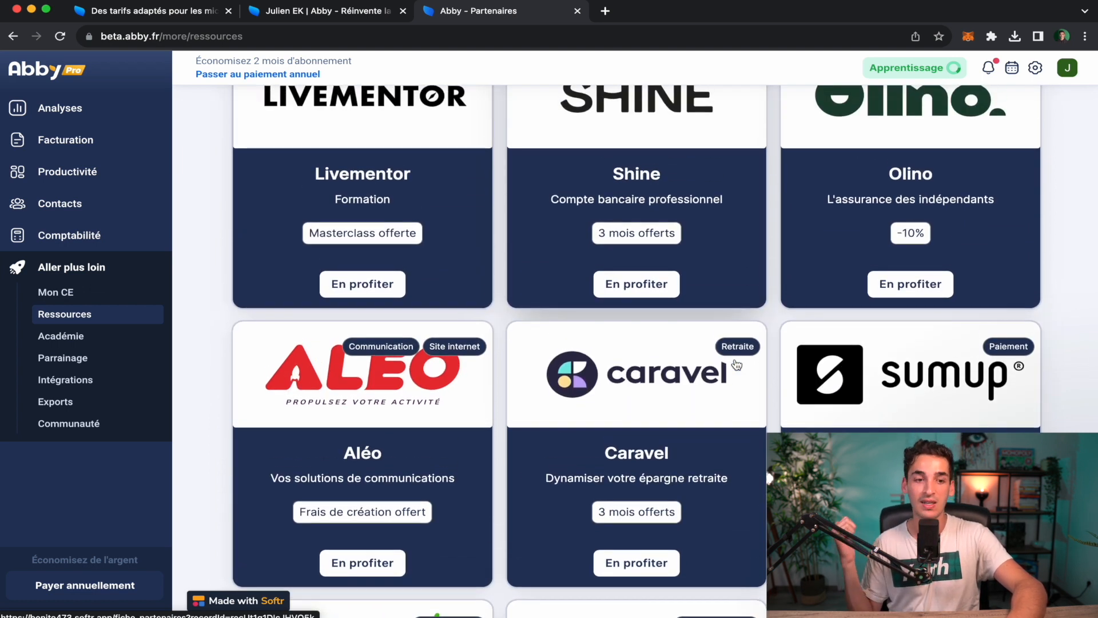
left_click(75, 342)
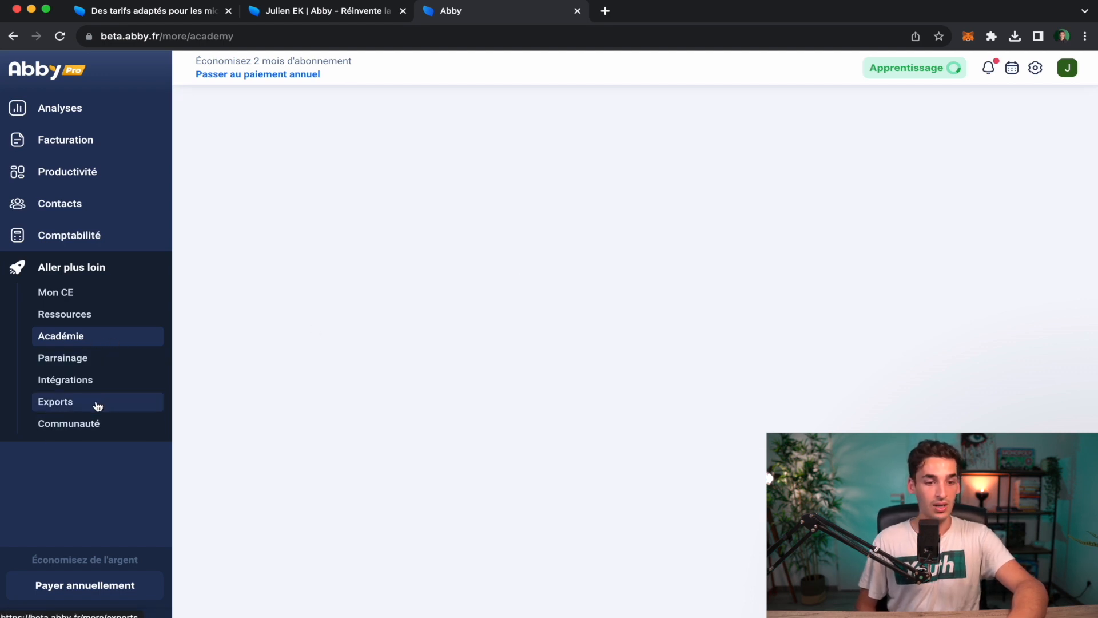
Return to the Analyses dashboard, then show the abby.fr partner page offering -20%.
left_click(87, 113)
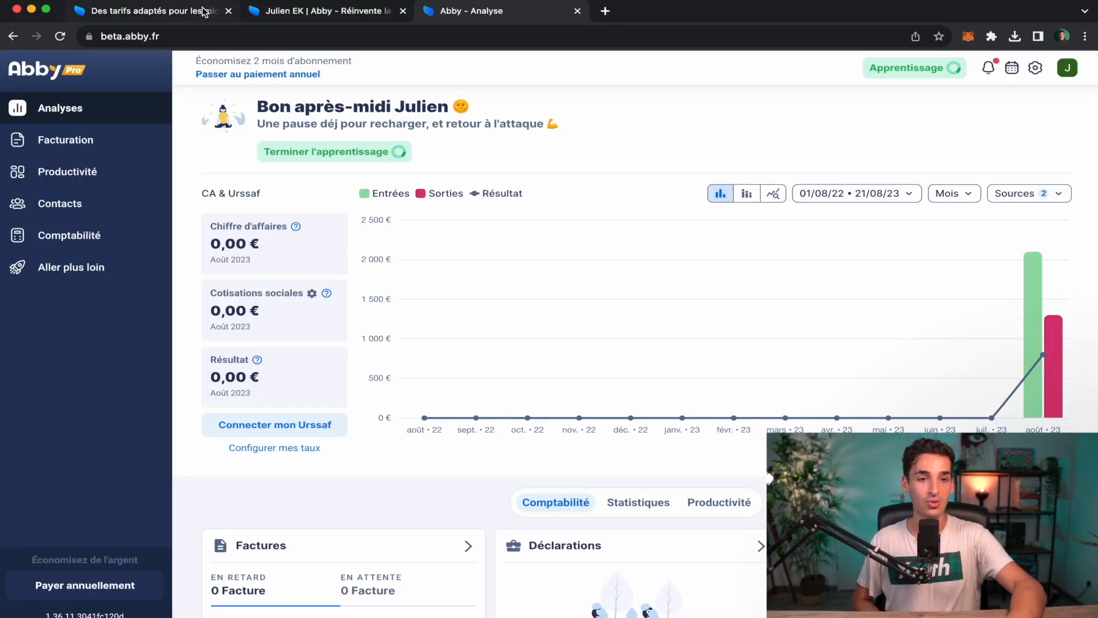
left_click(286, 12)
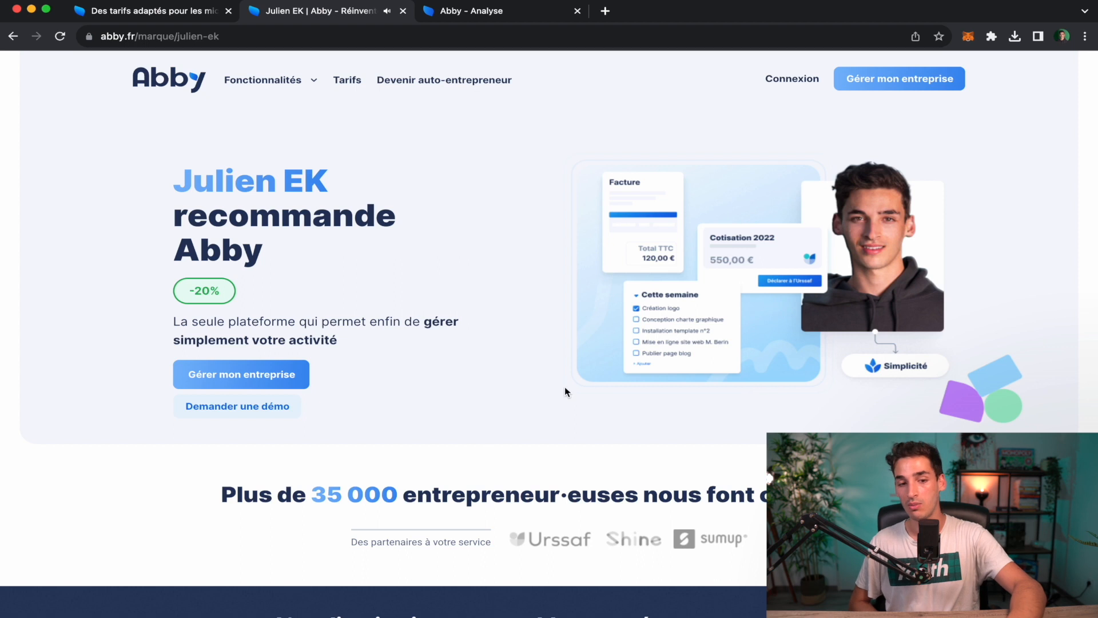